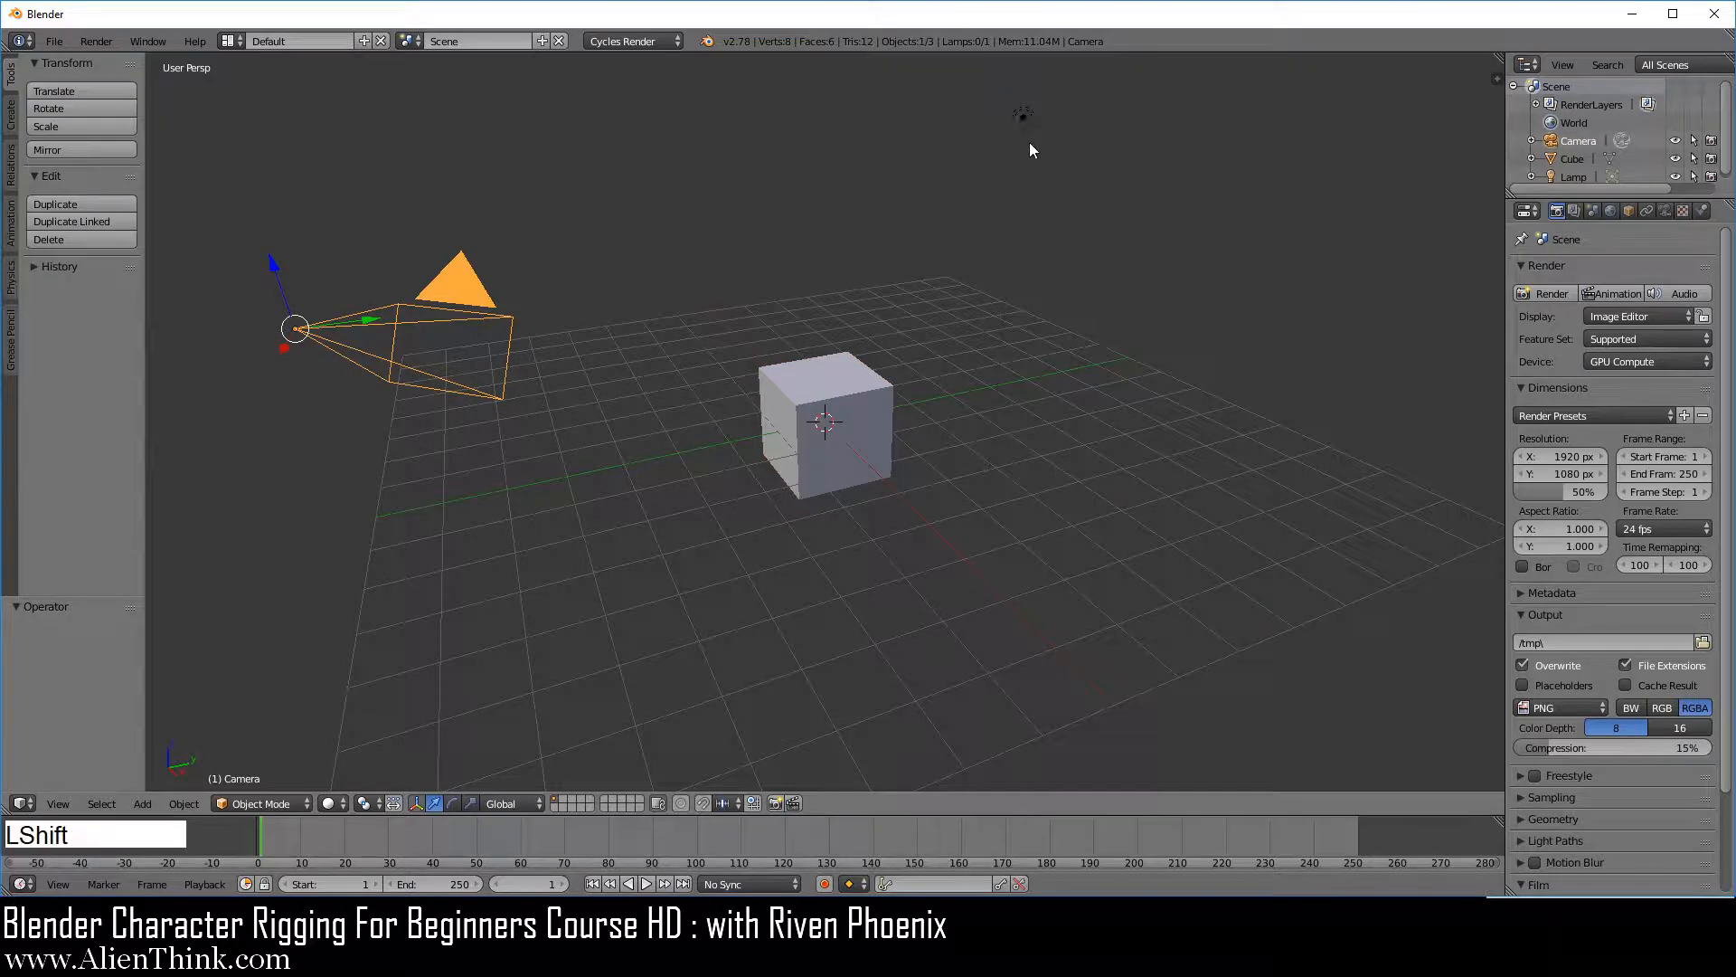
Delete the camera and the lamp from the scene.
shift+right_click(1029, 143)
key(x)
click(1098, 355)
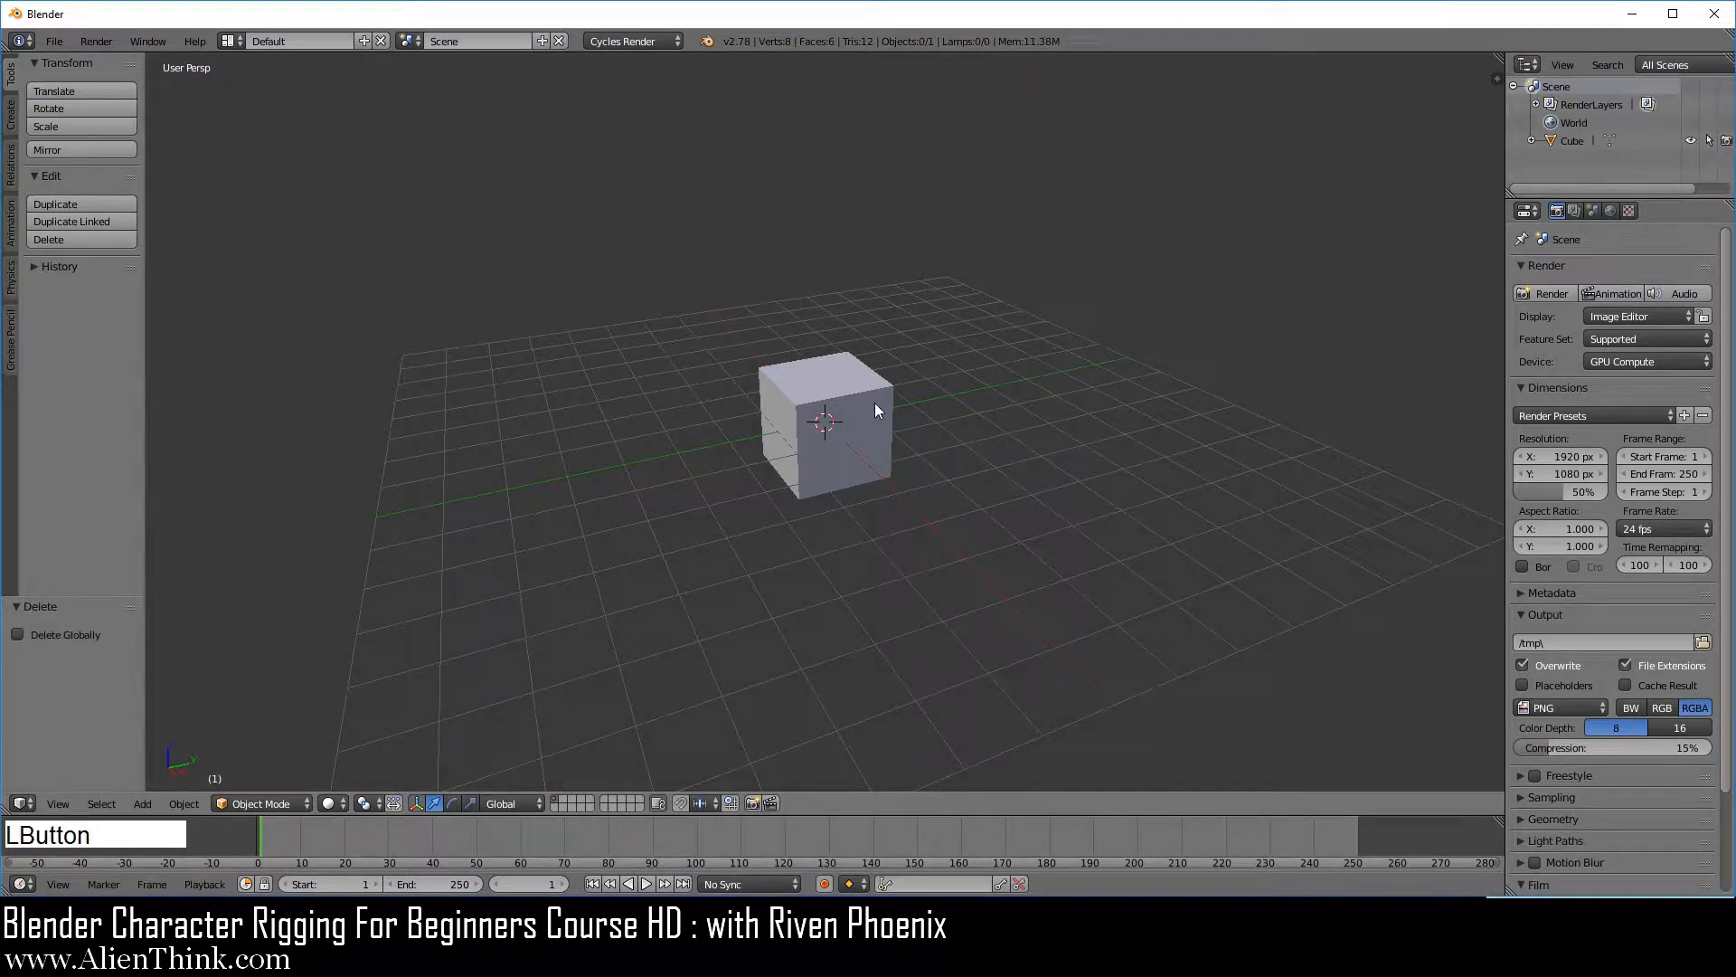
Display the cube's name and axes and set its maximum draw type to Wire.
right_click(875, 403)
click(1628, 210)
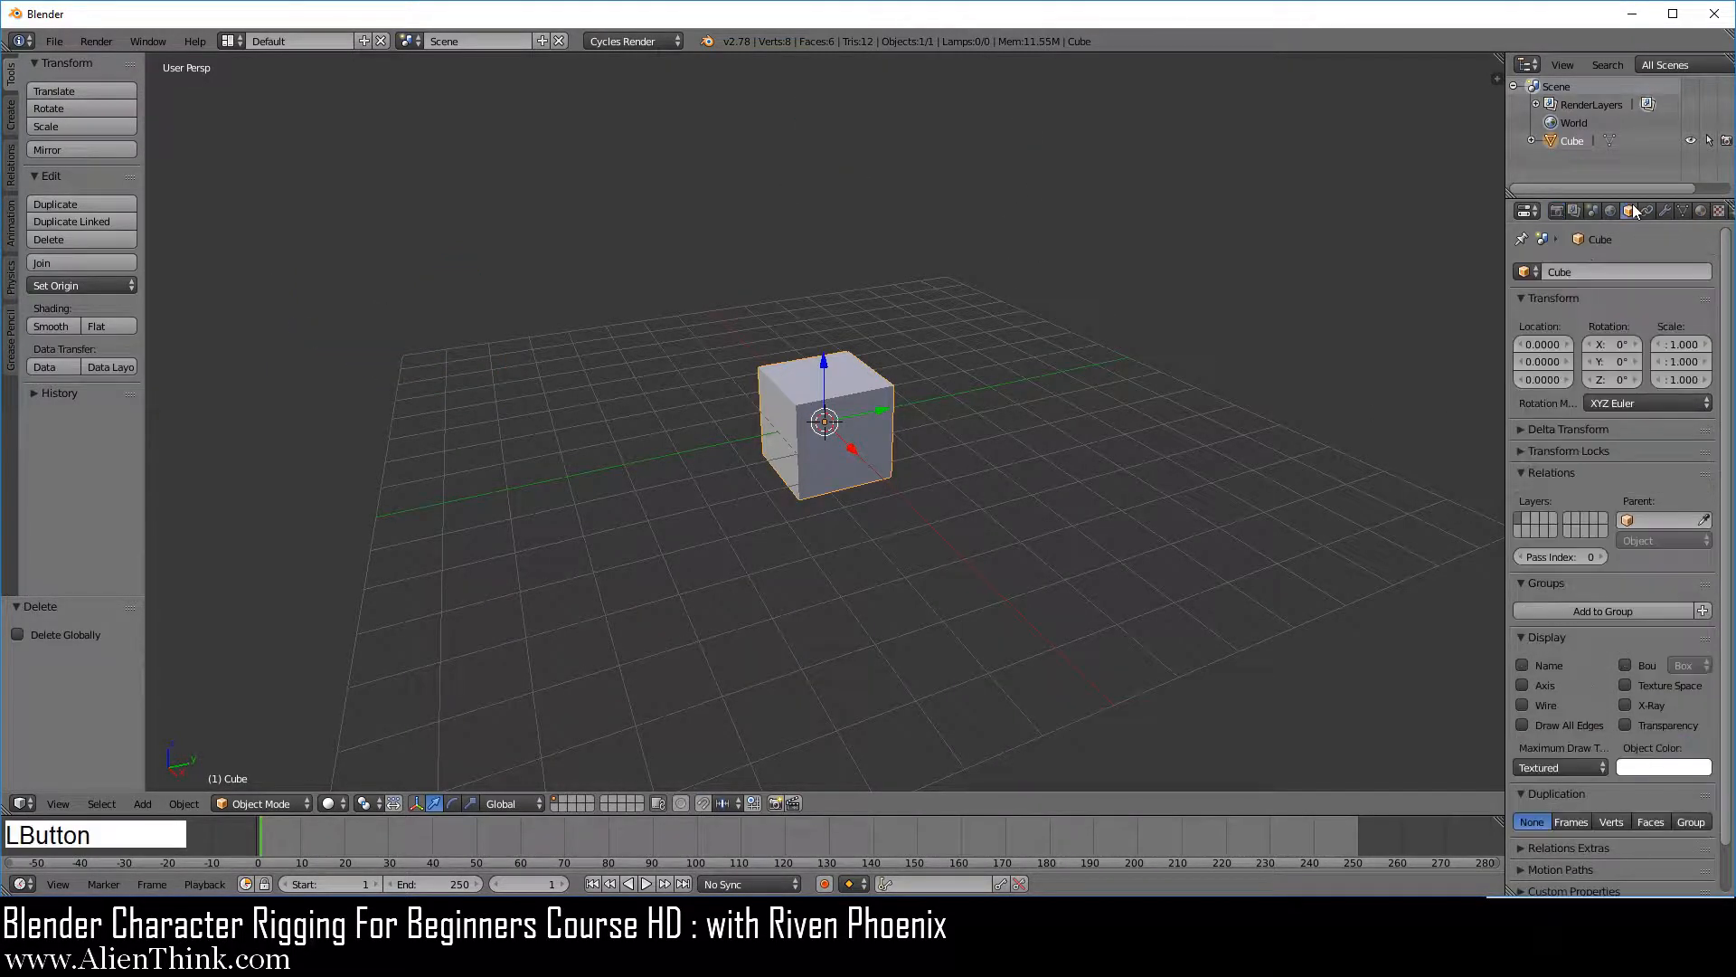
click(1541, 668)
click(1551, 766)
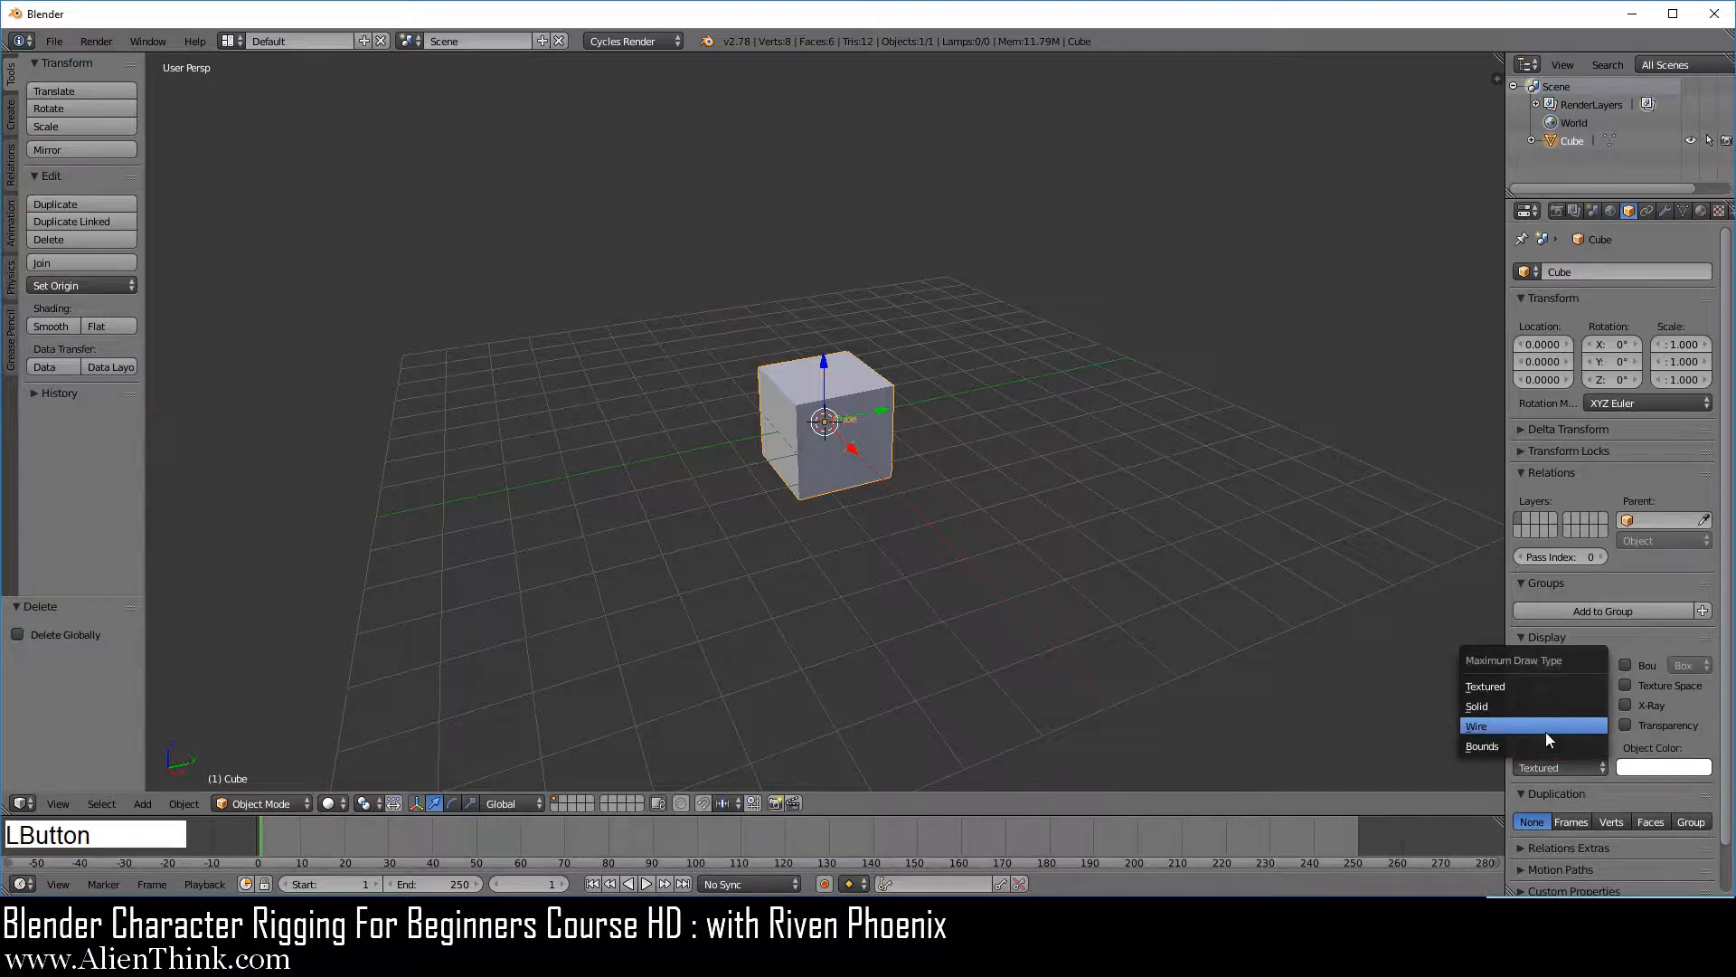
click(1545, 729)
Switch the 3D view to orthographic and show the transform properties for the cube.
key(KP_5)
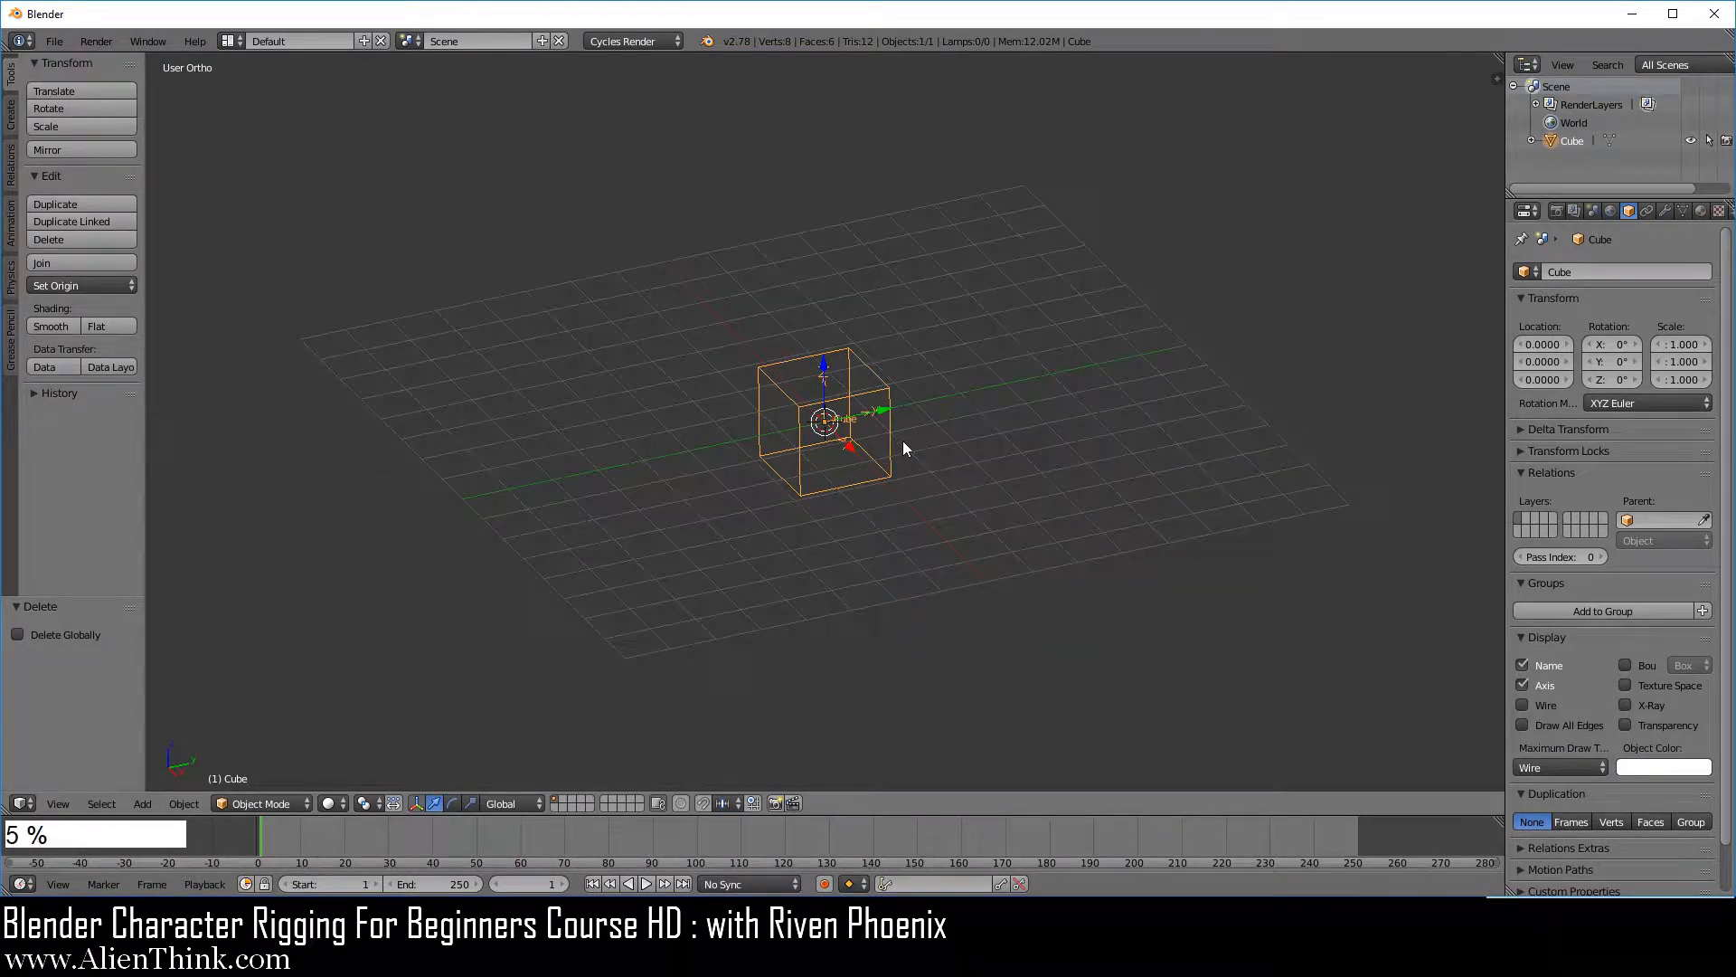
scroll(904, 448, up, 7)
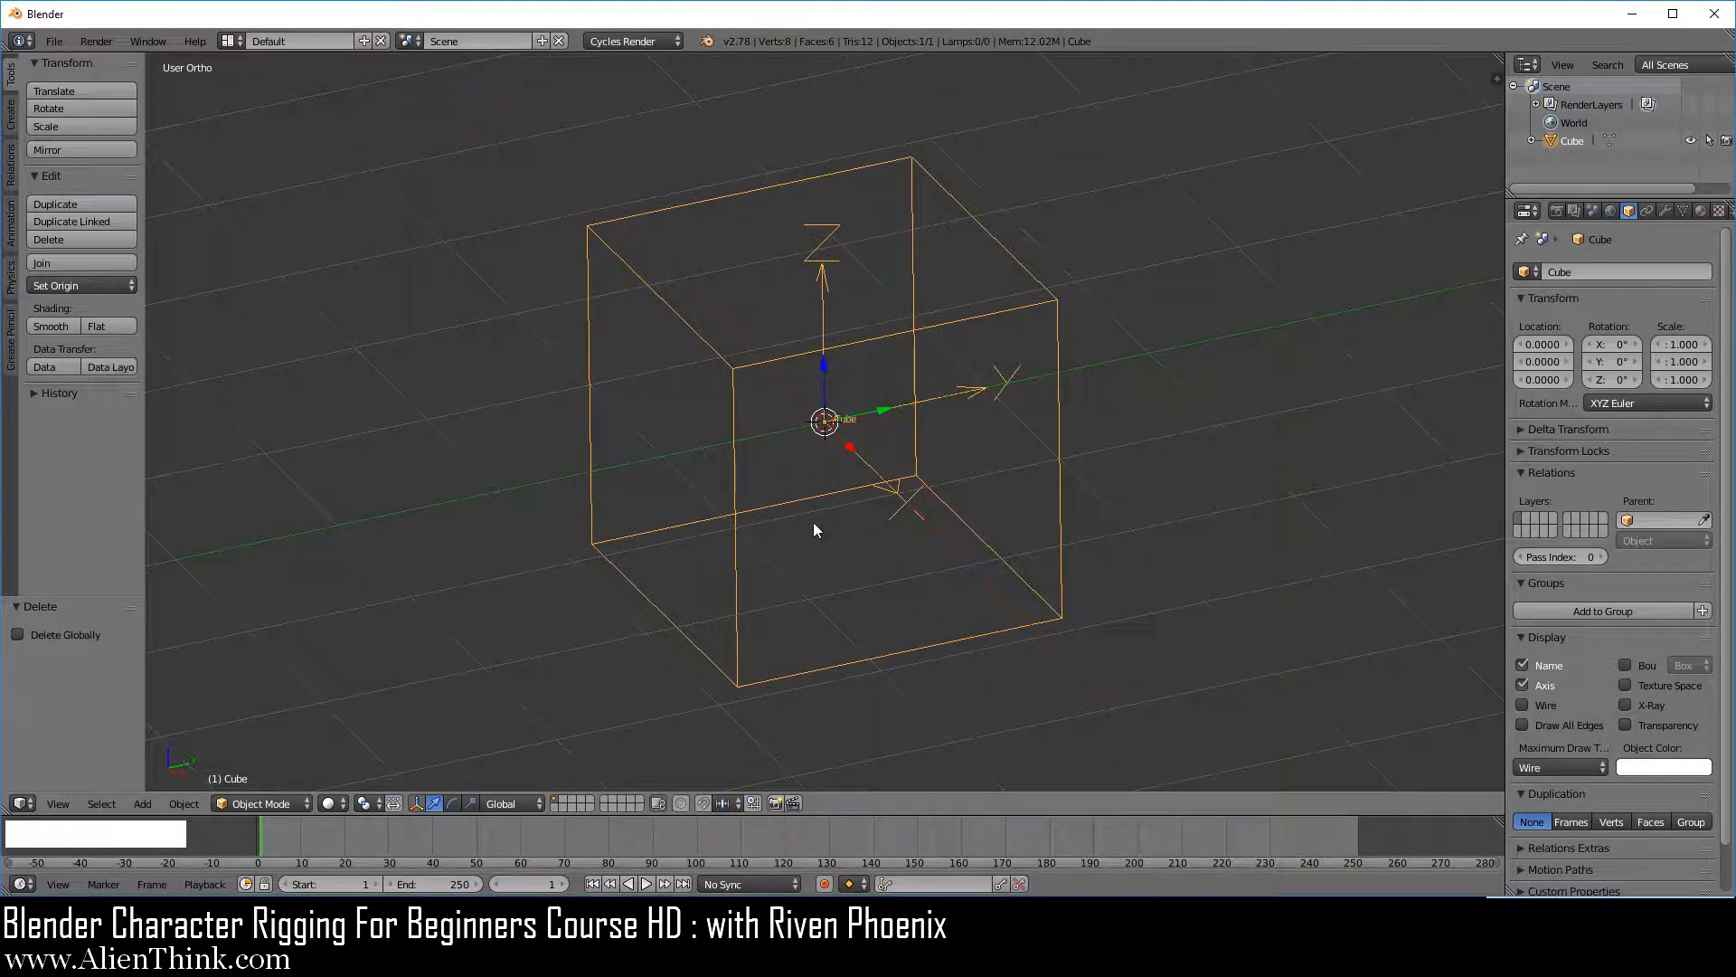
middle_drag(814, 530, 637, 289)
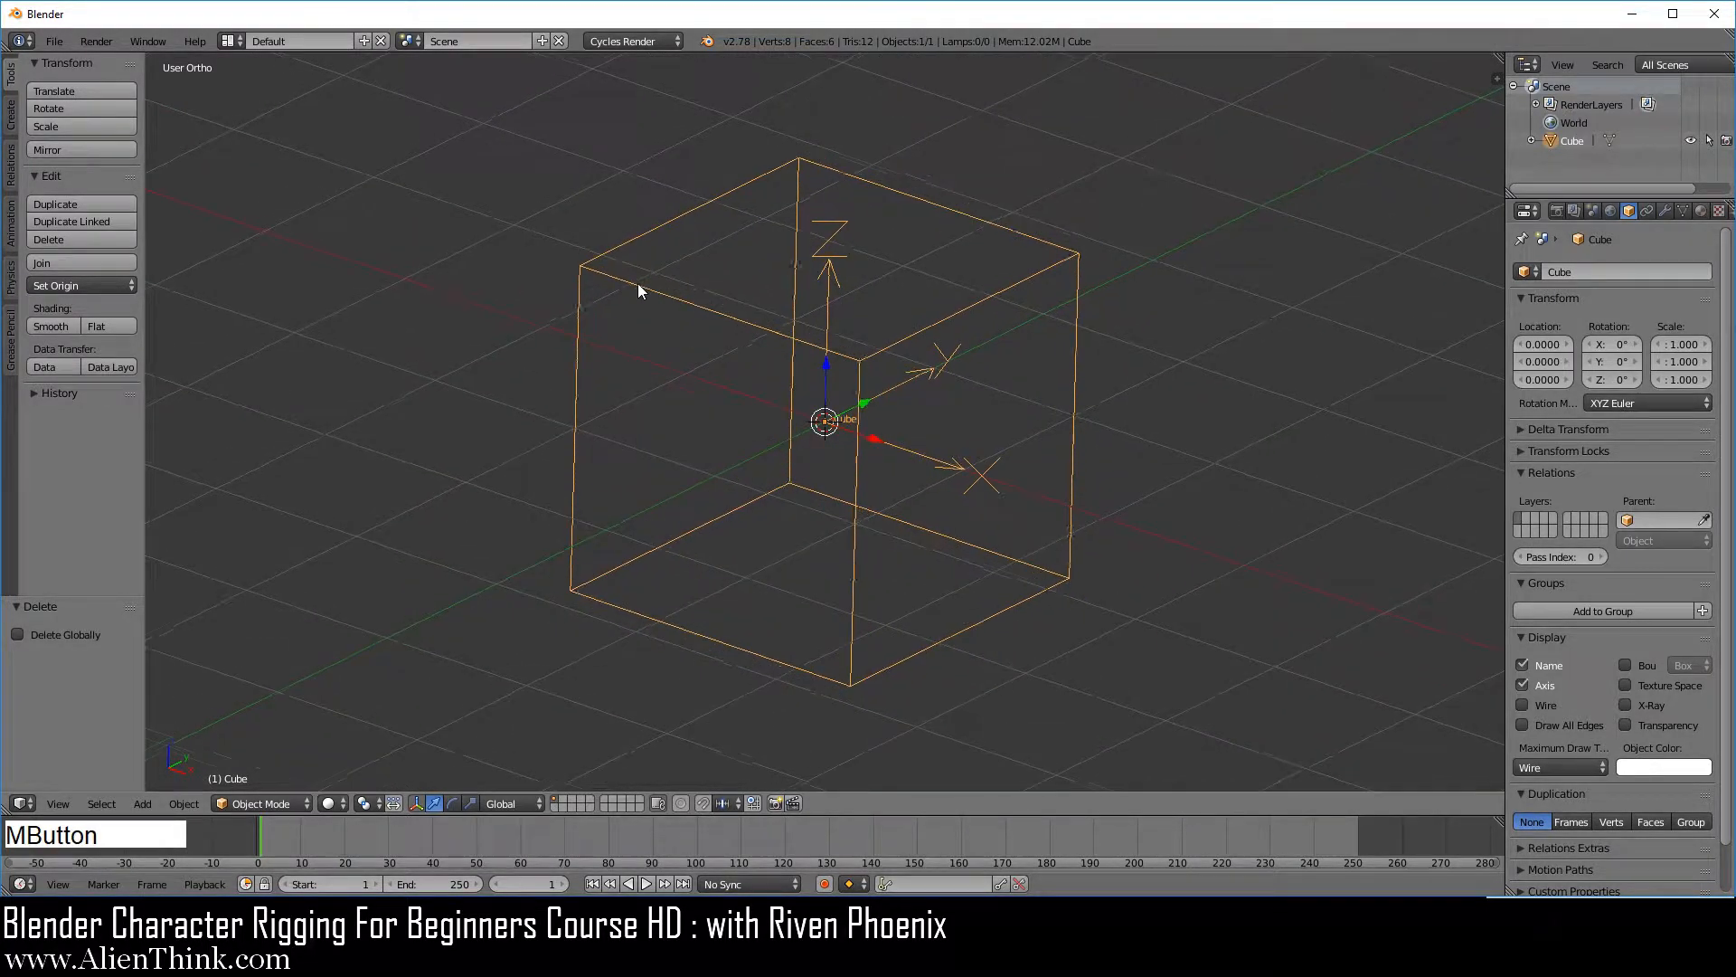
click(1496, 79)
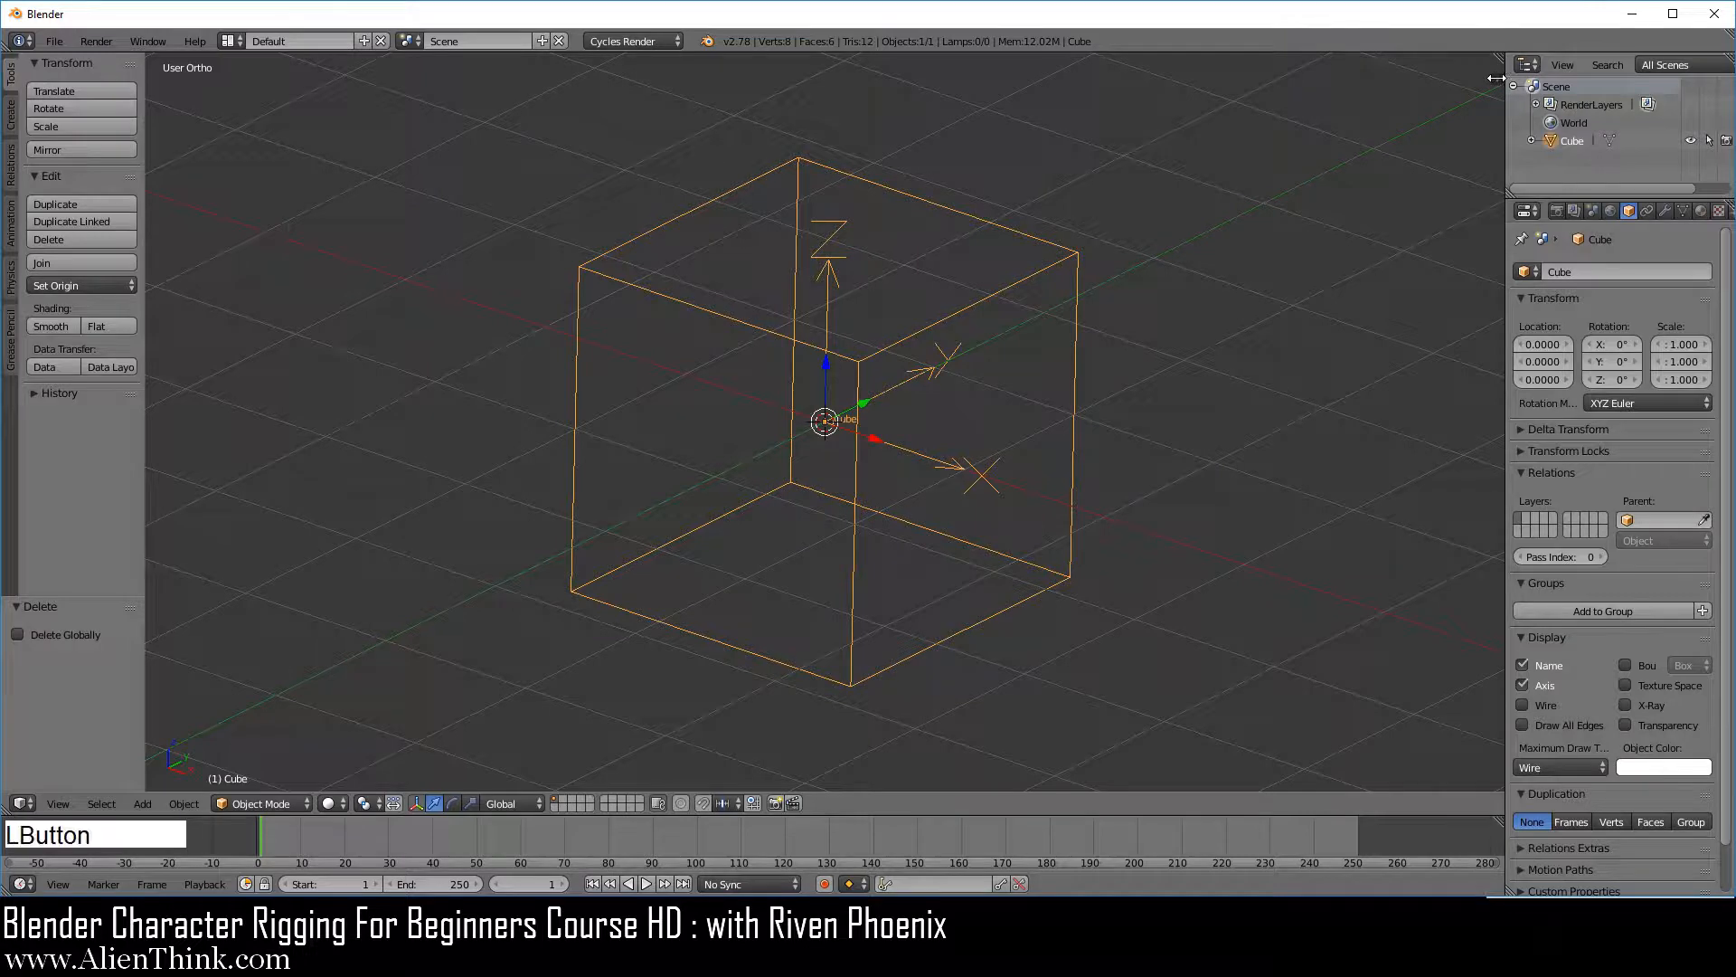
drag(1496, 78, 1232, 338)
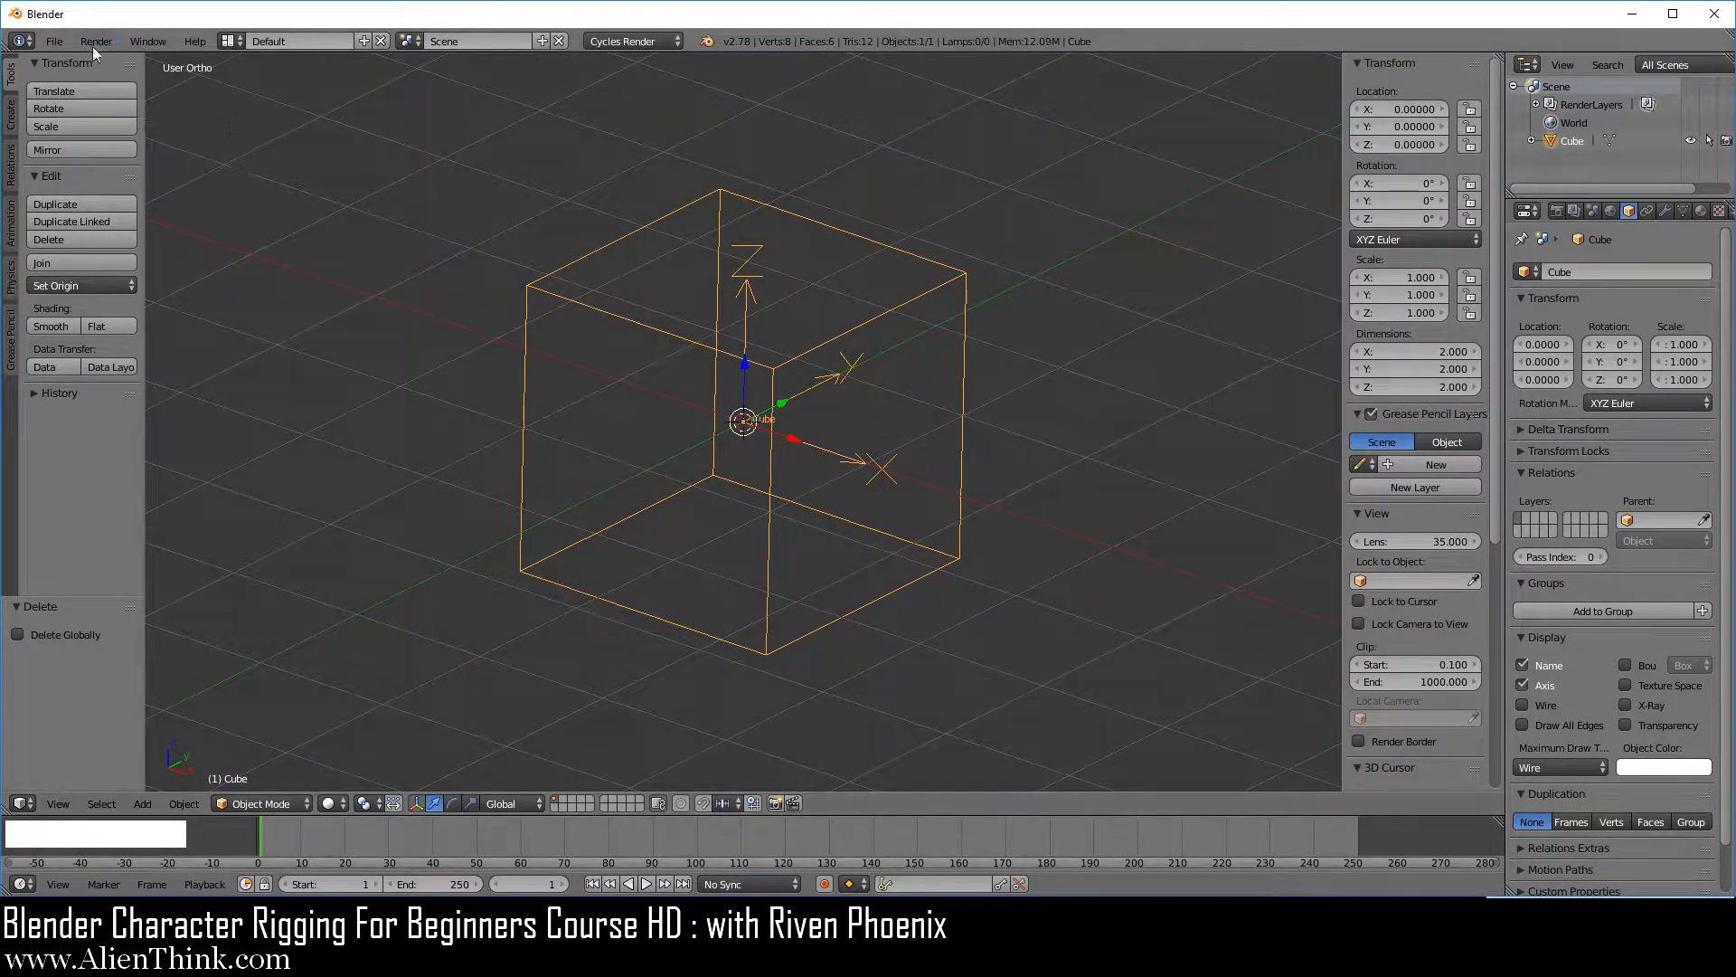
Save the scene as ARotationConcepts5.blend in the BlenderLessonsV2 folder, overwriting the existing file.
click(56, 42)
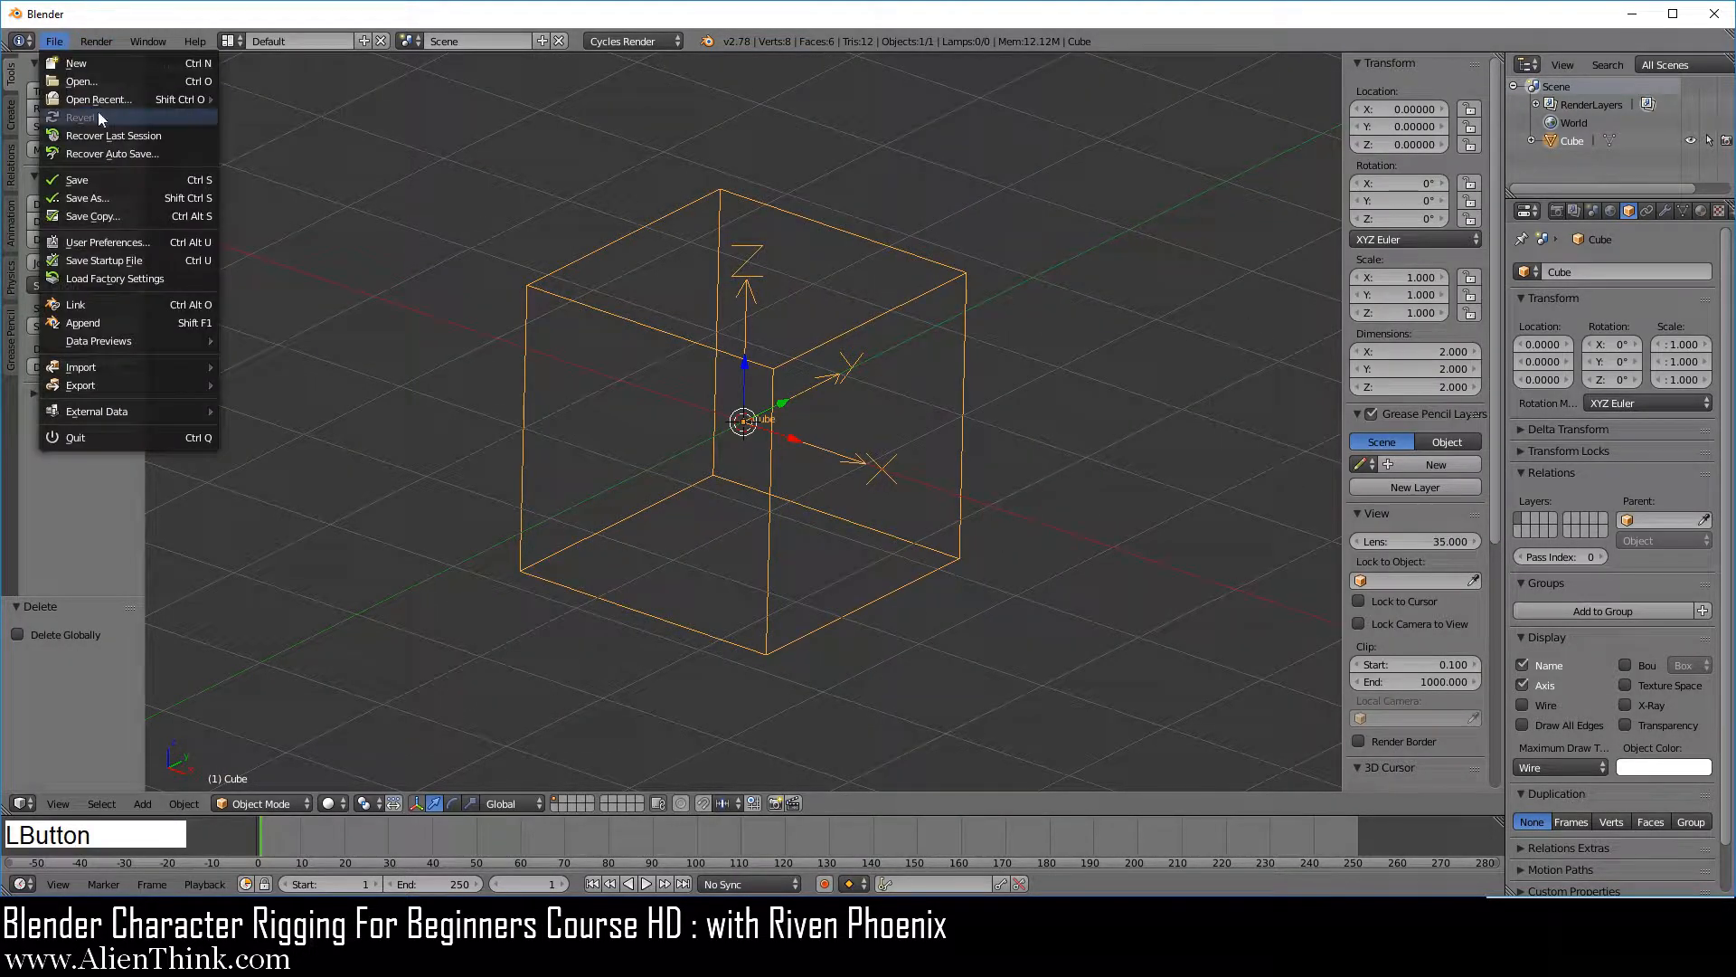
click(125, 196)
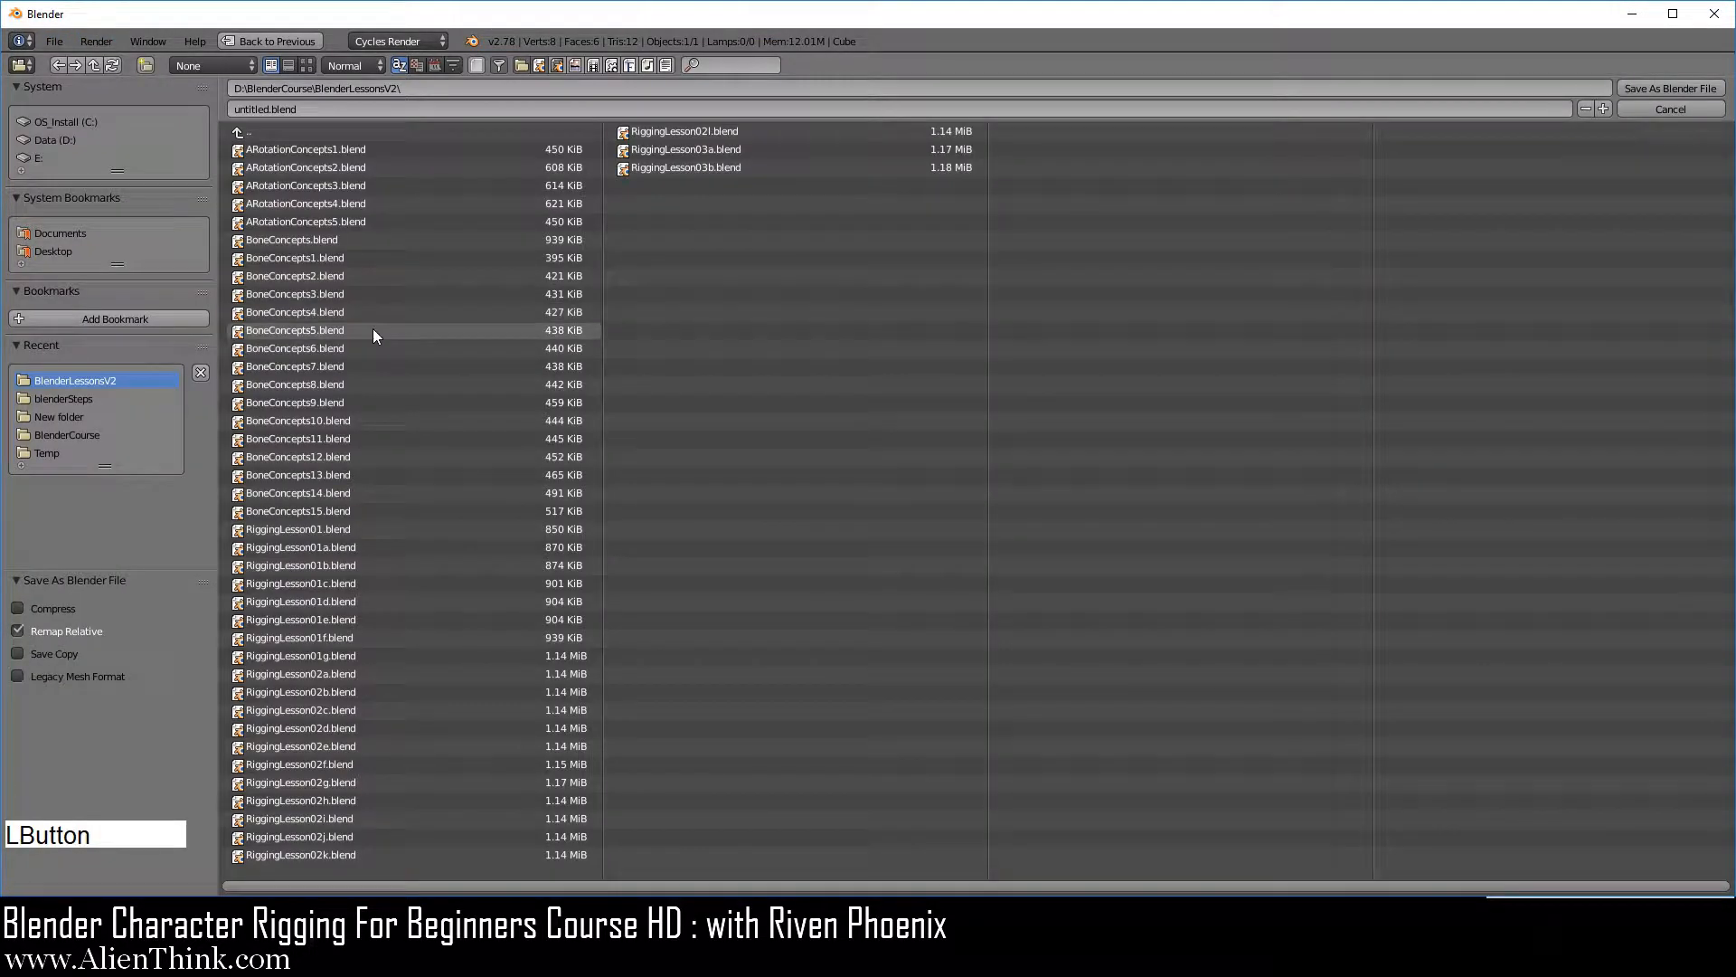
click(346, 221)
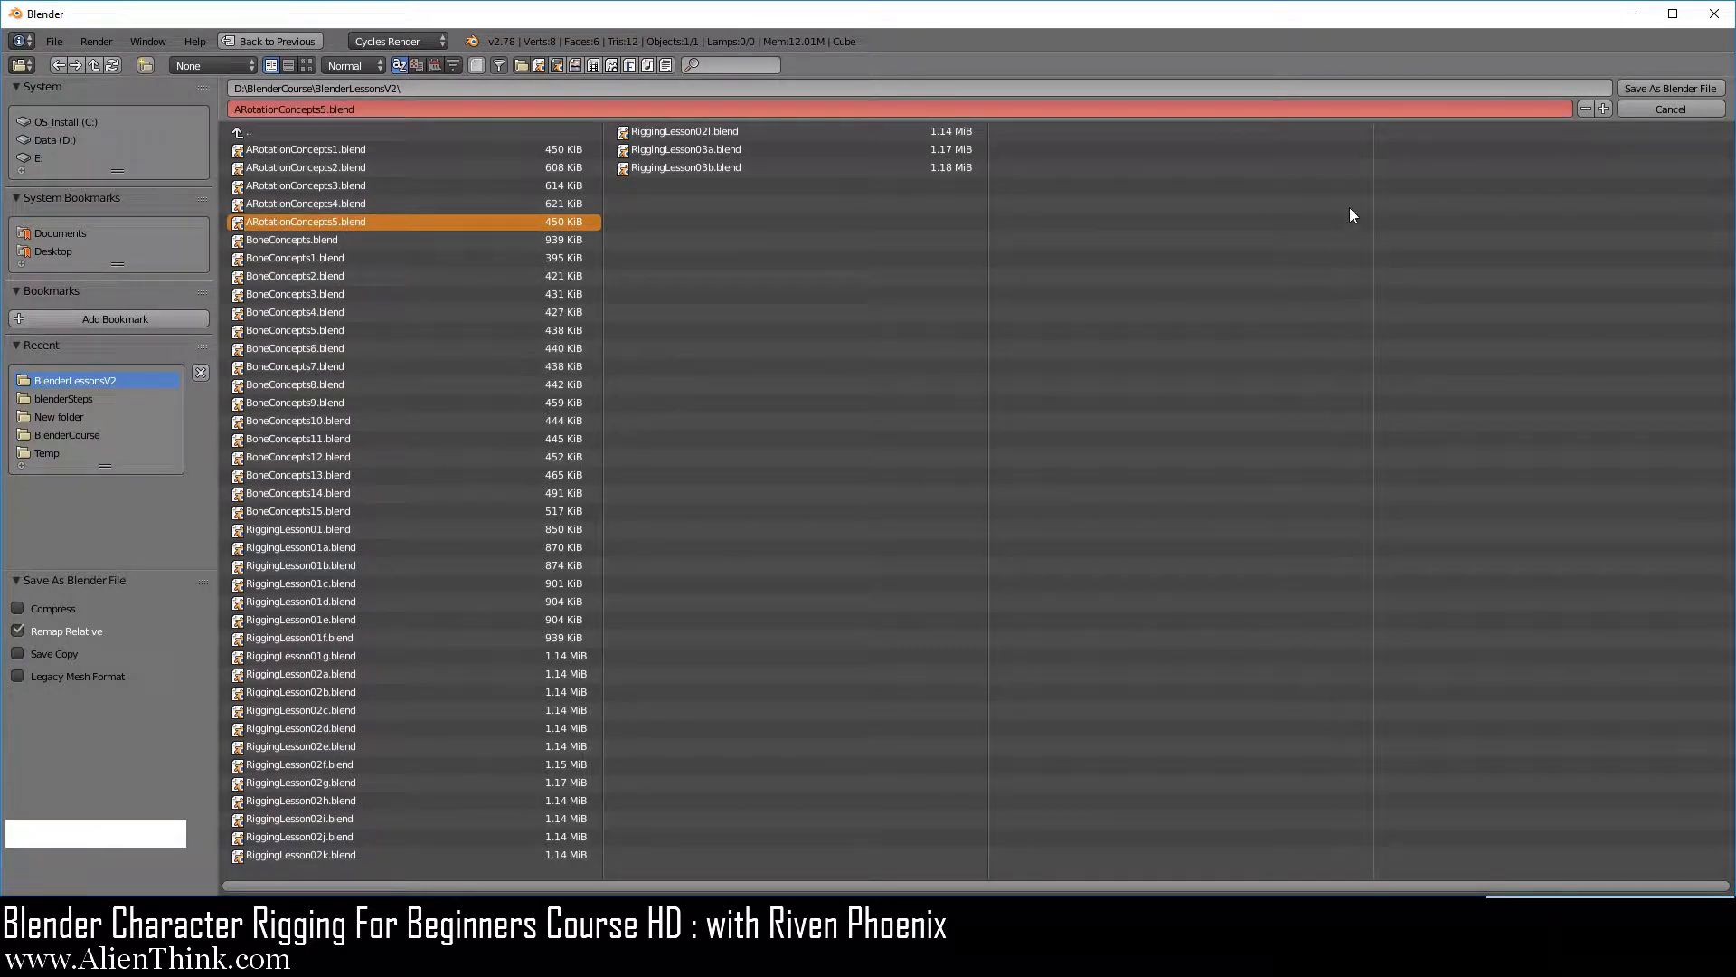
click(1662, 86)
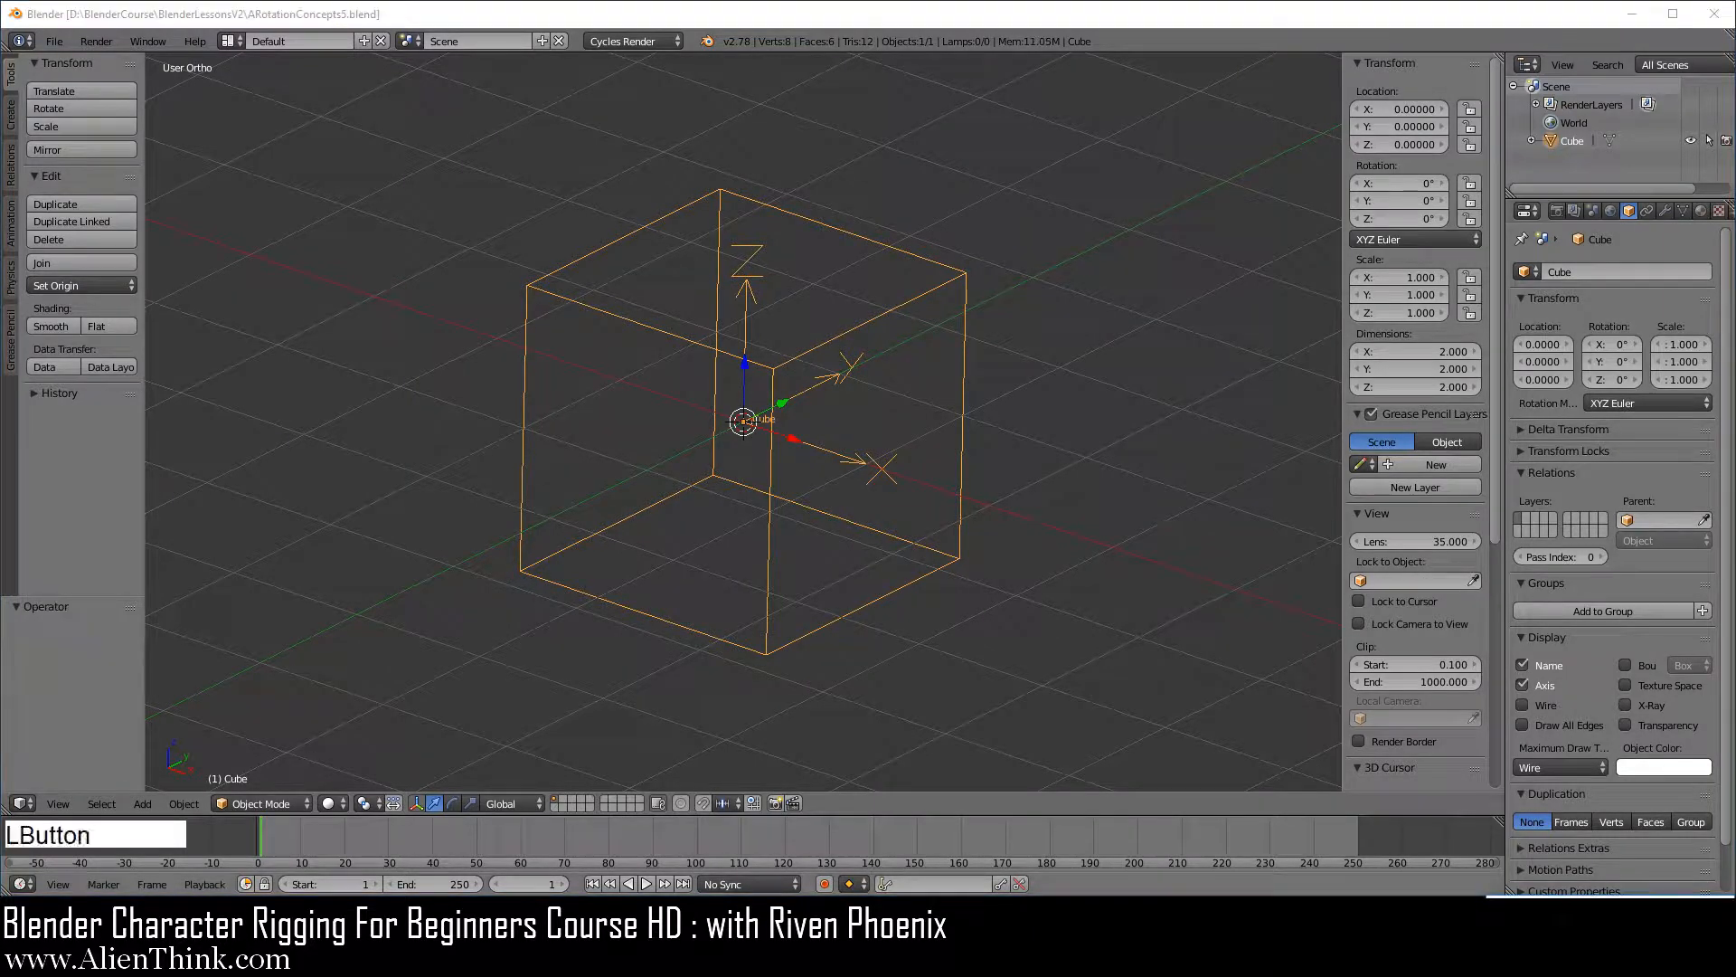
key(F3)
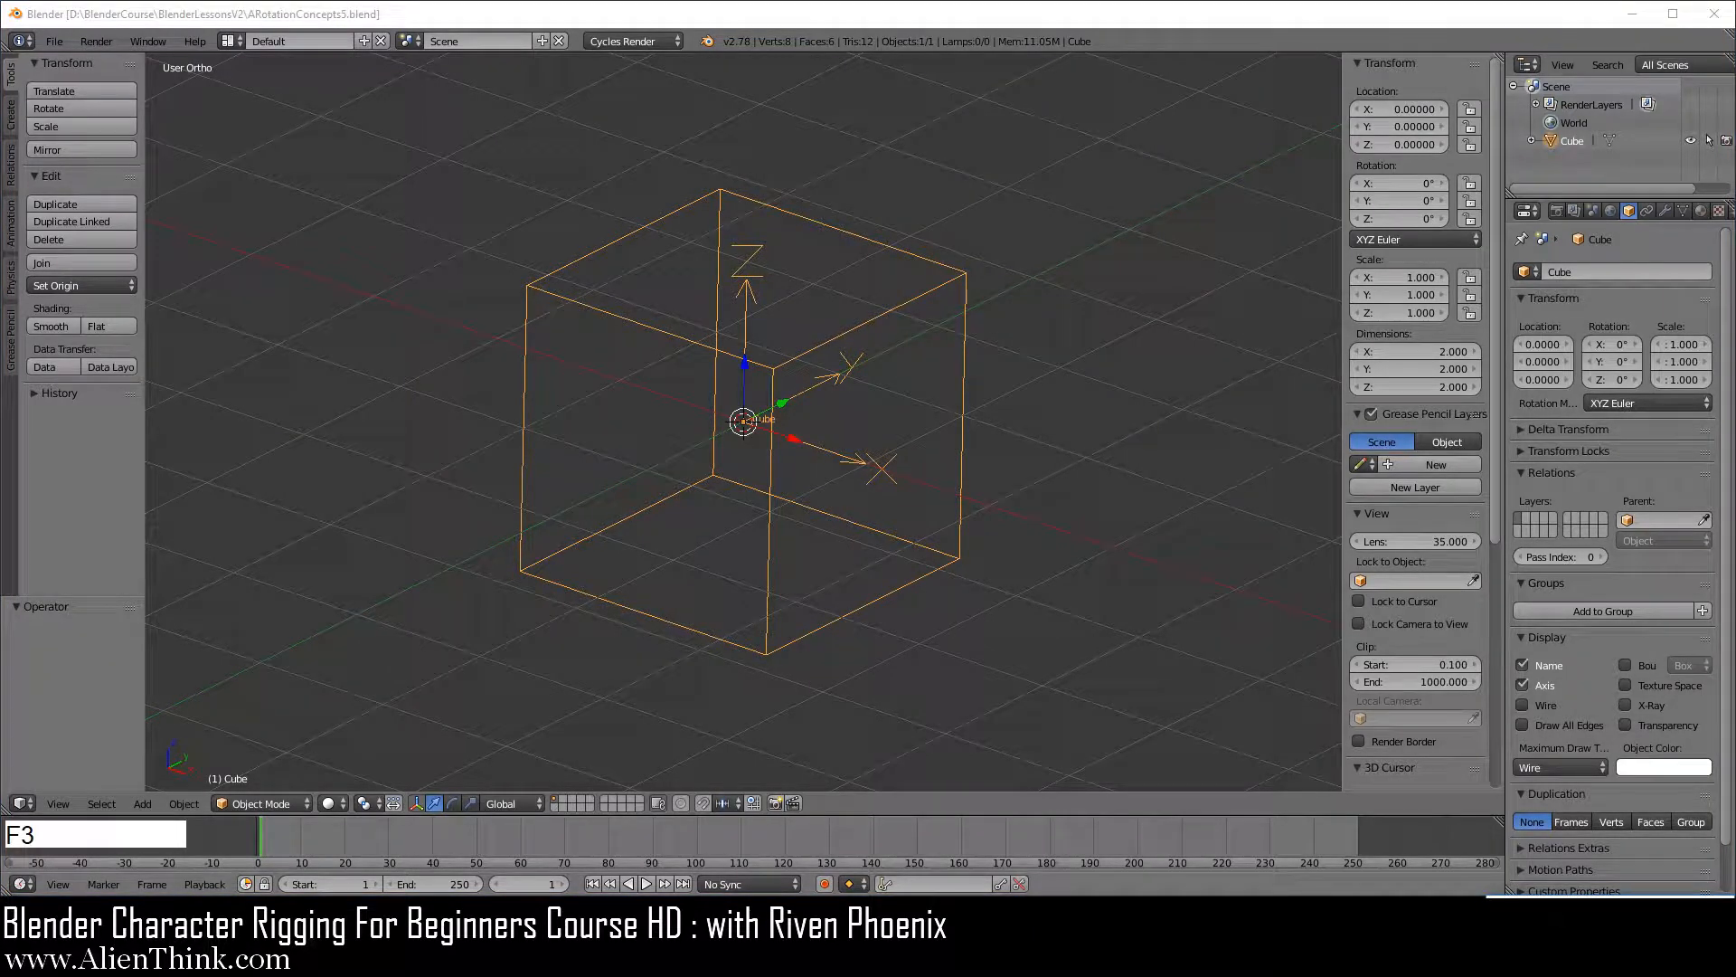
Keep the cube's rotation mode at XYZ Euler and rotate it to about X 54.1°, Y 31.5° and Z -10°.
click(1416, 239)
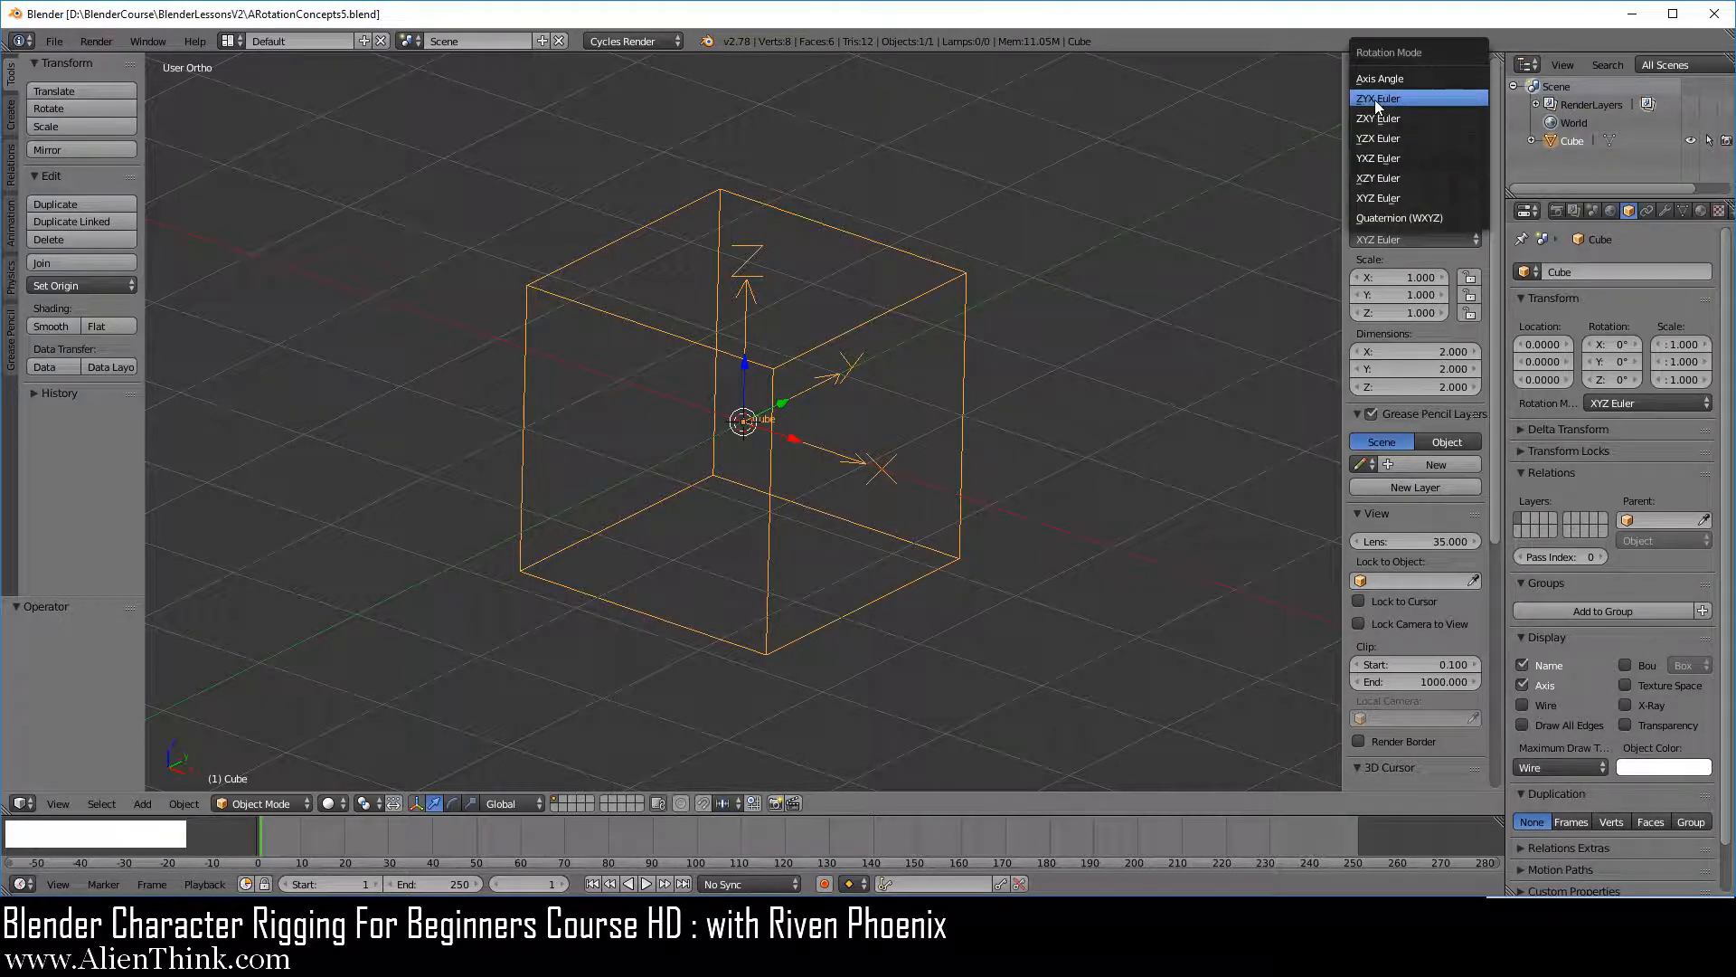
click(1387, 198)
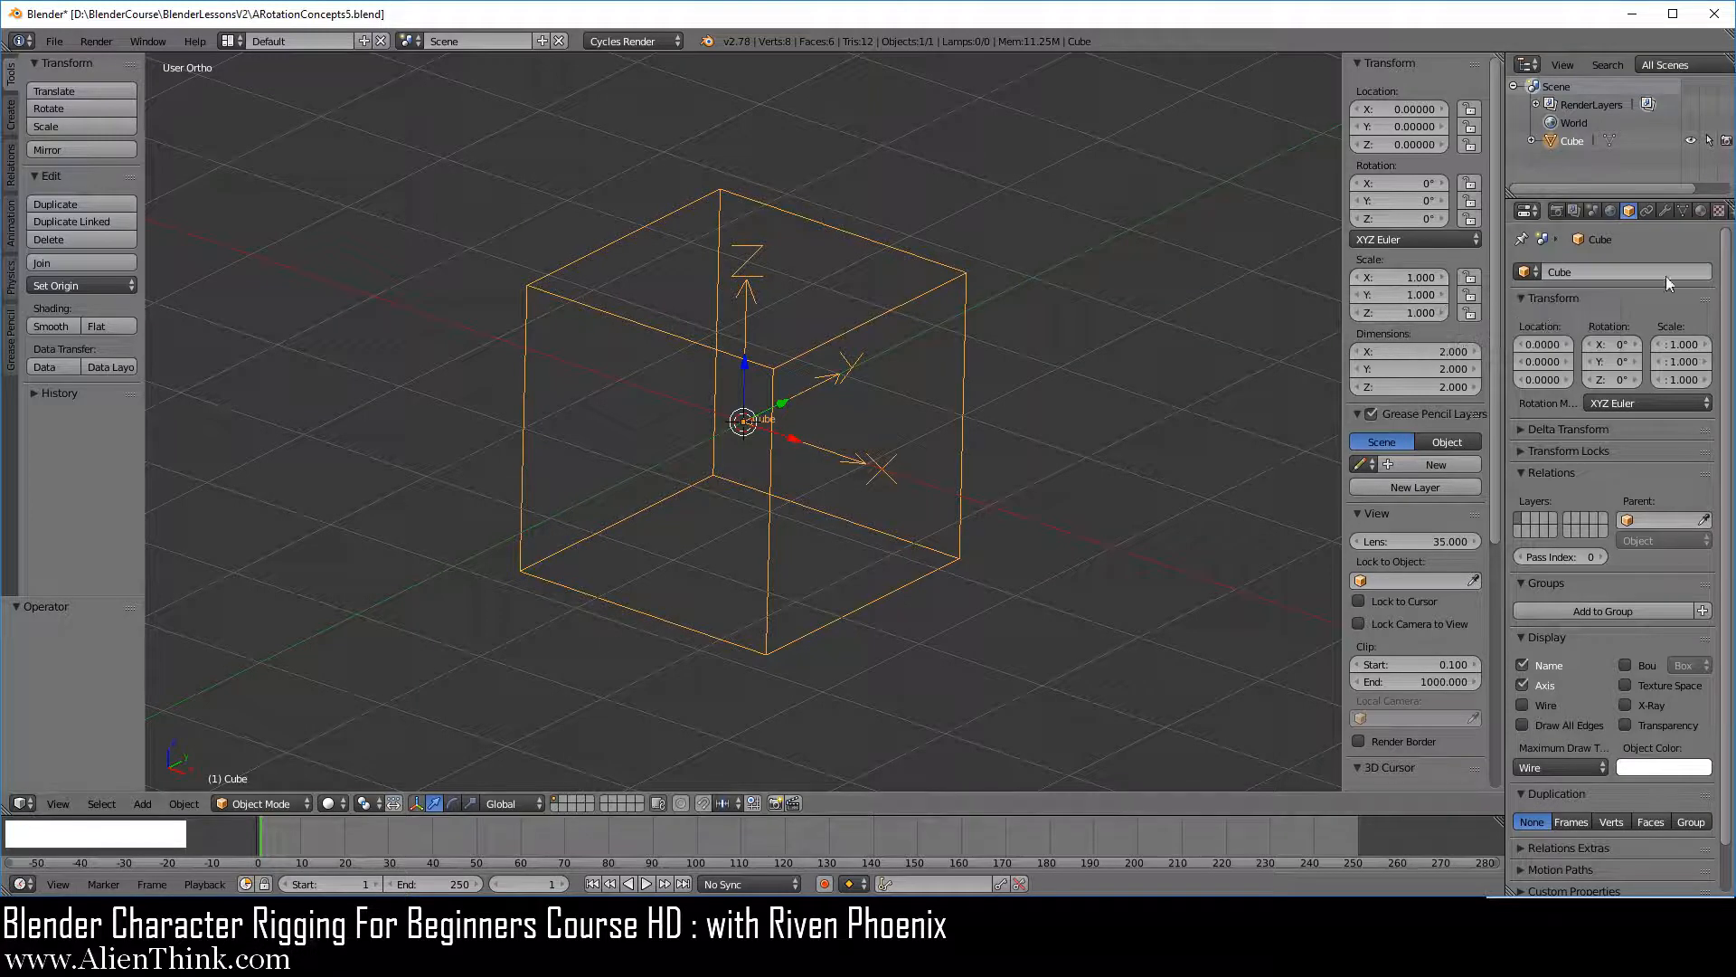
drag(1371, 183, 1470, 200)
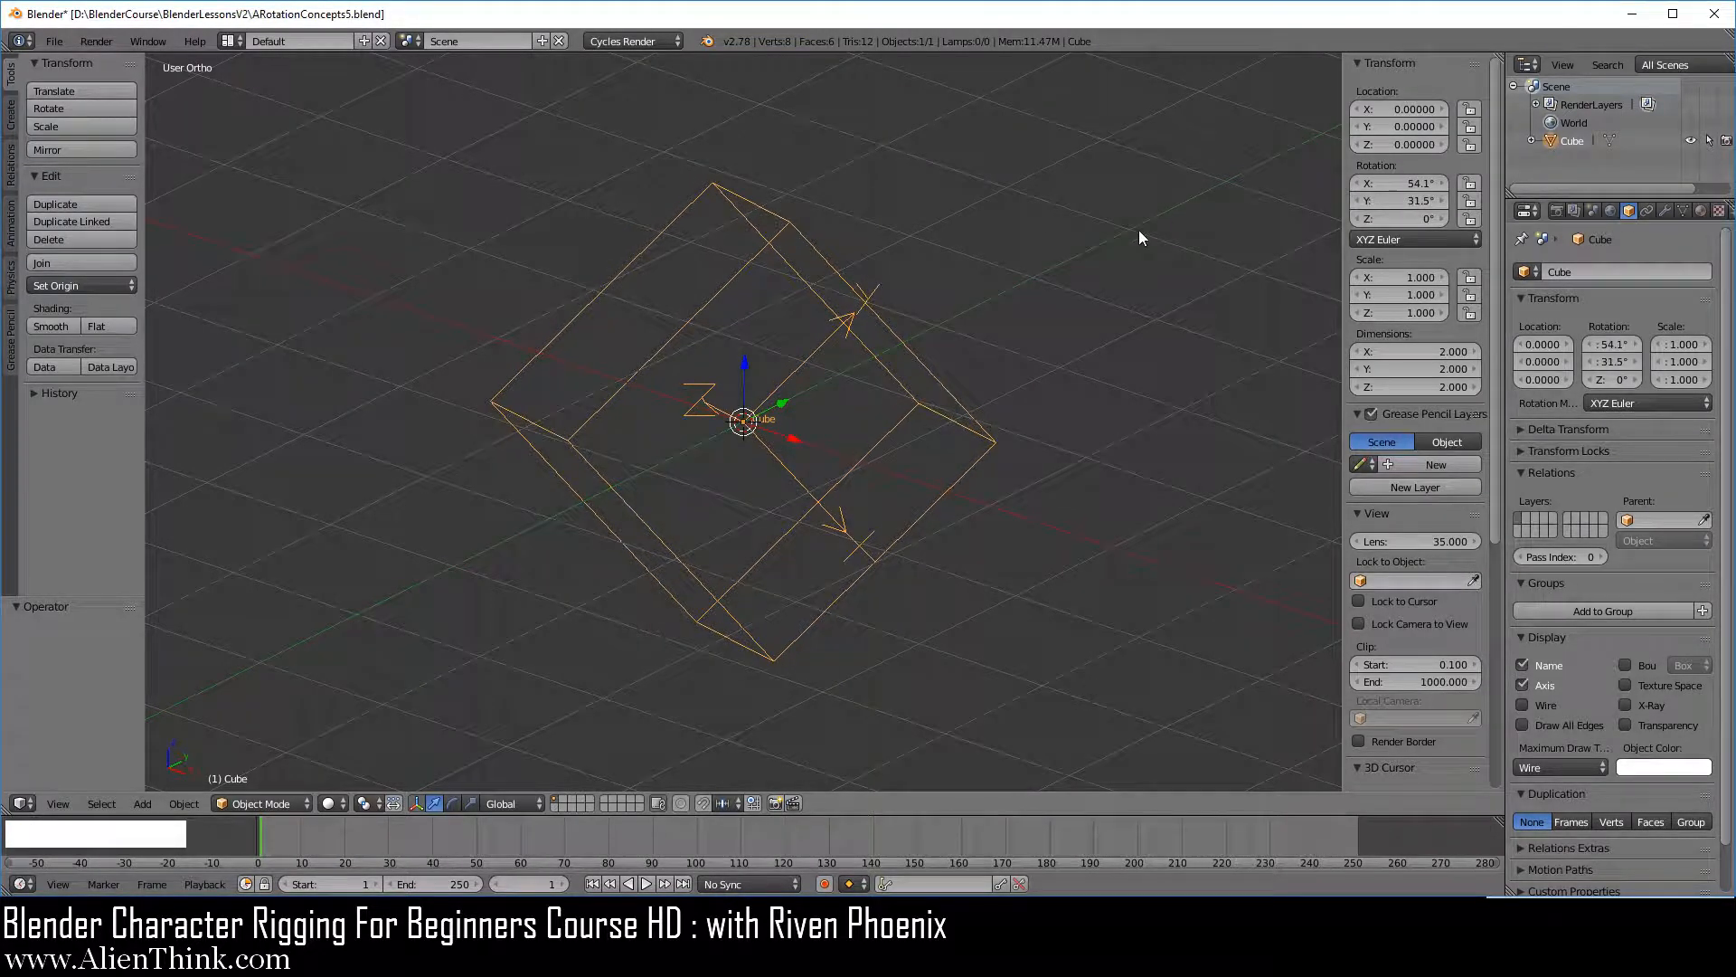
mouse_move(1390, 224)
mouse_down()
mouse_move(1465, 224)
mouse_move(1237, 219)
mouse_move(1379, 219)
mouse_up()
Change the cube's rotation mode to XZY Euler and adjust its Y rotation to about 24.6°.
click(1404, 240)
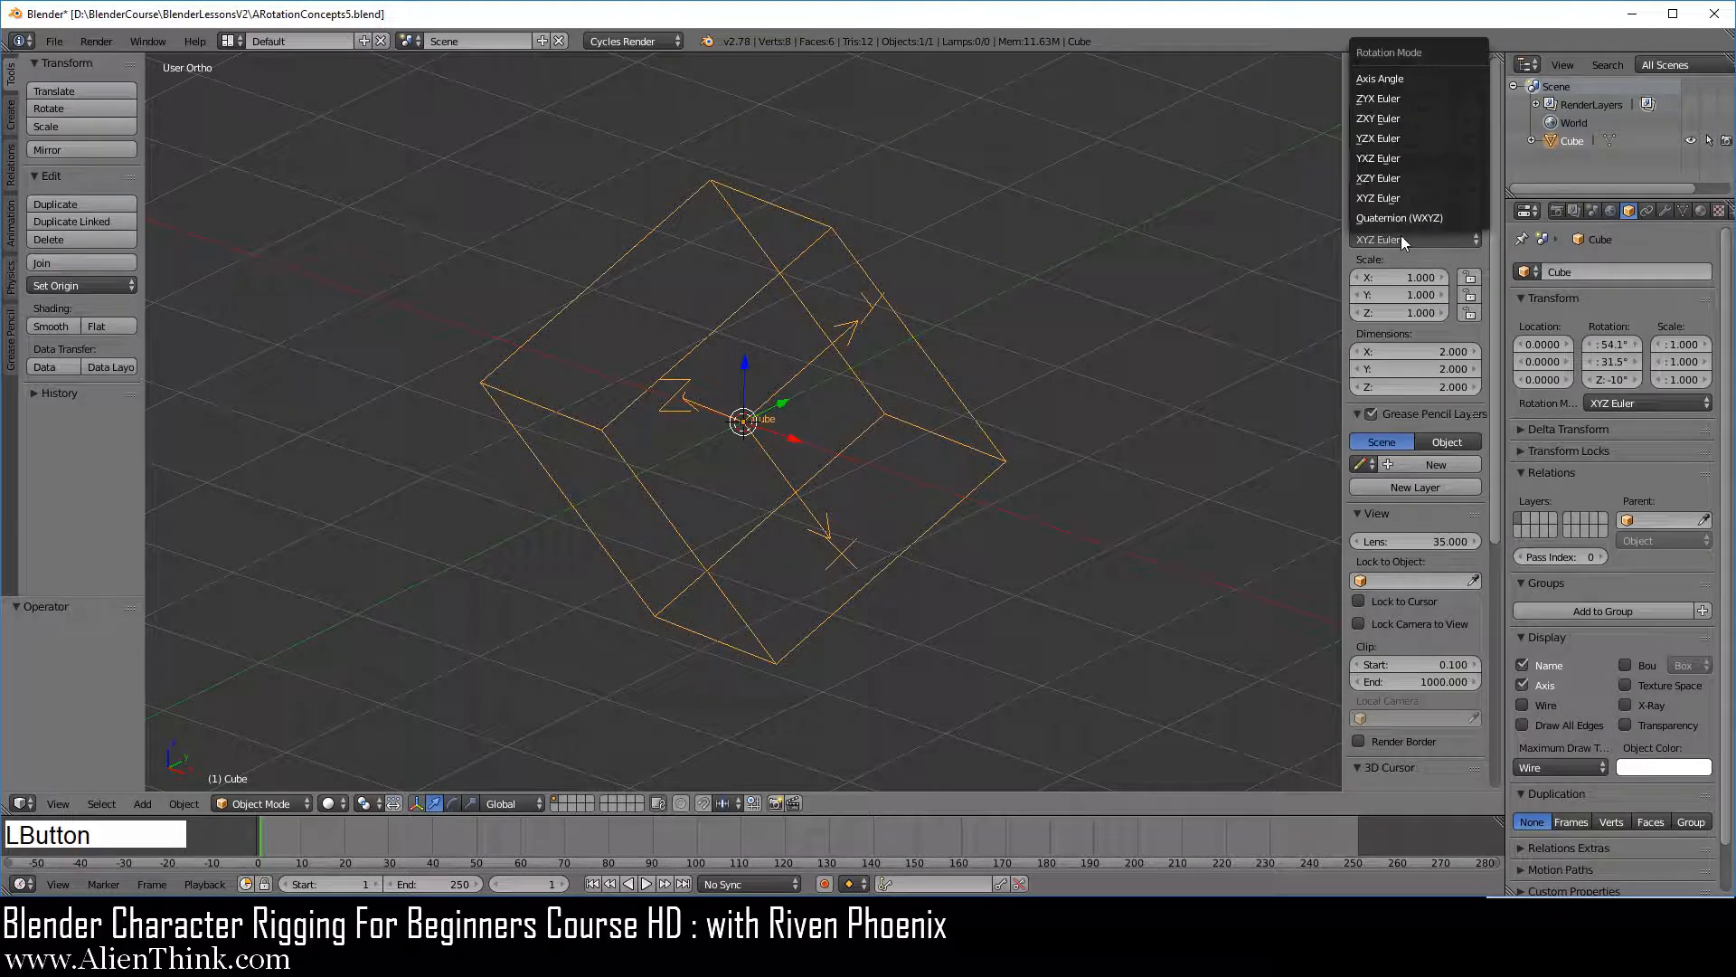
click(1407, 177)
middle_drag(1013, 494, 1159, 445)
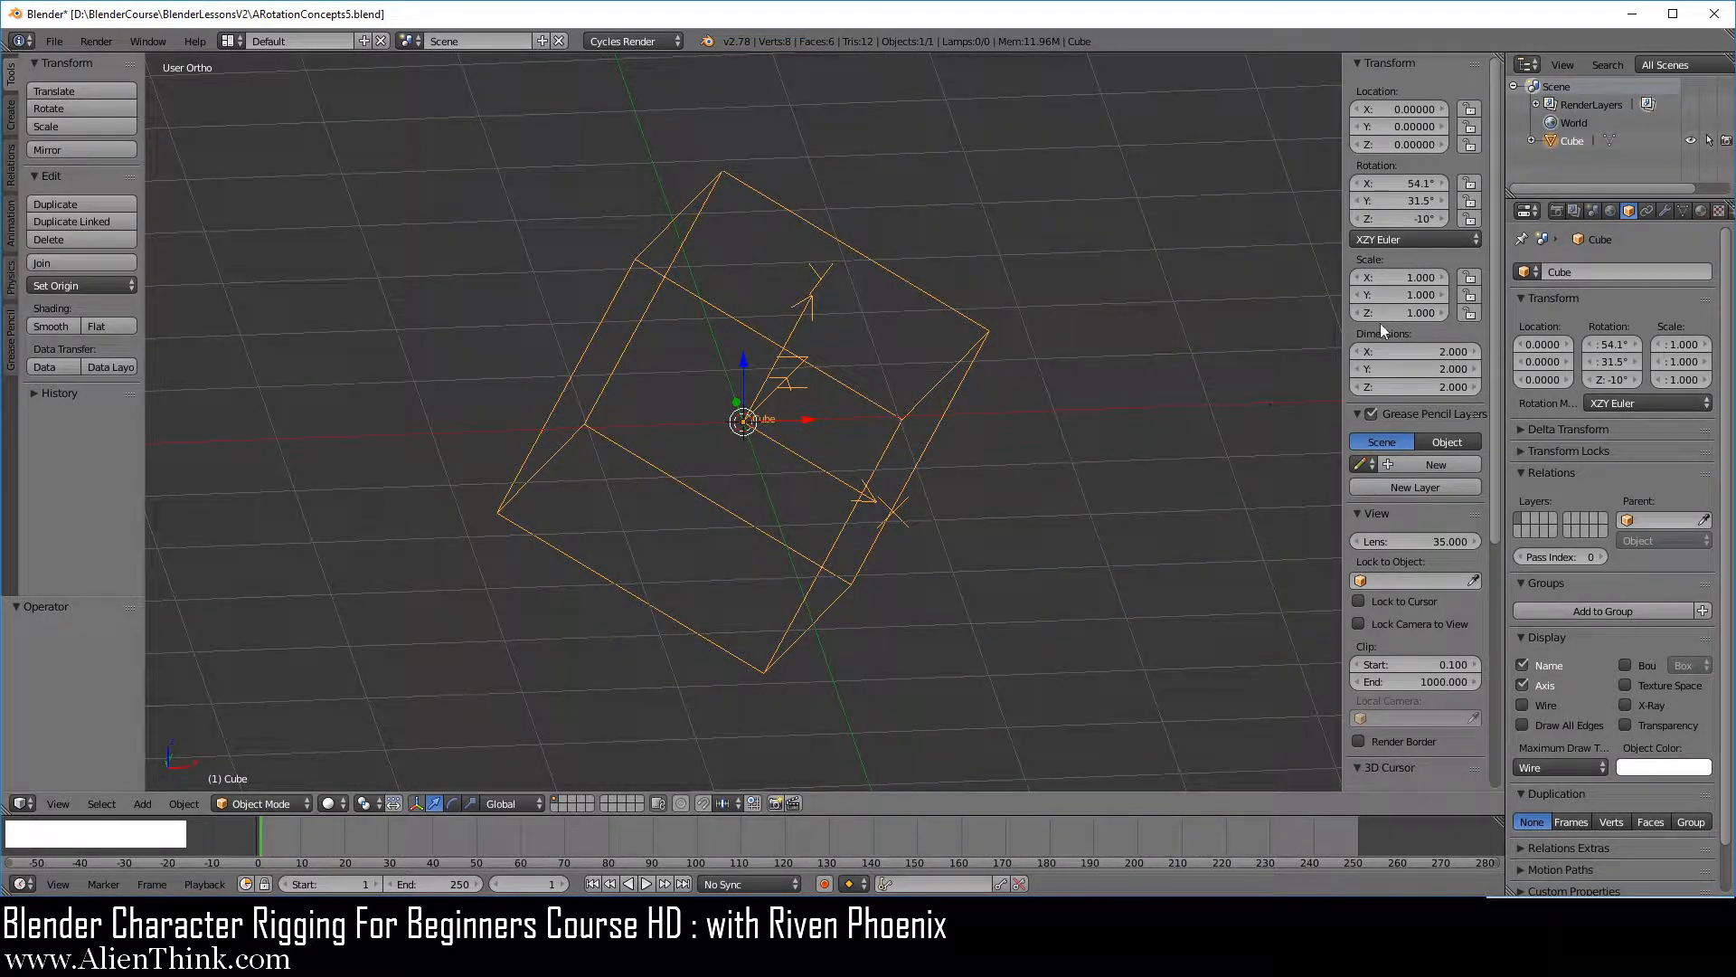
click(1374, 201)
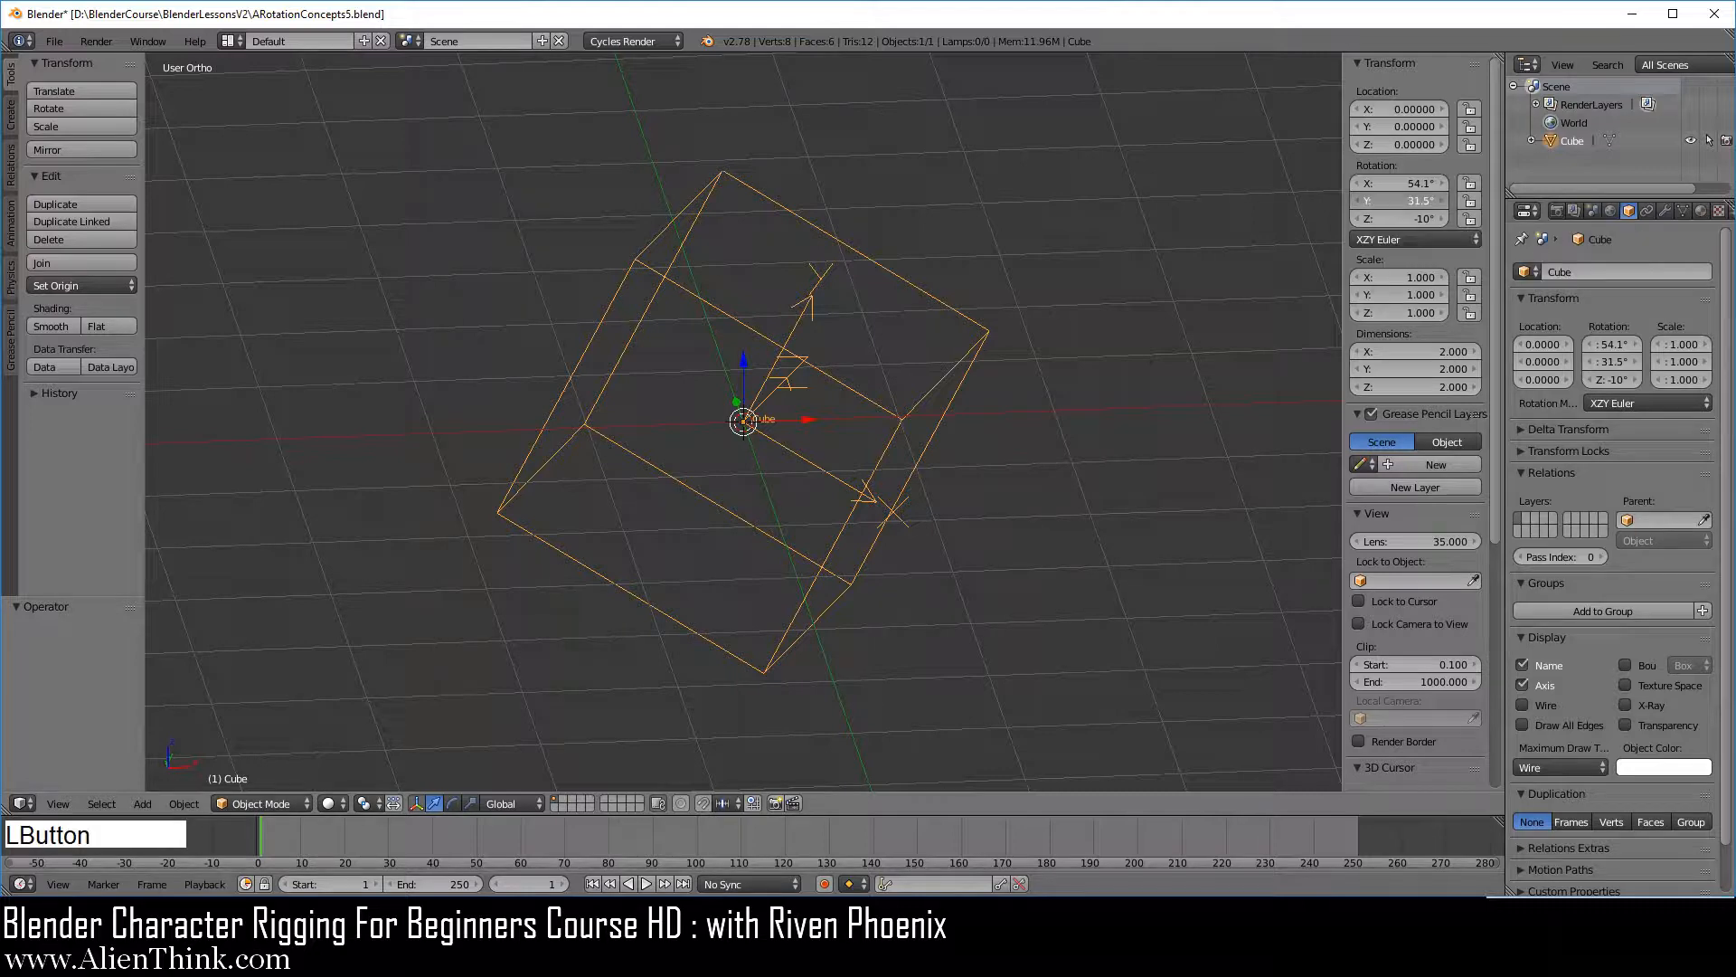
mouse_move(1374, 200)
mouse_down()
mouse_move(1476, 201)
mouse_move(1357, 201)
mouse_move(1392, 201)
mouse_move(1387, 214)
mouse_up()
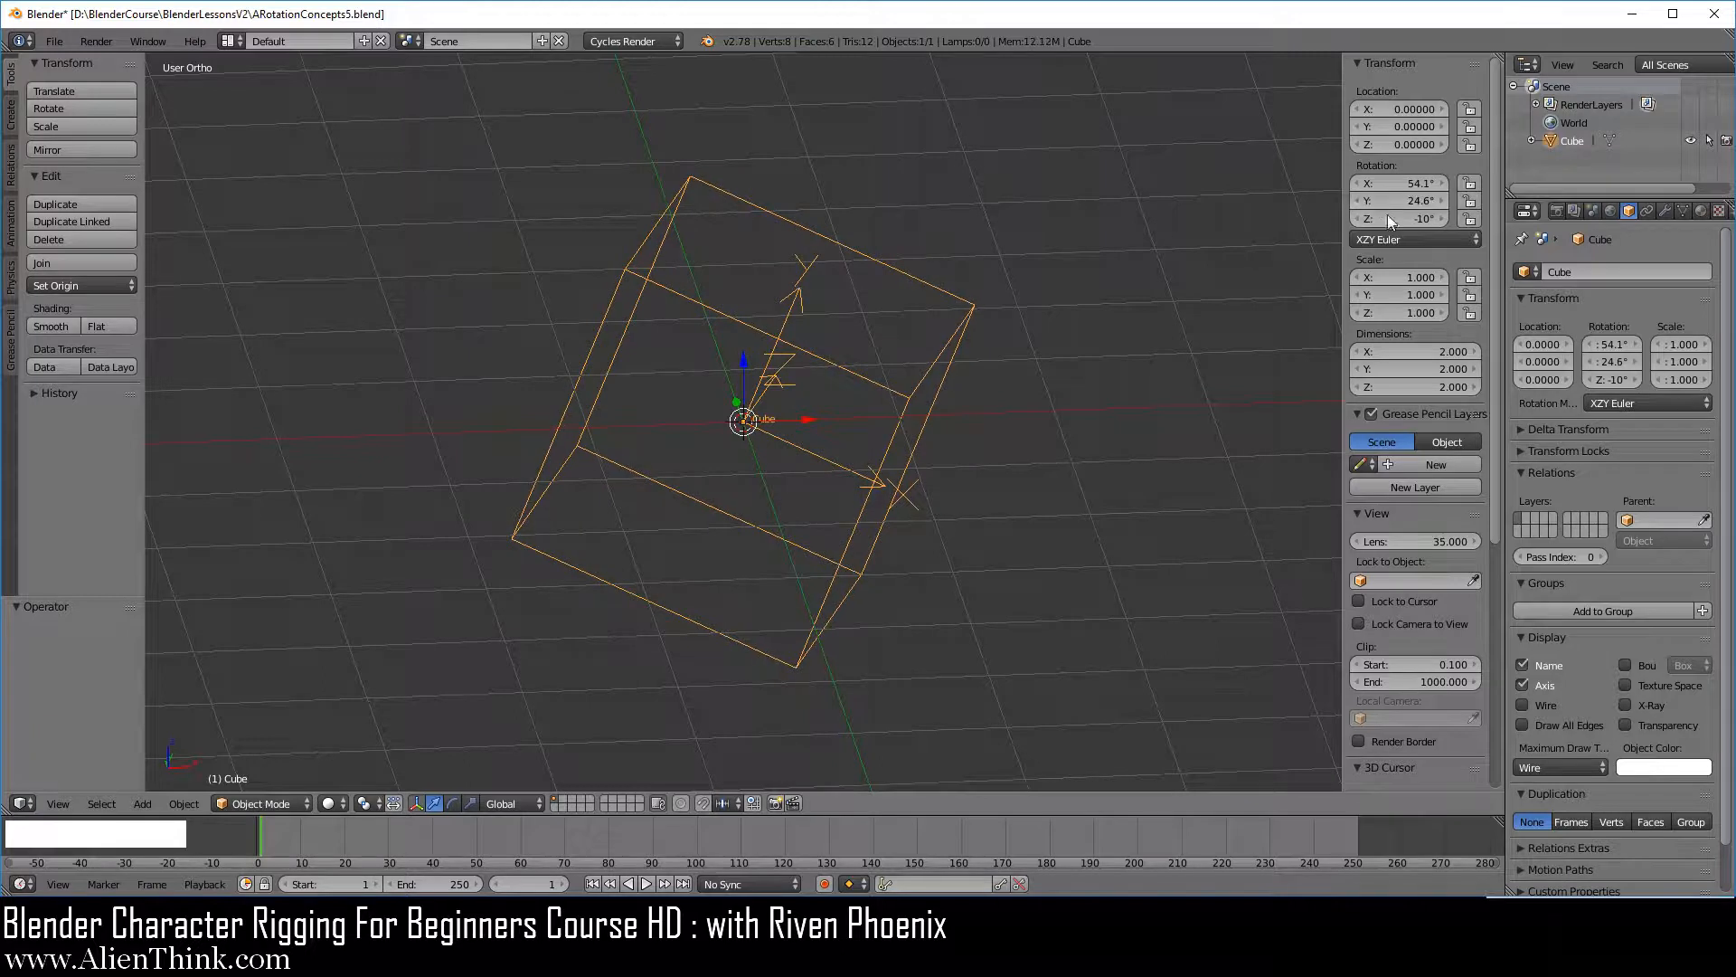
Change the cube's rotation mode to YZX Euler and adjust its X rotation to about 63.1°.
click(1413, 244)
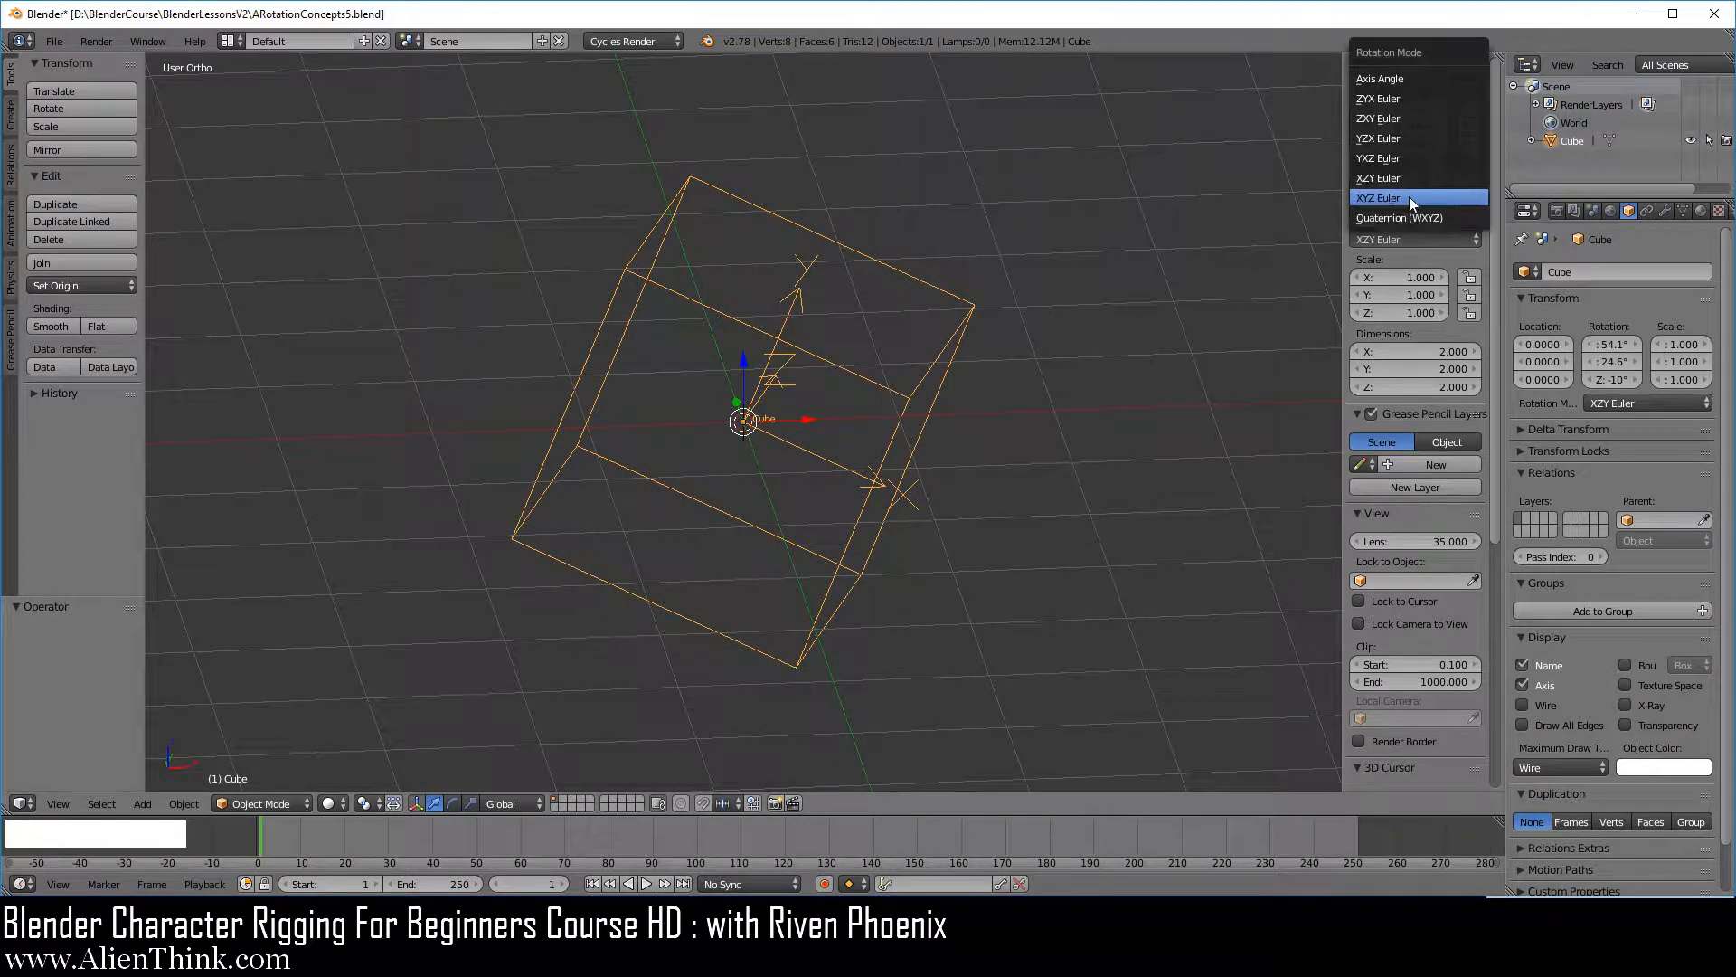
click(1409, 138)
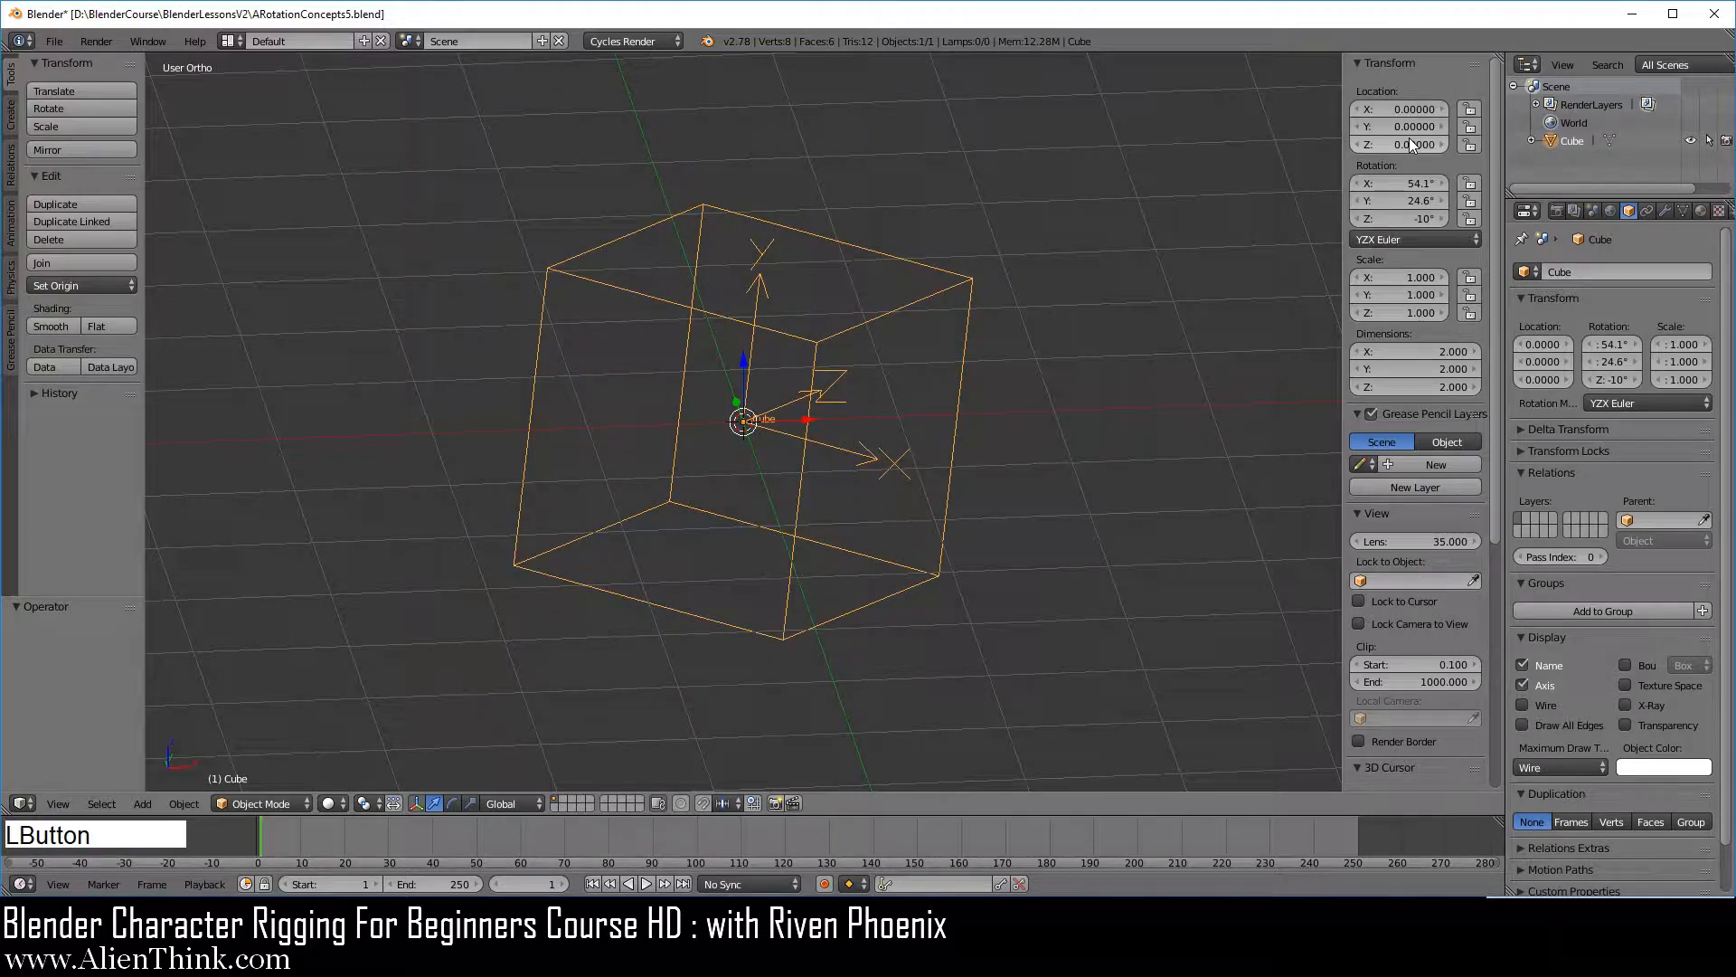
middle_drag(1017, 469, 595, 470)
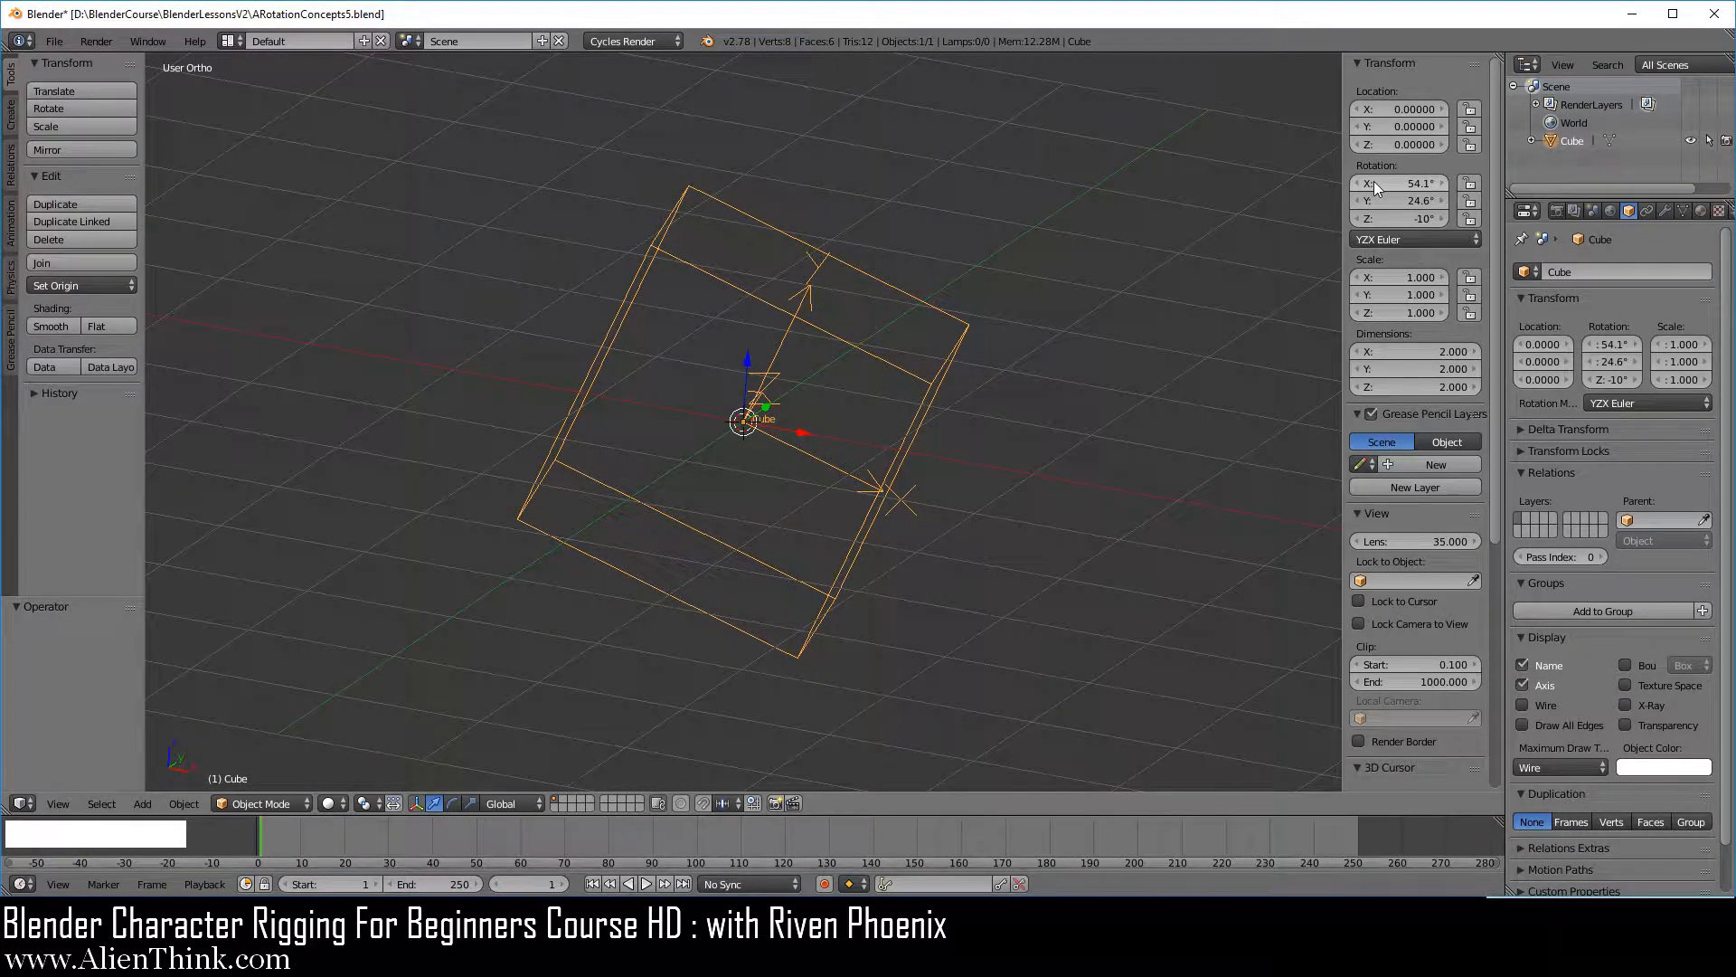
mouse_move(1374, 180)
mouse_down()
mouse_move(1465, 181)
mouse_move(1390, 181)
mouse_up()
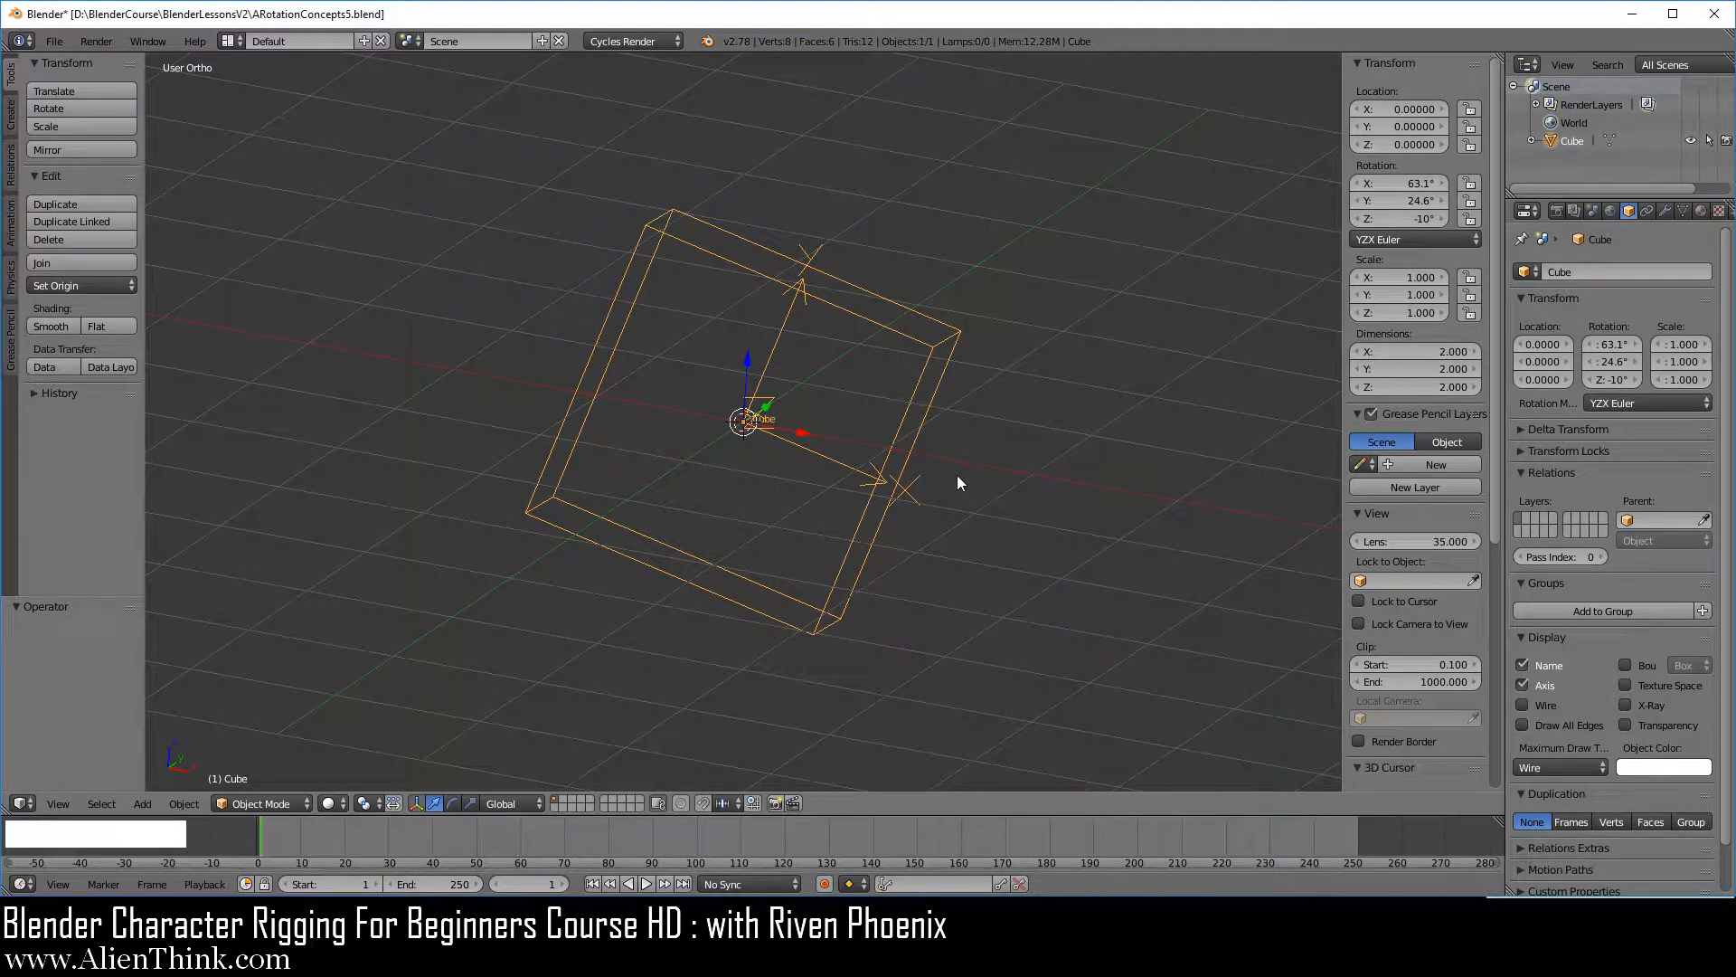
Clear the cube's rotation on all axes.
key(alt+r)
middle_drag(930, 490, 811, 458)
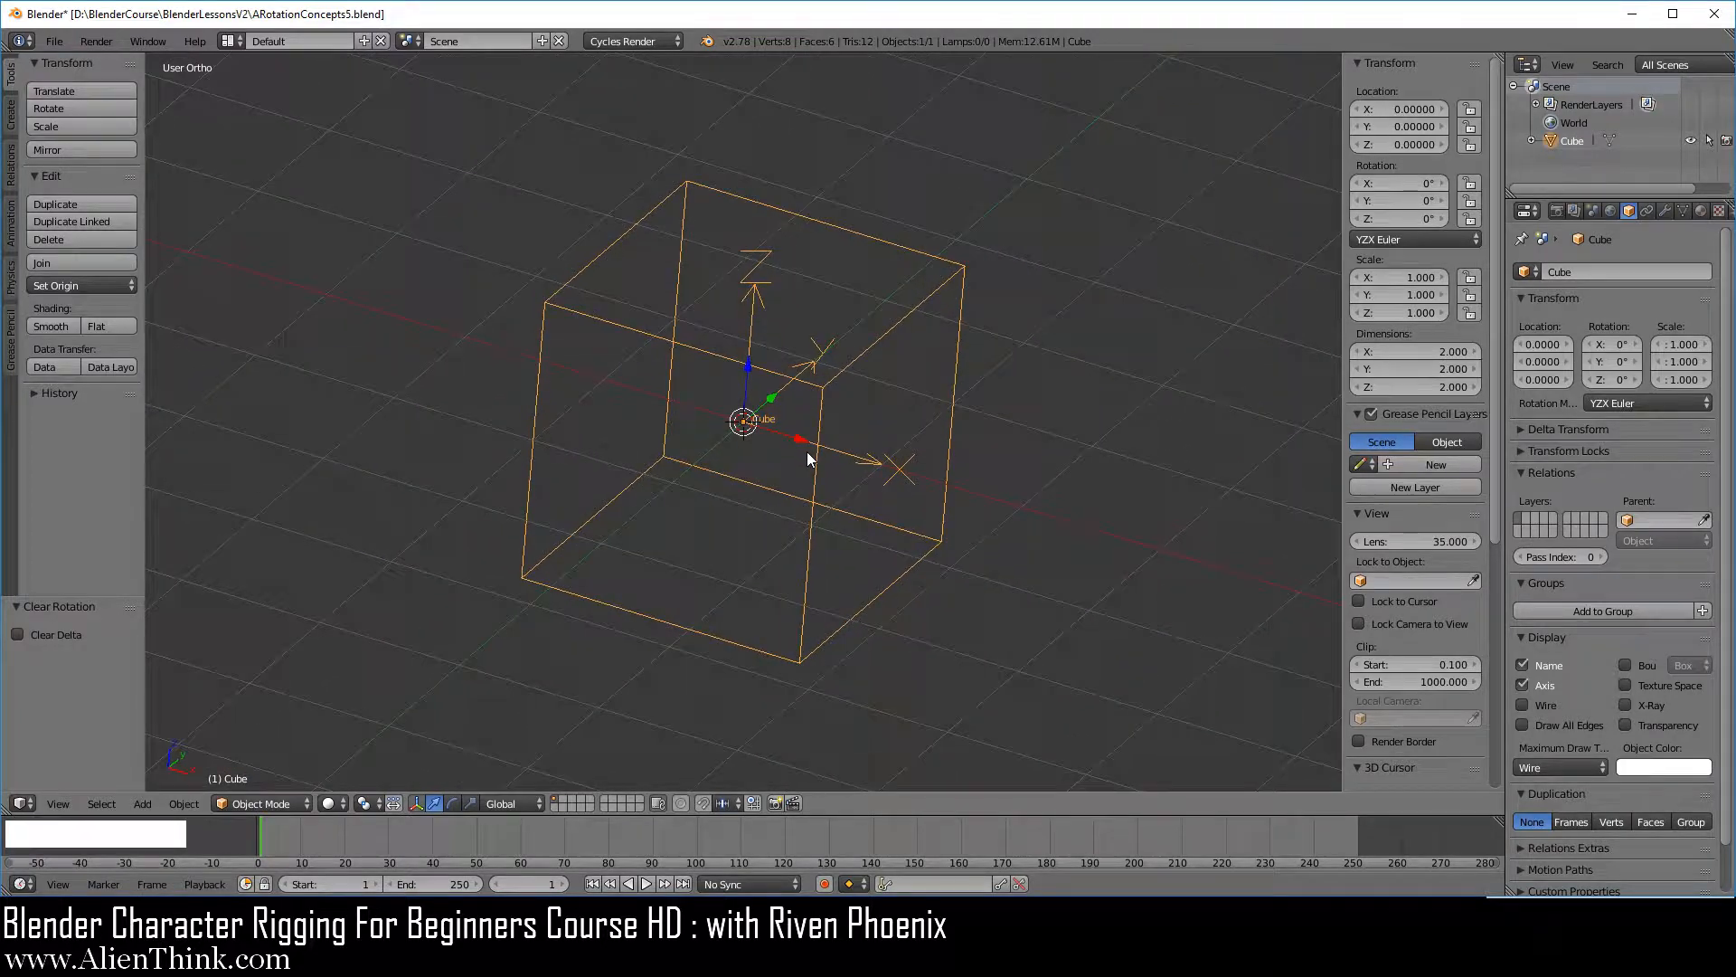
middle_drag(644, 288, 665, 352)
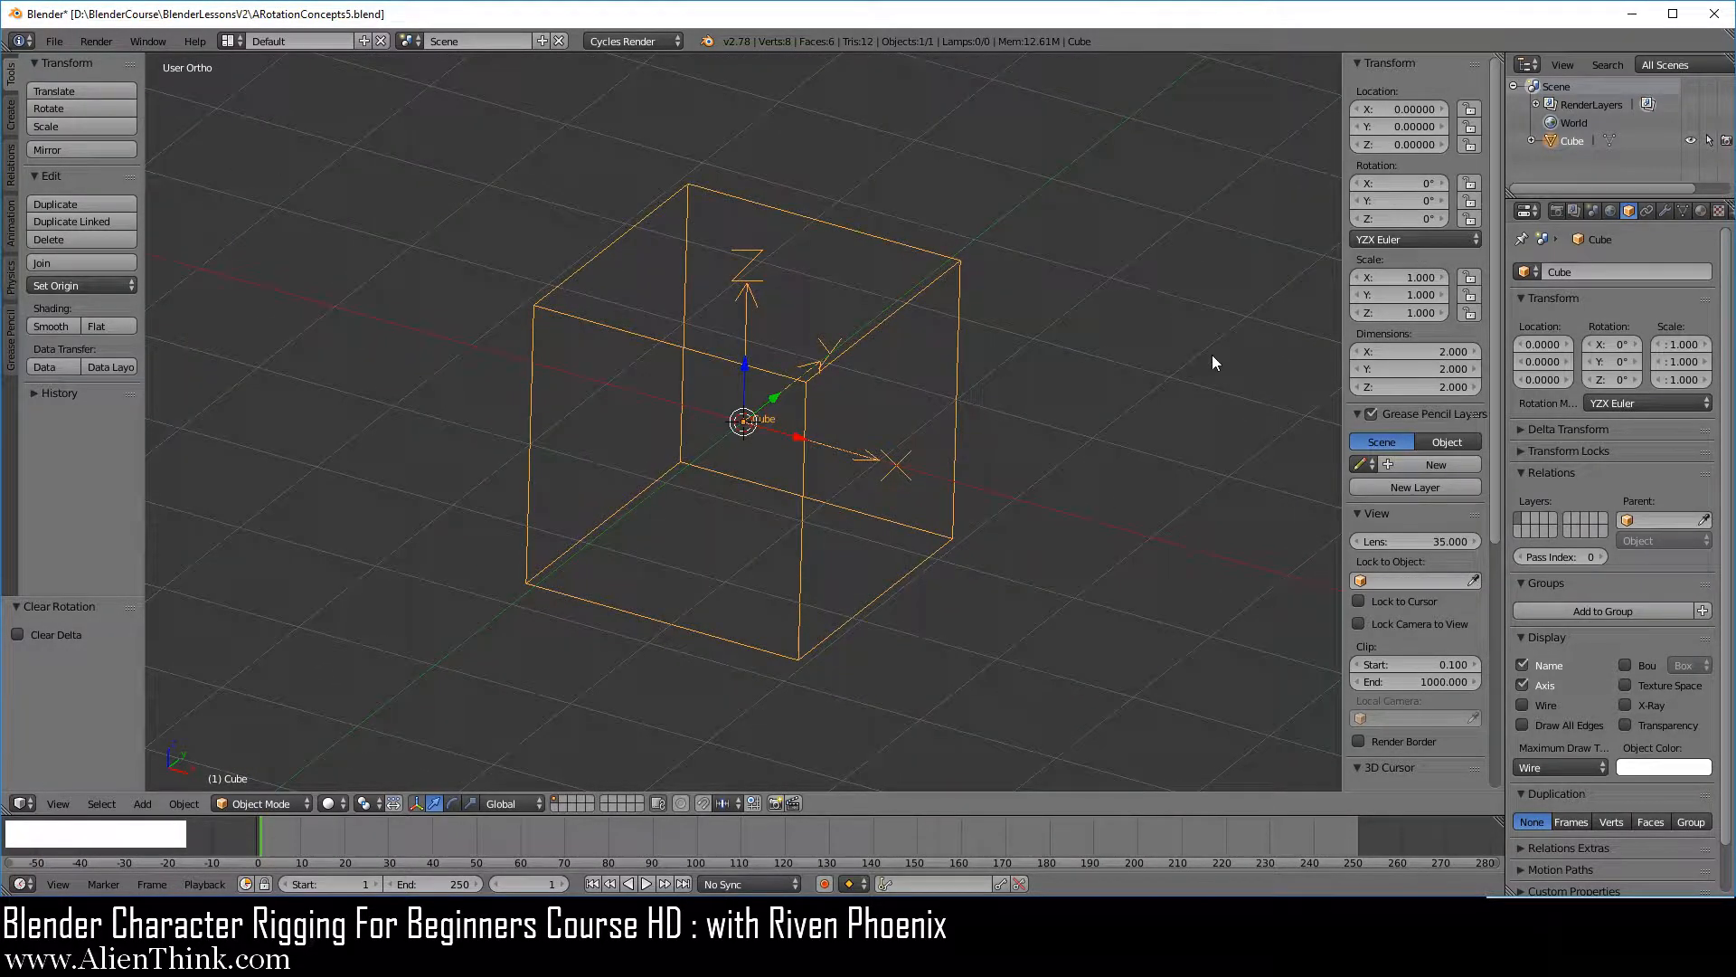
Set the cube's rotation mode to XYZ Euler and rotate it to about X 21.7°, Y 23.5° and Z -30°.
click(1407, 242)
click(1412, 239)
click(1412, 193)
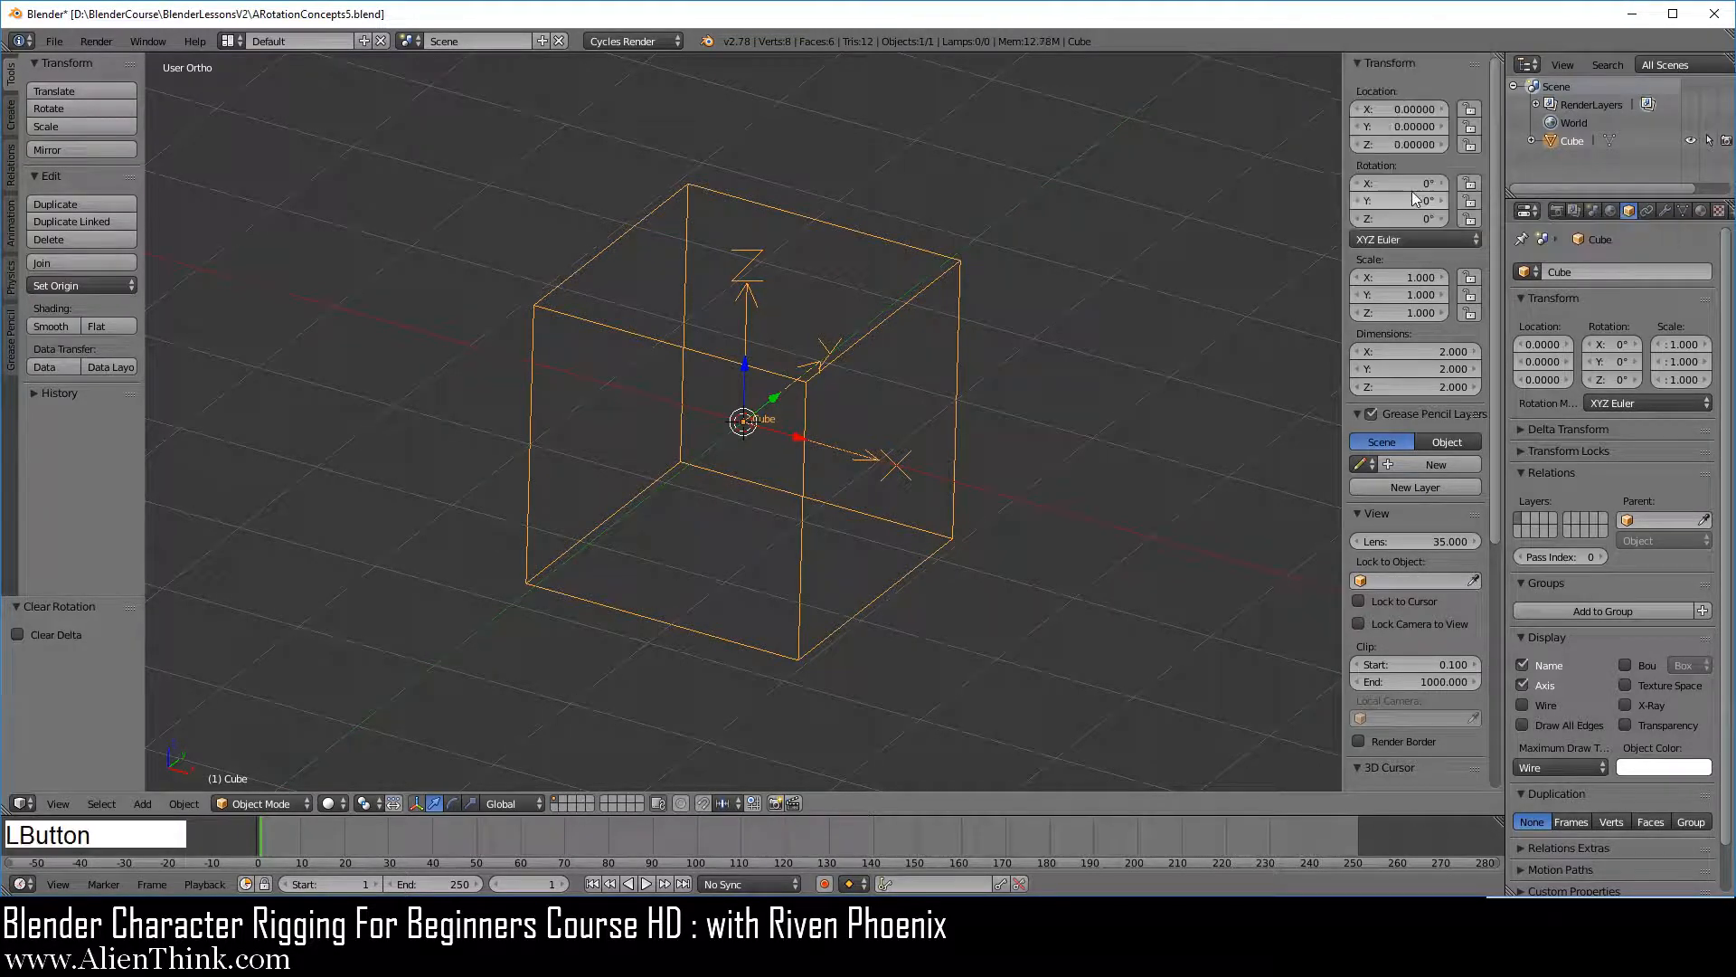
drag(1381, 201, 1415, 182)
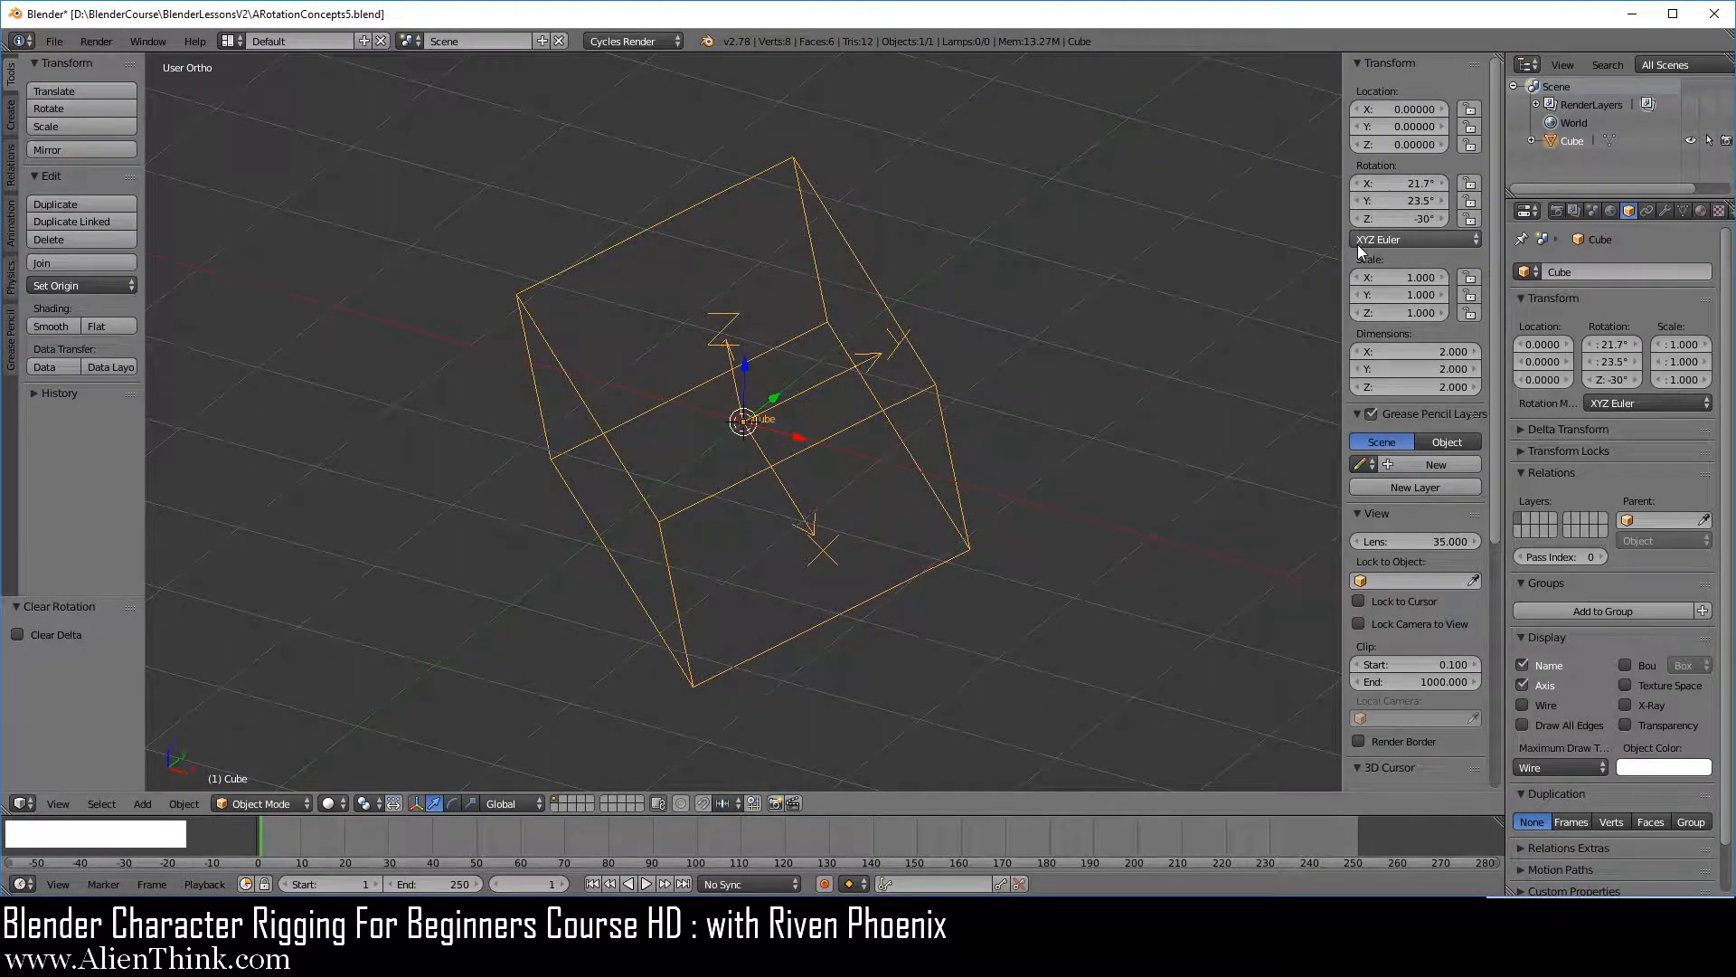
Change the cube's rotation mode to YXZ Euler and adjust its Y rotation to about 33.9°.
click(1413, 241)
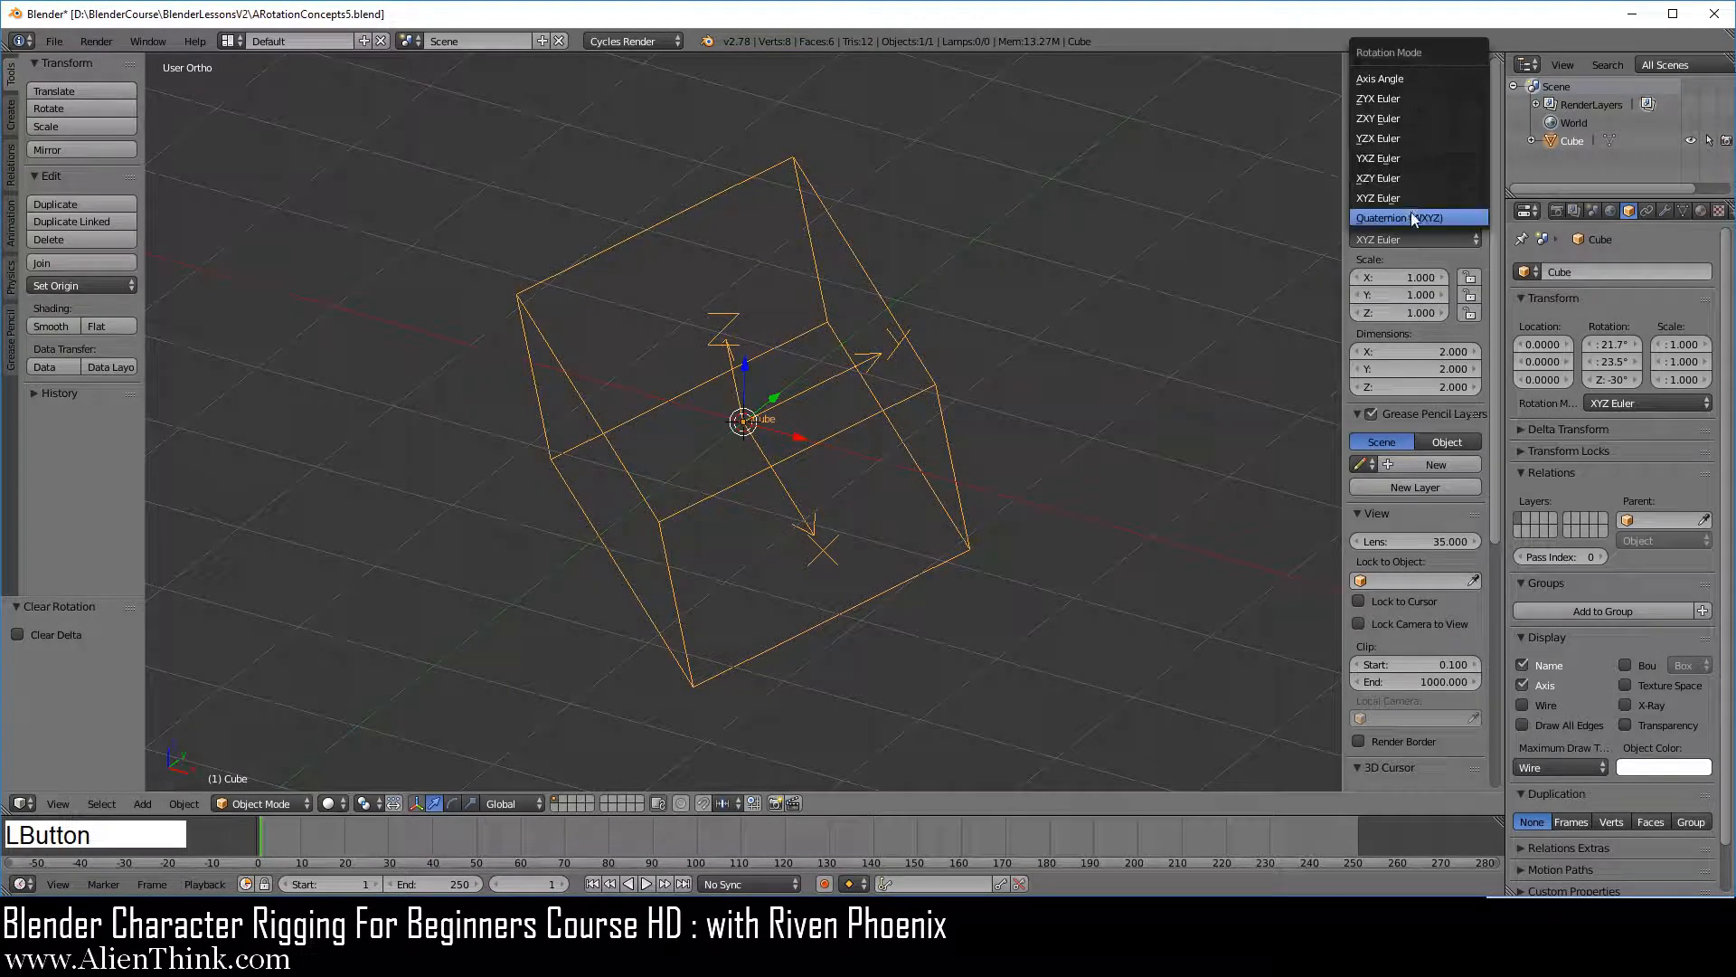
click(1403, 159)
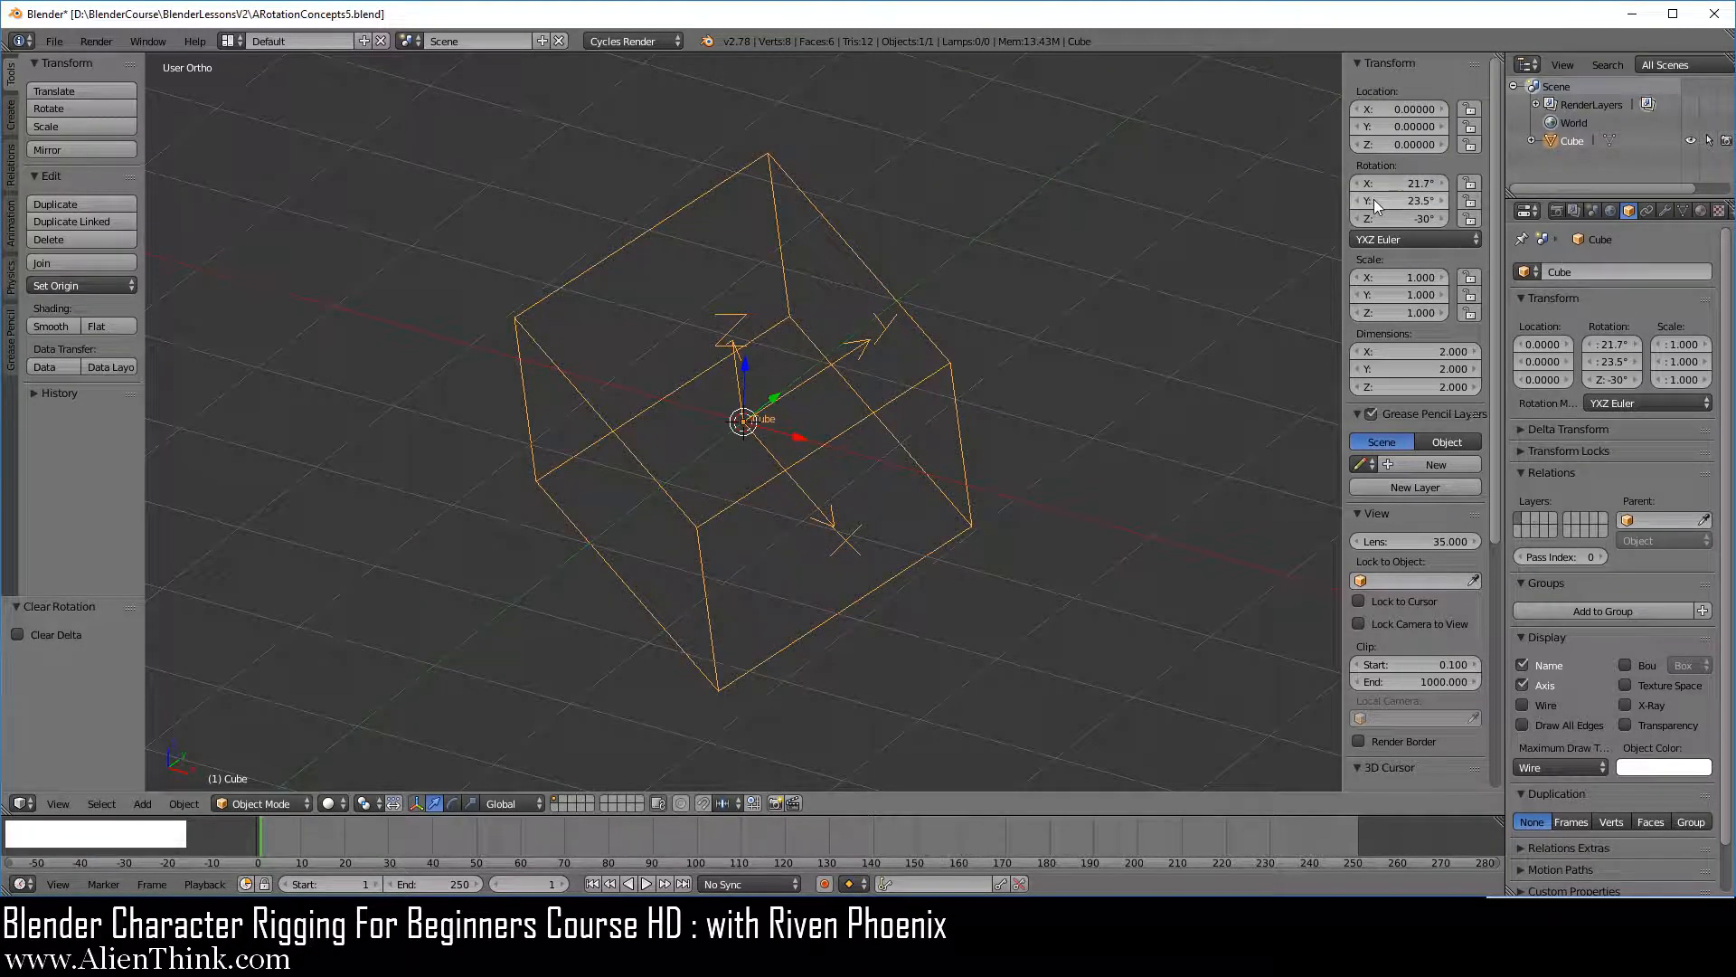
mouse_move(1378, 196)
mouse_down()
mouse_move(1447, 196)
mouse_move(1335, 196)
mouse_move(1384, 196)
mouse_up()
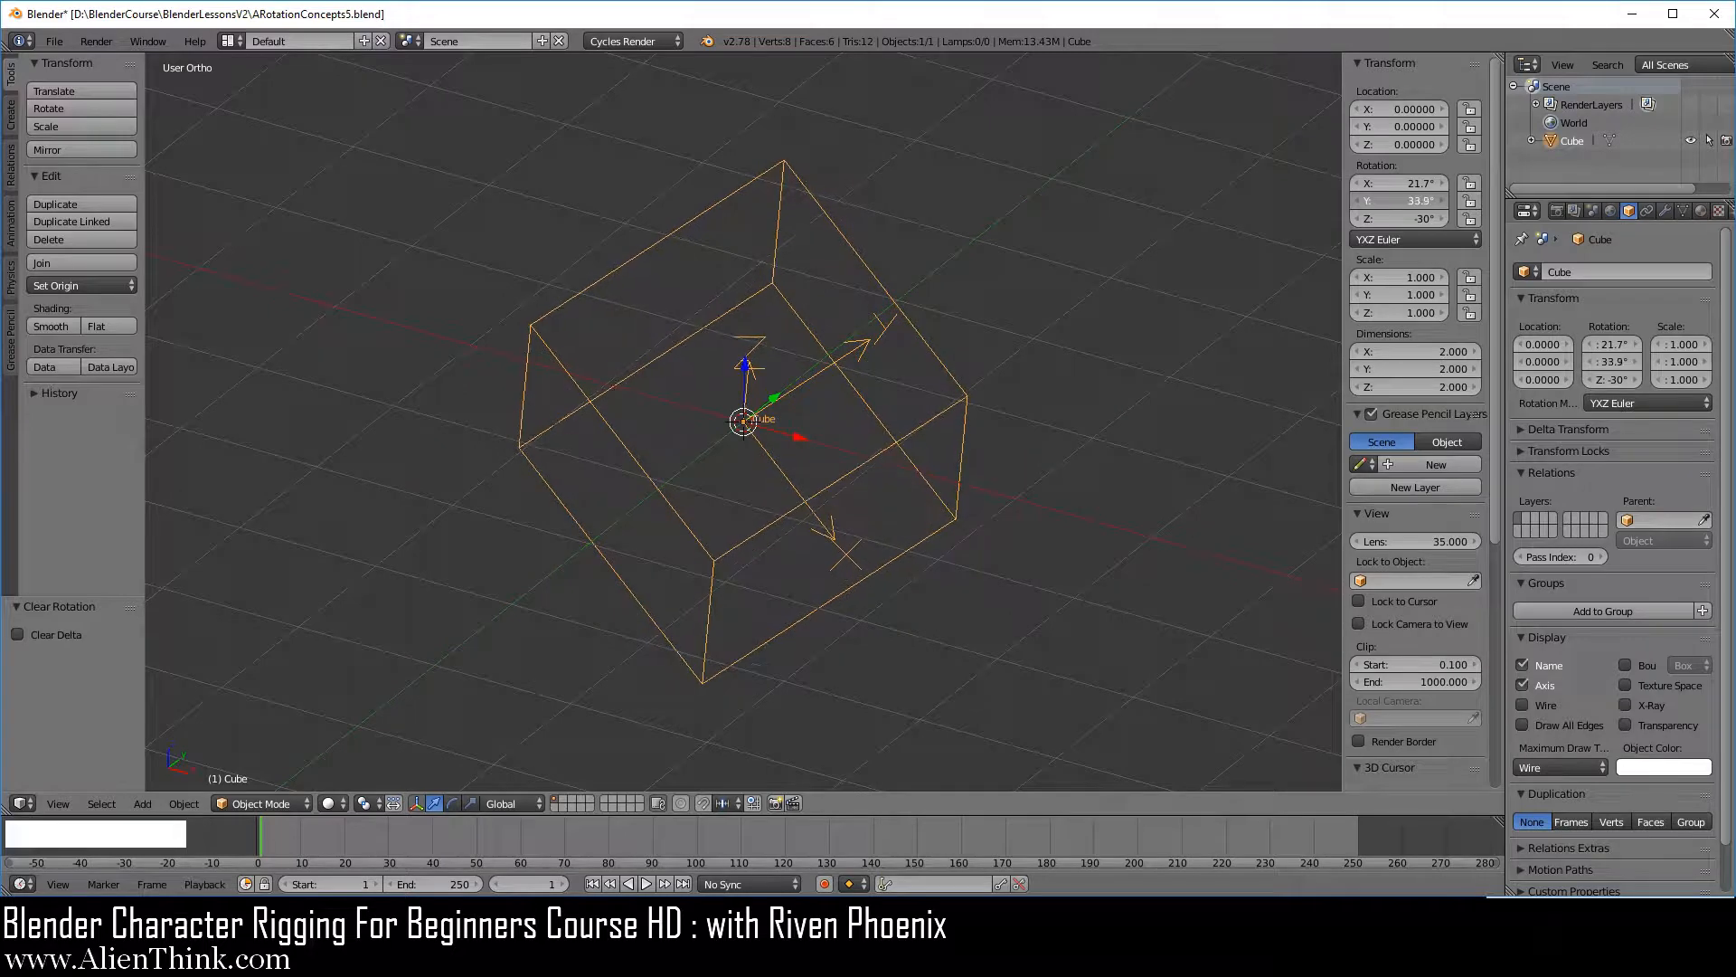
Change the cube's rotation mode to ZXY Euler and adjust its Z rotation to about -20.7°.
click(1389, 239)
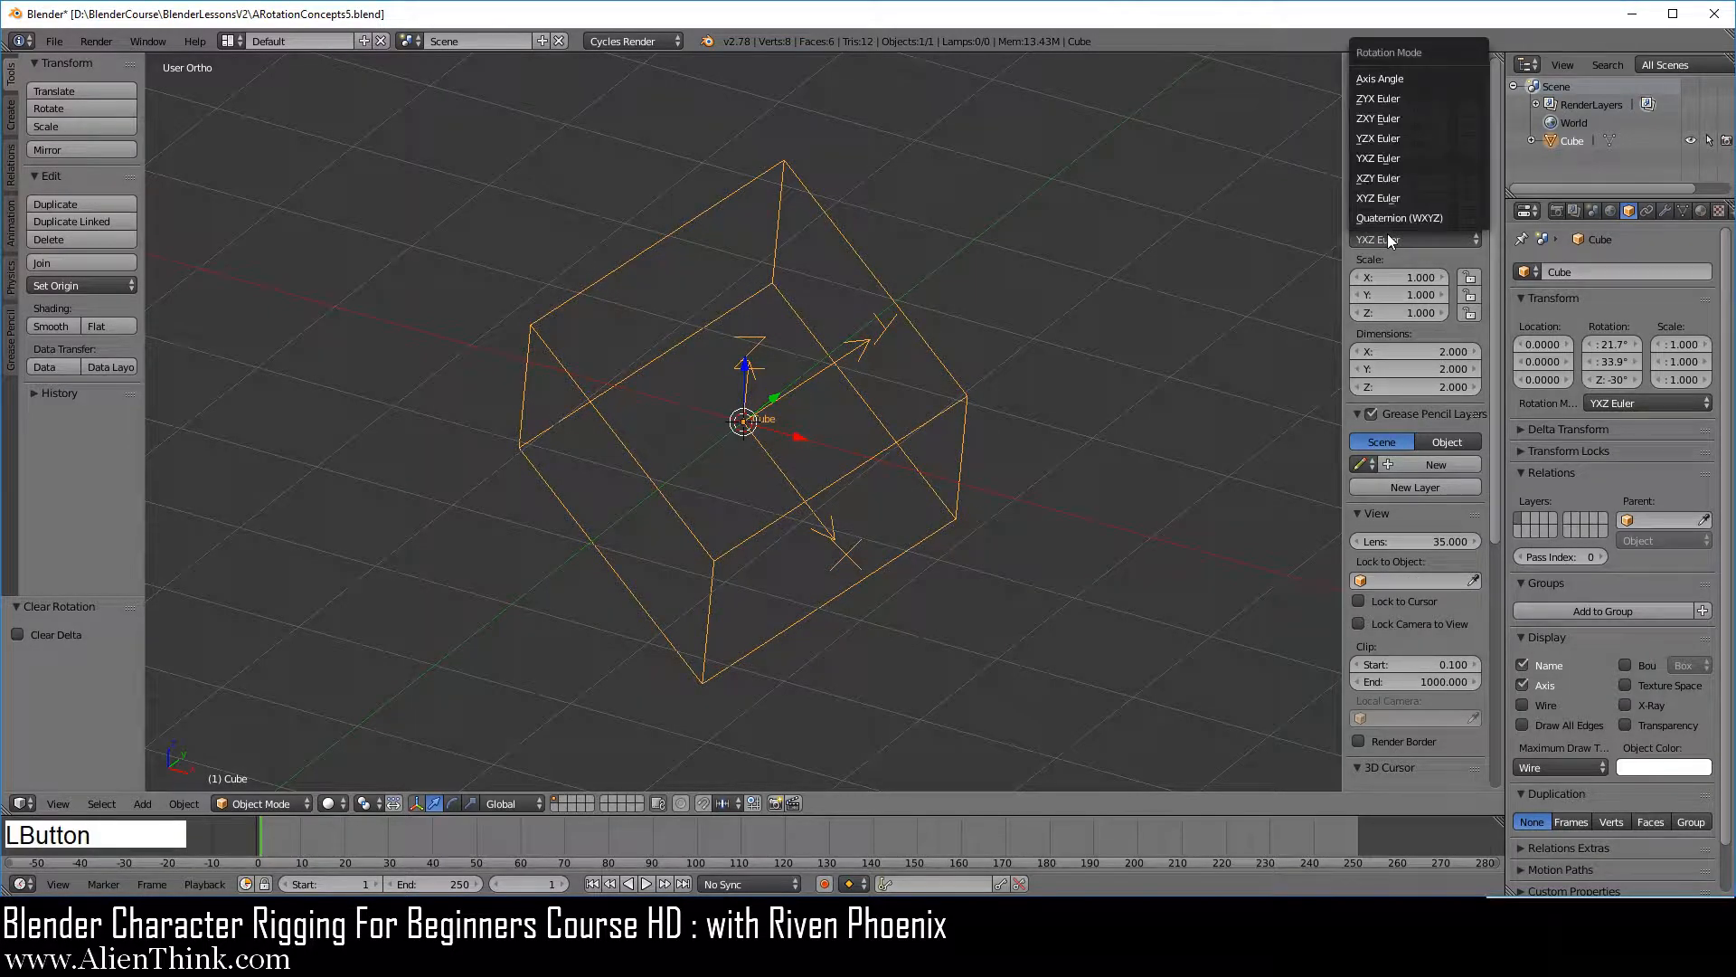
click(1403, 116)
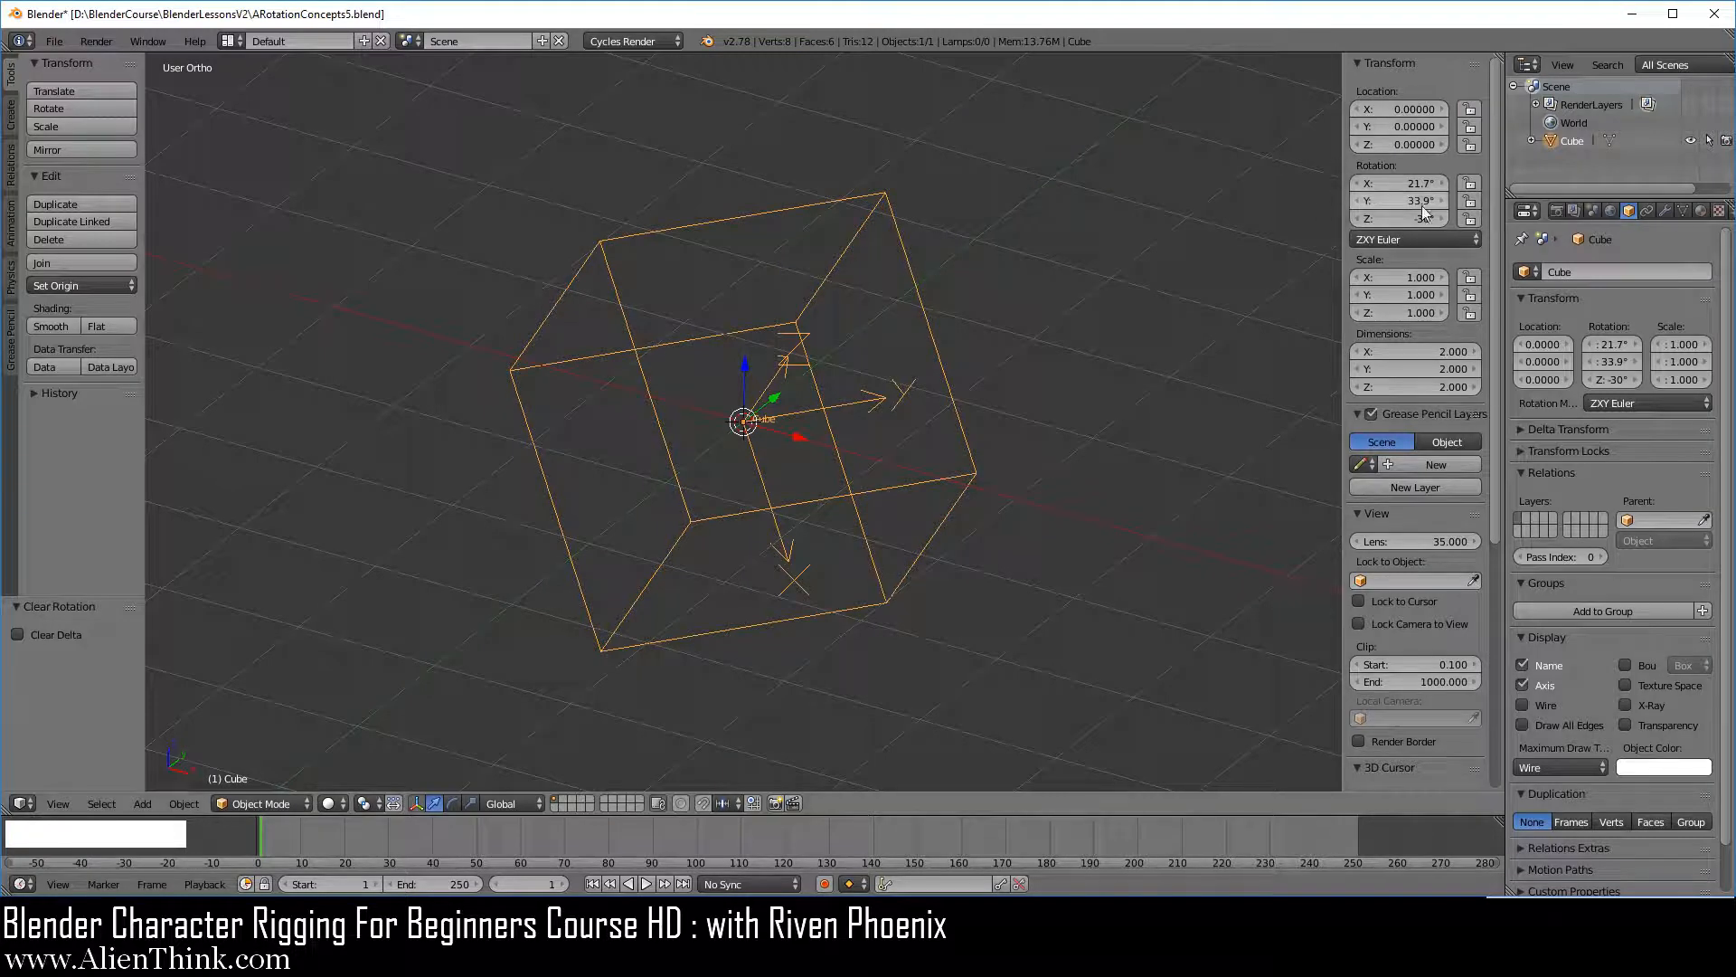
mouse_move(1417, 218)
mouse_down()
mouse_move(1478, 218)
mouse_move(1397, 218)
mouse_move(1464, 218)
mouse_move(1425, 218)
mouse_up()
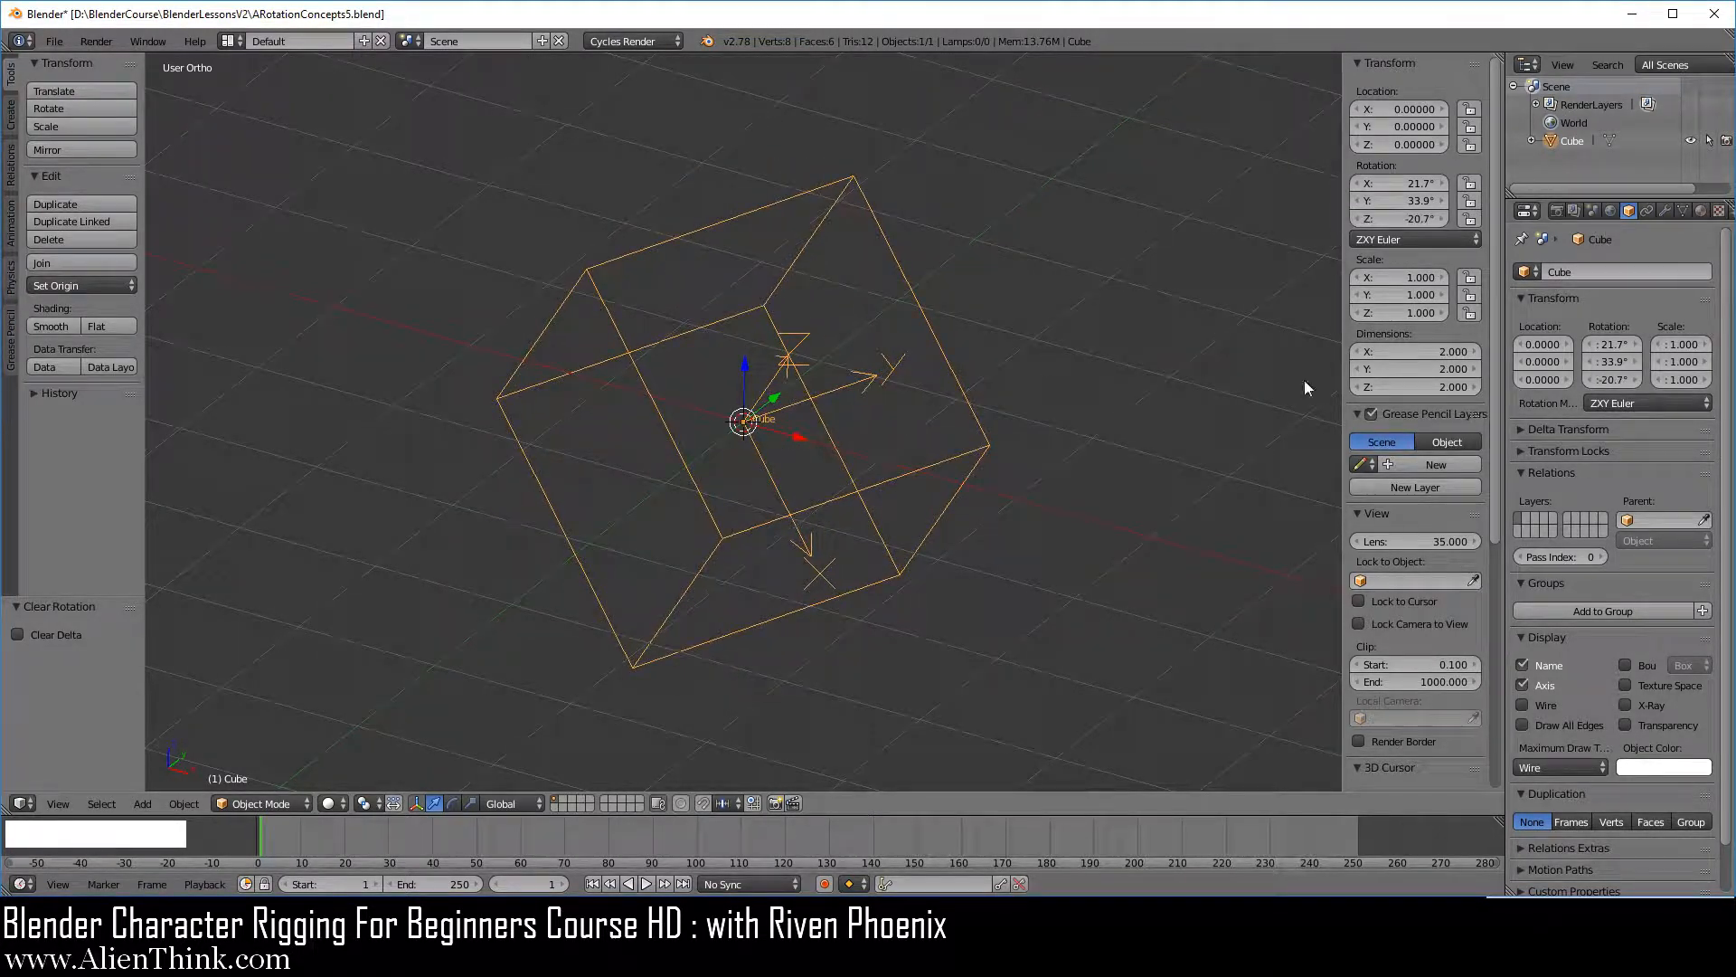
Return the cube's rotation mode to XYZ Euler and clear its rotation on all axes.
click(1411, 239)
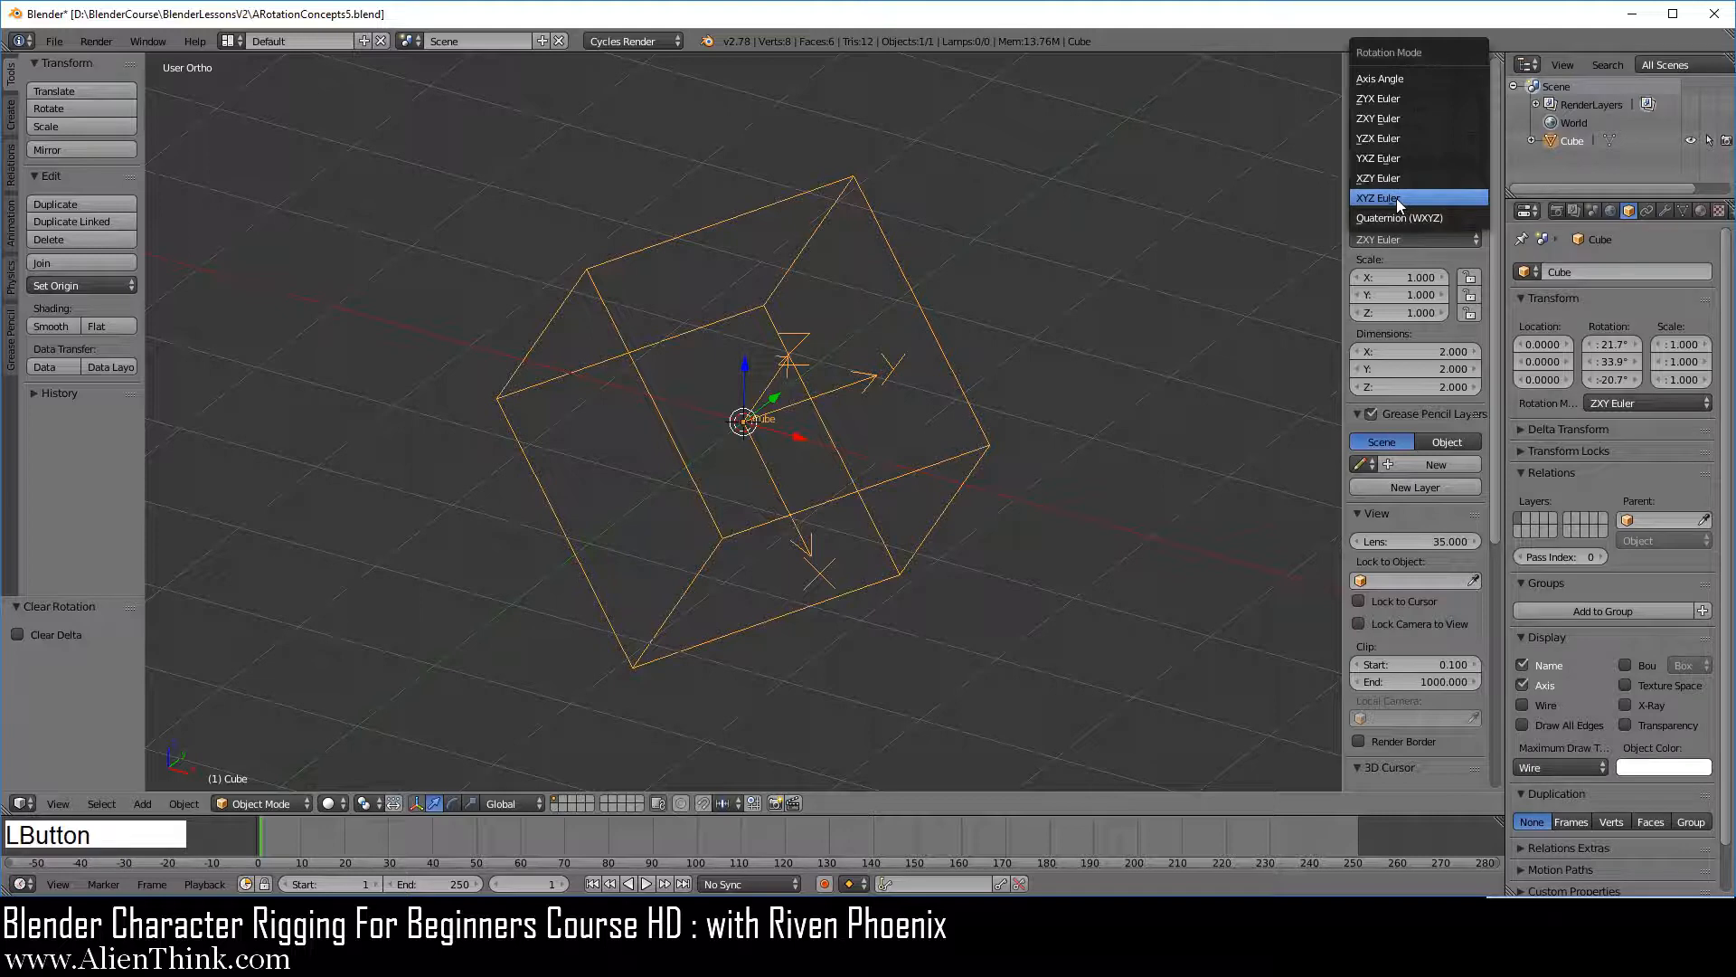
click(1400, 199)
key(alt+r)
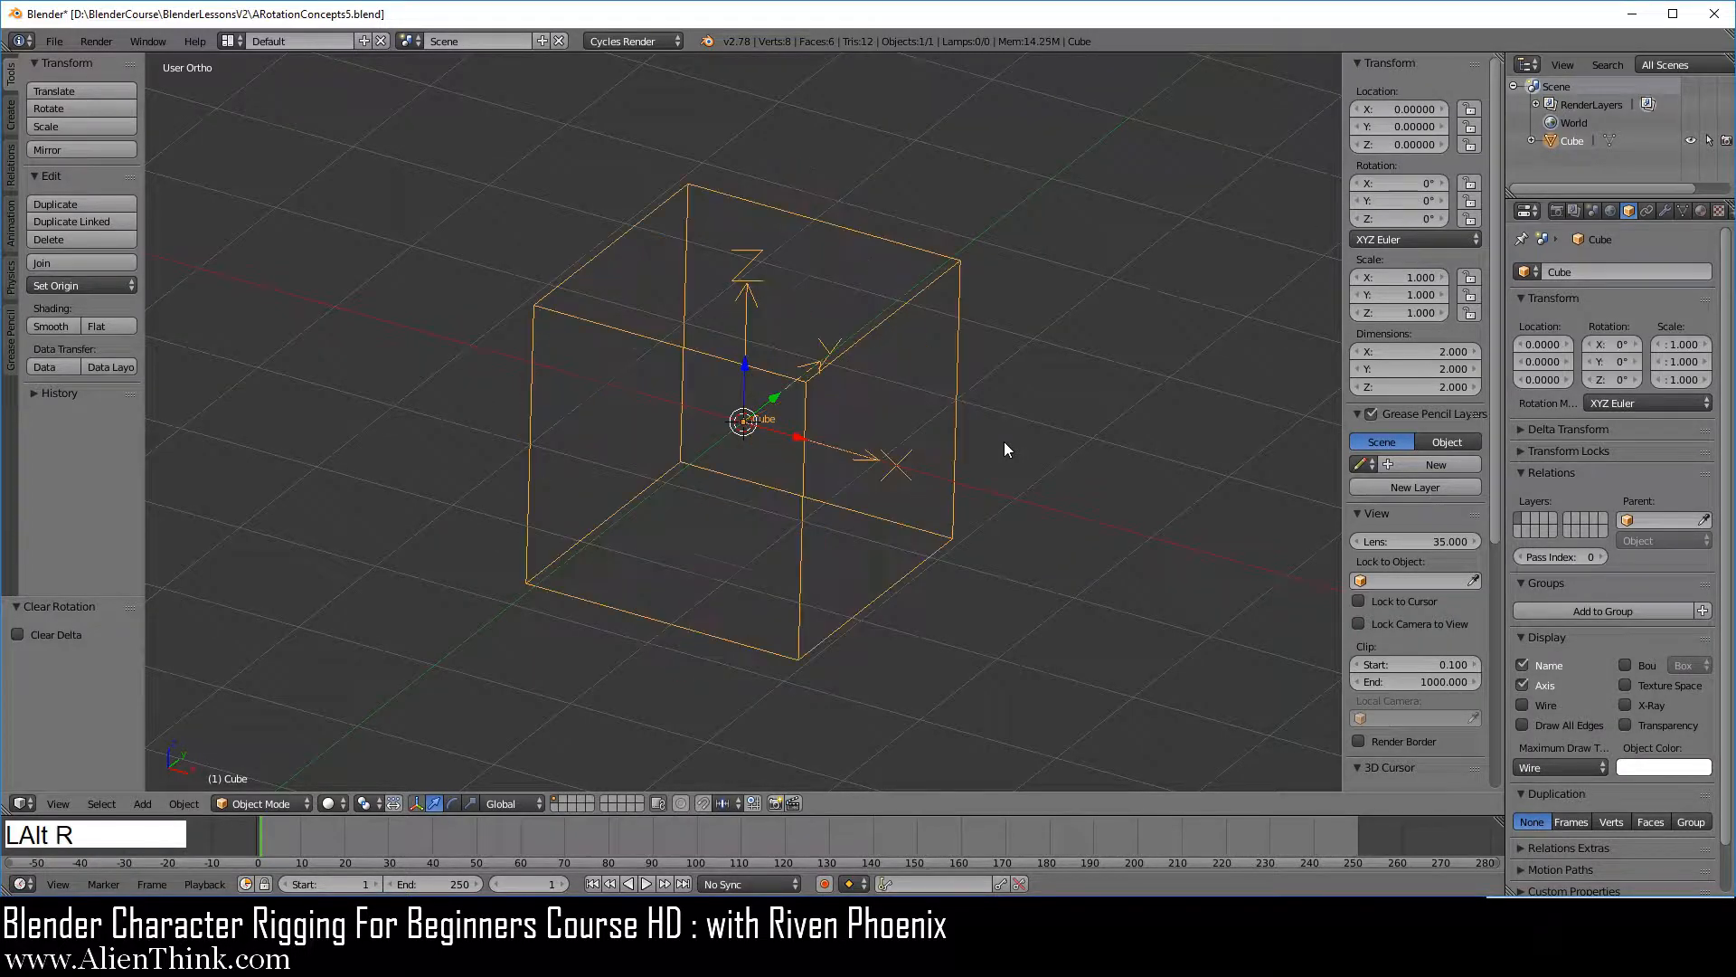
middle_drag(837, 535, 867, 552)
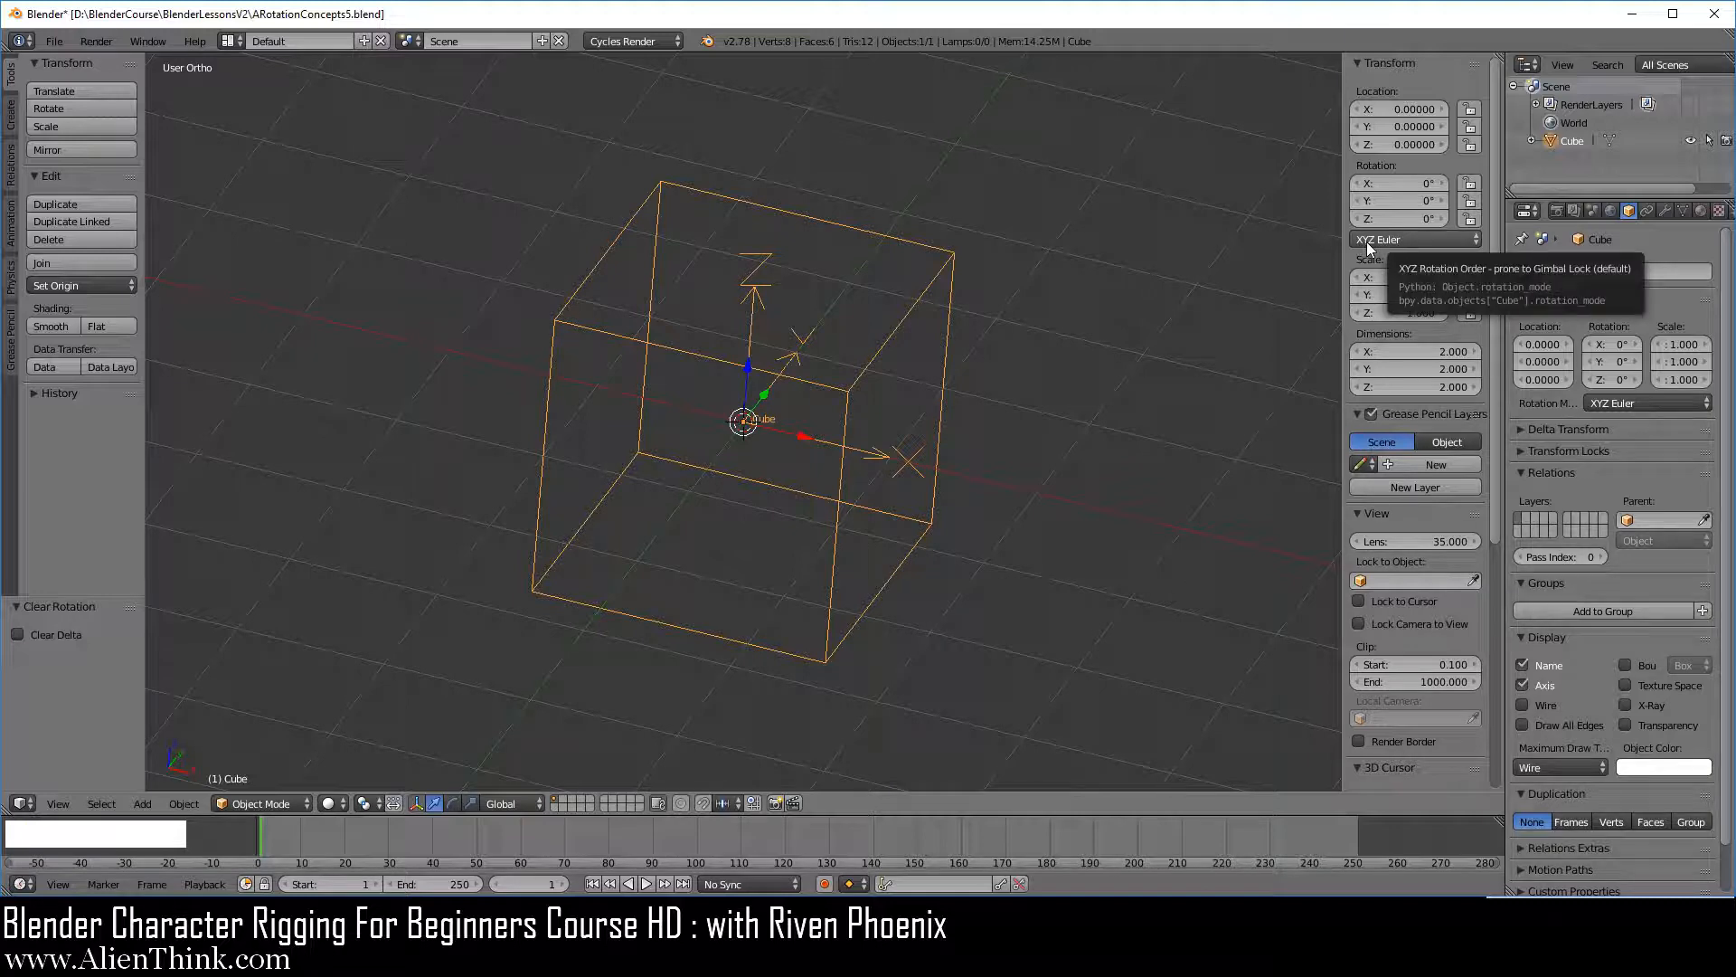
click(1403, 239)
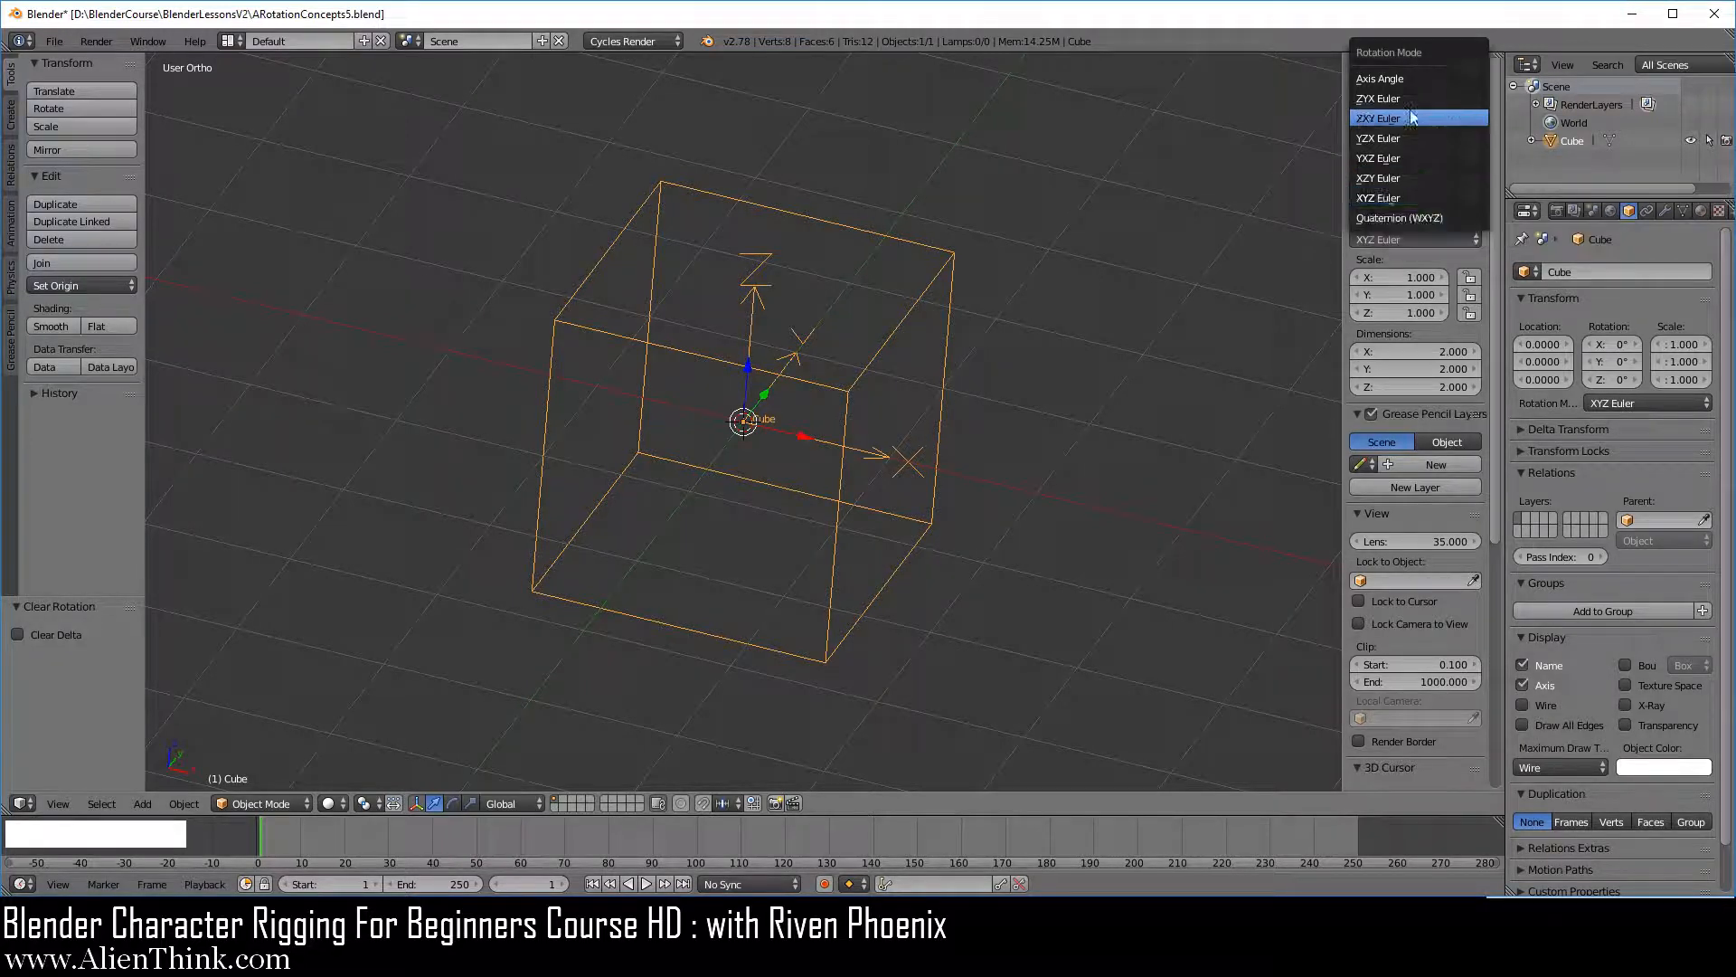
Reopen the recent file ARotationConcepts5.blend and reset the 3D cursor to the world centre.
click(60, 46)
mouse_move(210, 100)
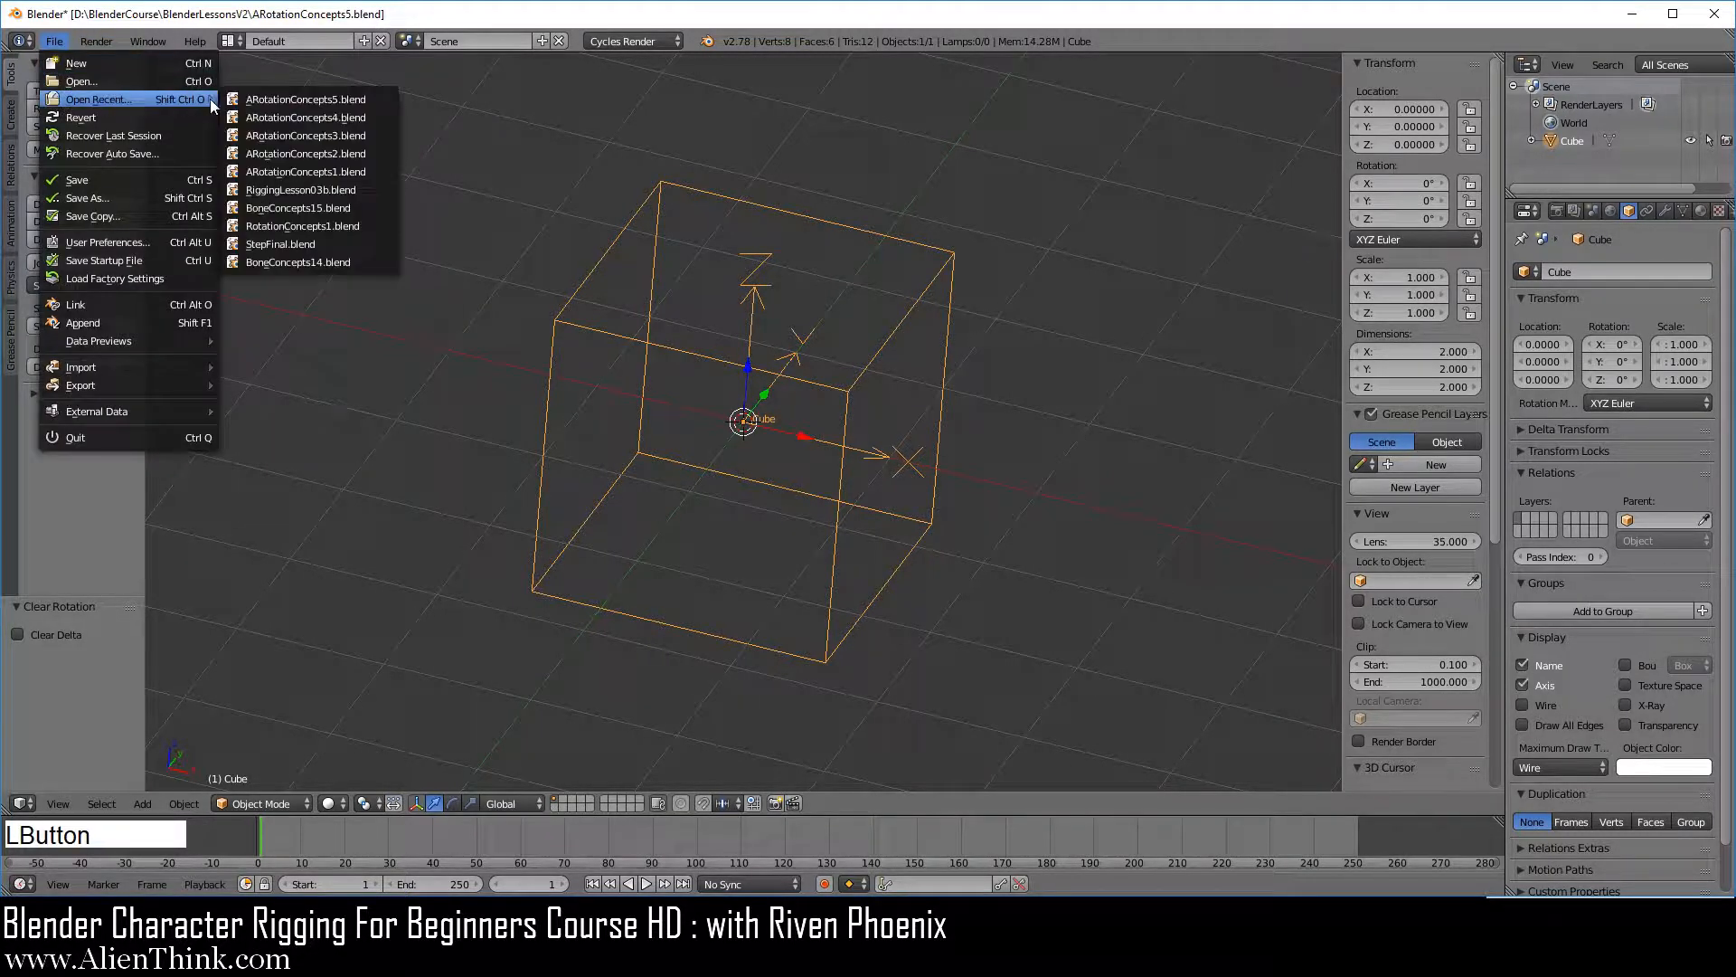
click(296, 99)
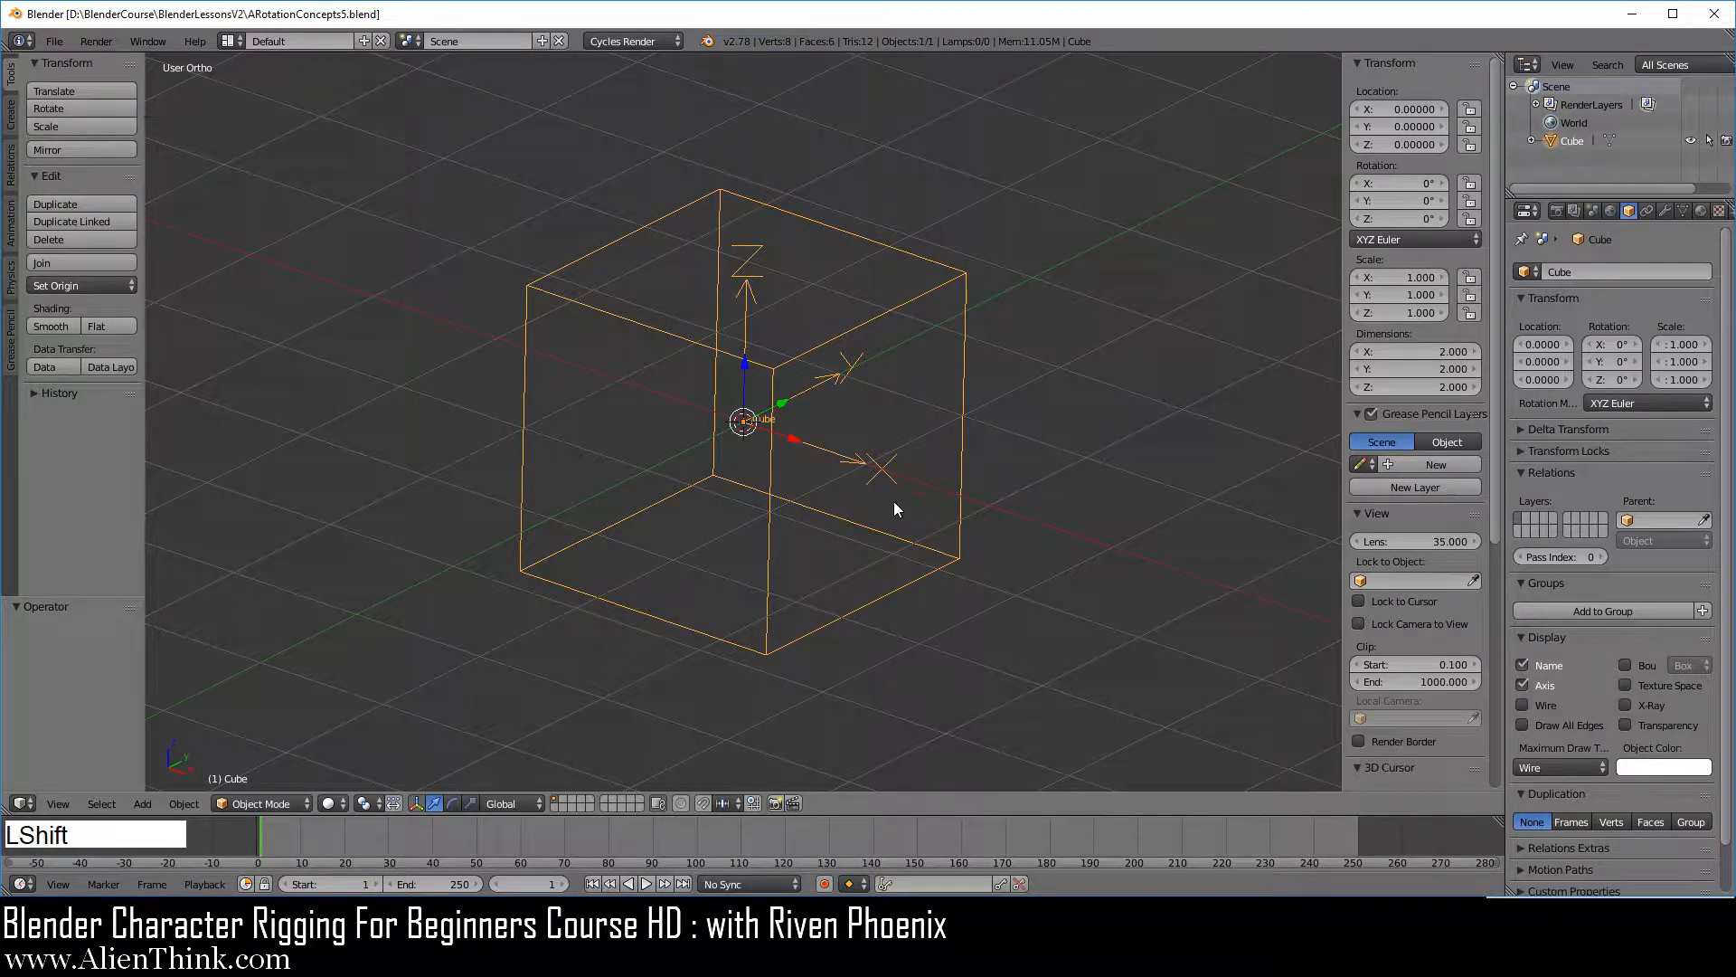
key(shift+c)
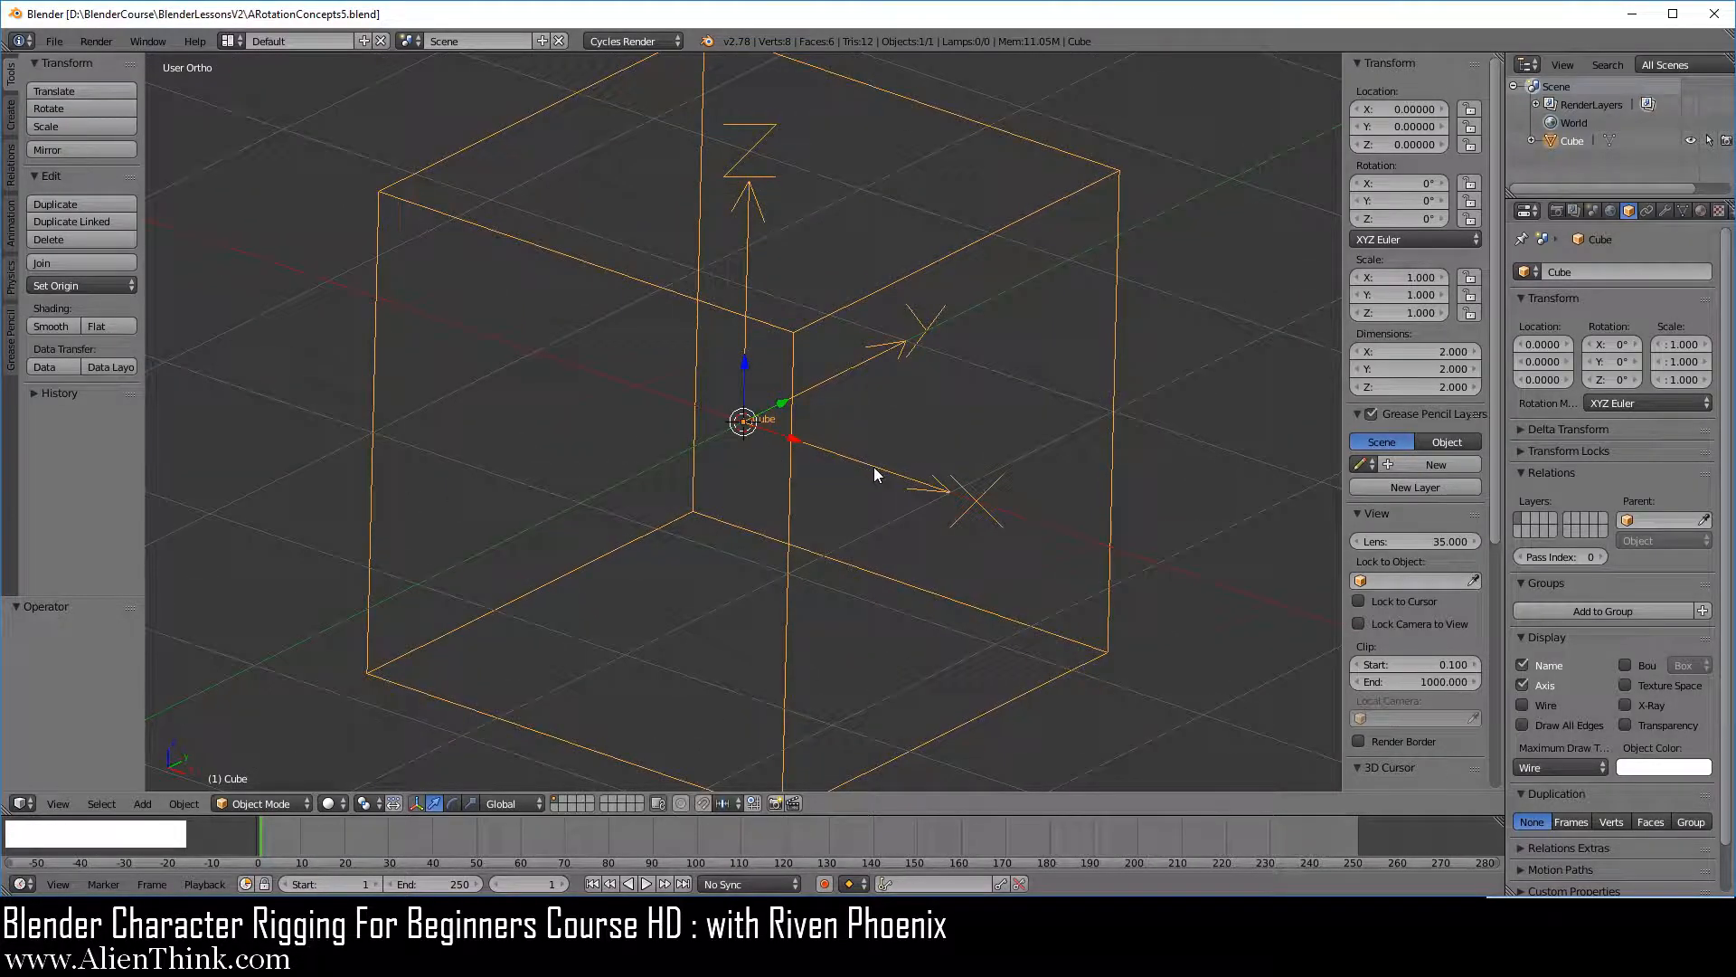
scroll(876, 475, down, 1)
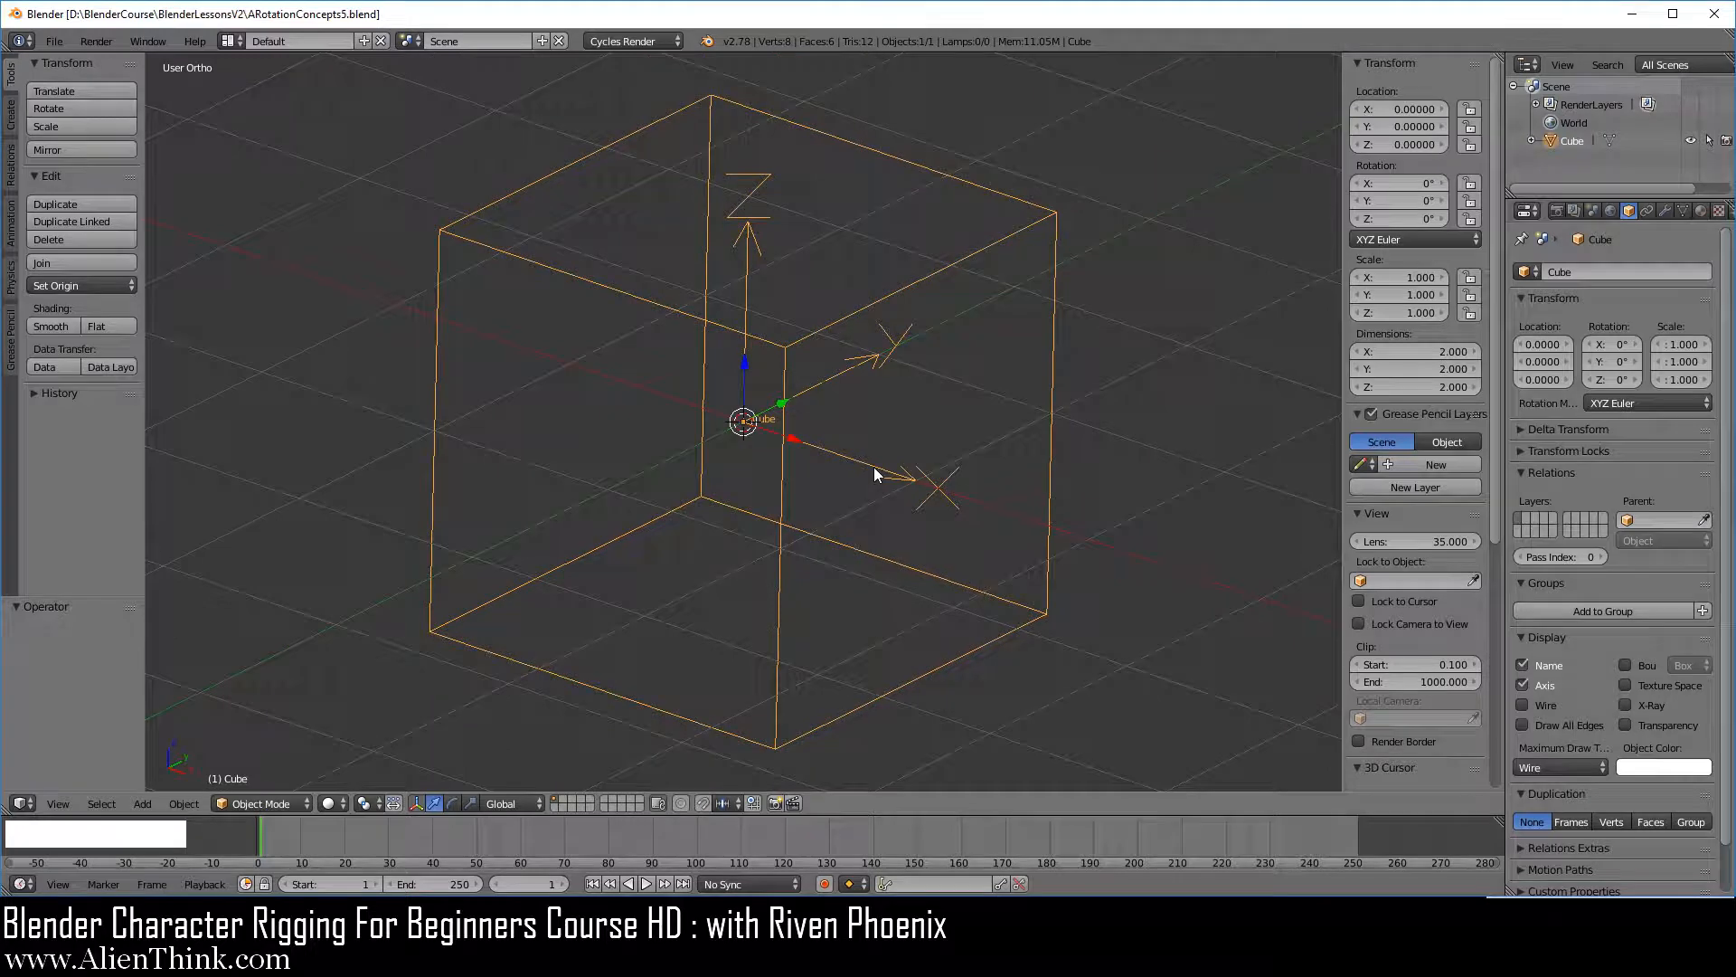
scroll(875, 475, down, 1)
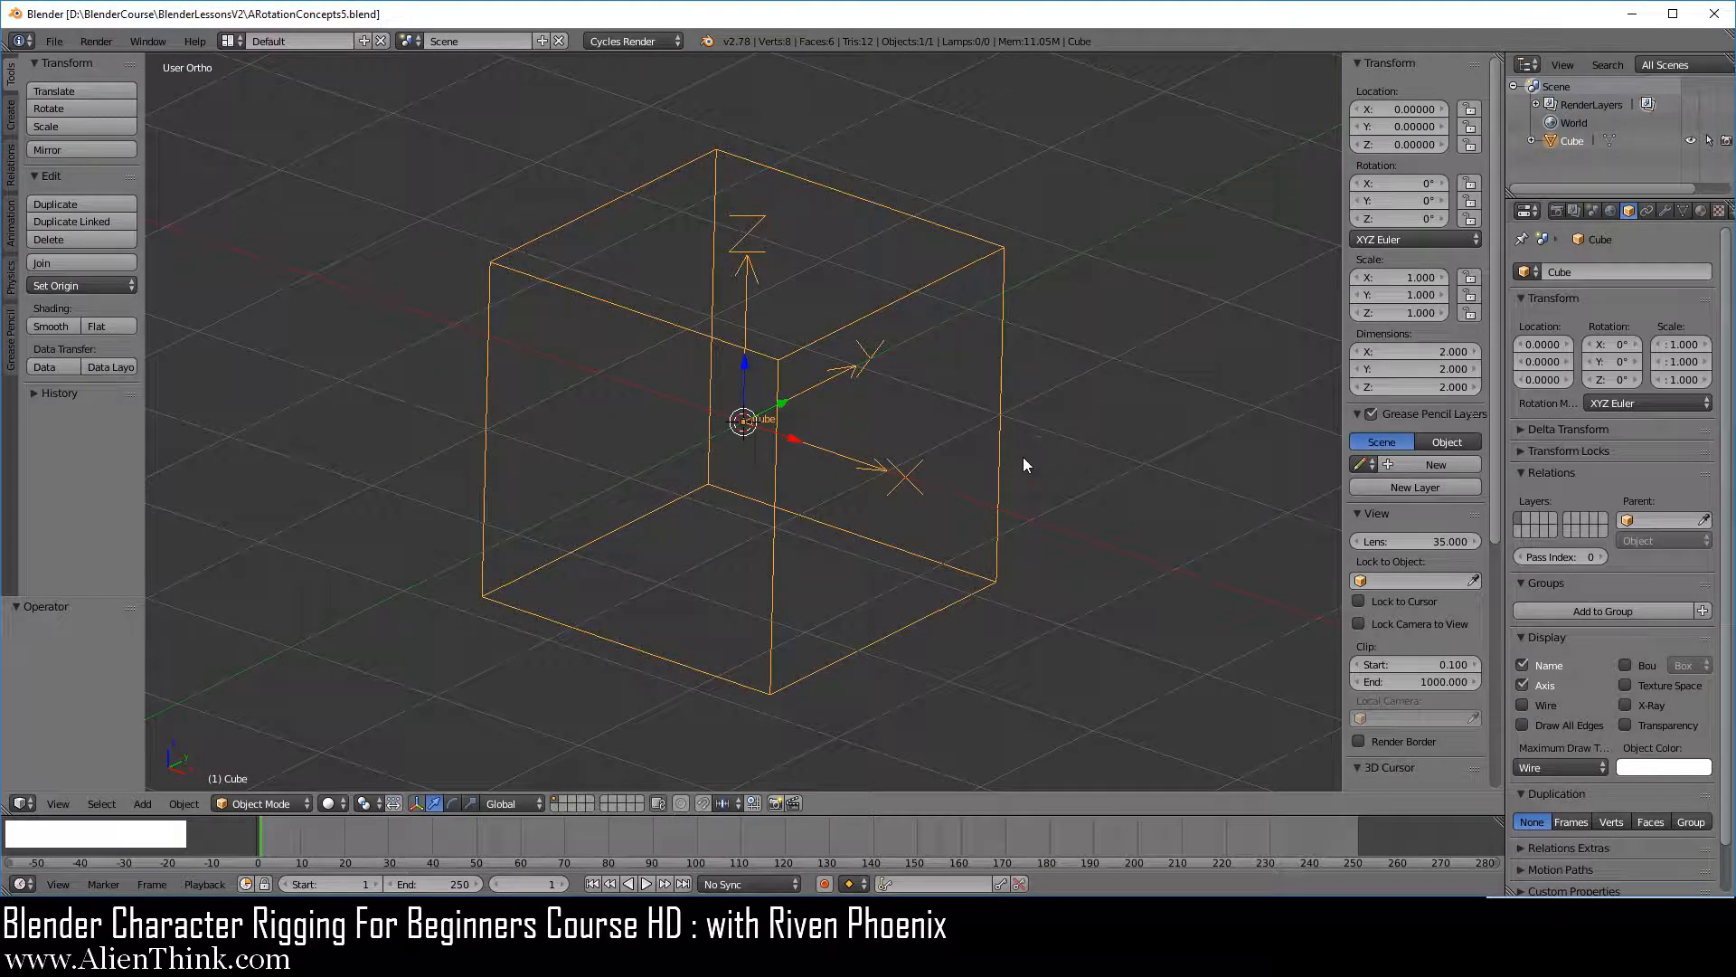
Add a torus mesh at the cube's centre and set its minor radius to 0.1.
key(shift)
key(shift+a)
mouse_move(1064, 374)
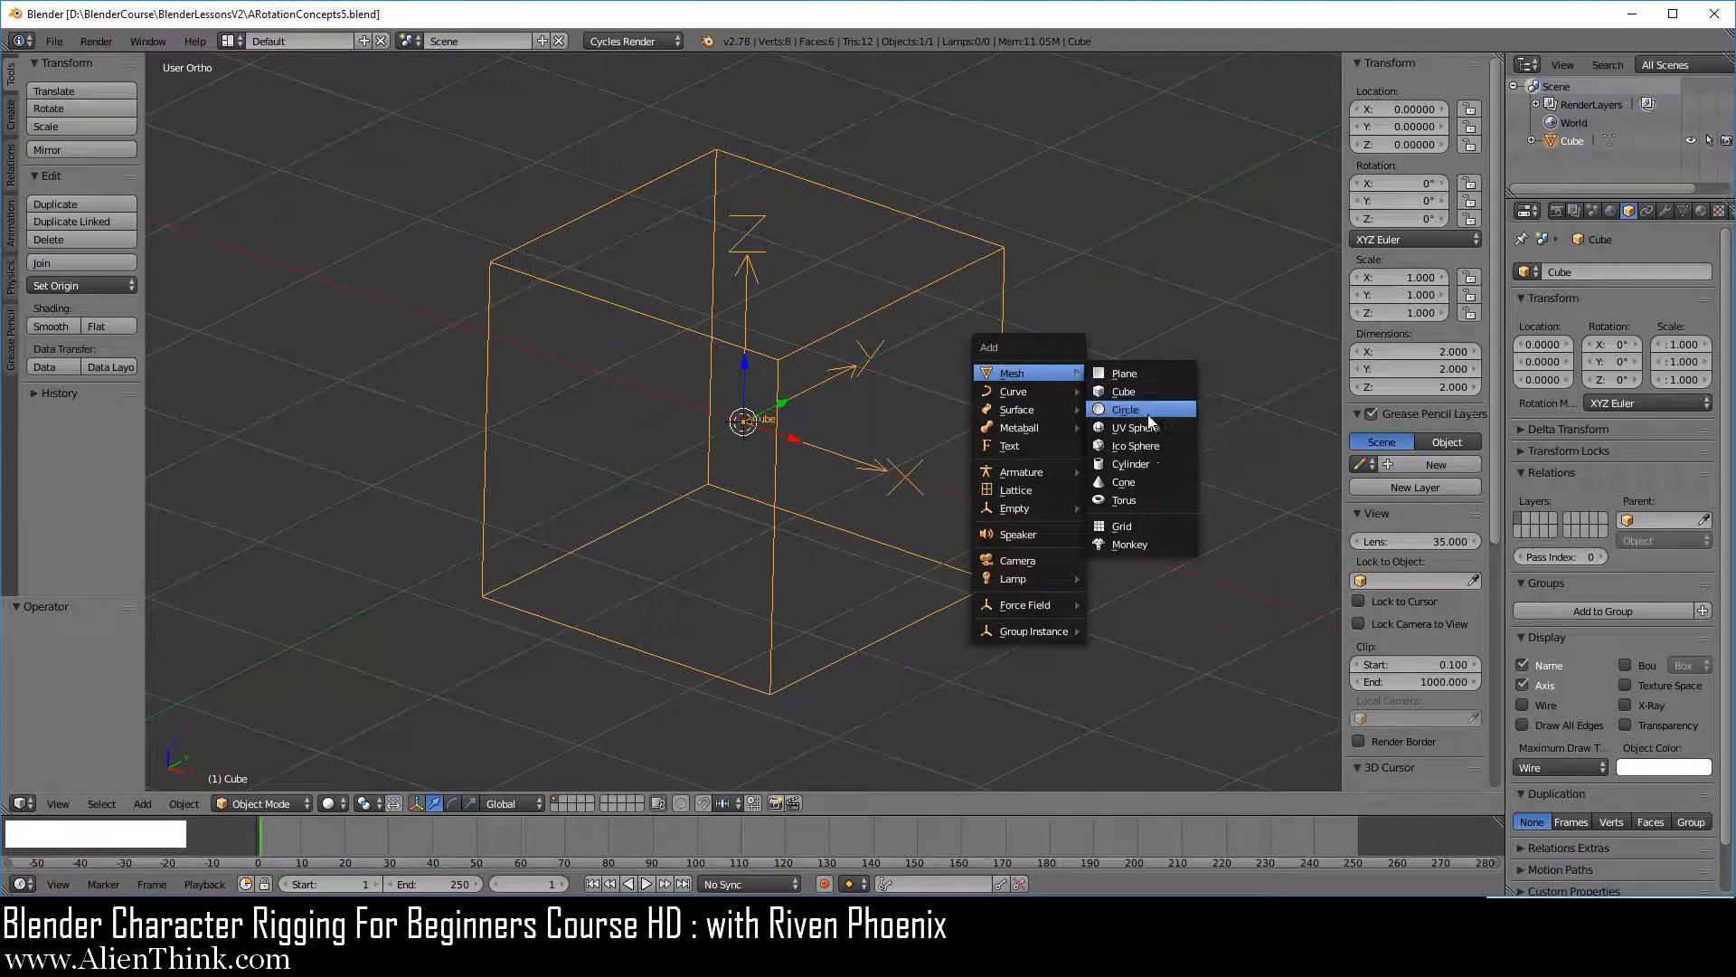
click(1130, 498)
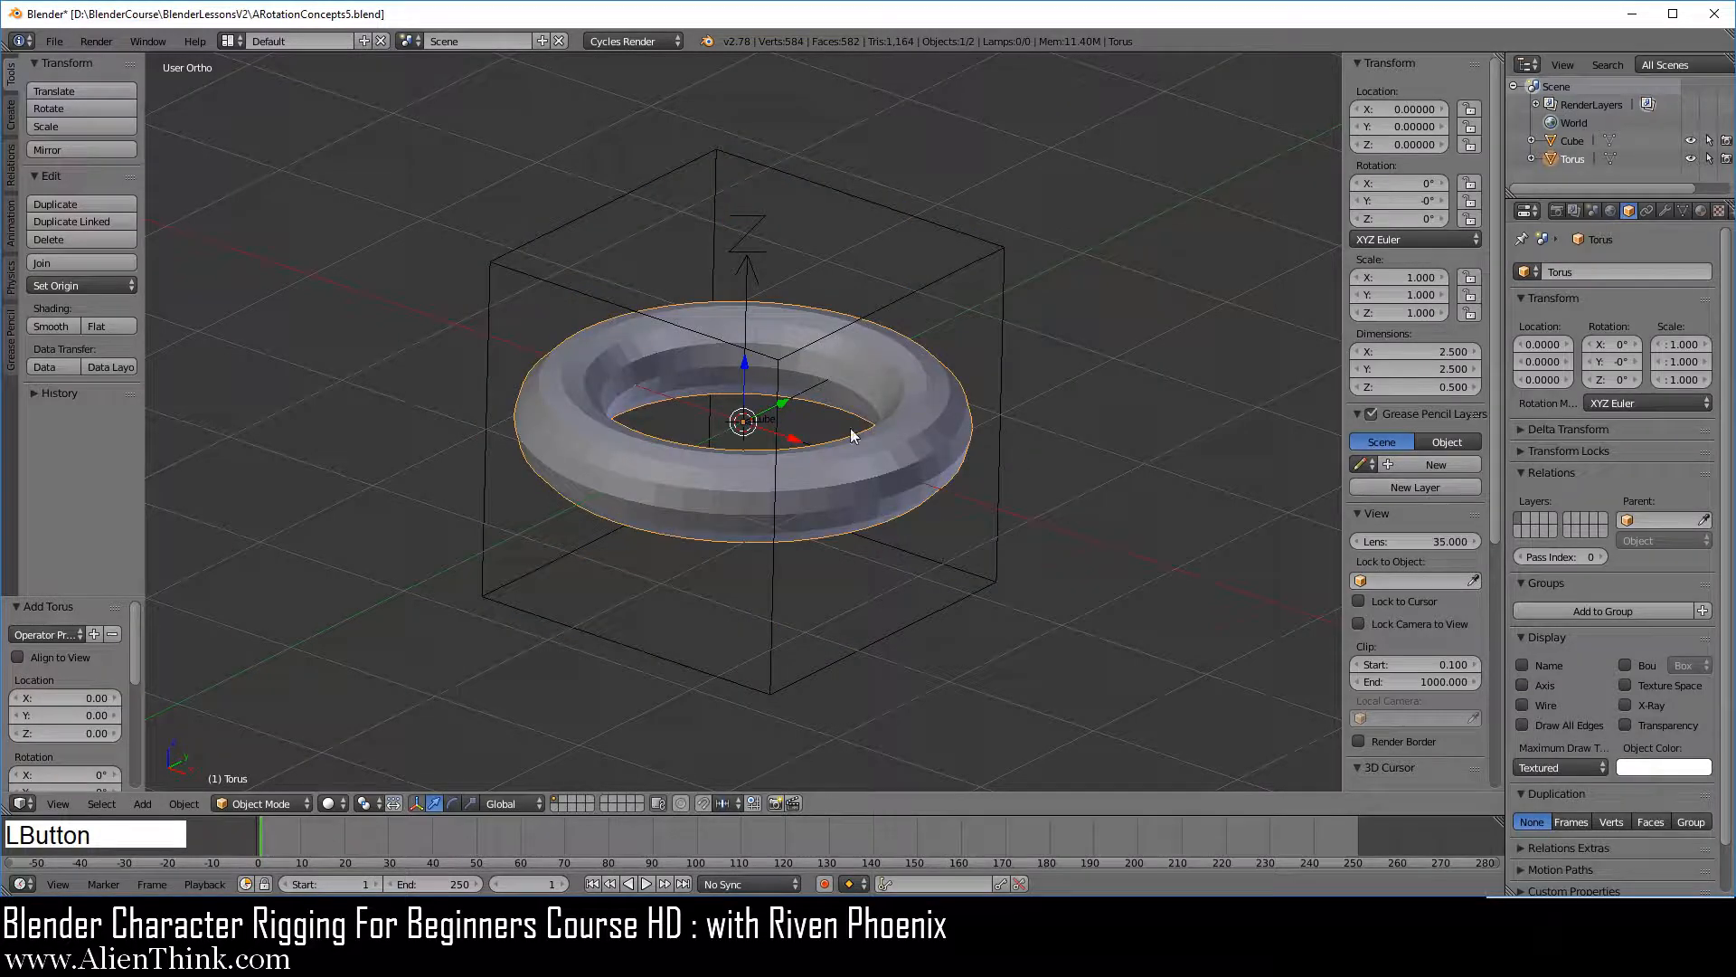
scroll(102, 683, down, 6)
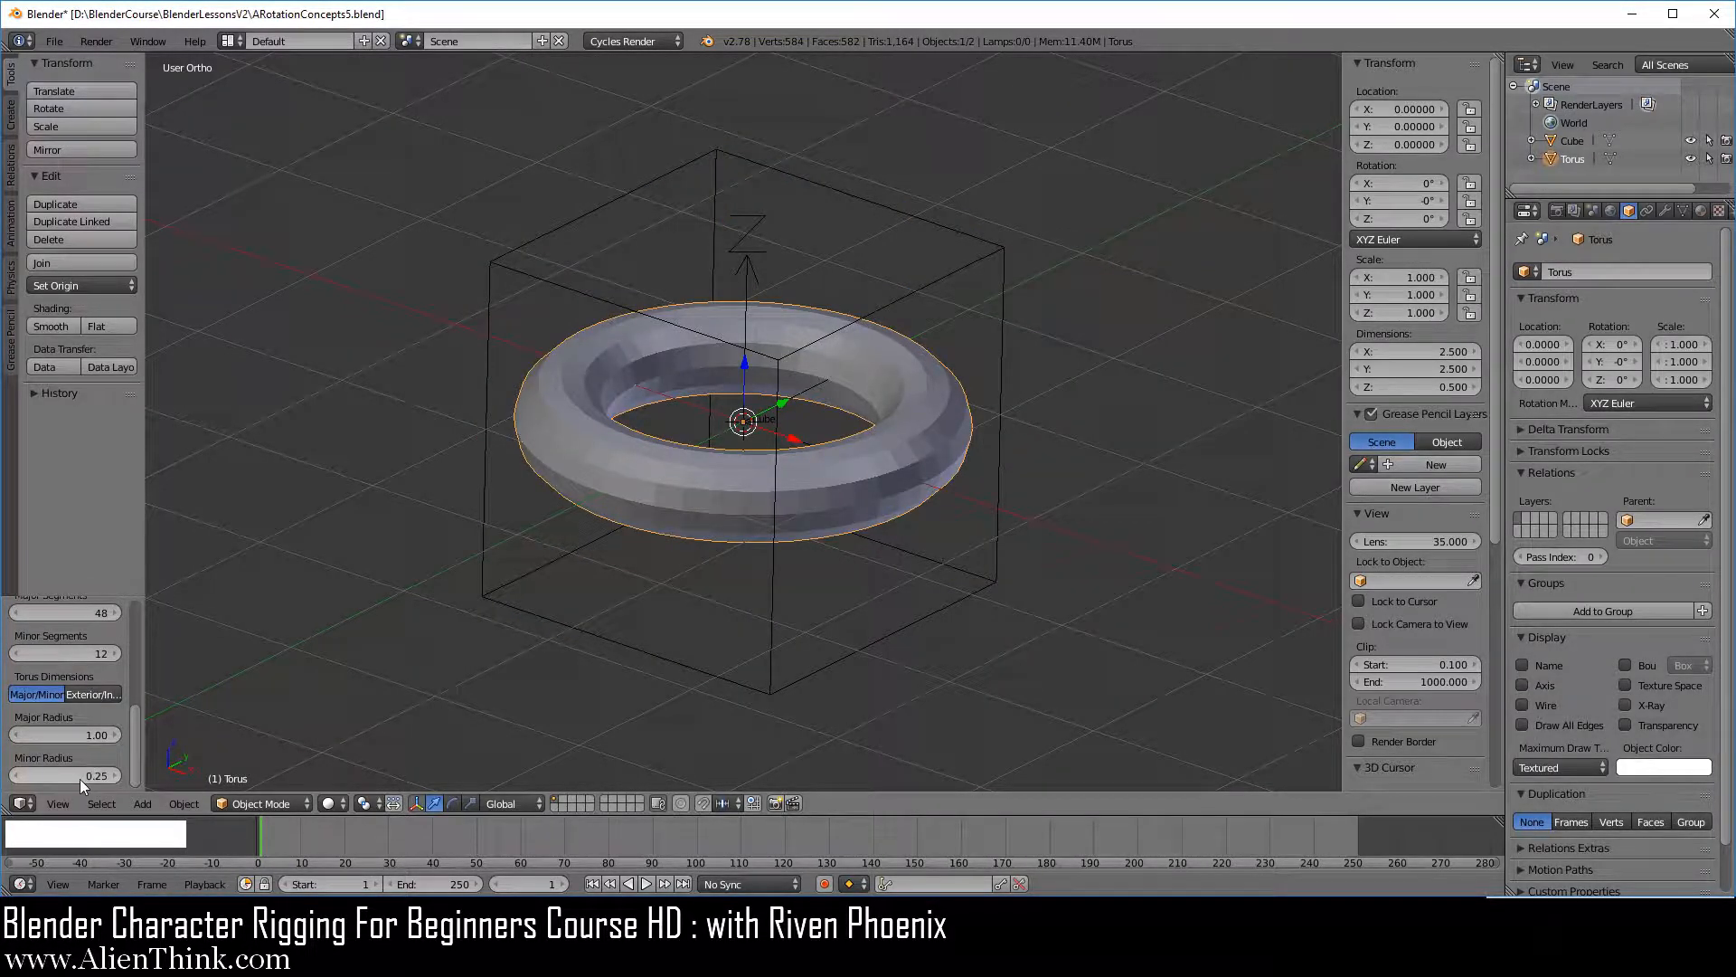
click(79, 776)
text(.1)
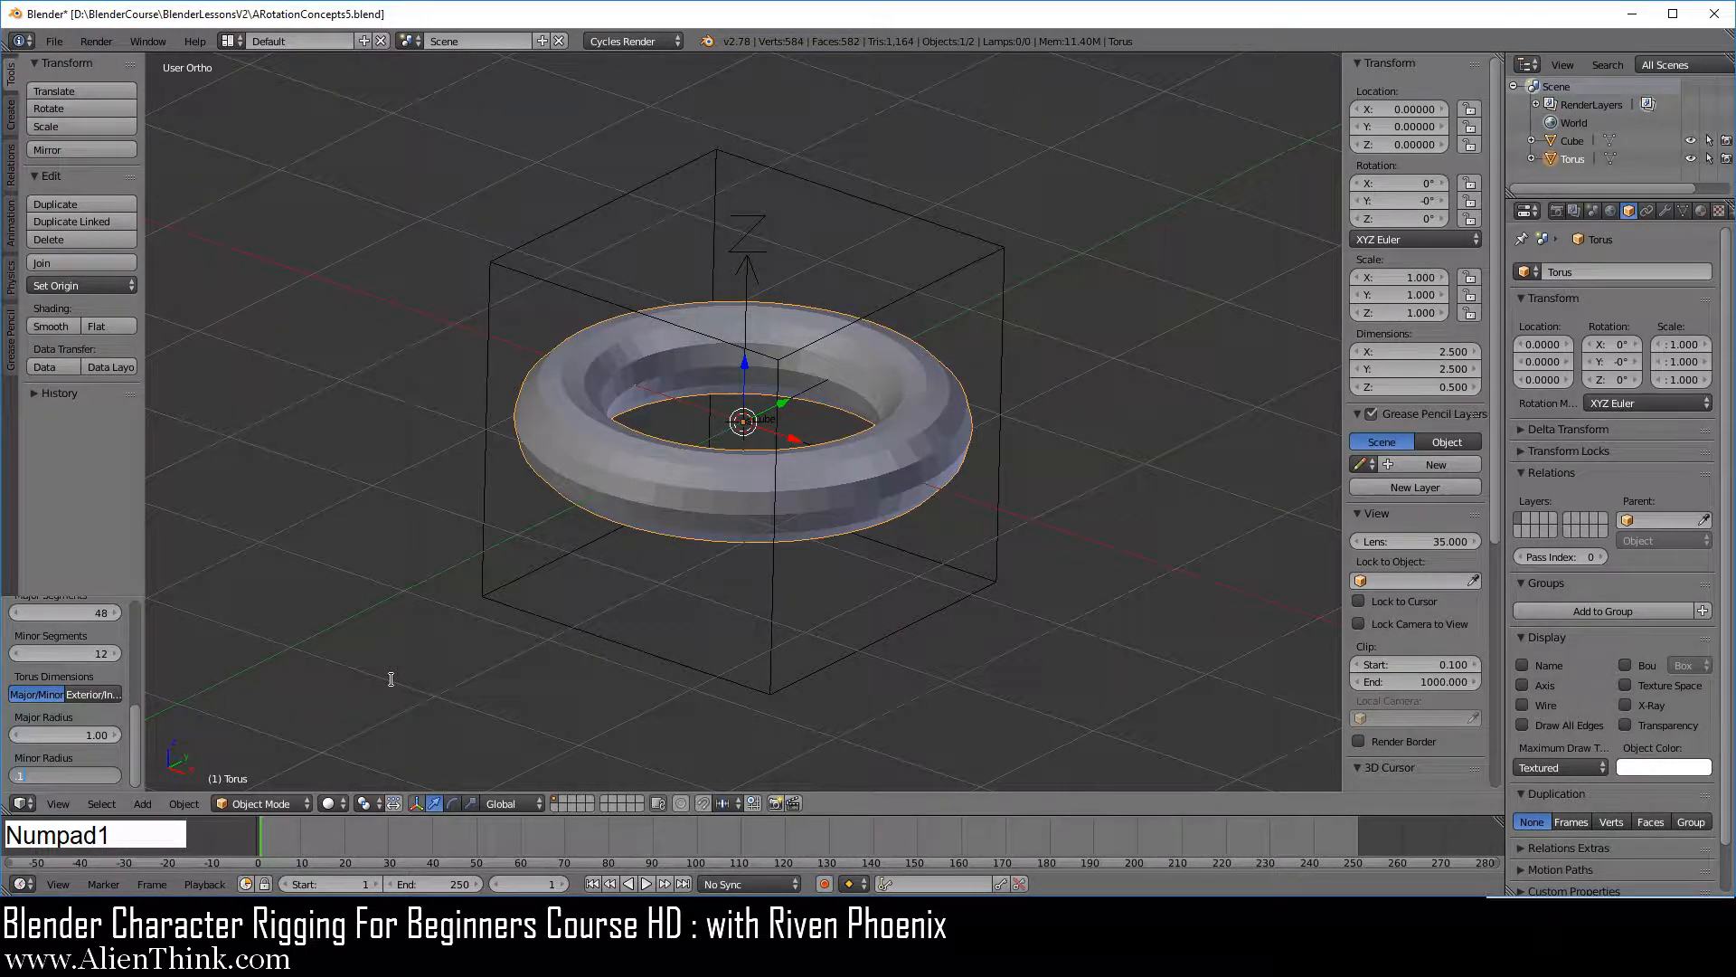
key(Return)
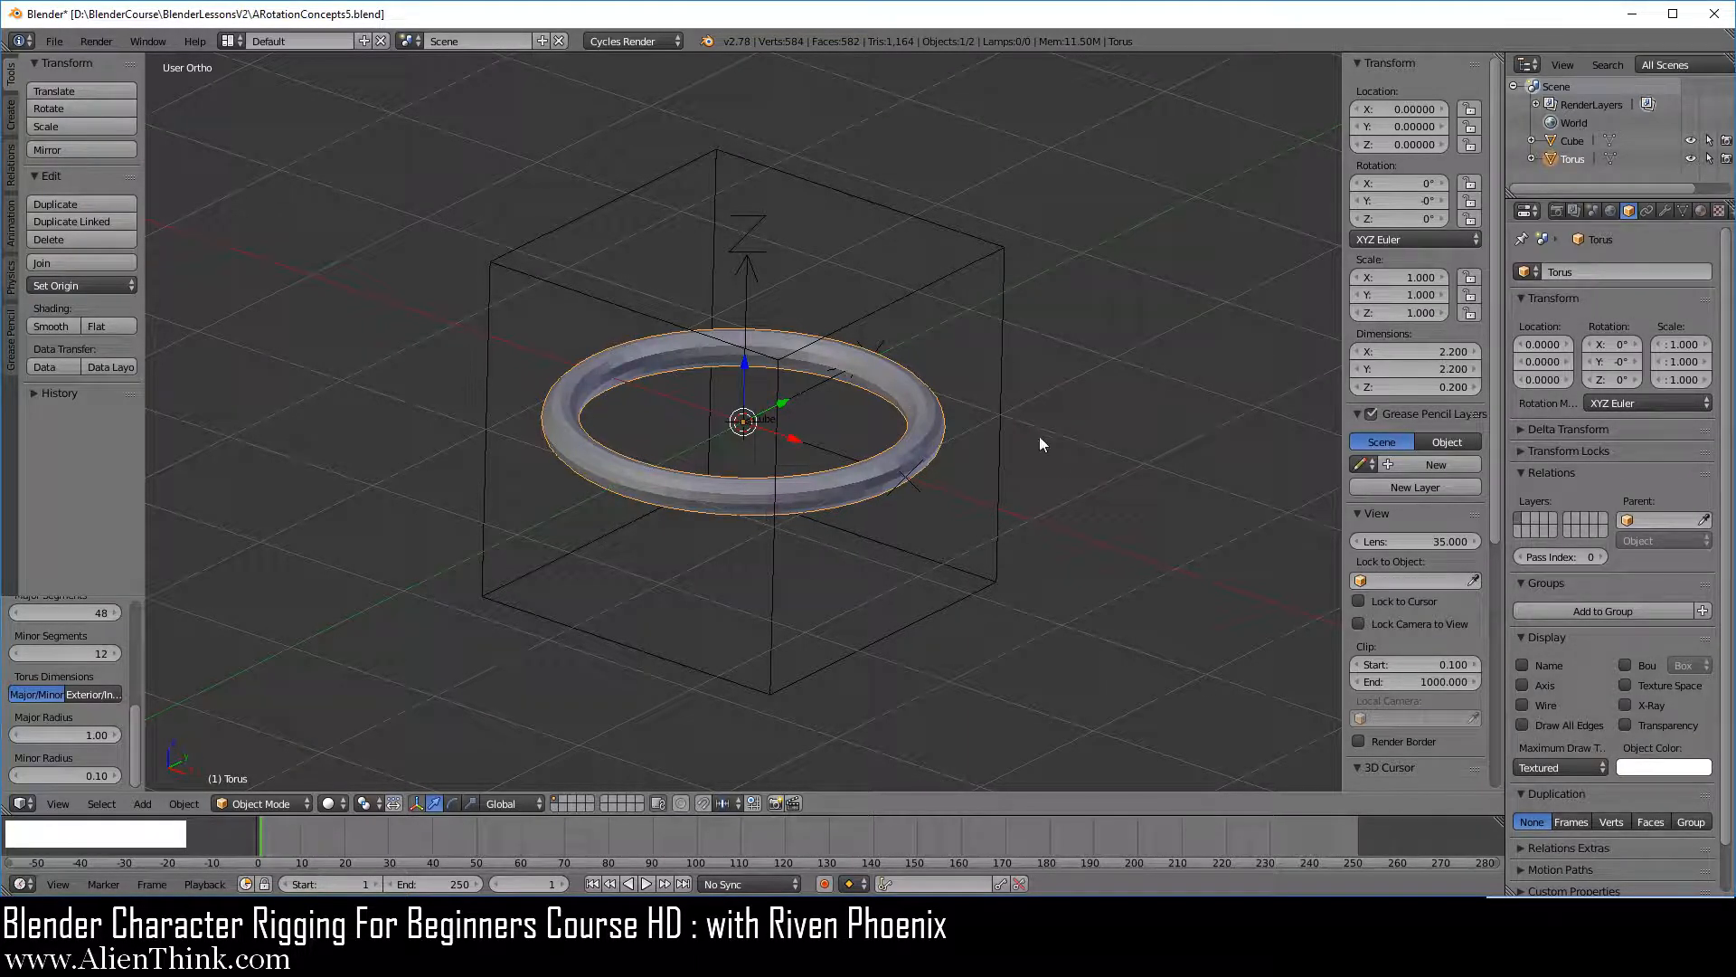
Extrude only the vertices of the torus's outer edge loop and scale them outward by about 1.16 to form small radial spikes.
right_click(851, 485)
key(Tab)
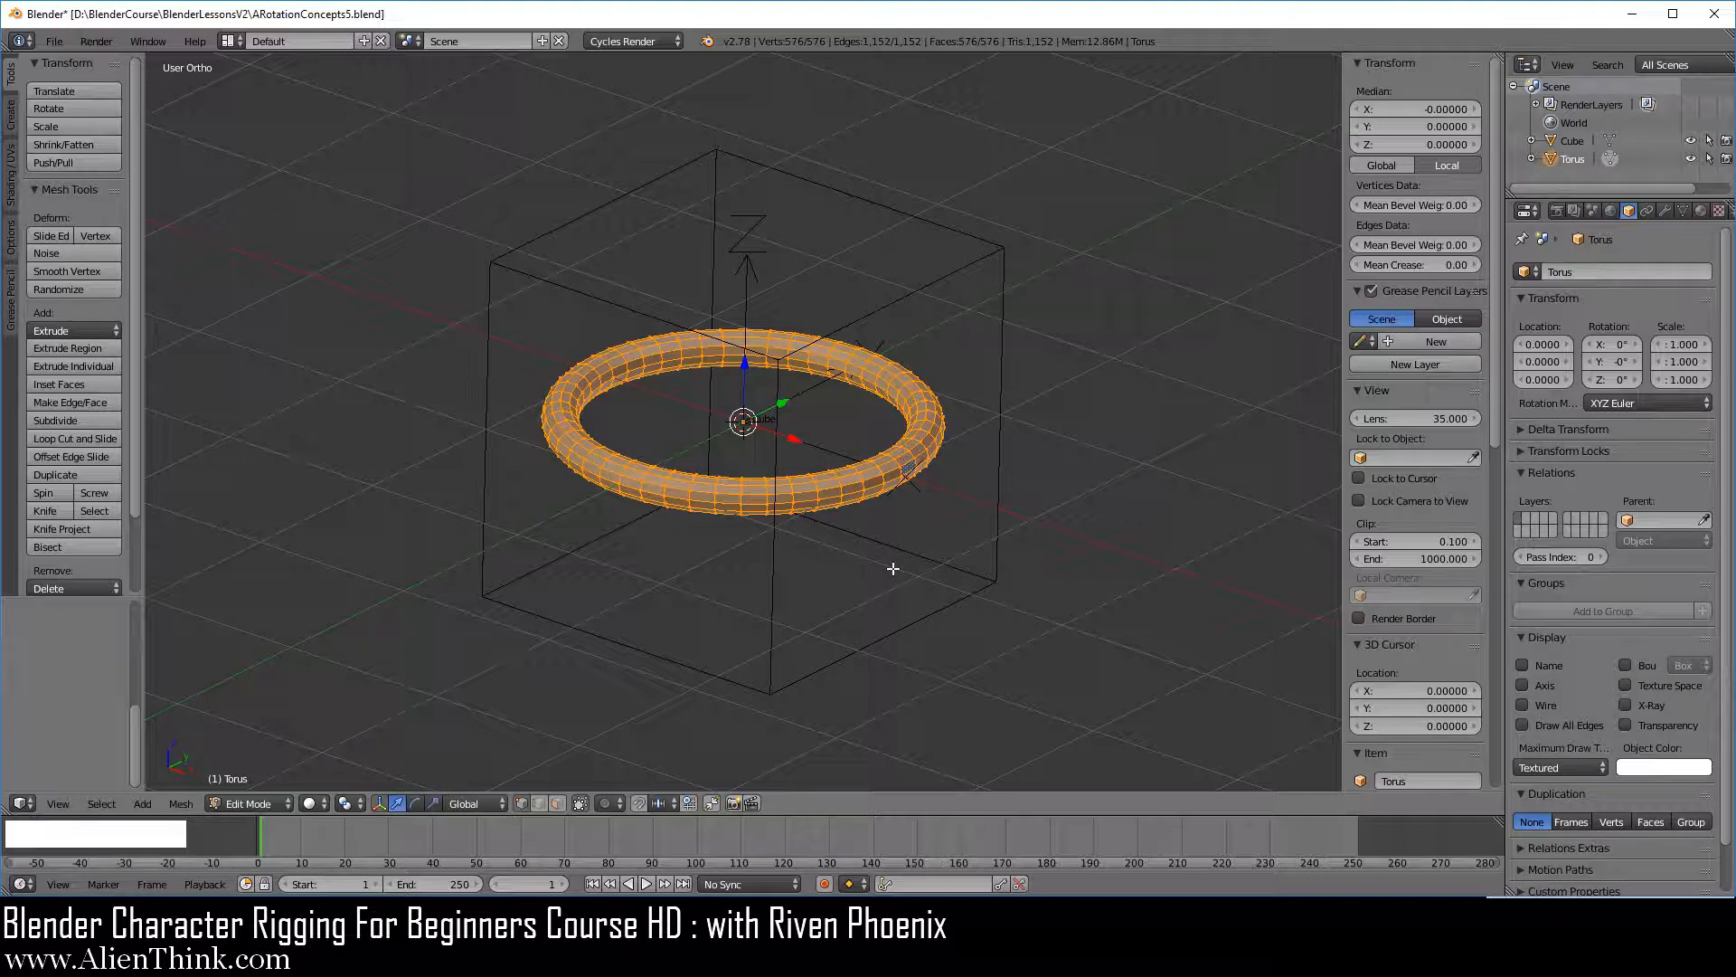
key(KP_1)
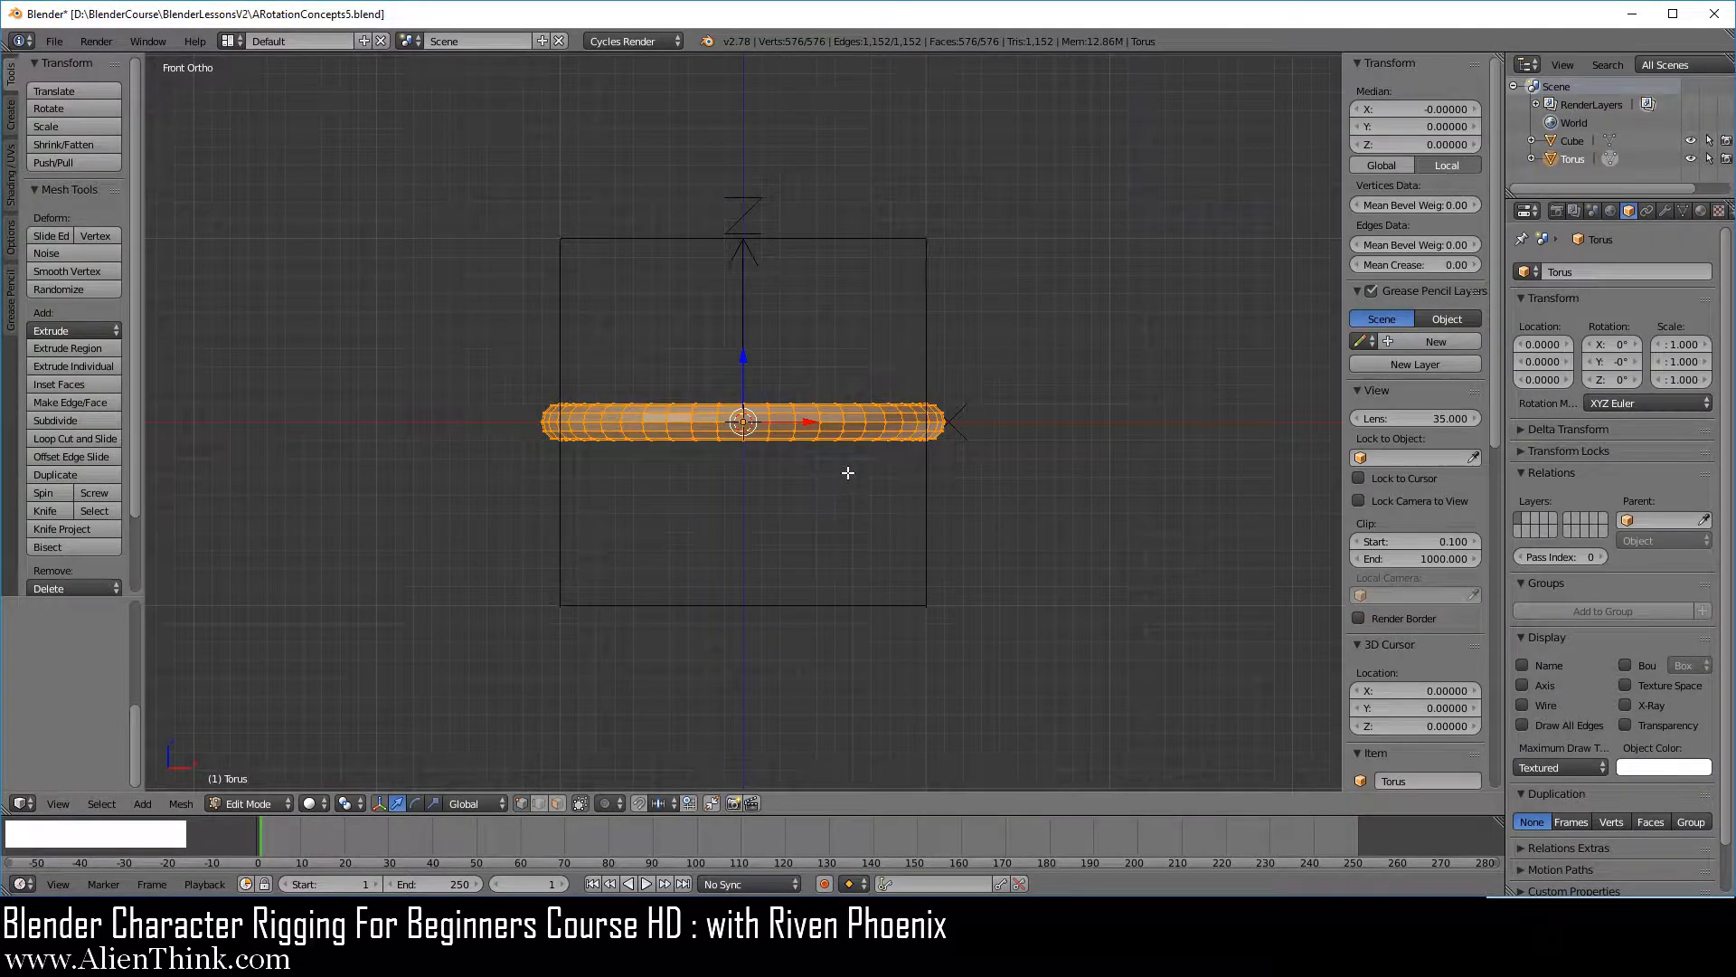
scroll(850, 474, up, 4)
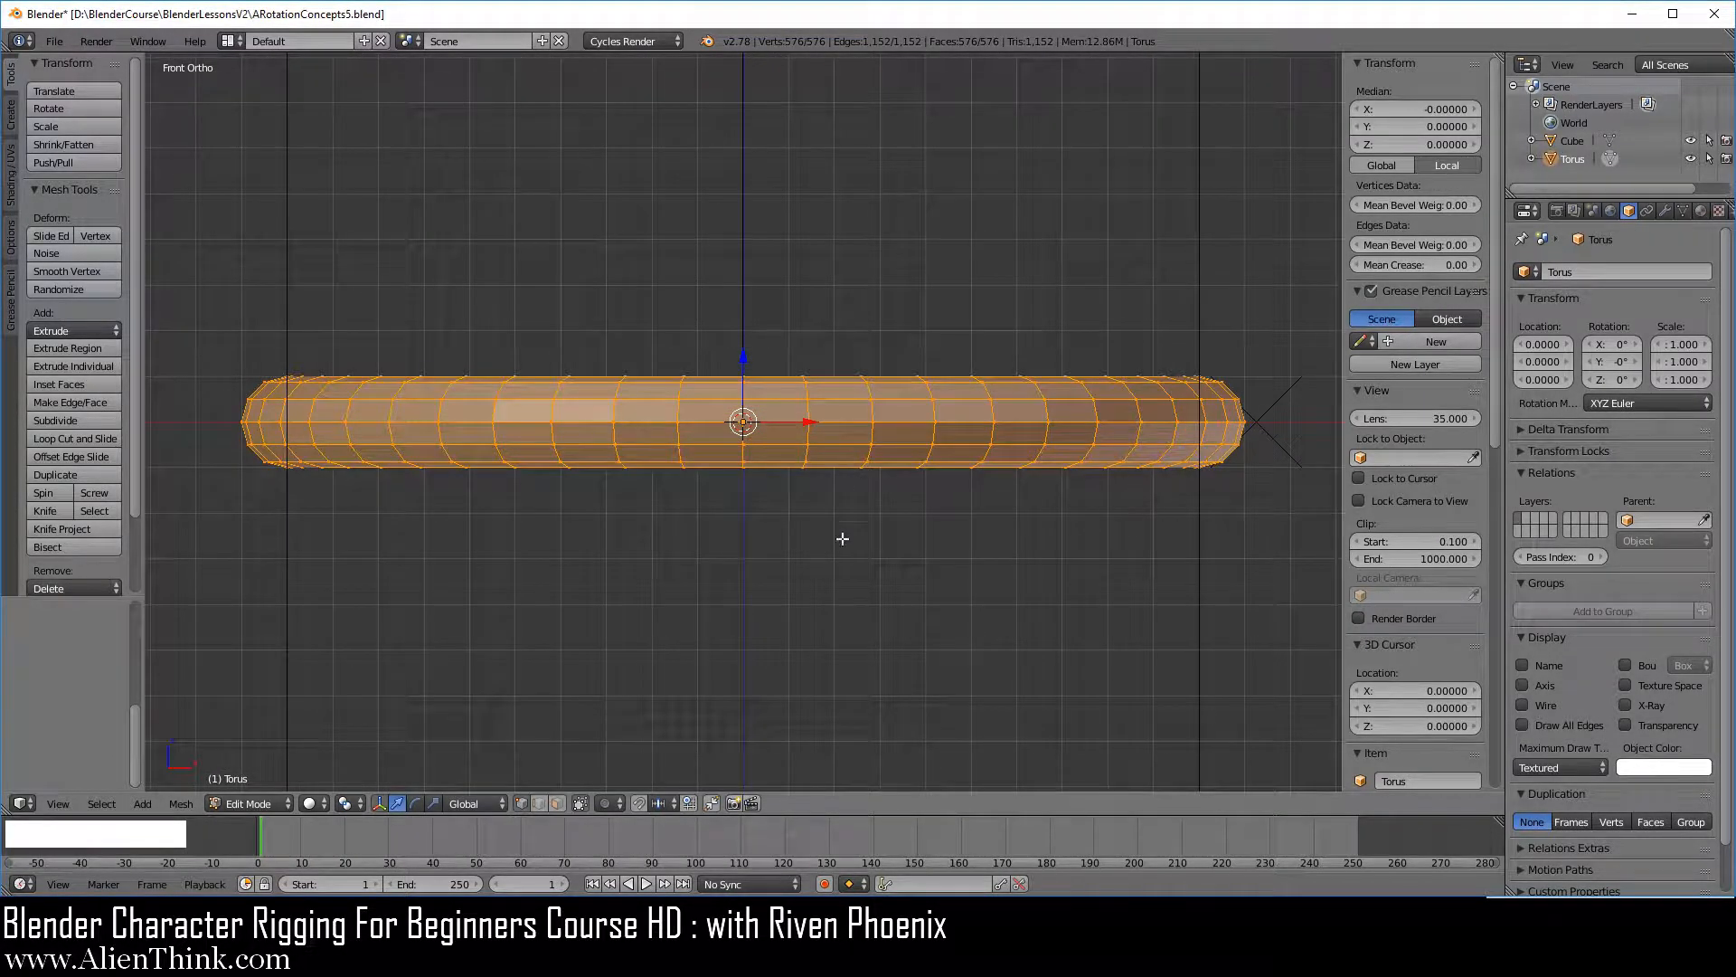
alt+right_click(837, 422)
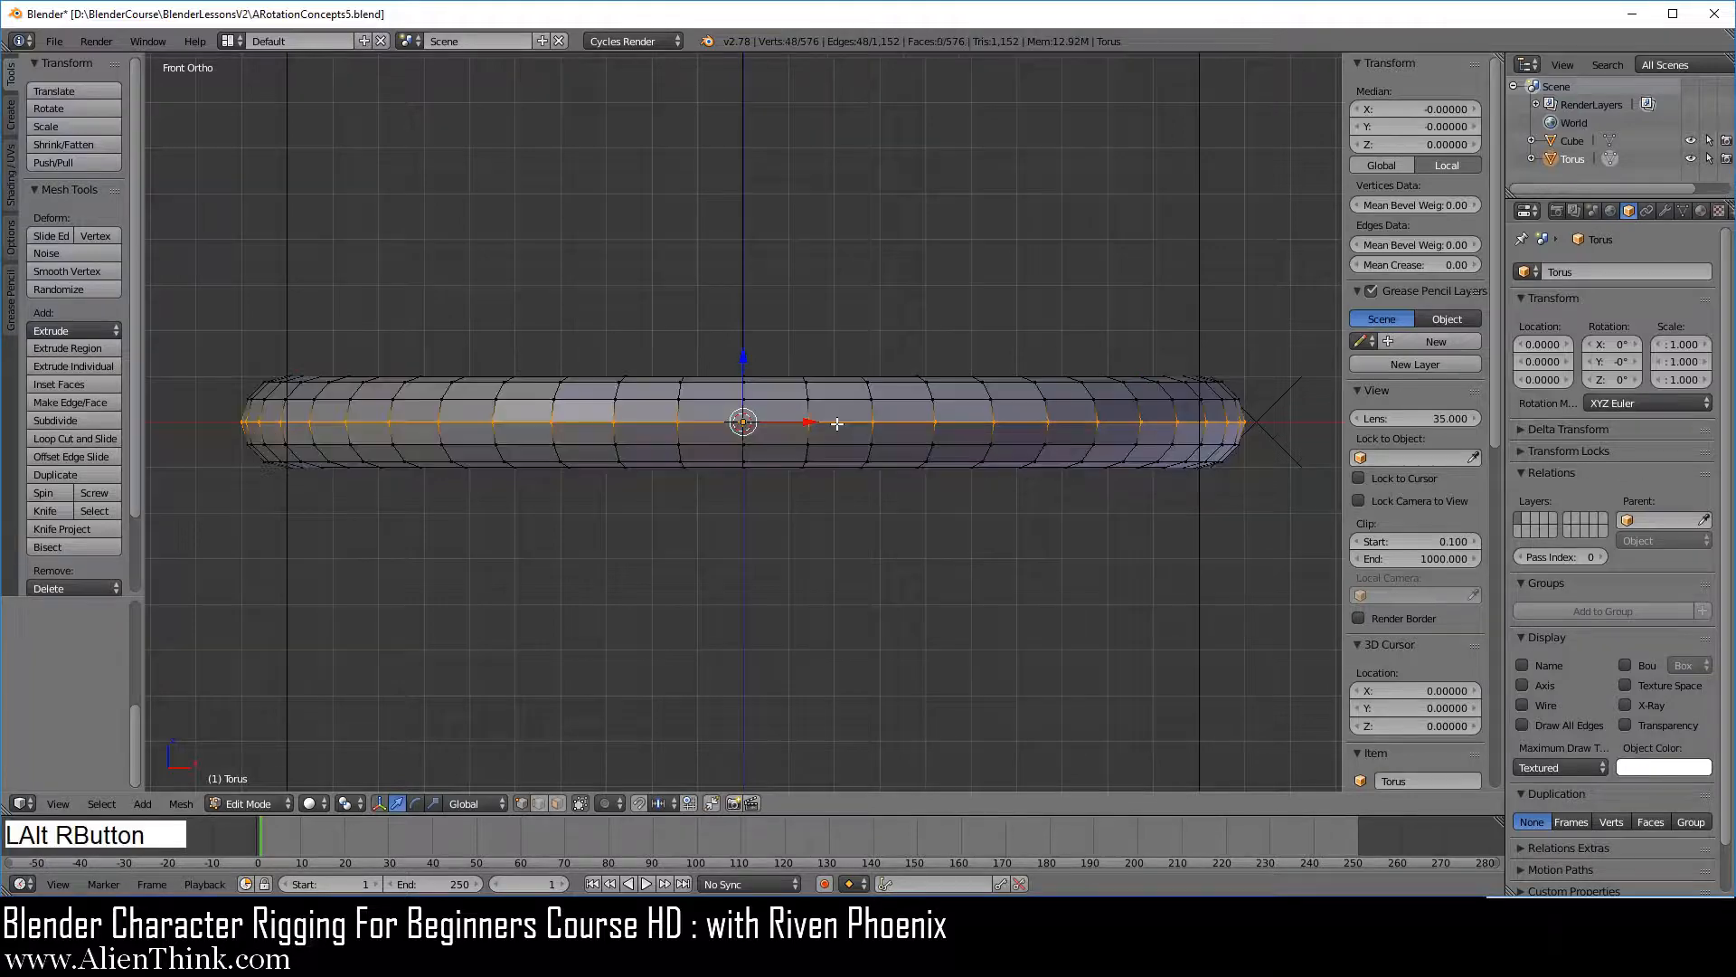
scroll(860, 380, down, 3)
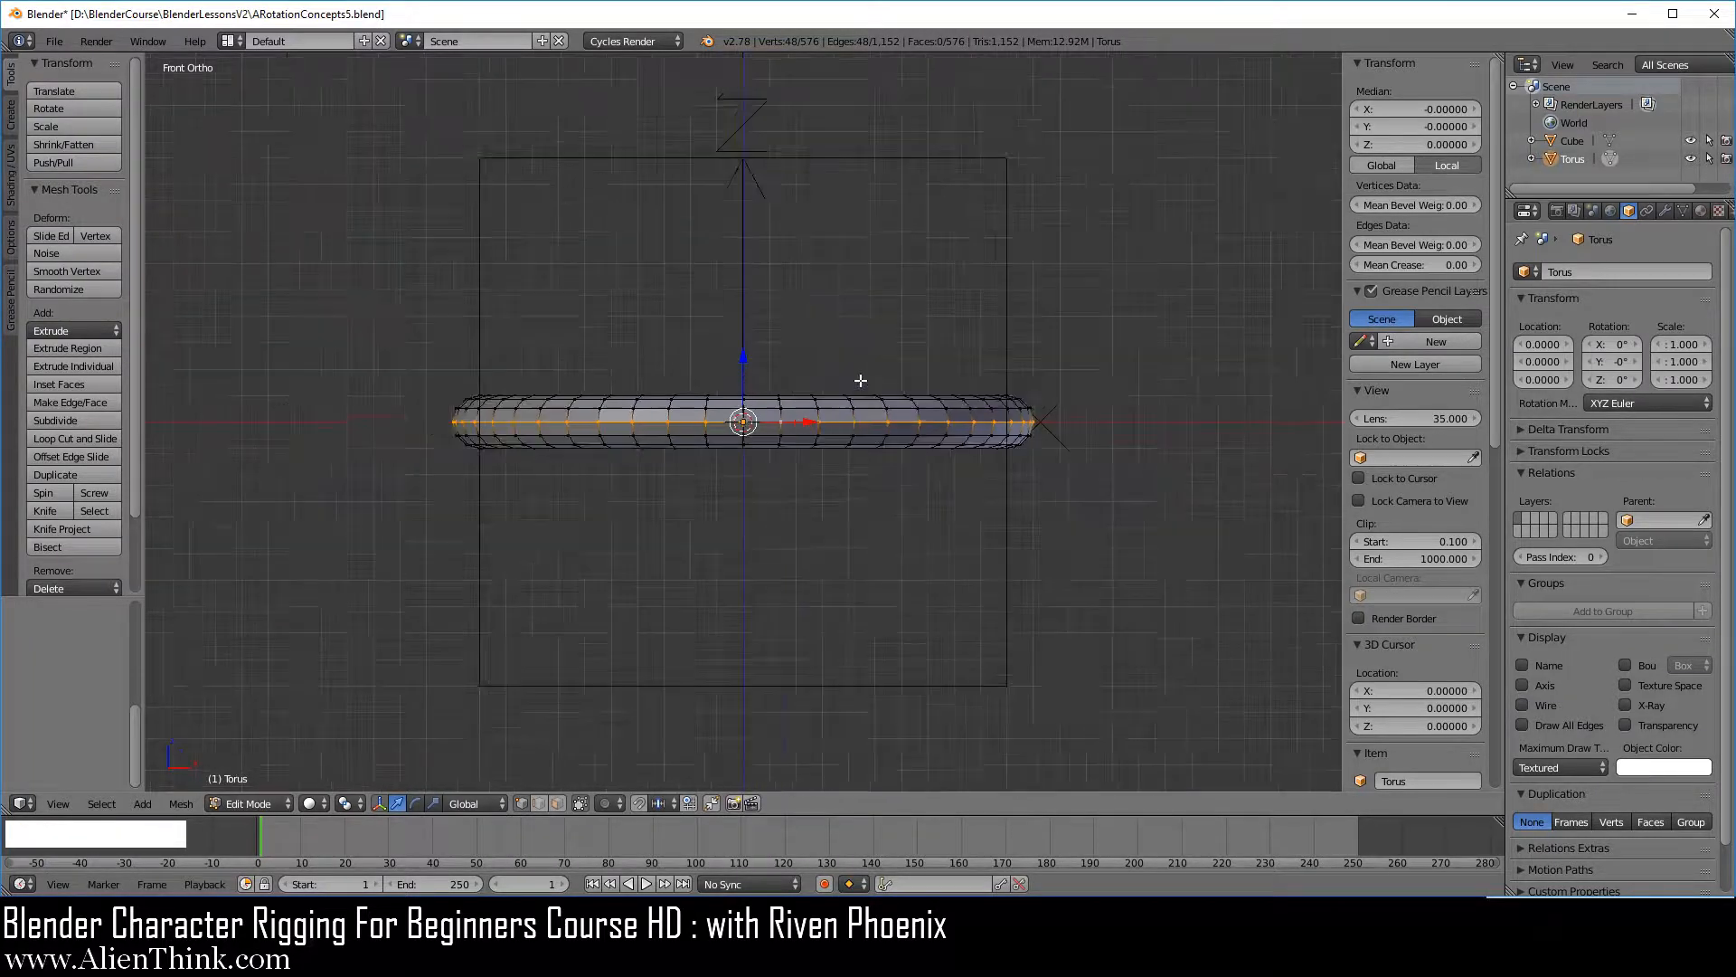
middle_drag(845, 267, 778, 382)
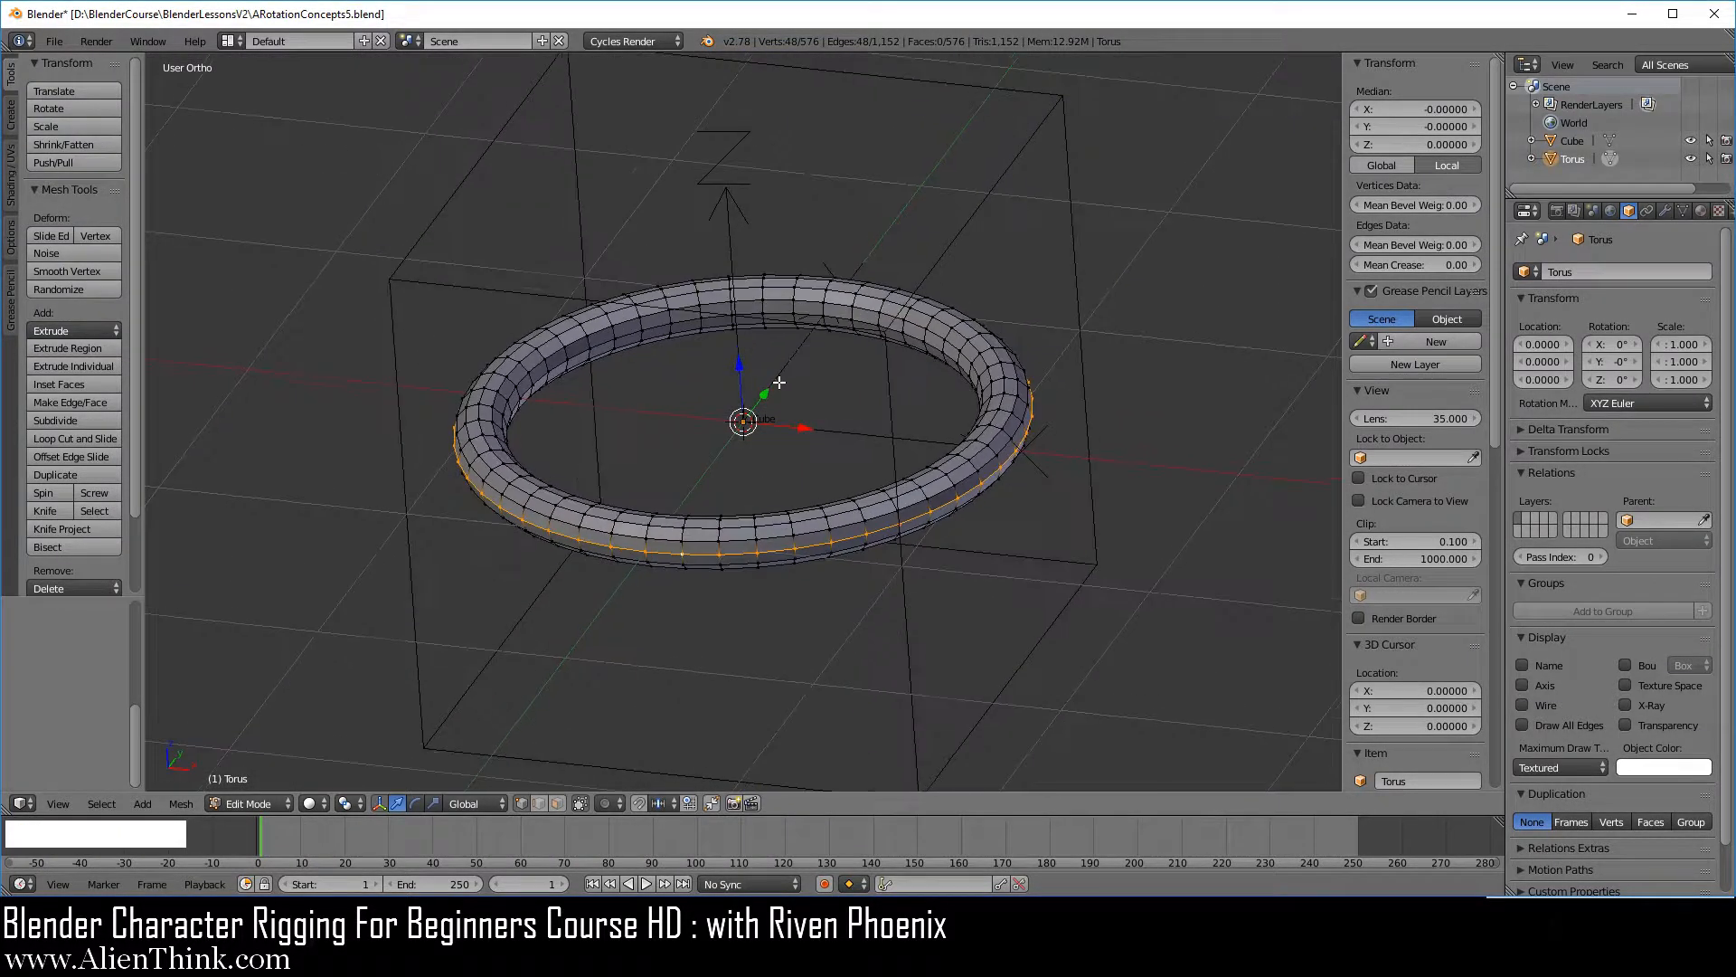
middle_drag(996, 410, 1002, 425)
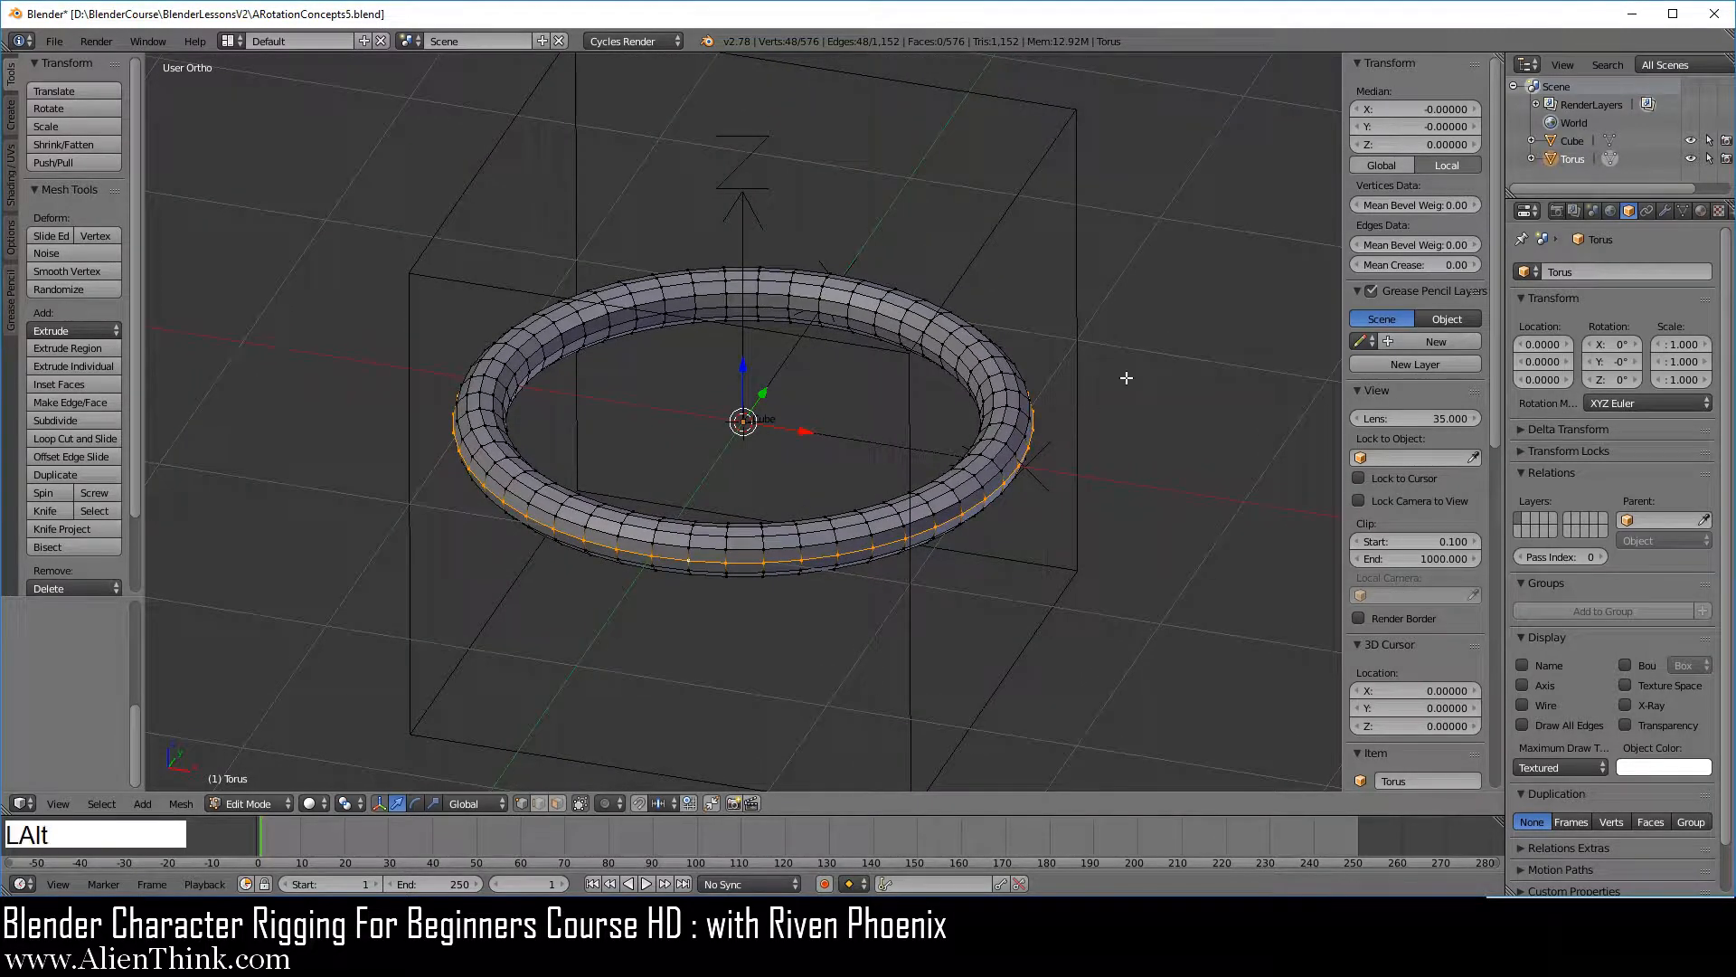
key(alt+e)
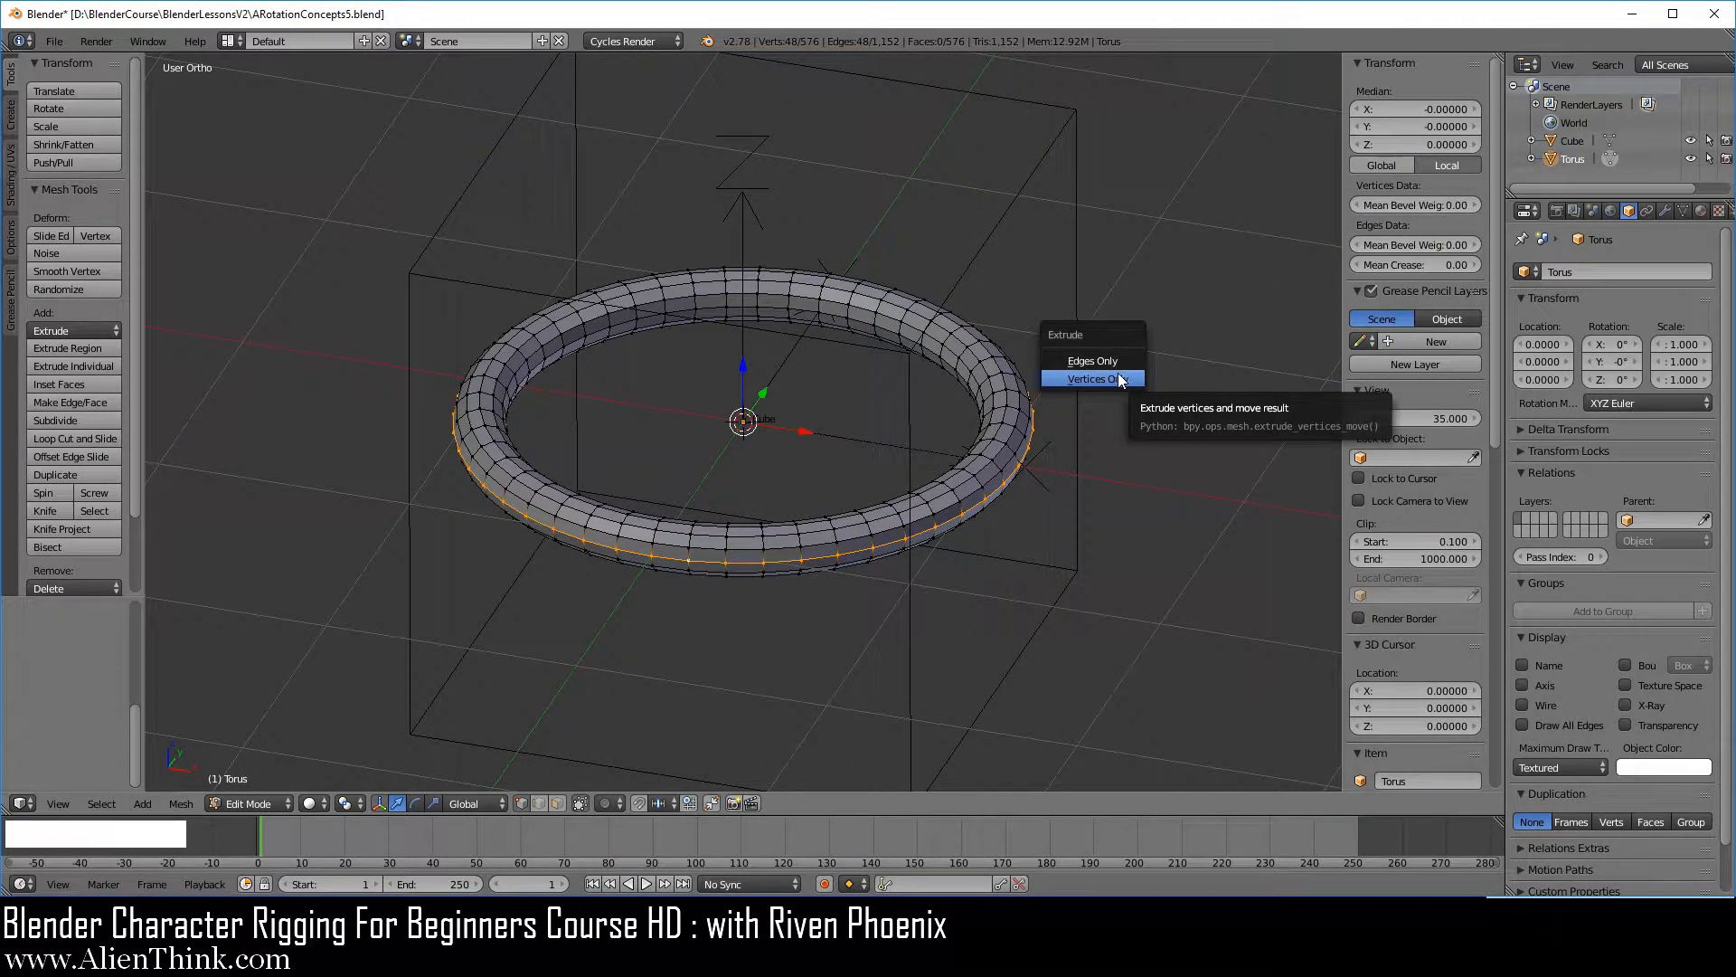
click(1119, 373)
right_click(1180, 406)
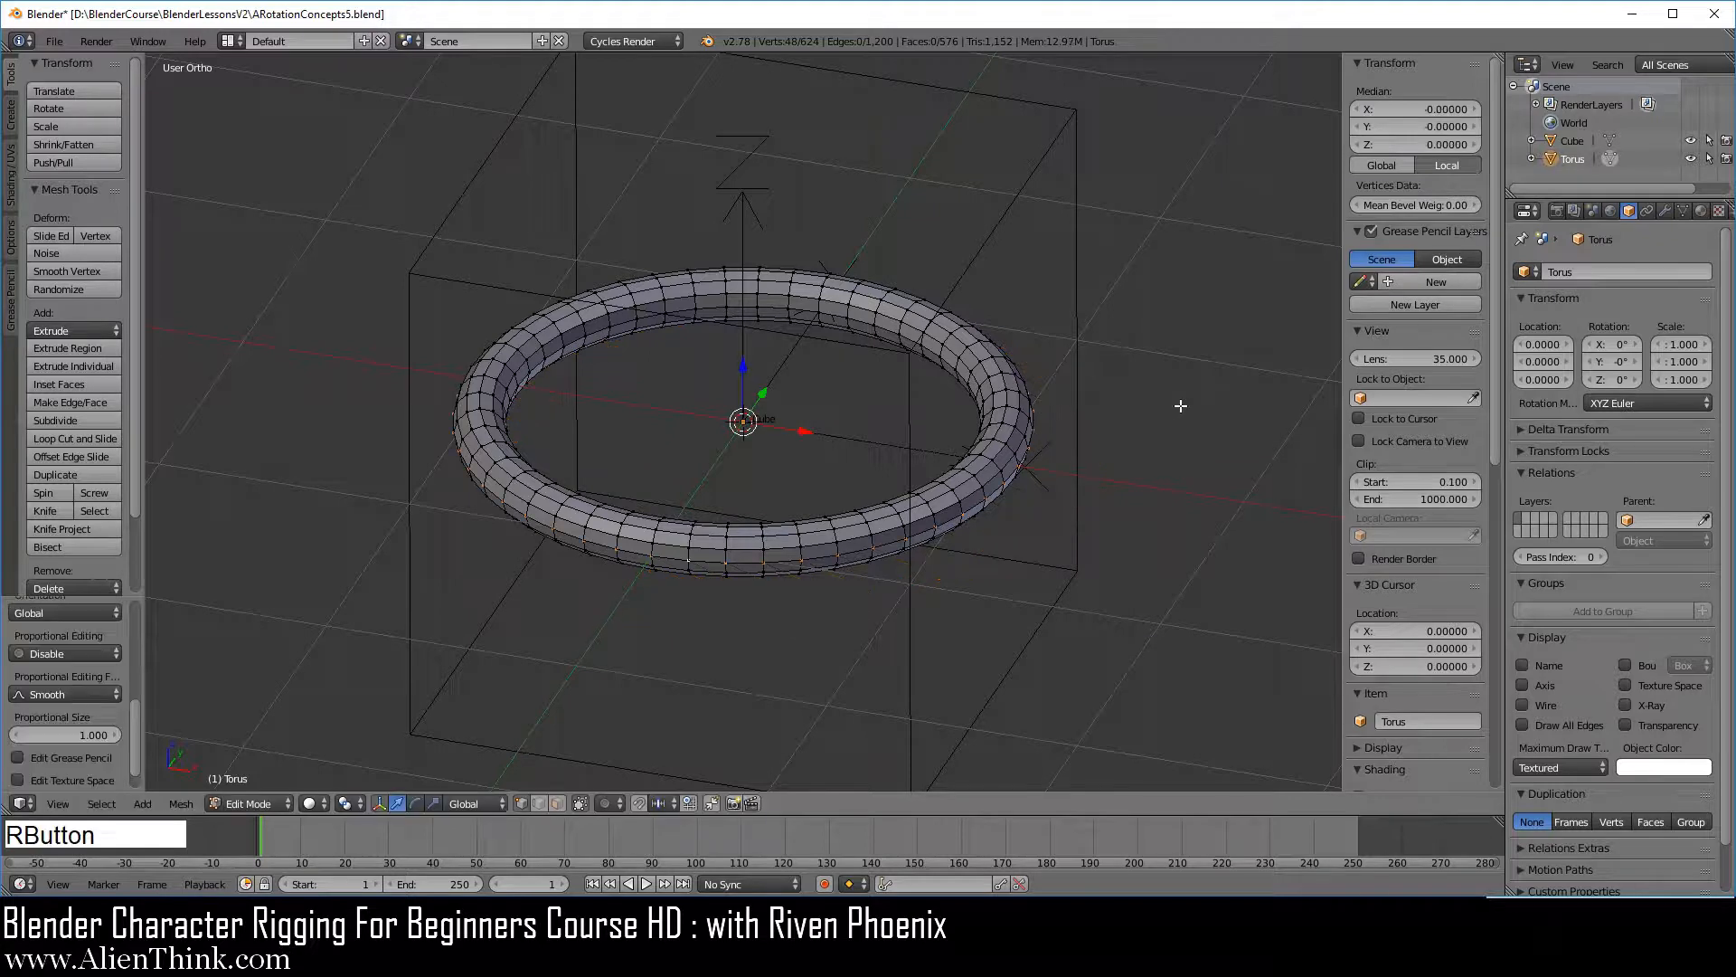
key(s)
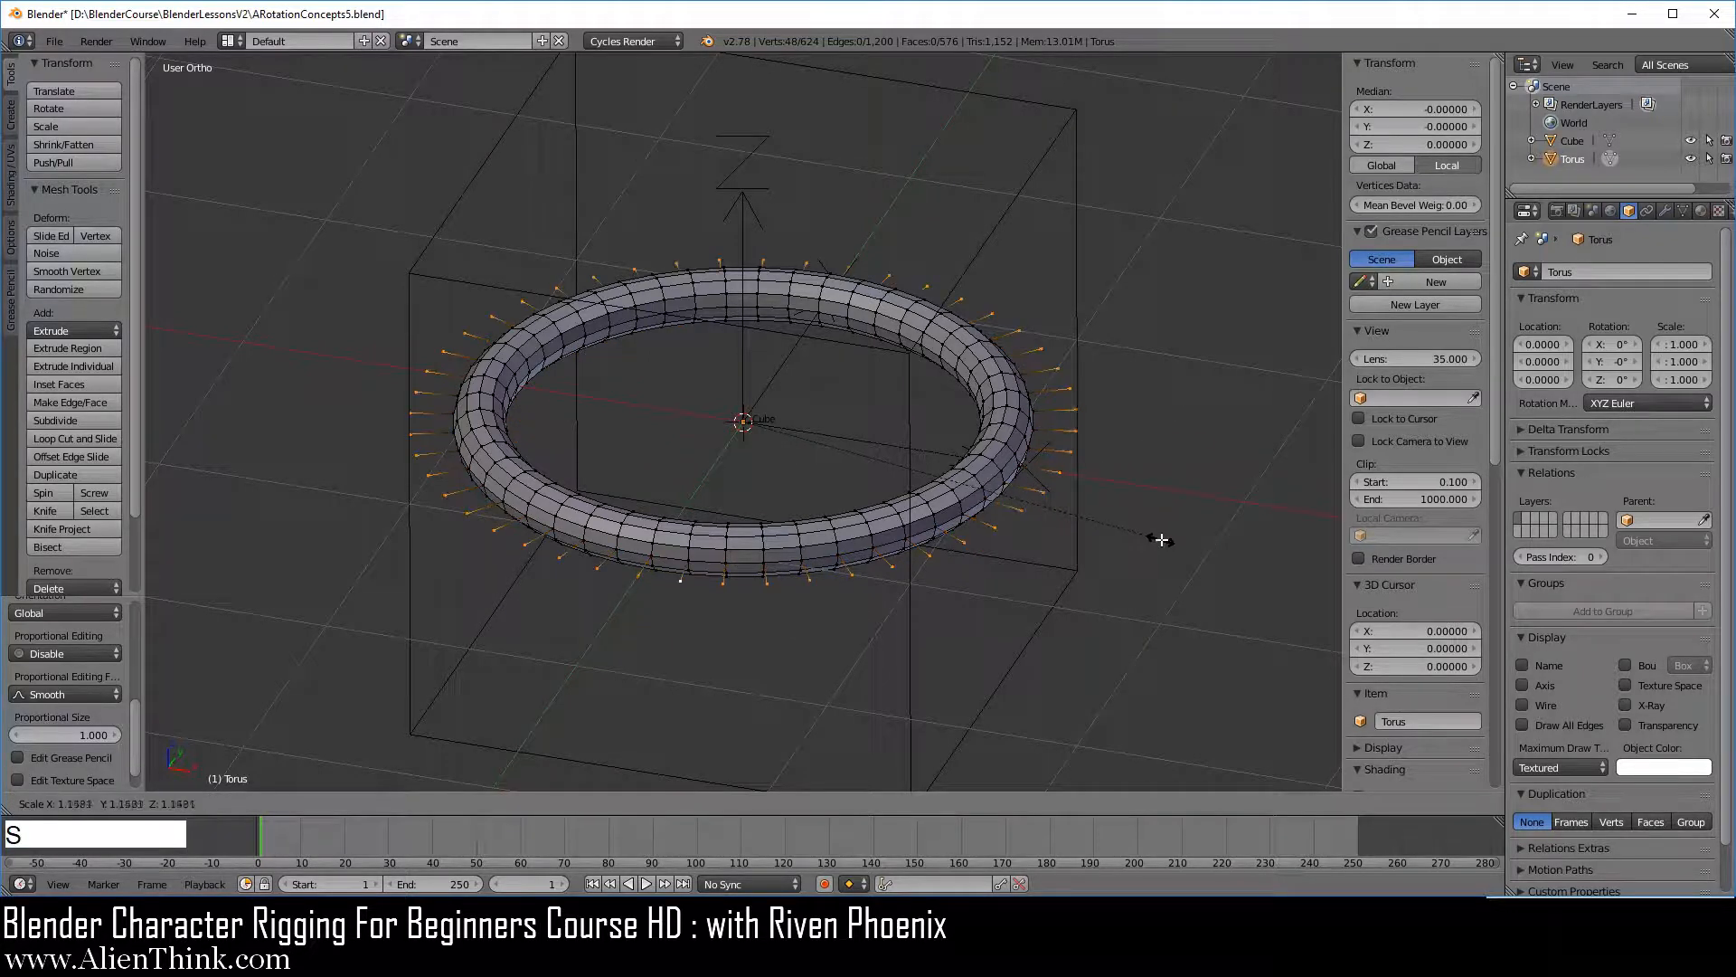
click(1160, 539)
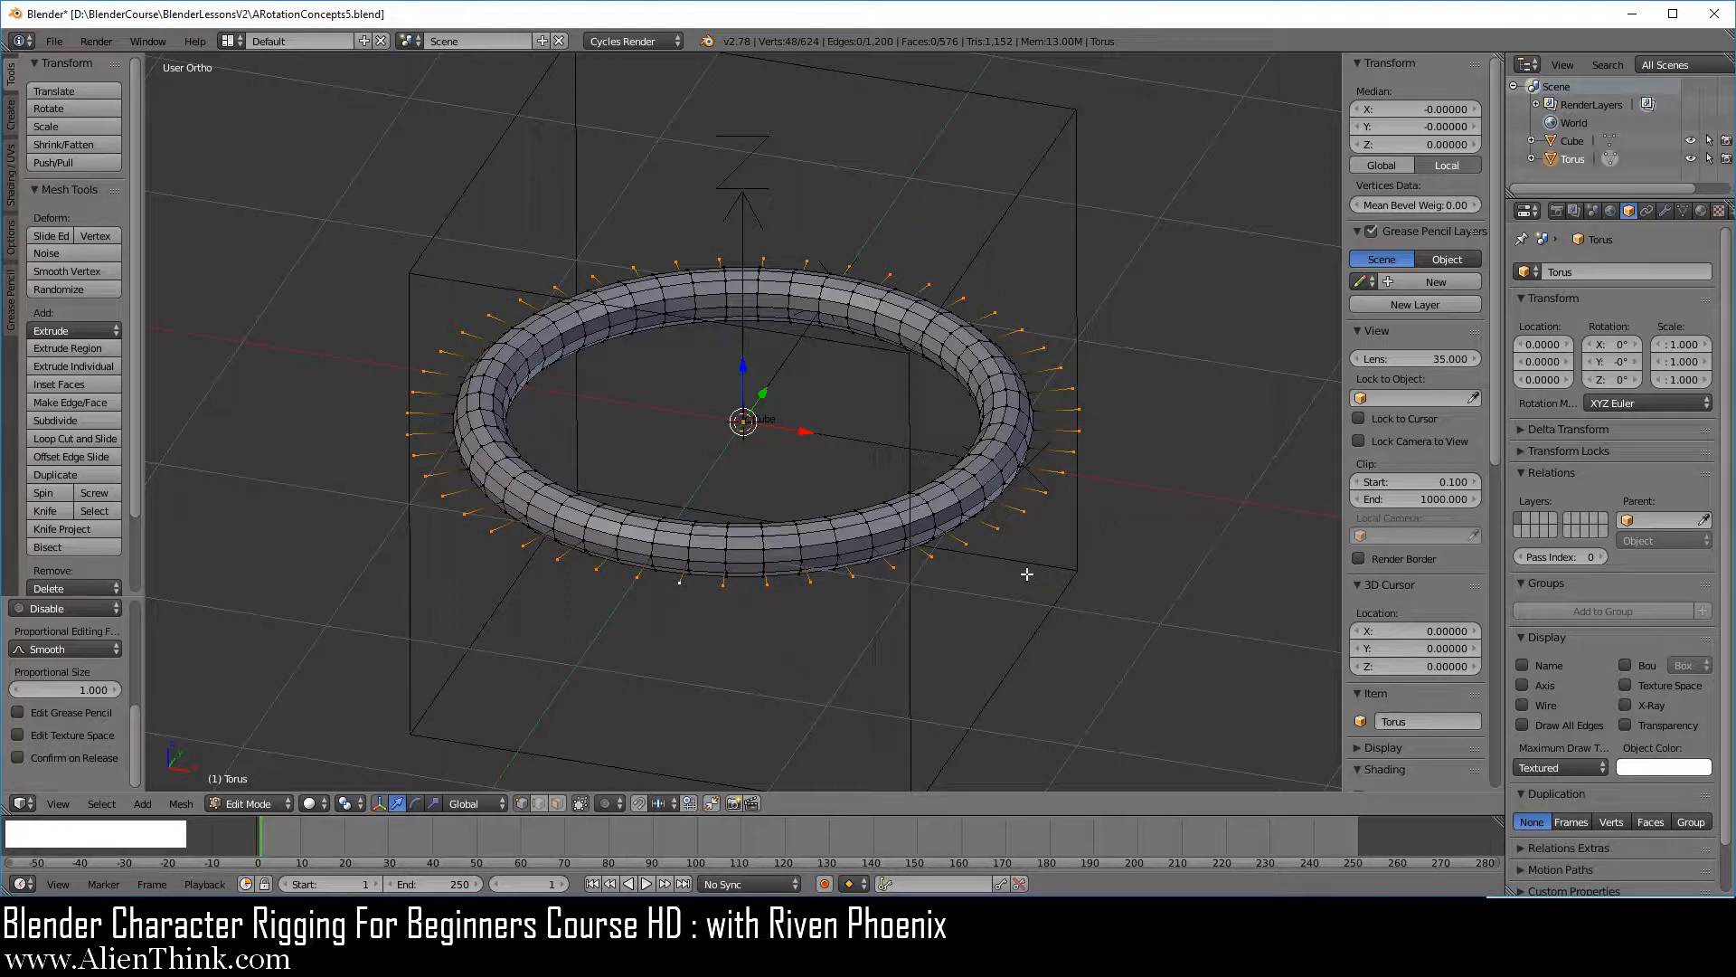
key(Tab)
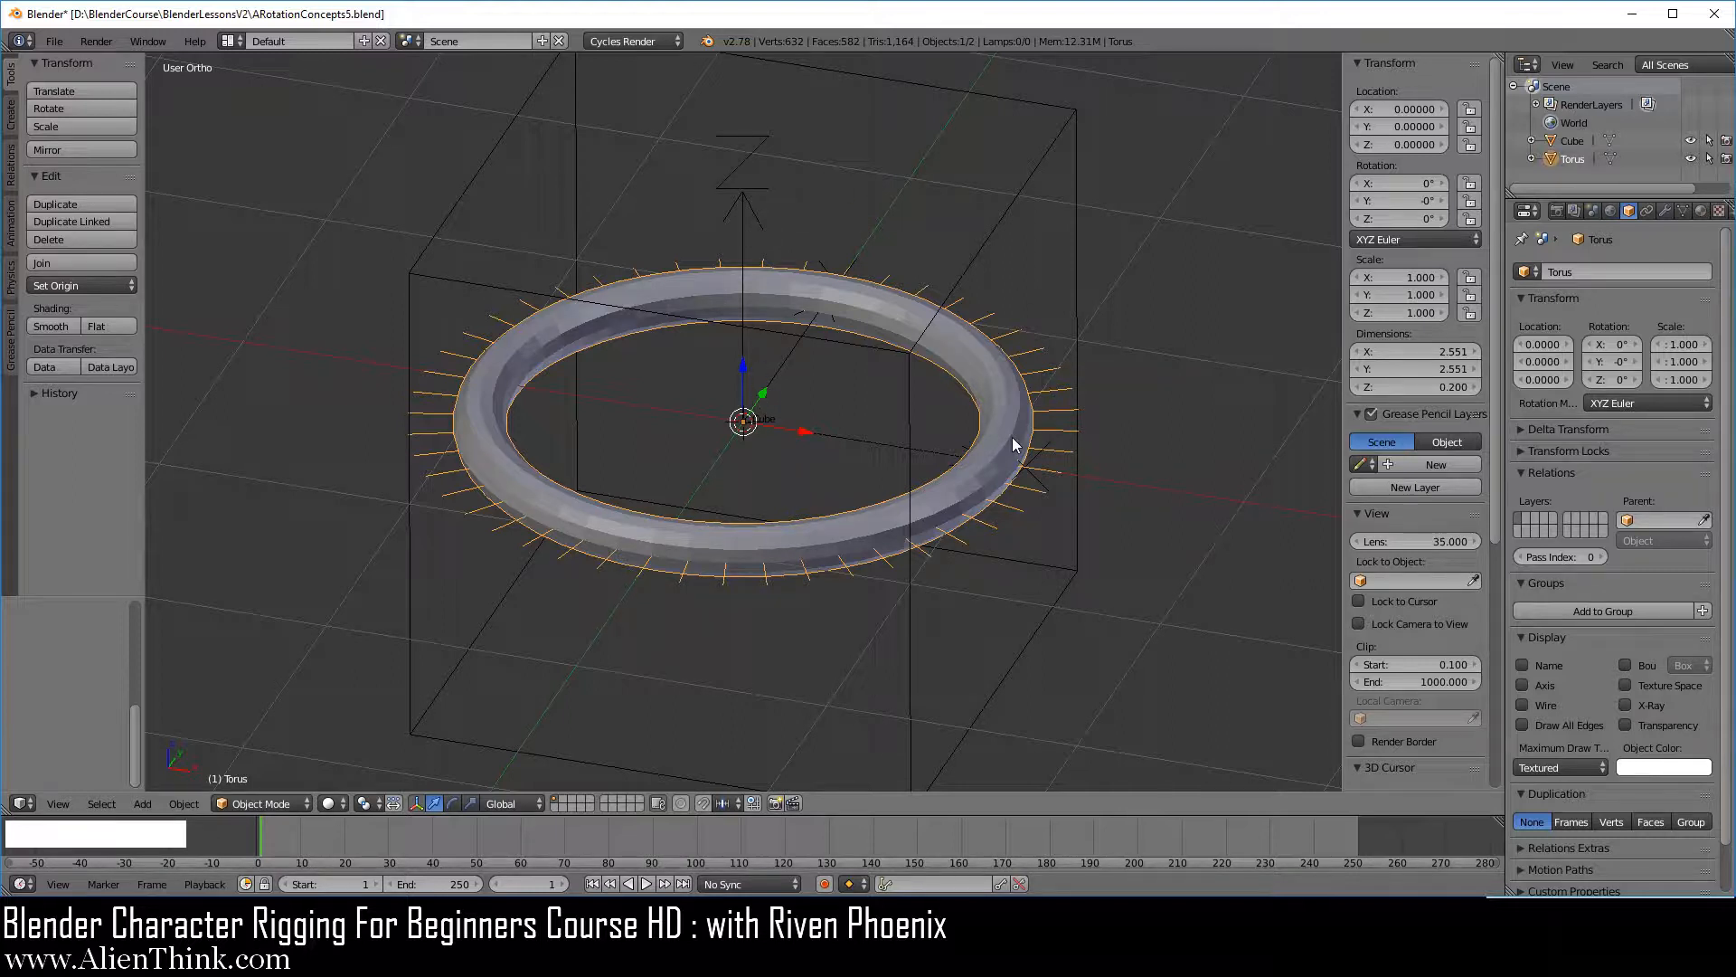
Add a new material to the torus.
click(1702, 211)
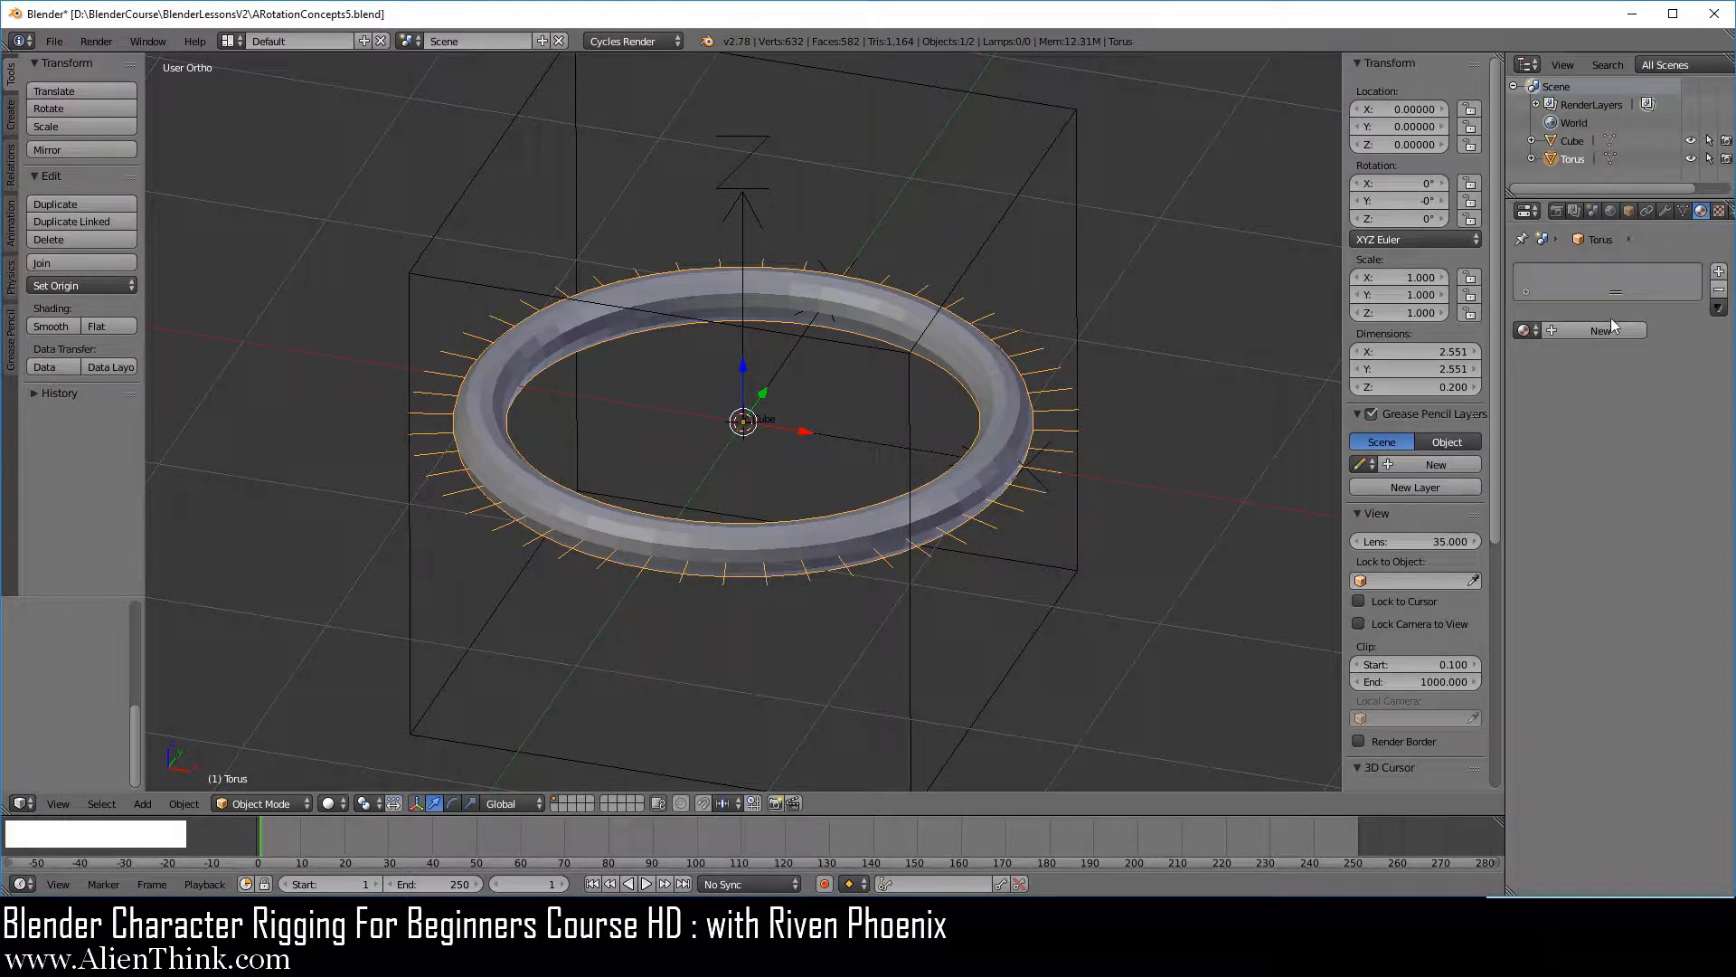
click(1600, 331)
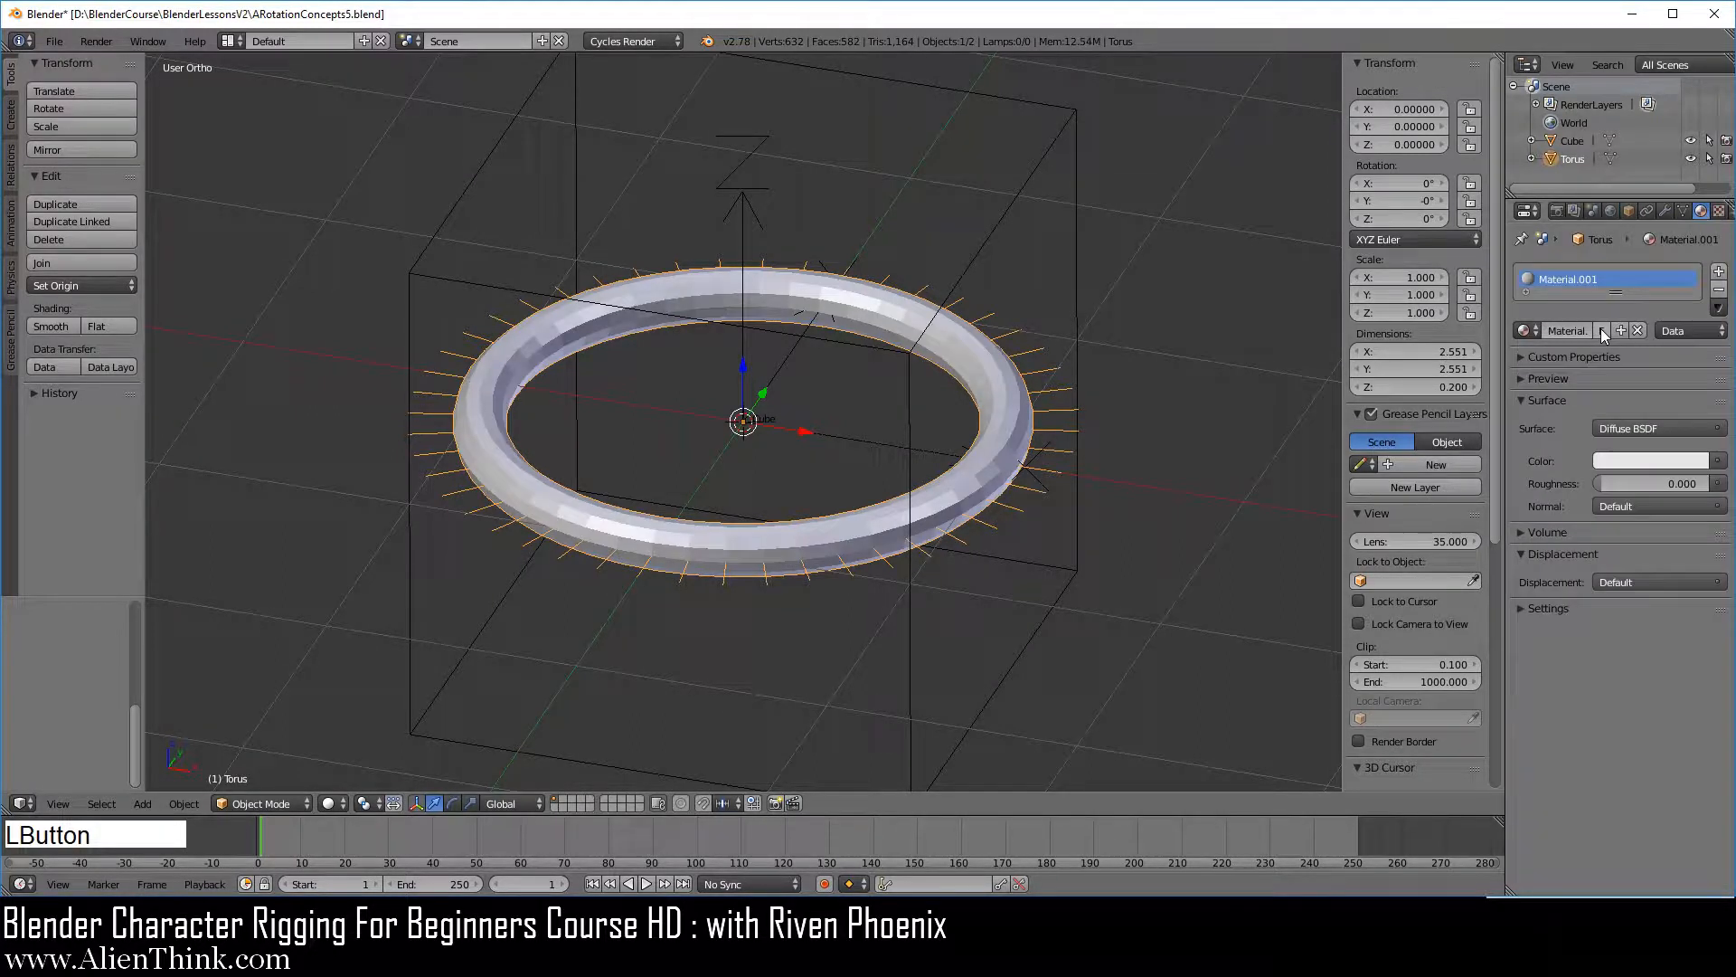
click(653, 36)
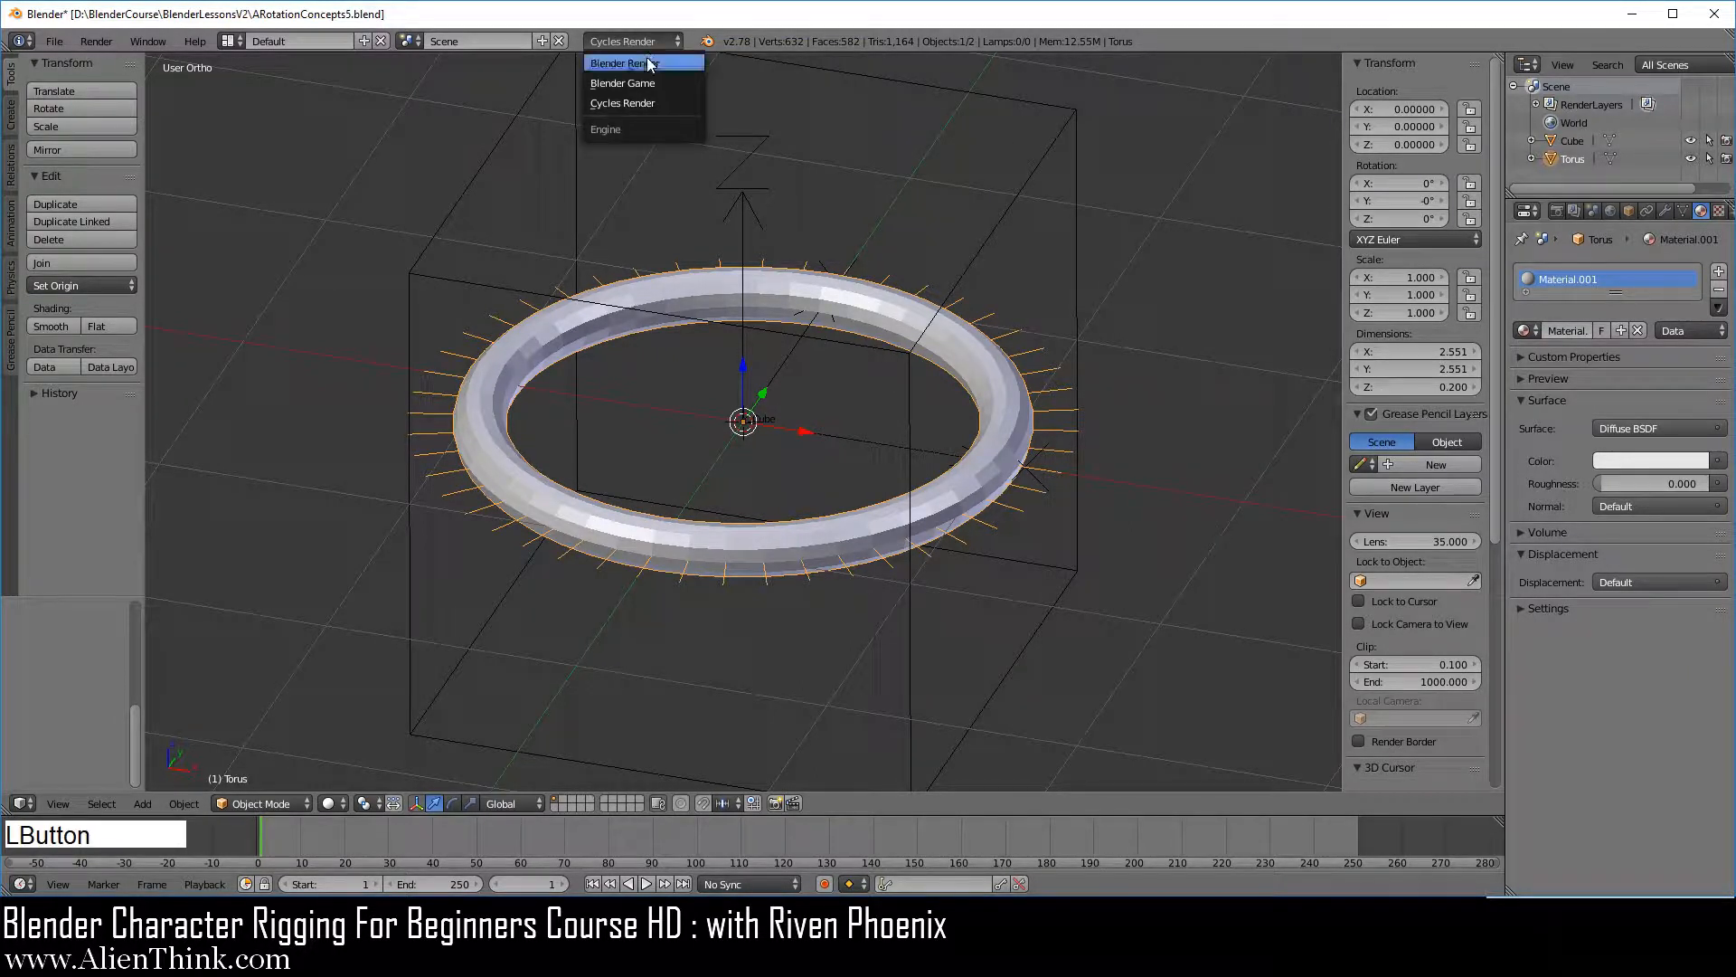
click(644, 62)
click(661, 42)
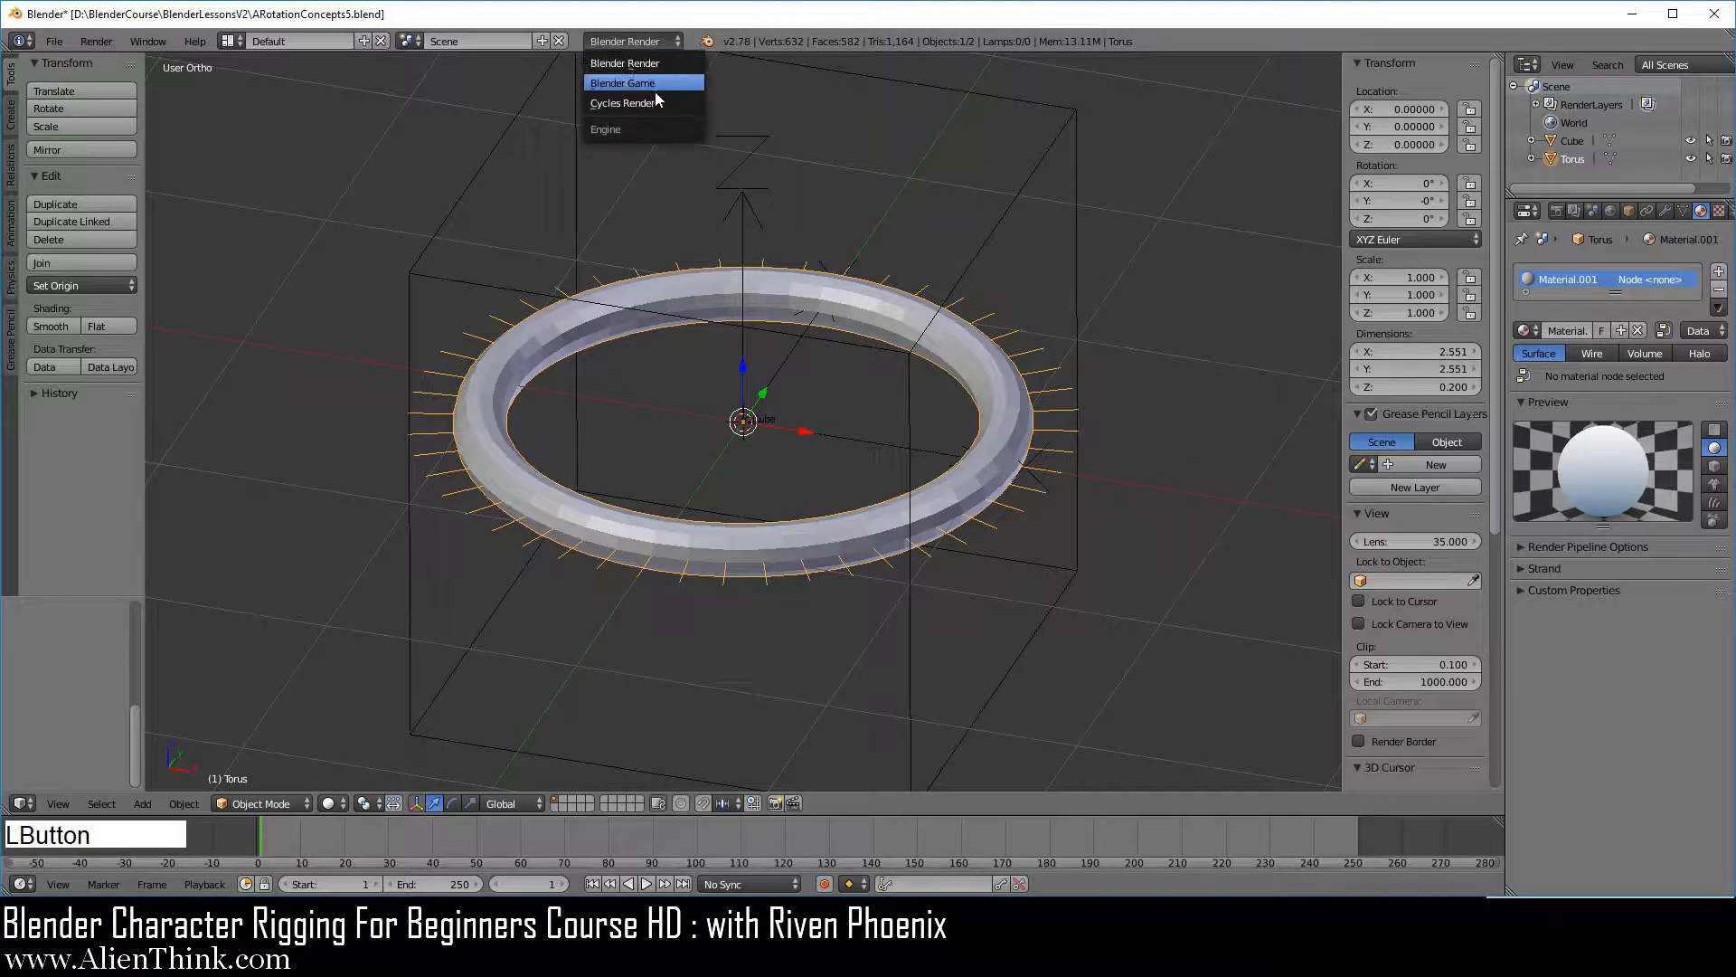
click(651, 97)
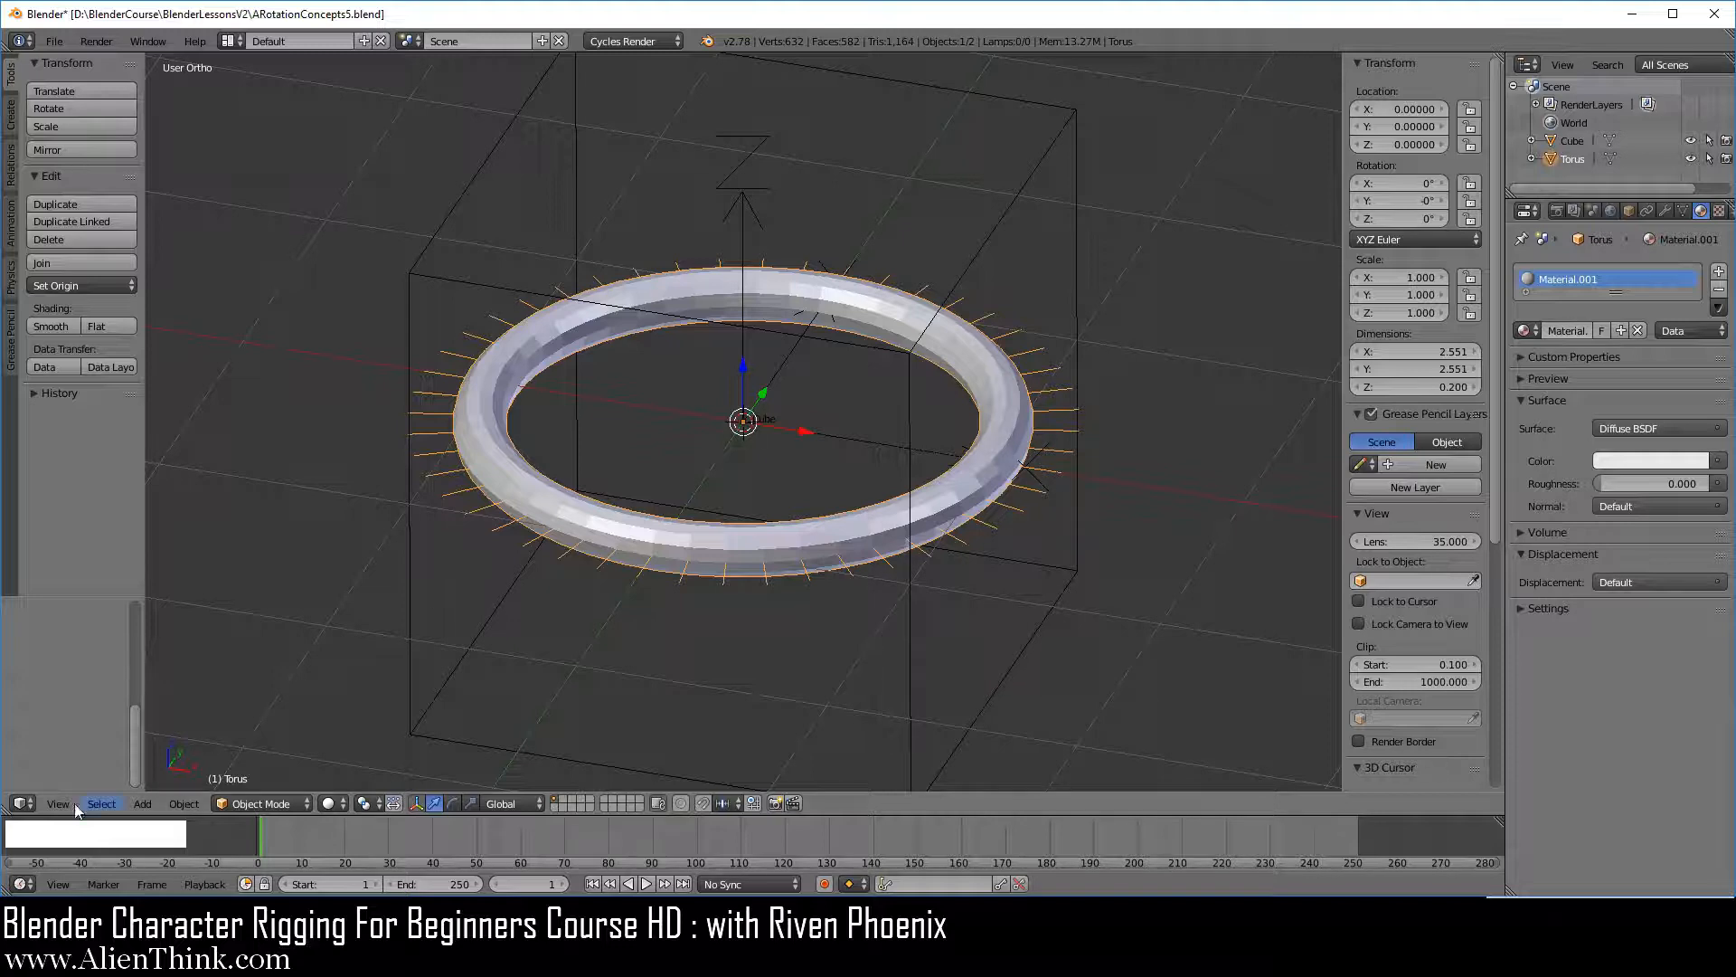
Turn off Use Nodes for the torus's material in the Node Editor and return to the 3D View.
click(22, 803)
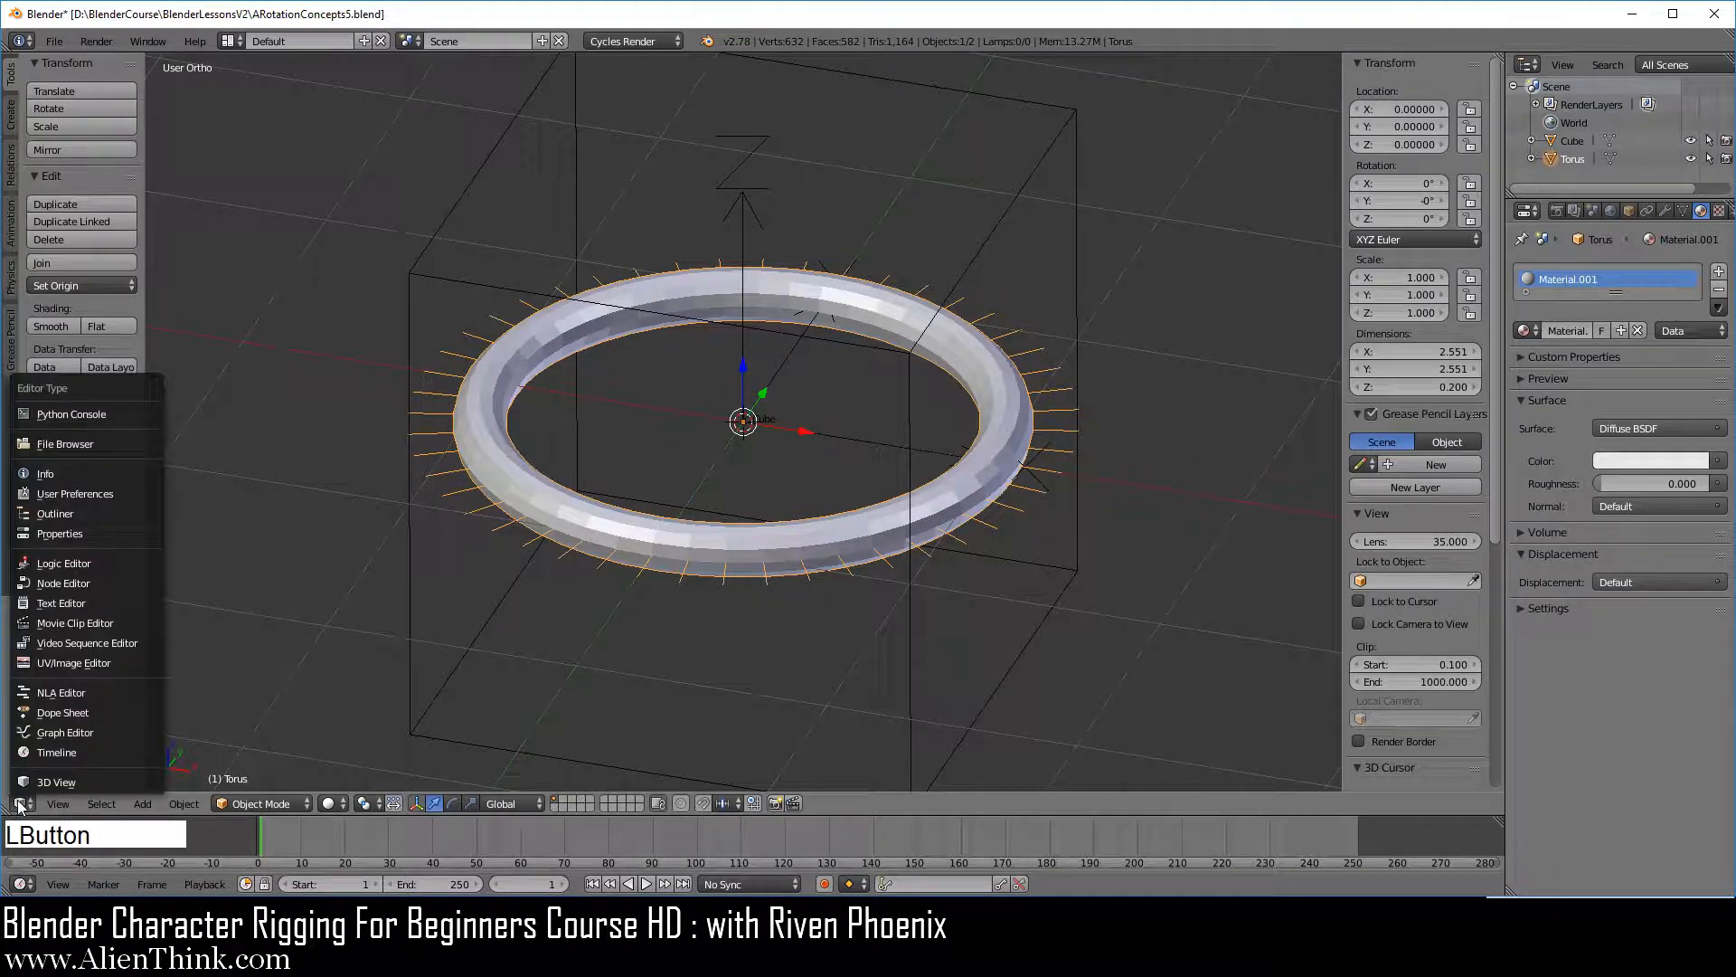
click(79, 584)
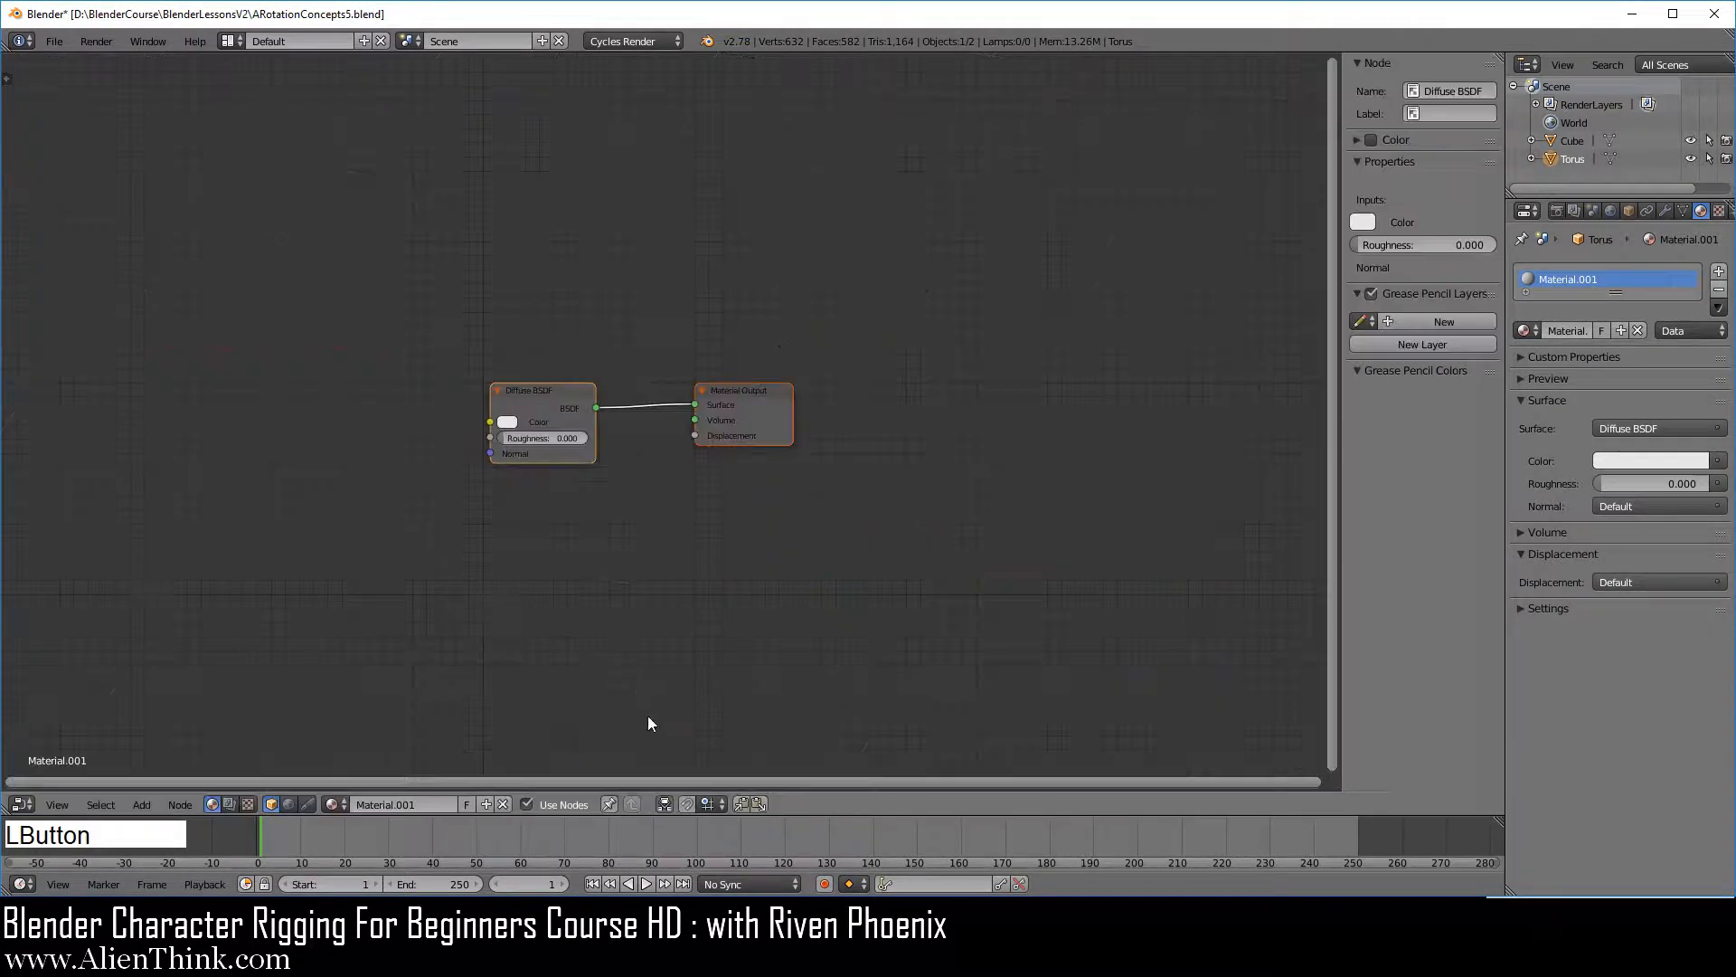
click(527, 805)
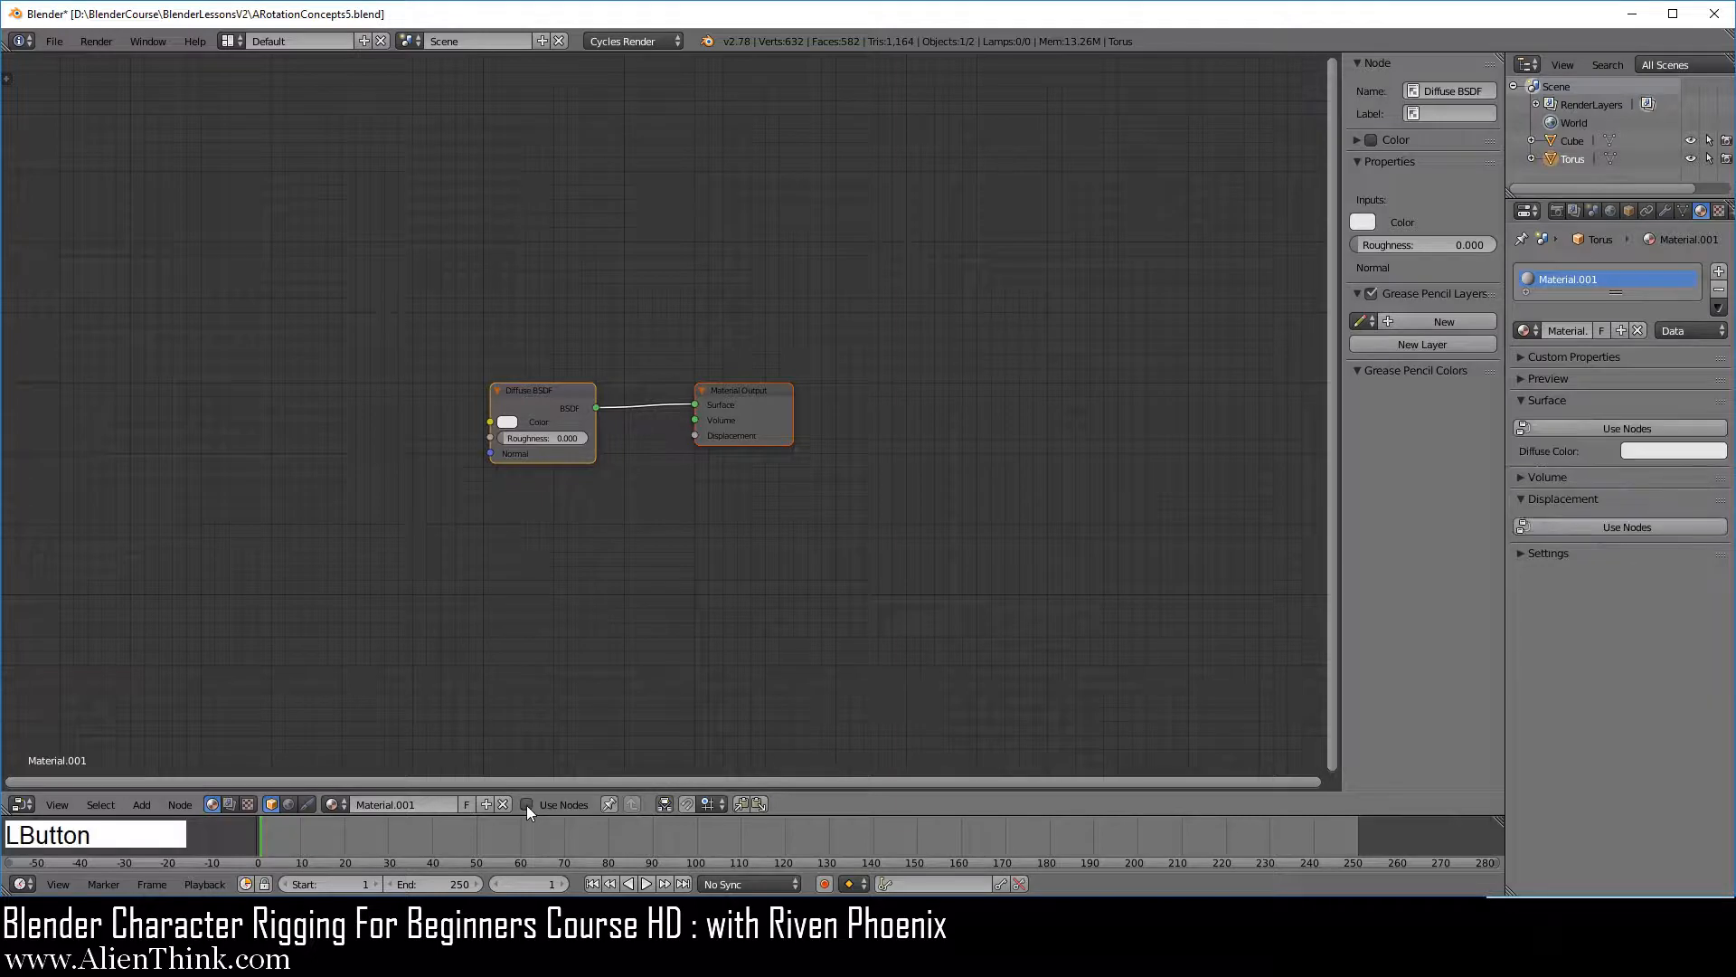
click(21, 804)
click(53, 779)
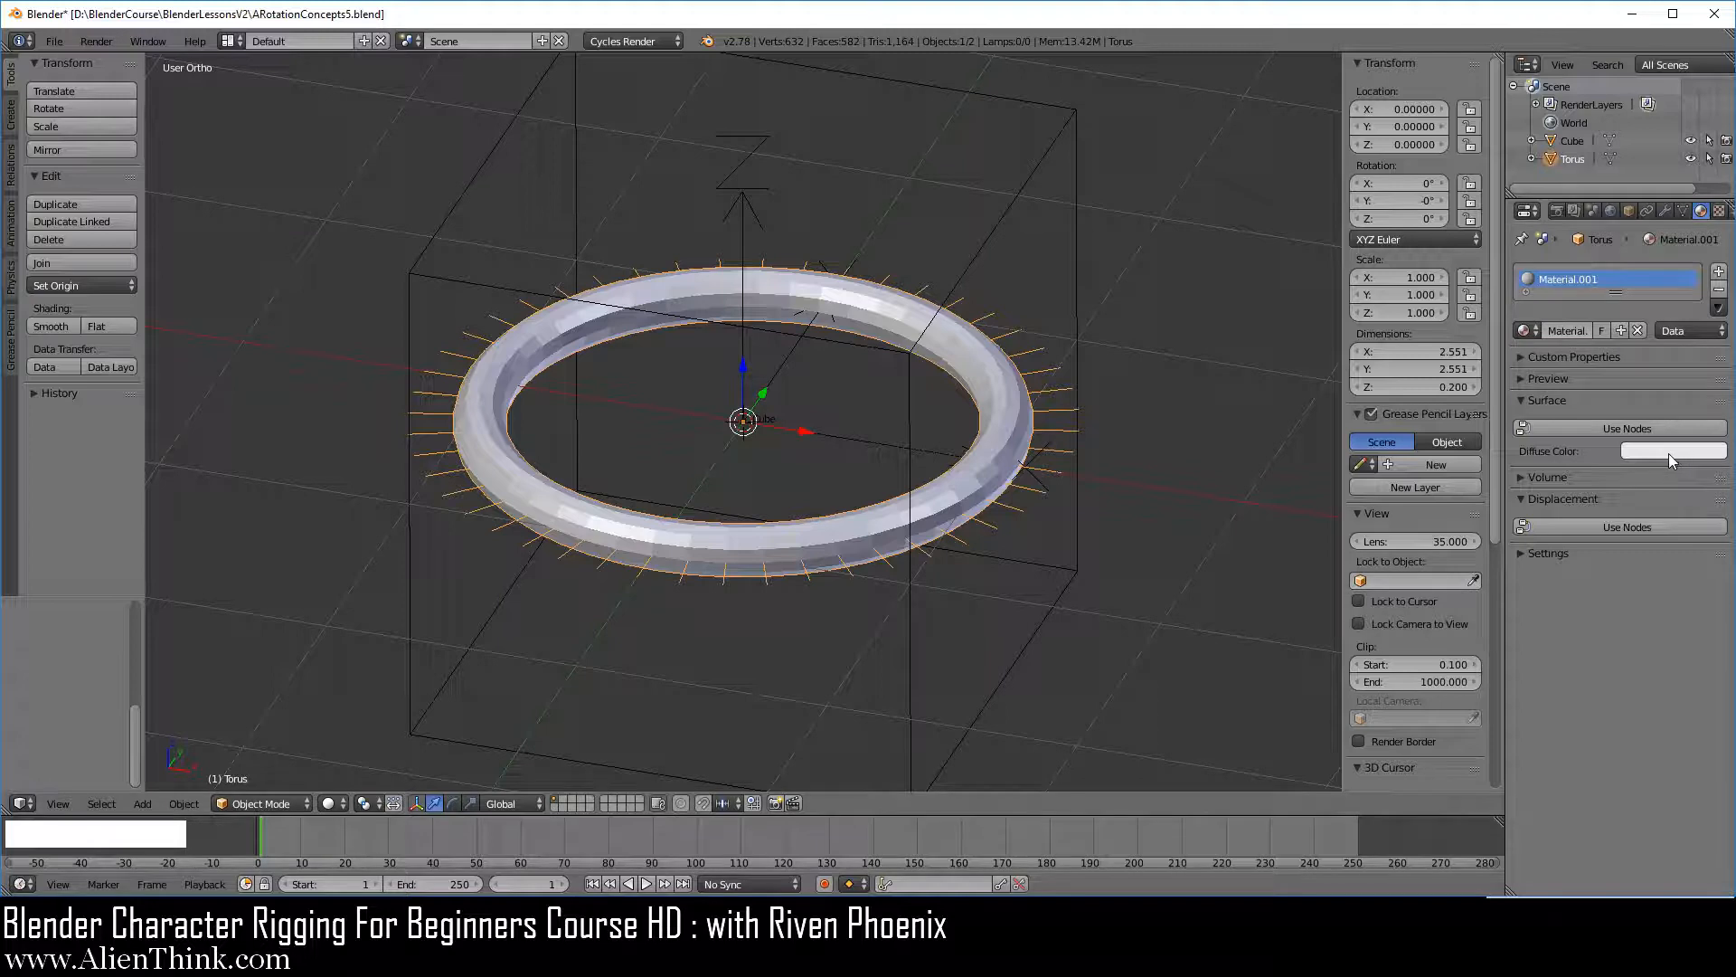
Set the torus material's diffuse colour to blue and rename the material Z.
click(1668, 453)
drag(1656, 284, 1695, 253)
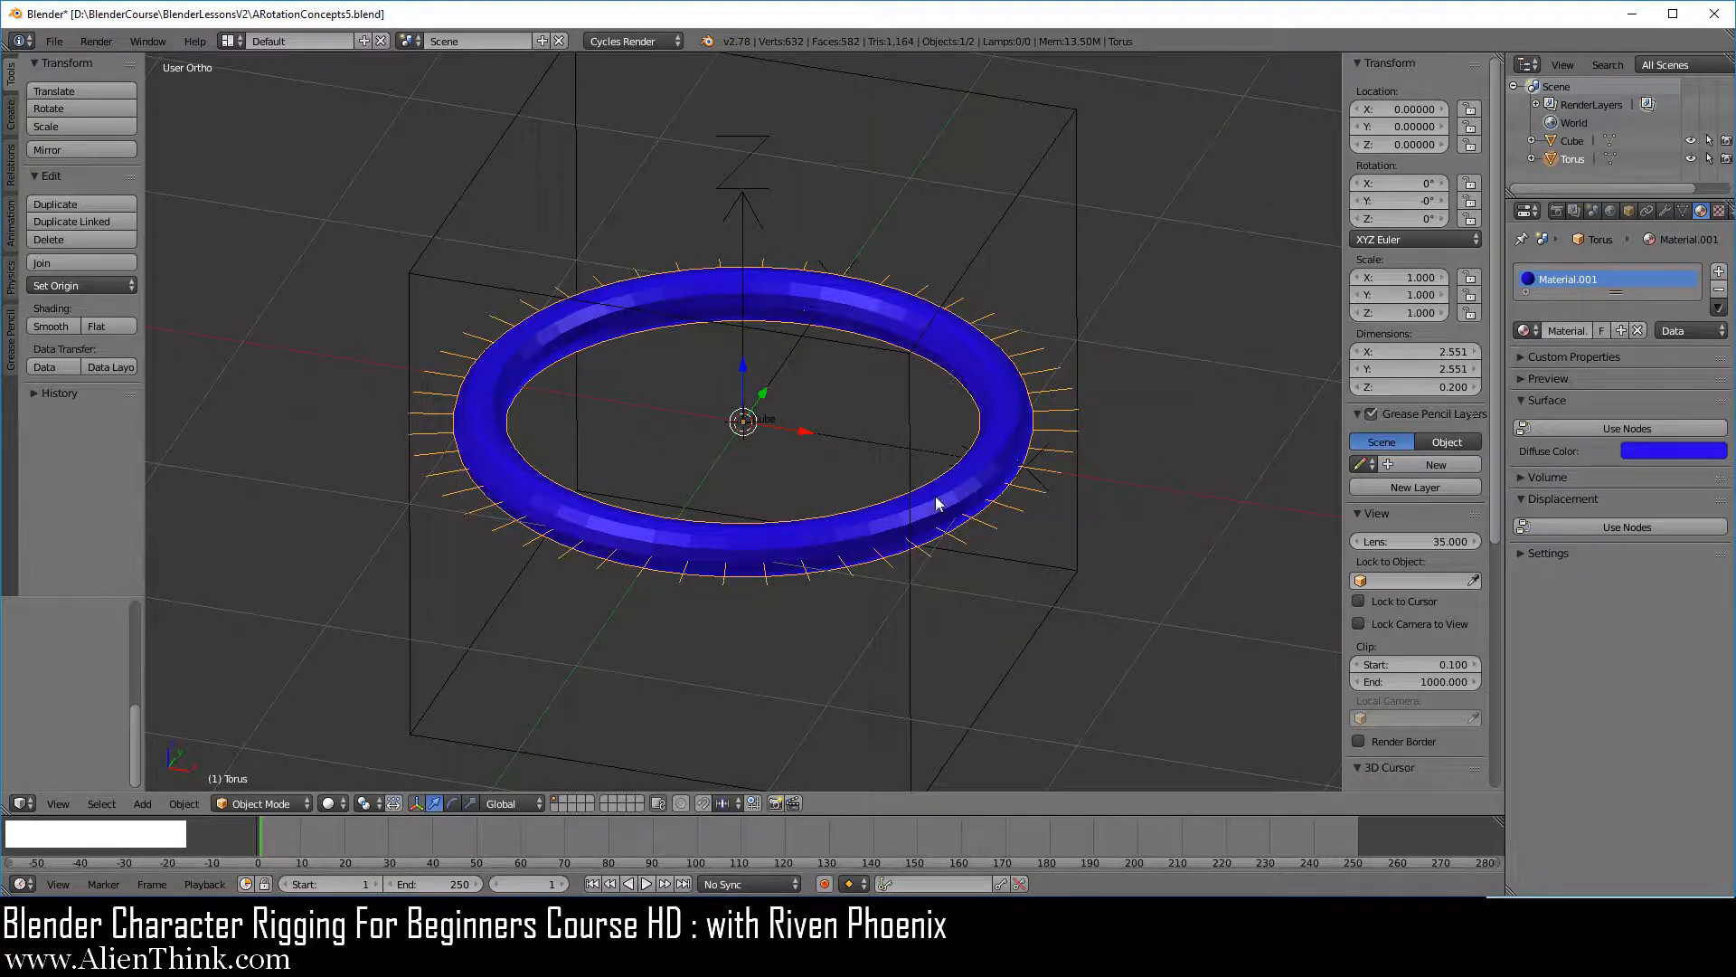
double_click(1581, 281)
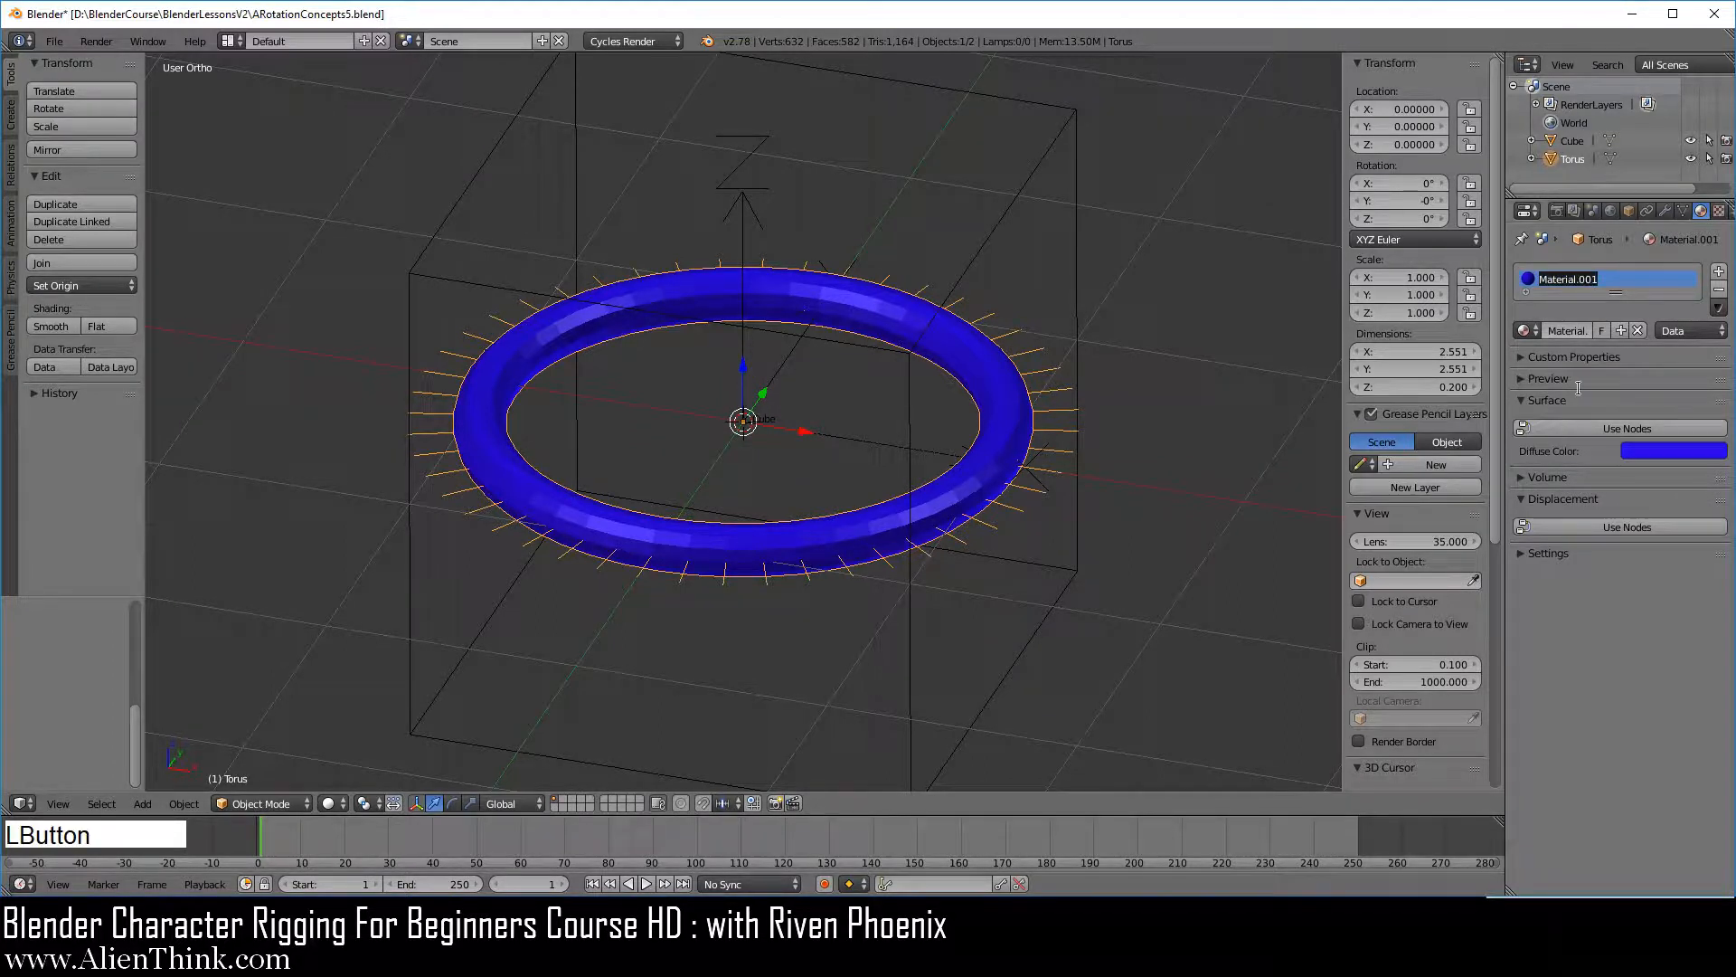
text(Z)
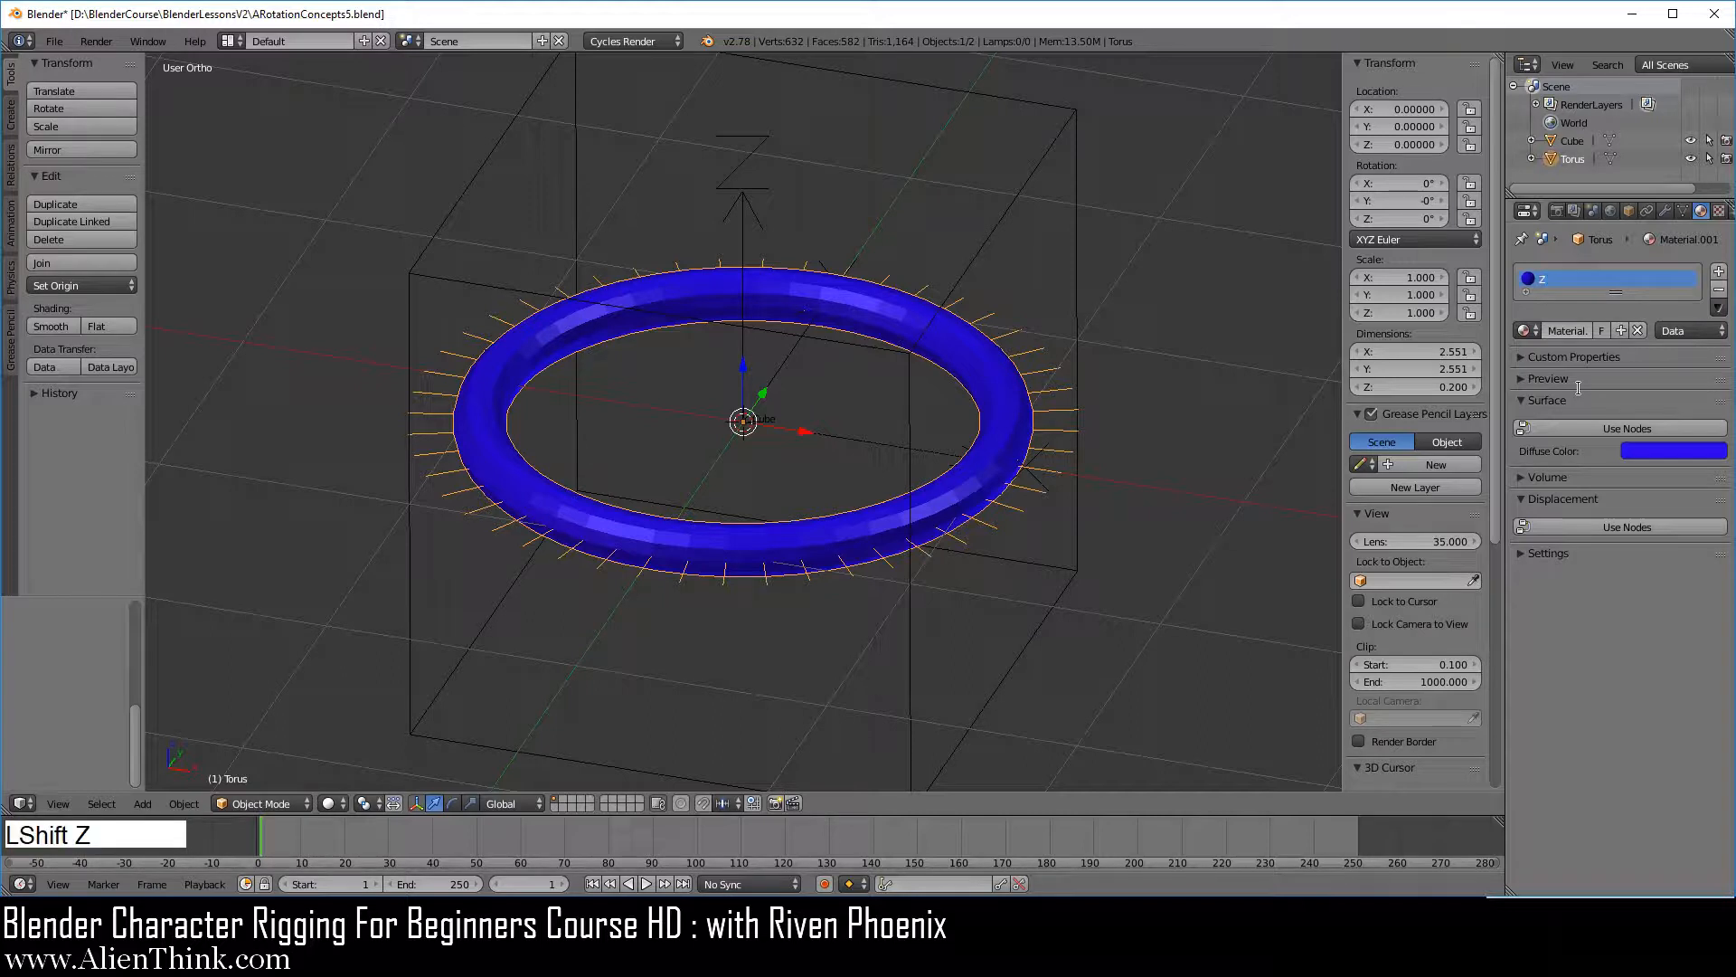
key(KP_Enter)
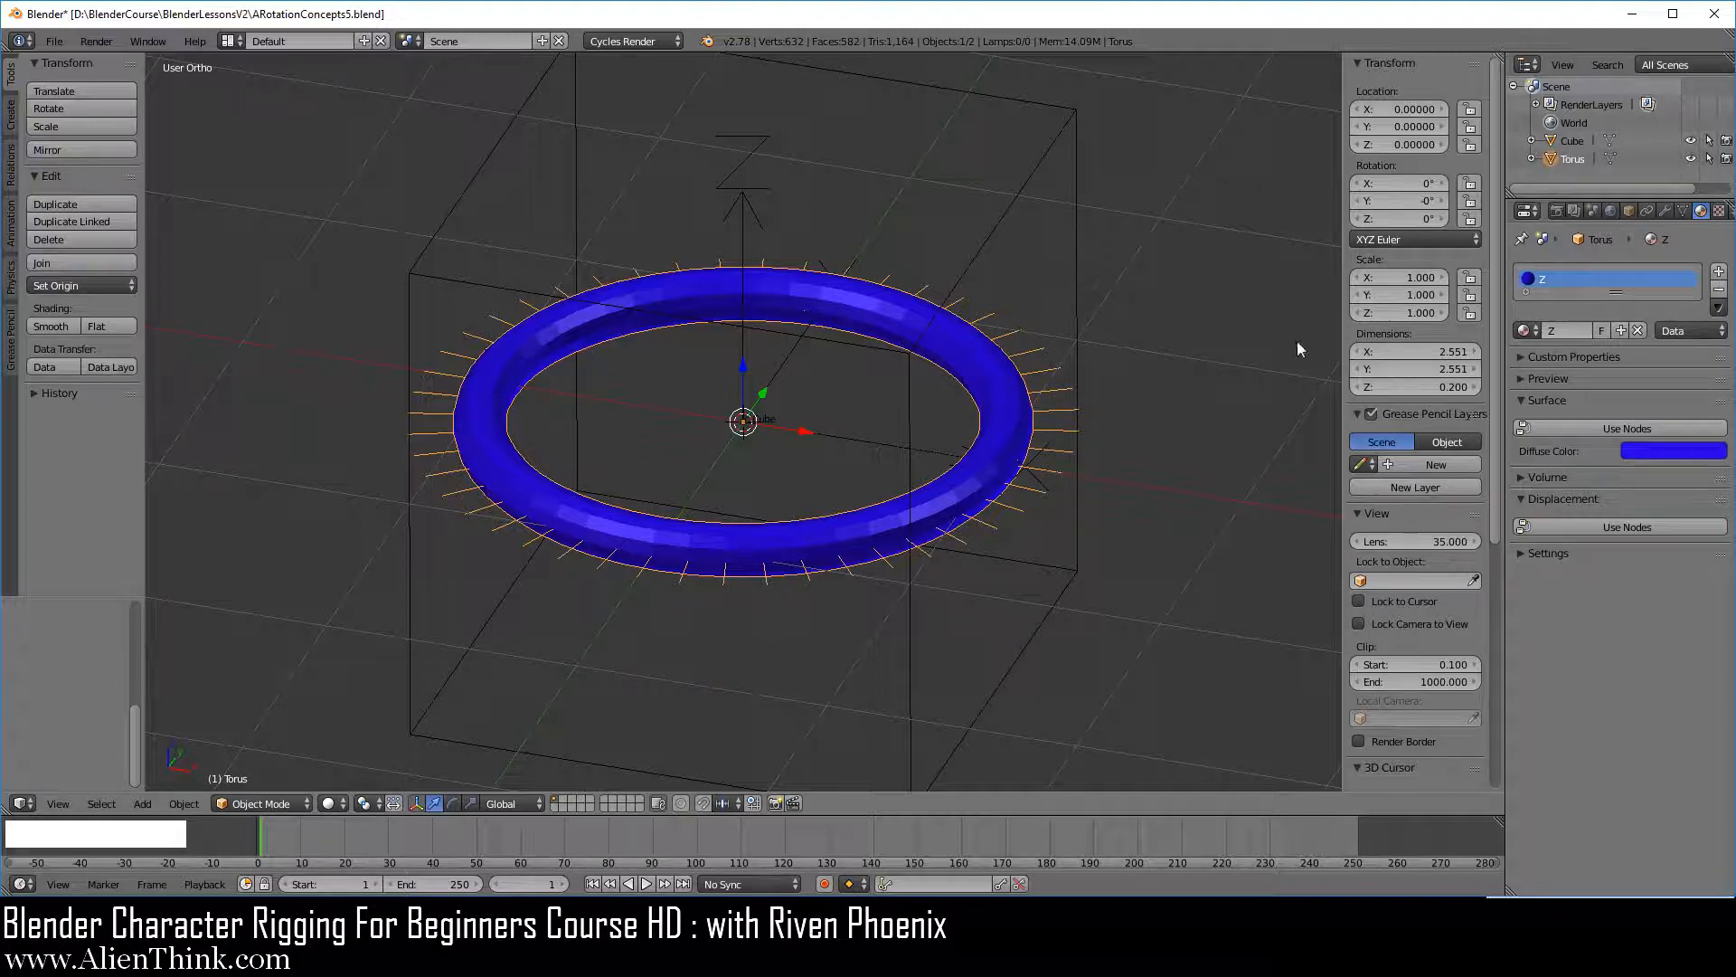
Add a Copy Location constraint to the torus with the Cube as its target.
click(1646, 209)
click(1609, 271)
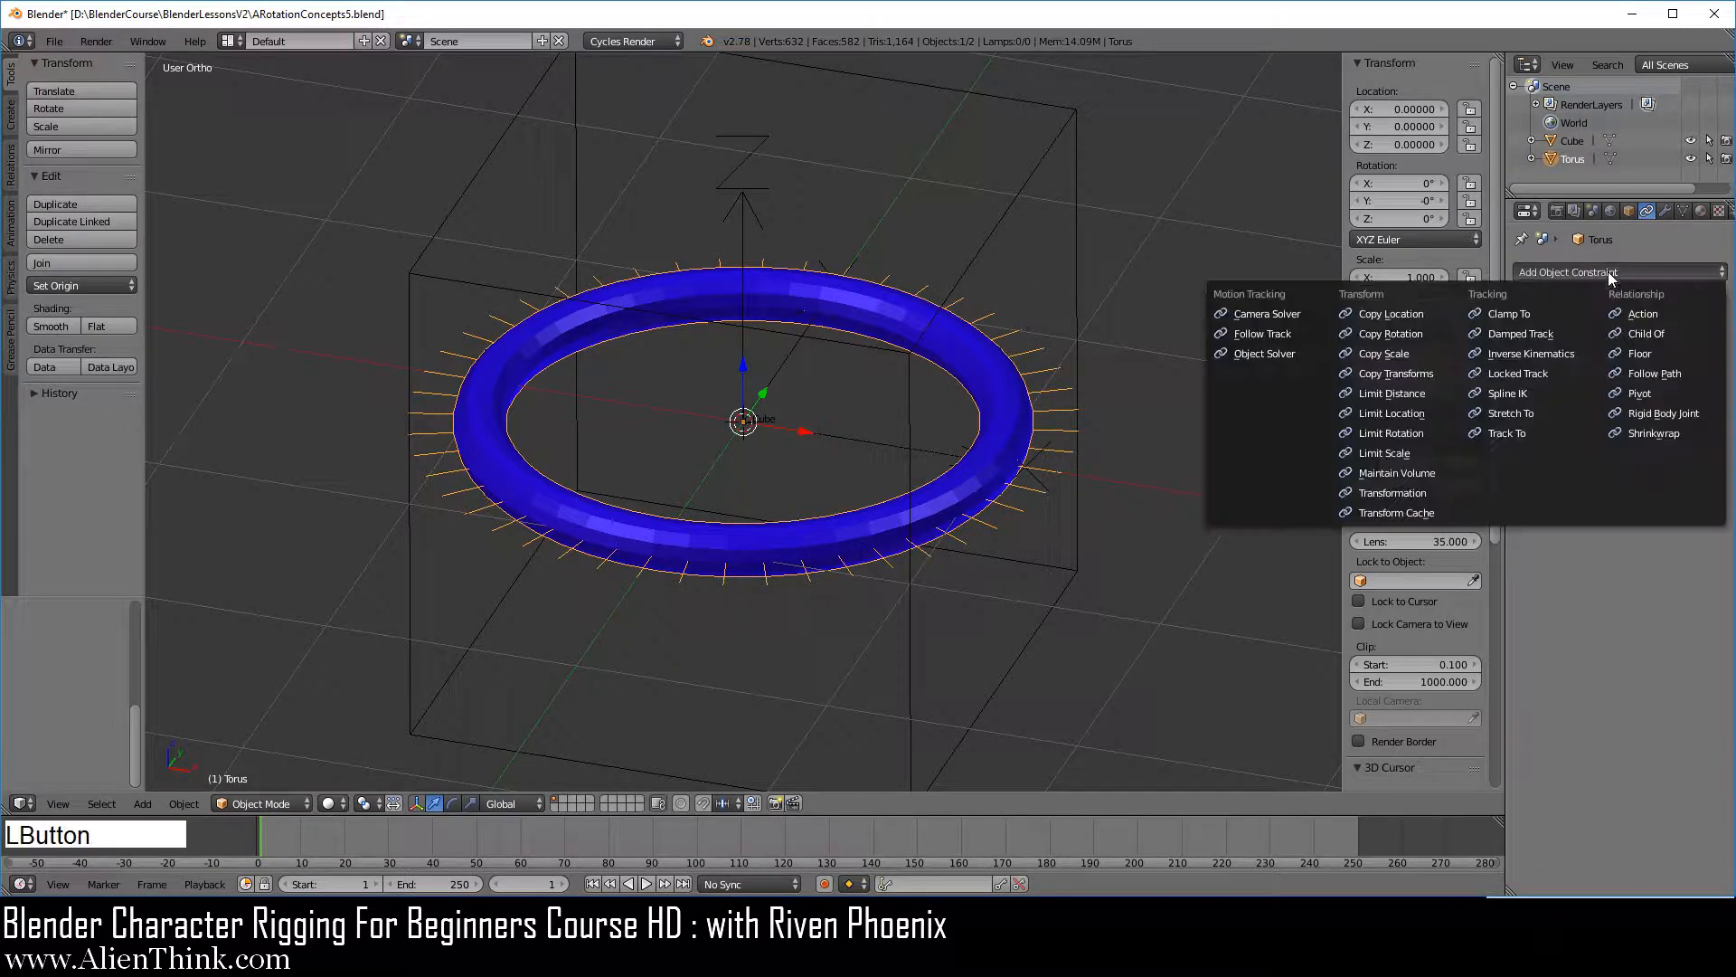
click(1371, 313)
click(1715, 339)
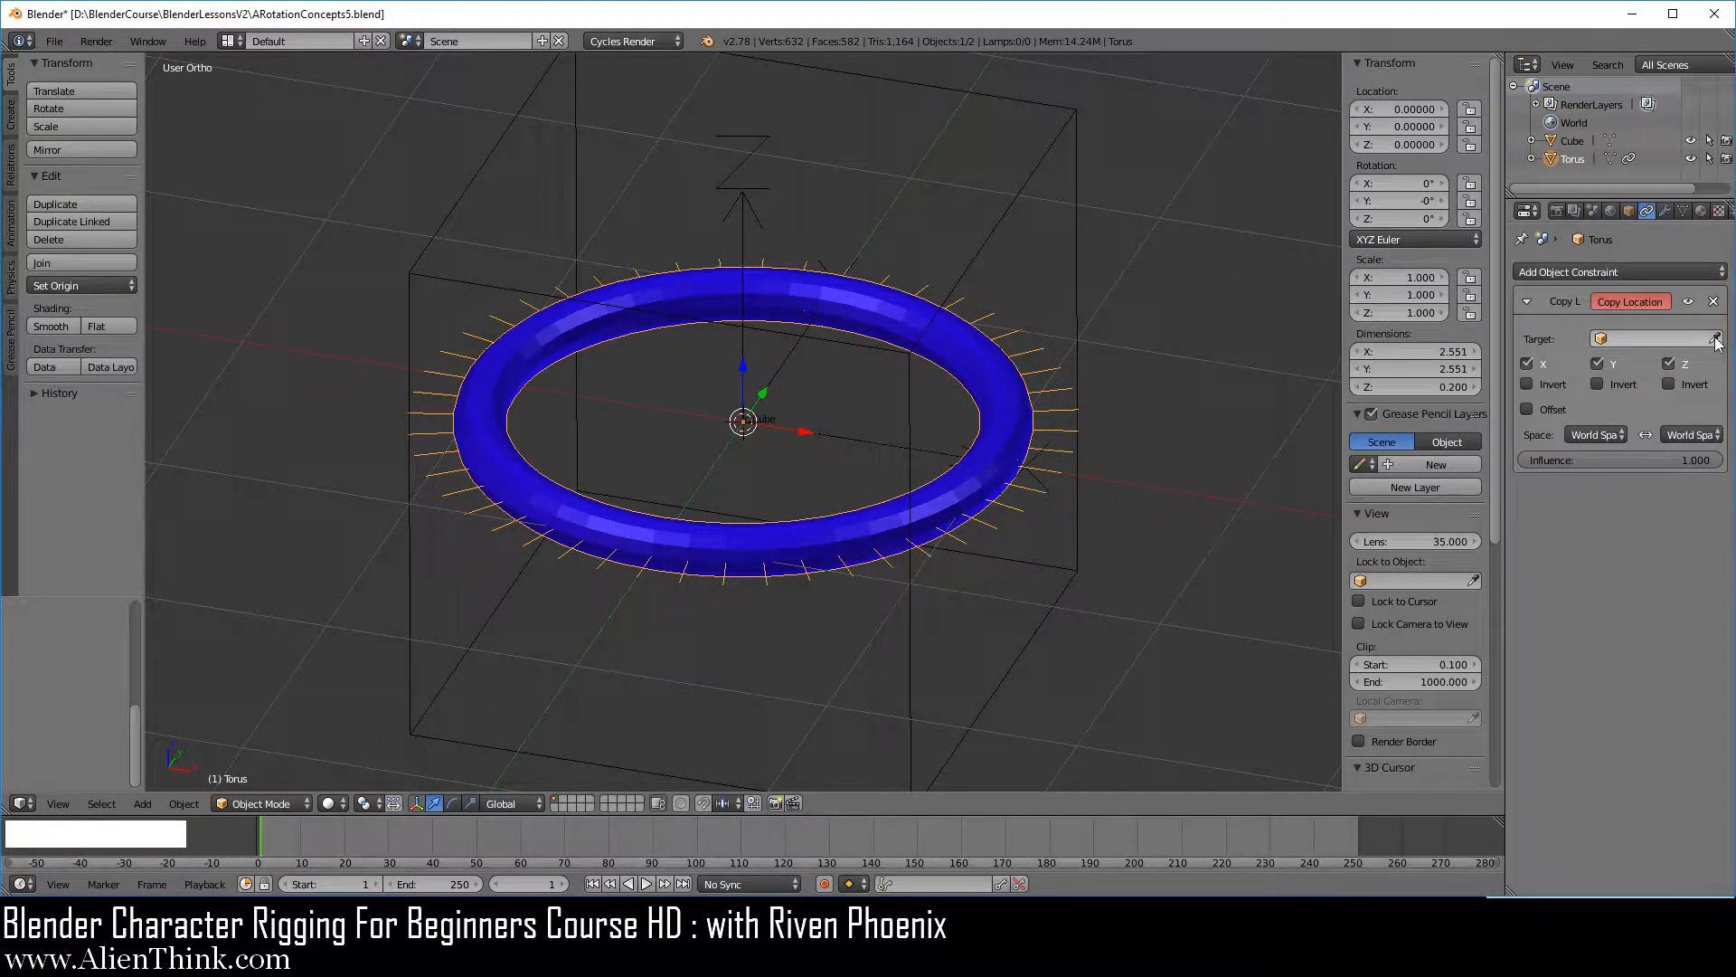
click(1081, 233)
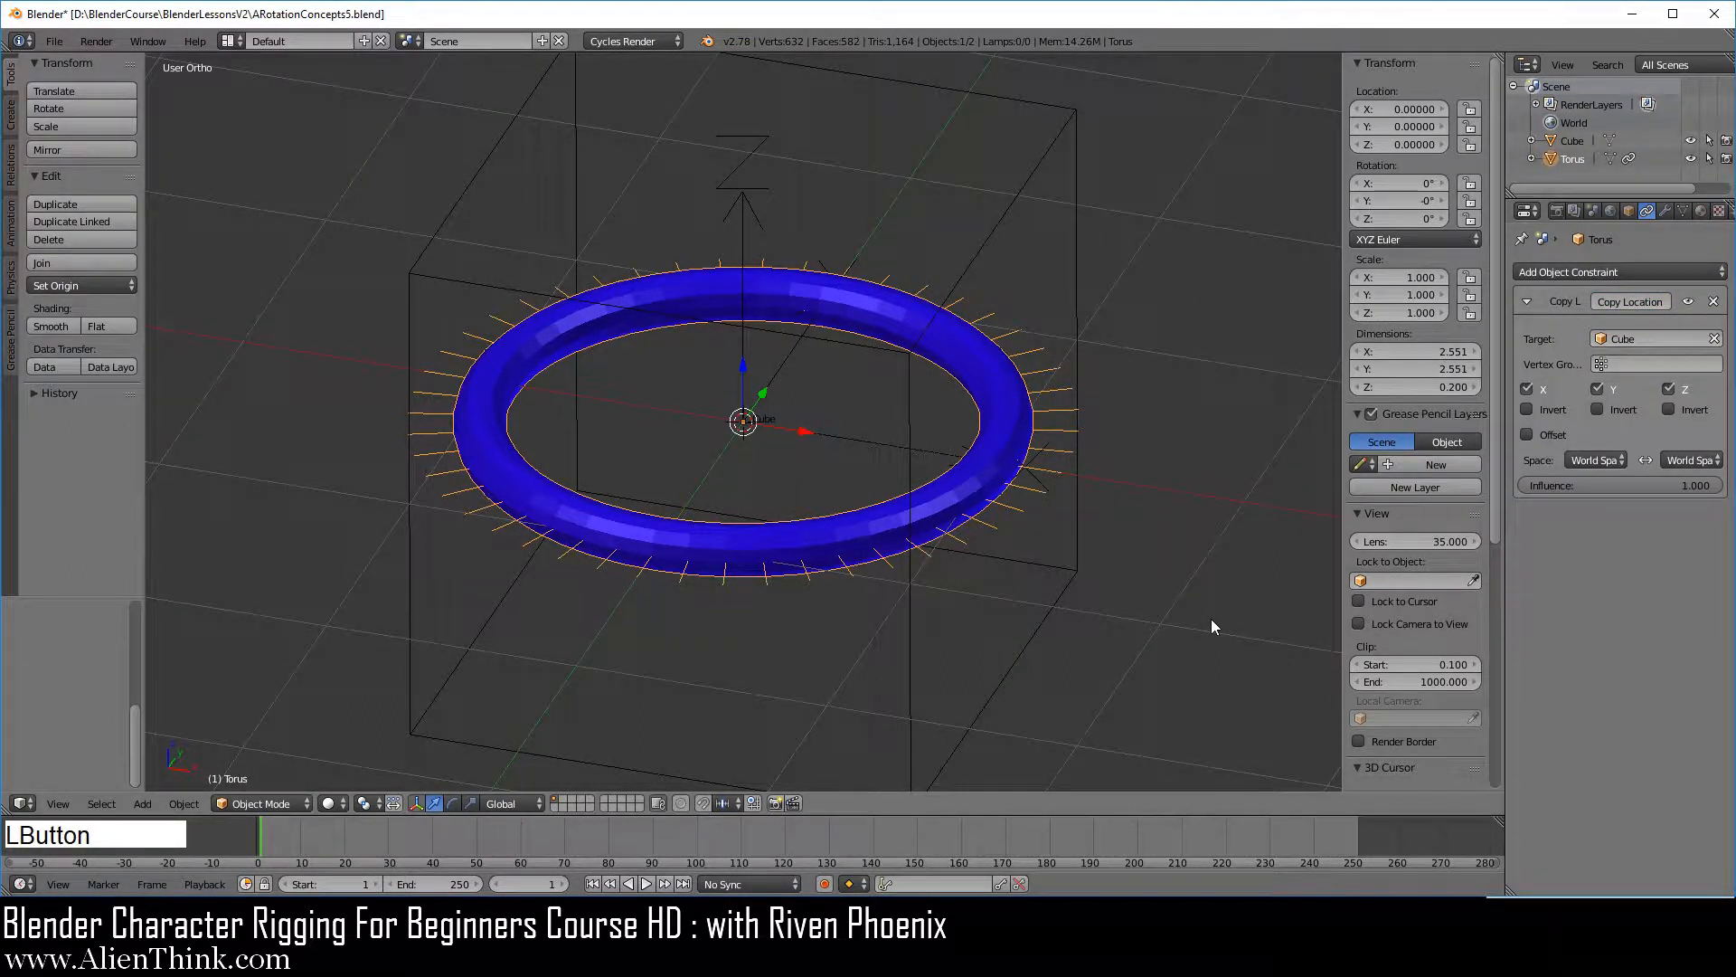
Add a Copy Rotation constraint to the torus targeting the Cube, and limit it to the Z axis by disabling X and Y.
right_drag(1093, 316, 1020, 357)
right_click(1120, 320)
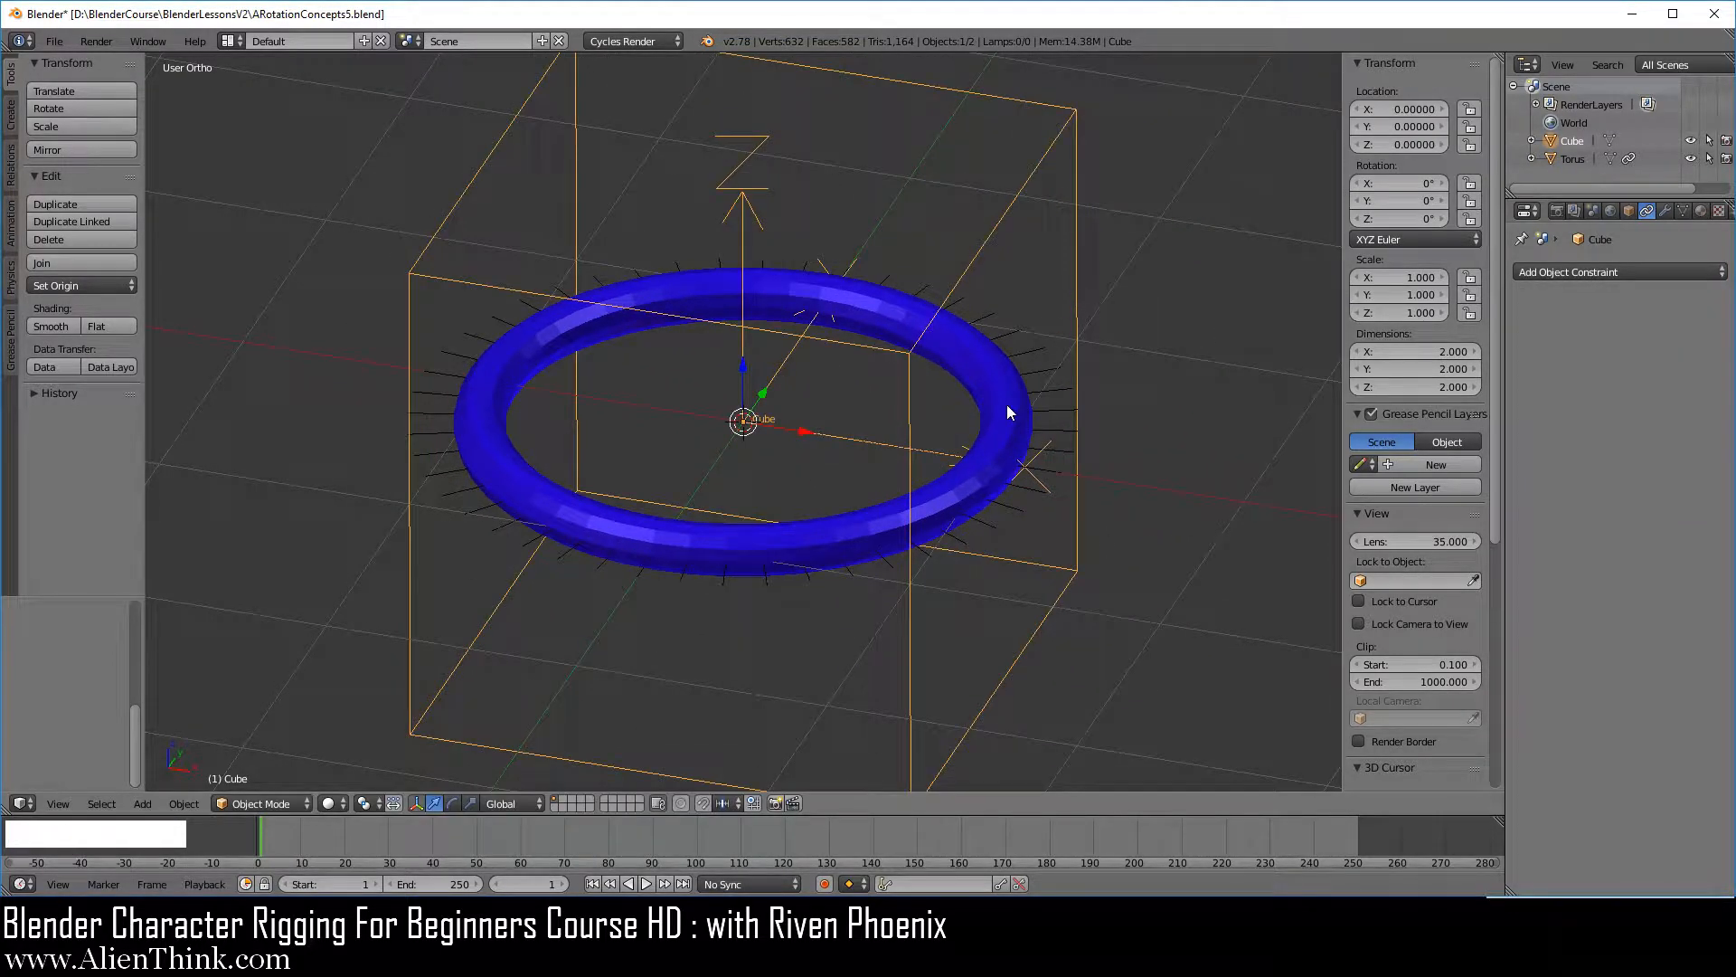
right_click(1007, 404)
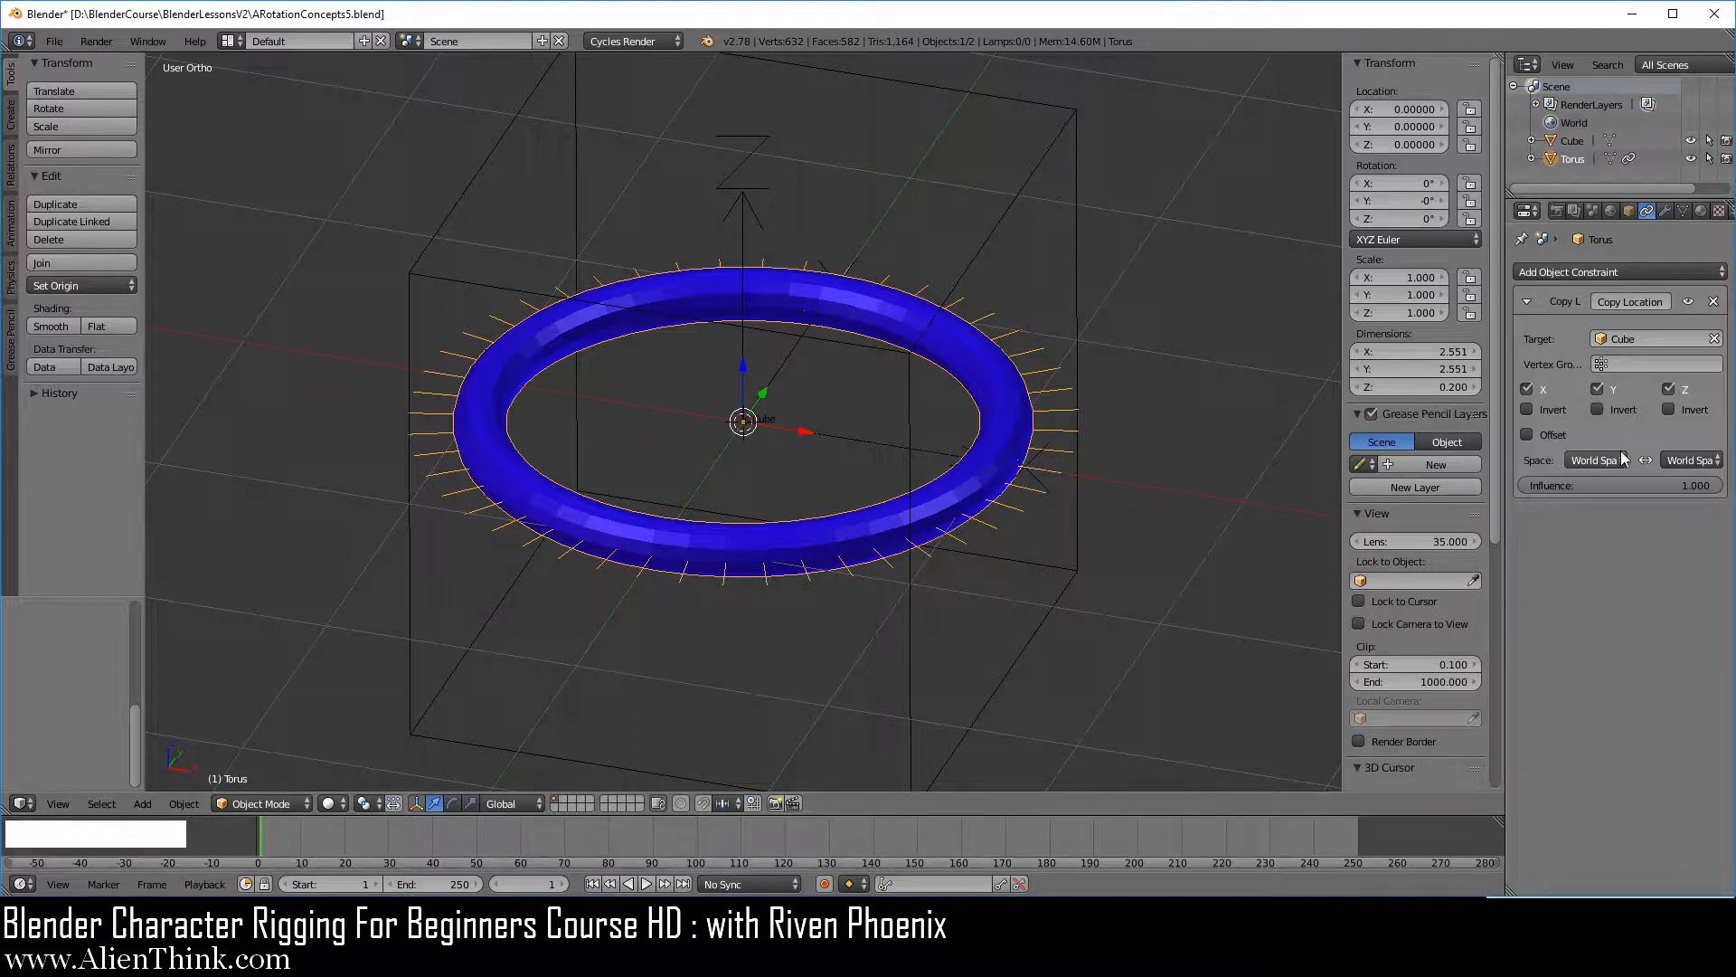
click(1526, 300)
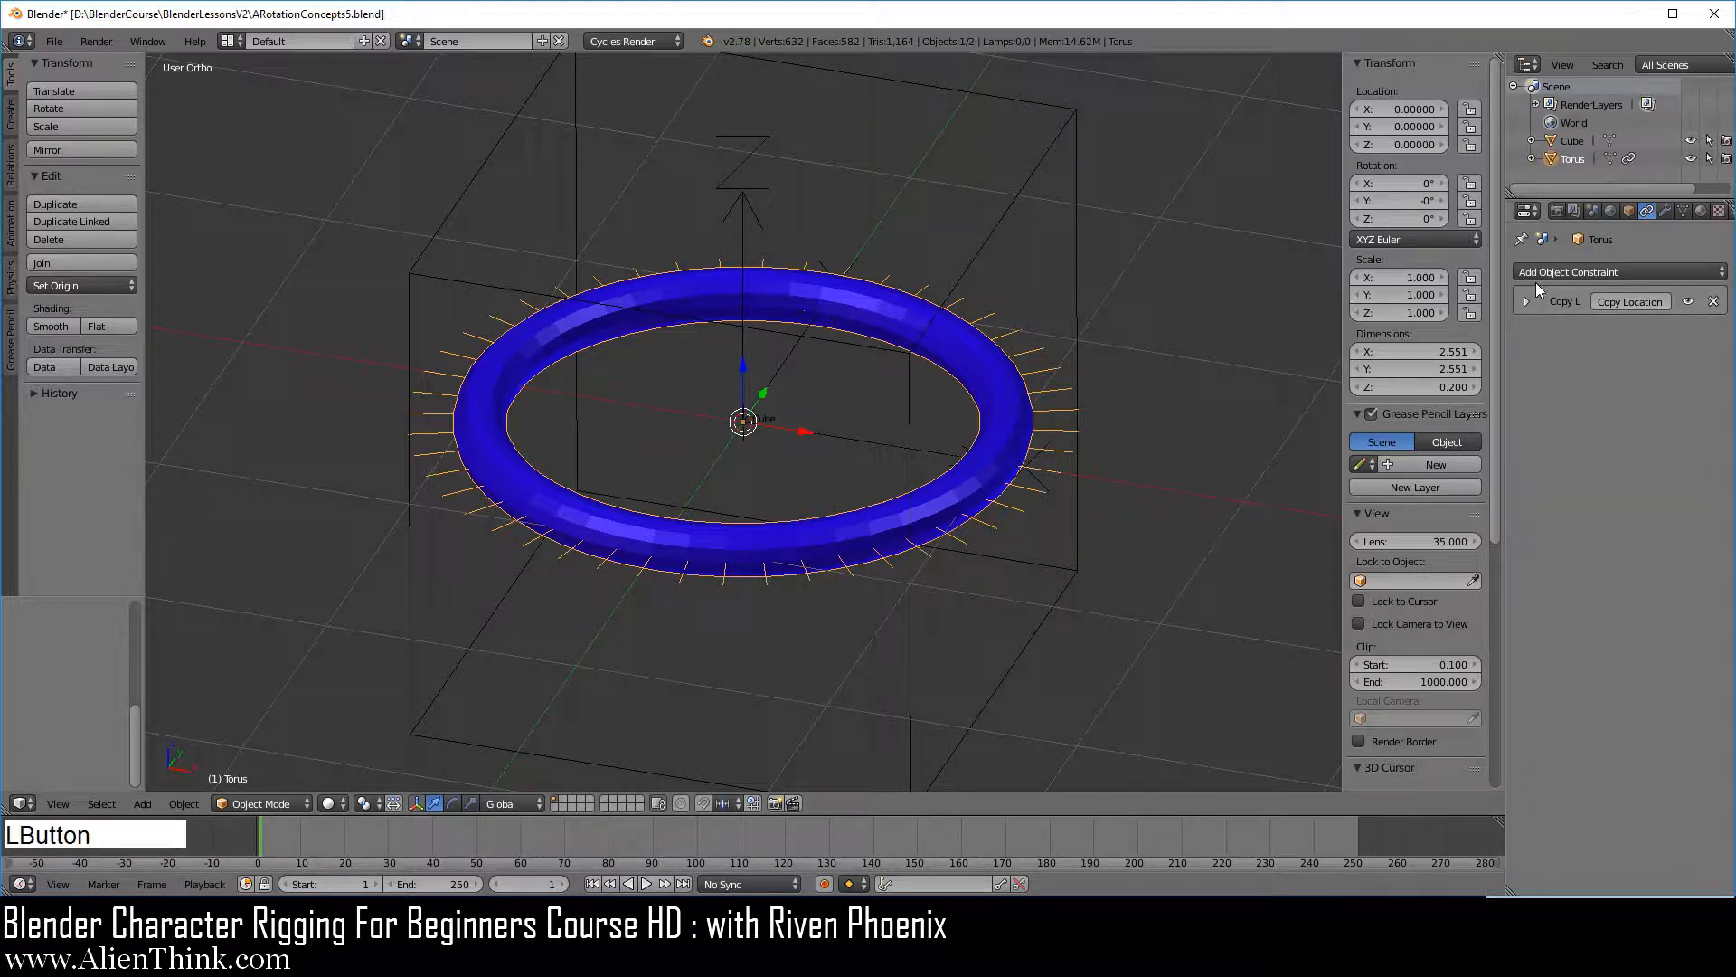
click(1537, 274)
click(1395, 332)
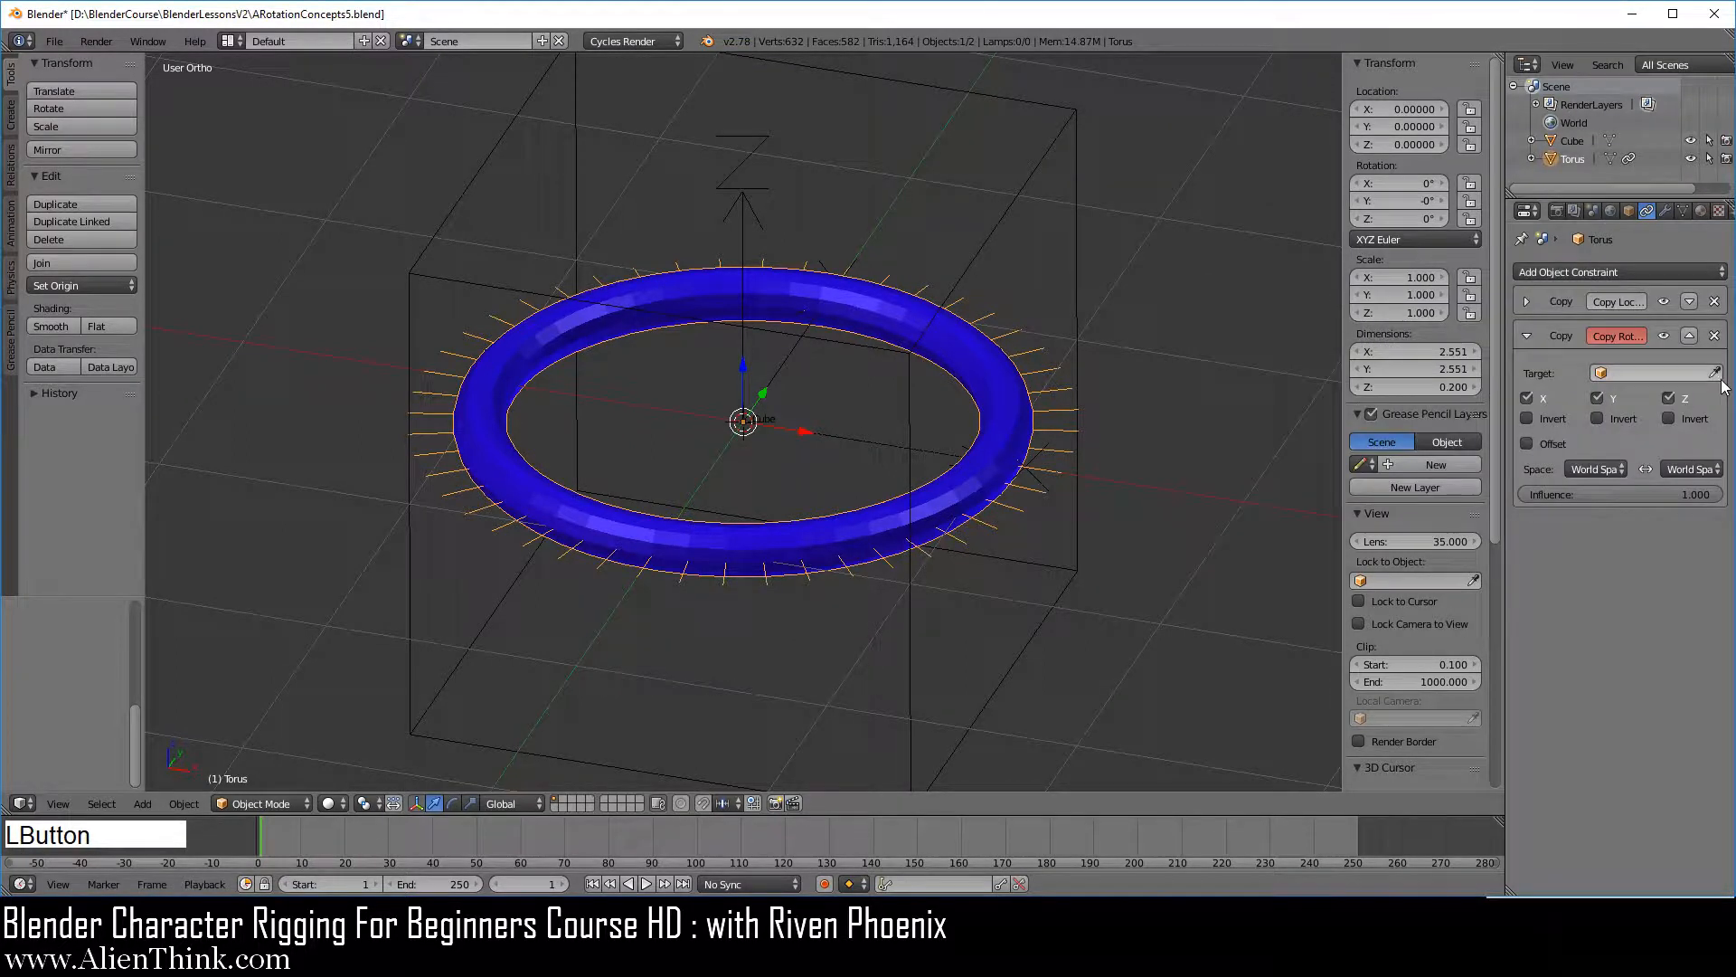
click(1099, 233)
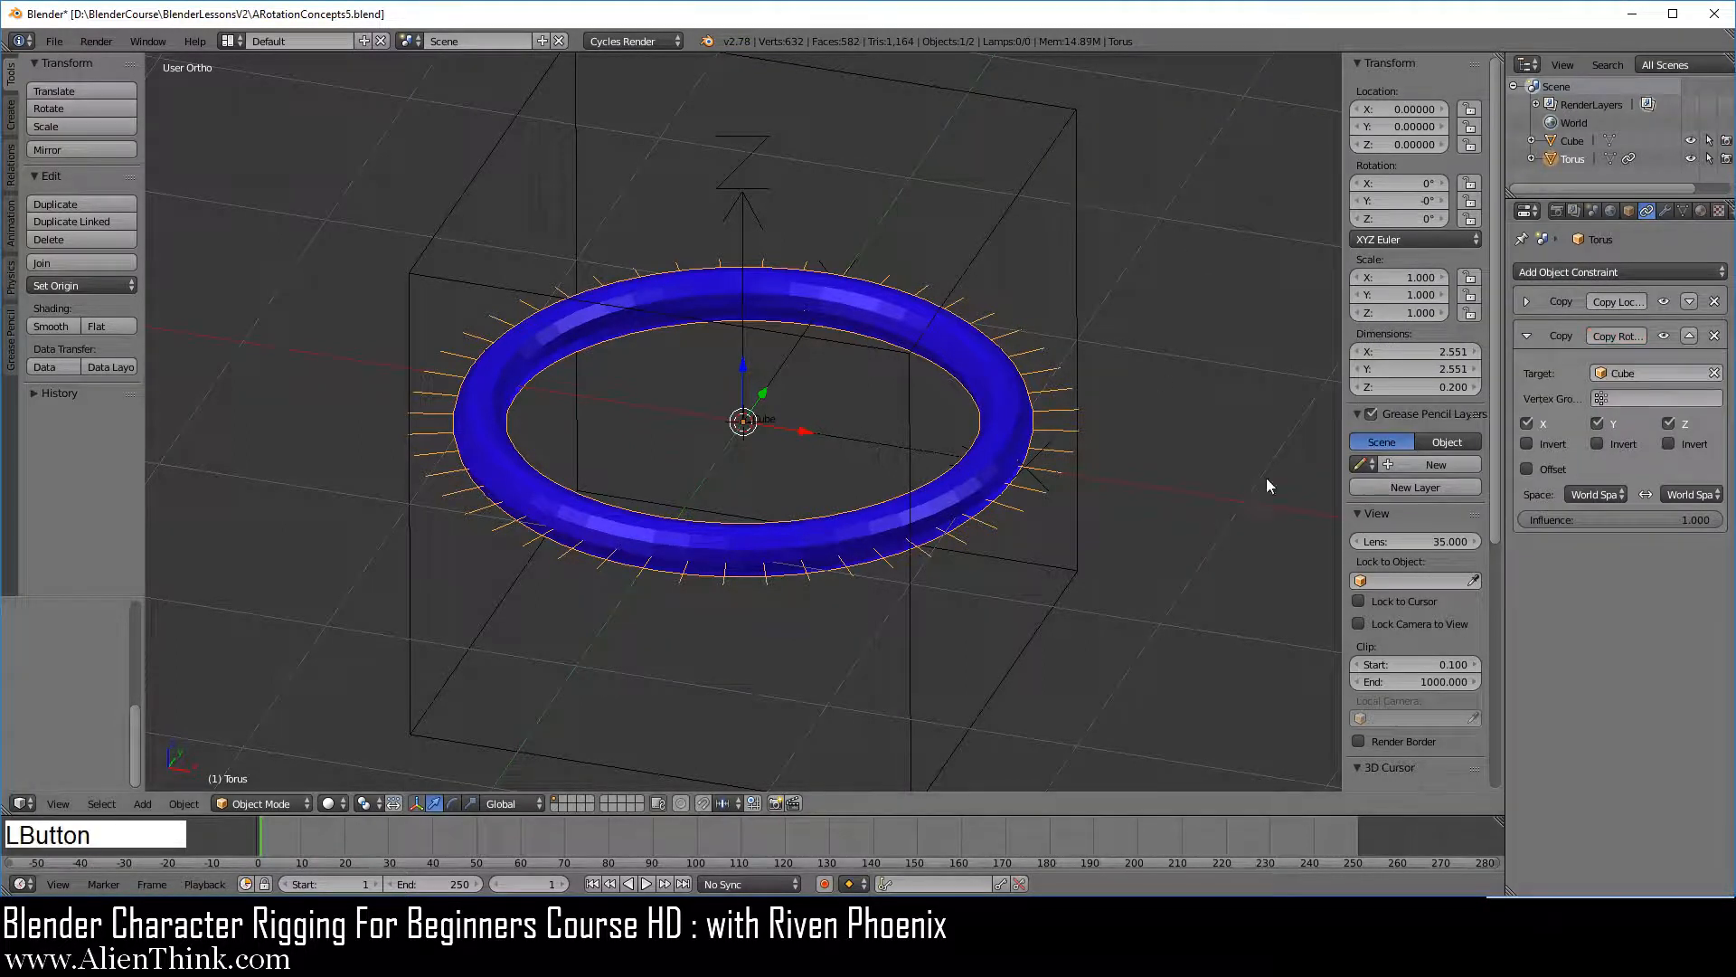
click(1598, 423)
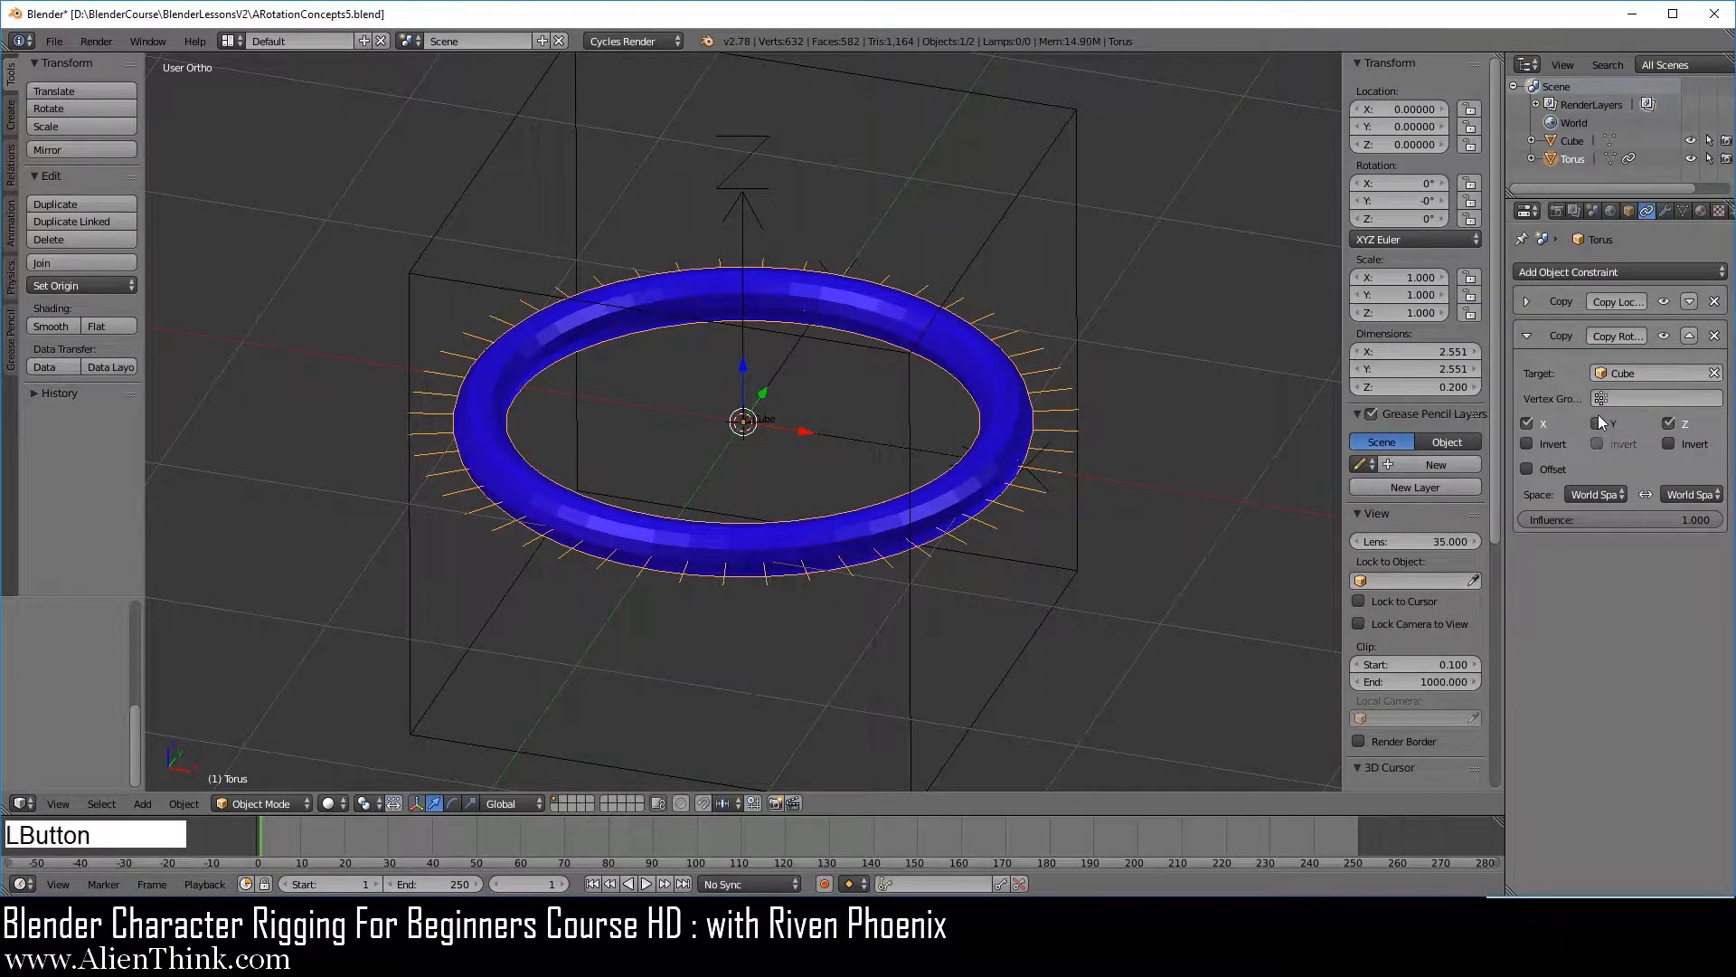
click(1530, 423)
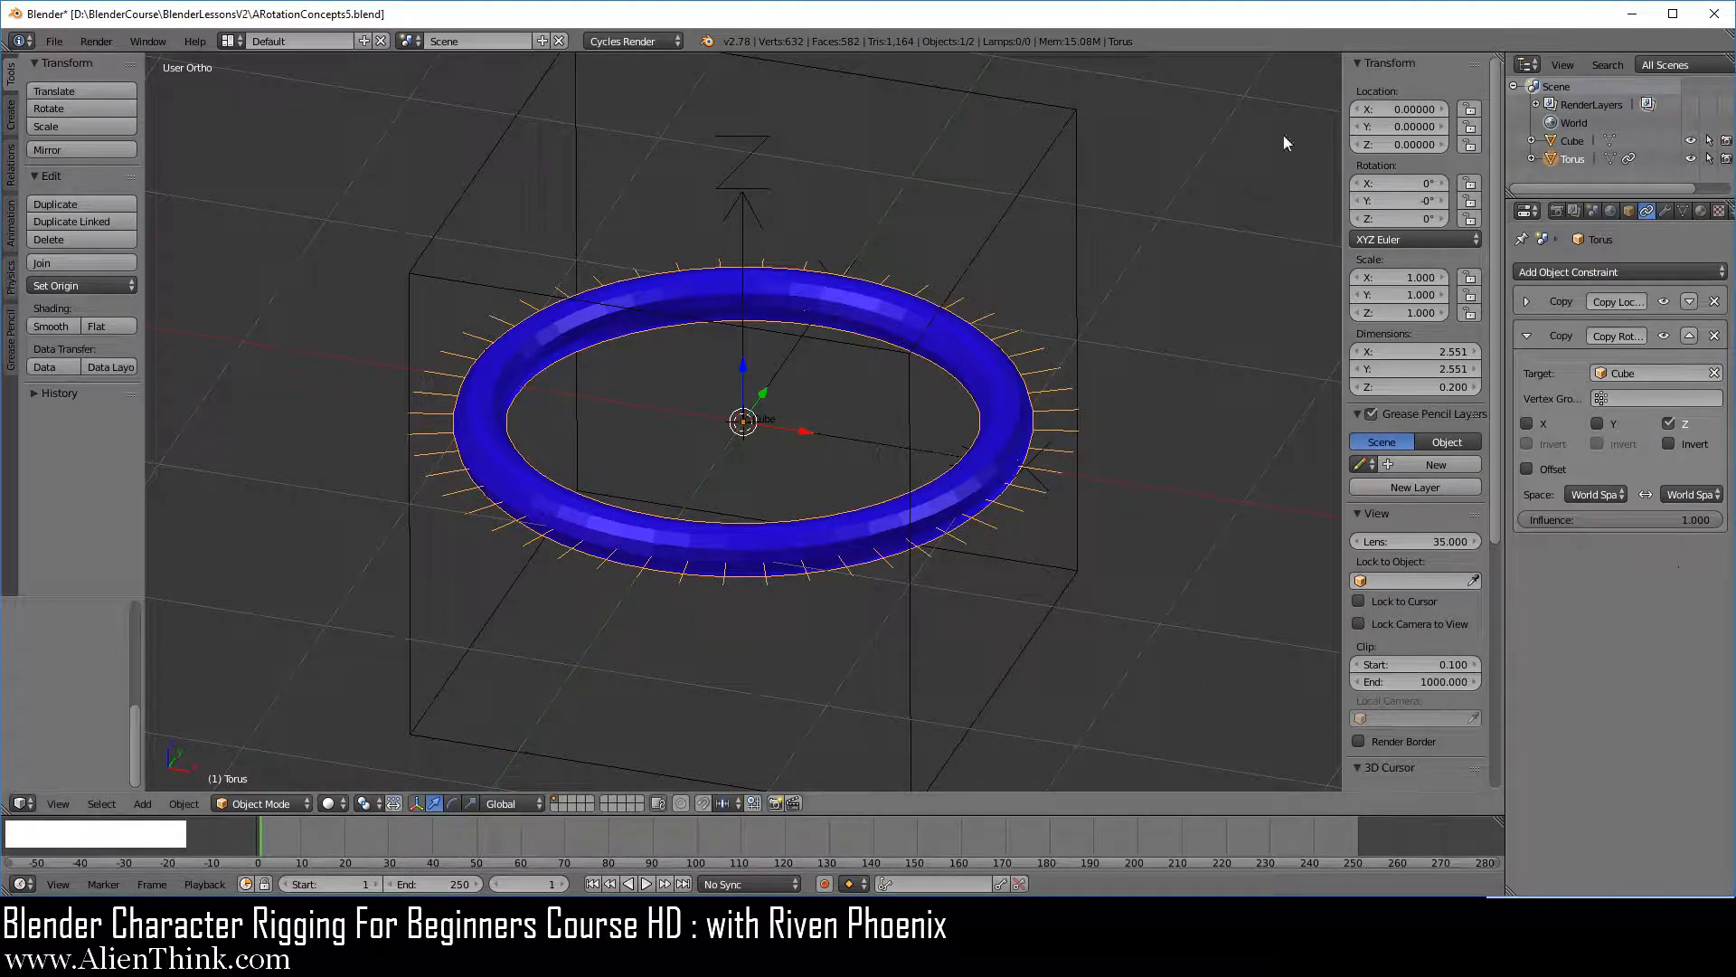
Rotate the cube to X 28.9°, Y 27.6° and Z 8.8° to test the torus's rotation constraint.
right_click(1079, 170)
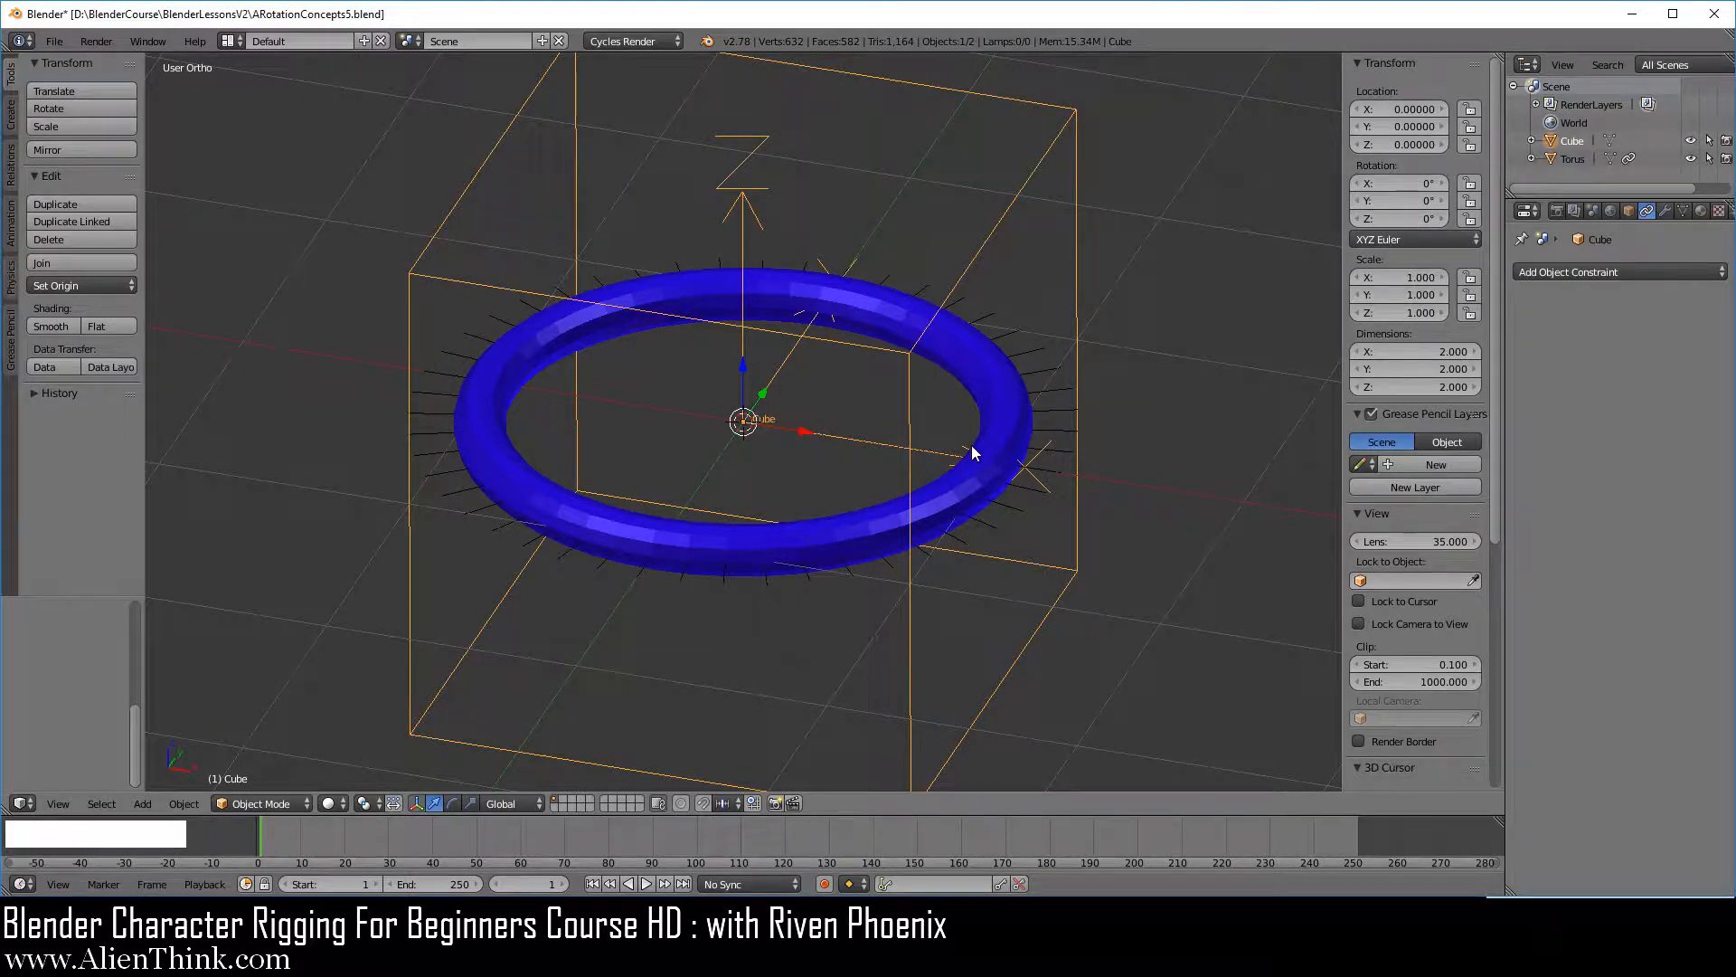
scroll(971, 445, down, 2)
middle_drag(973, 450, 887, 498)
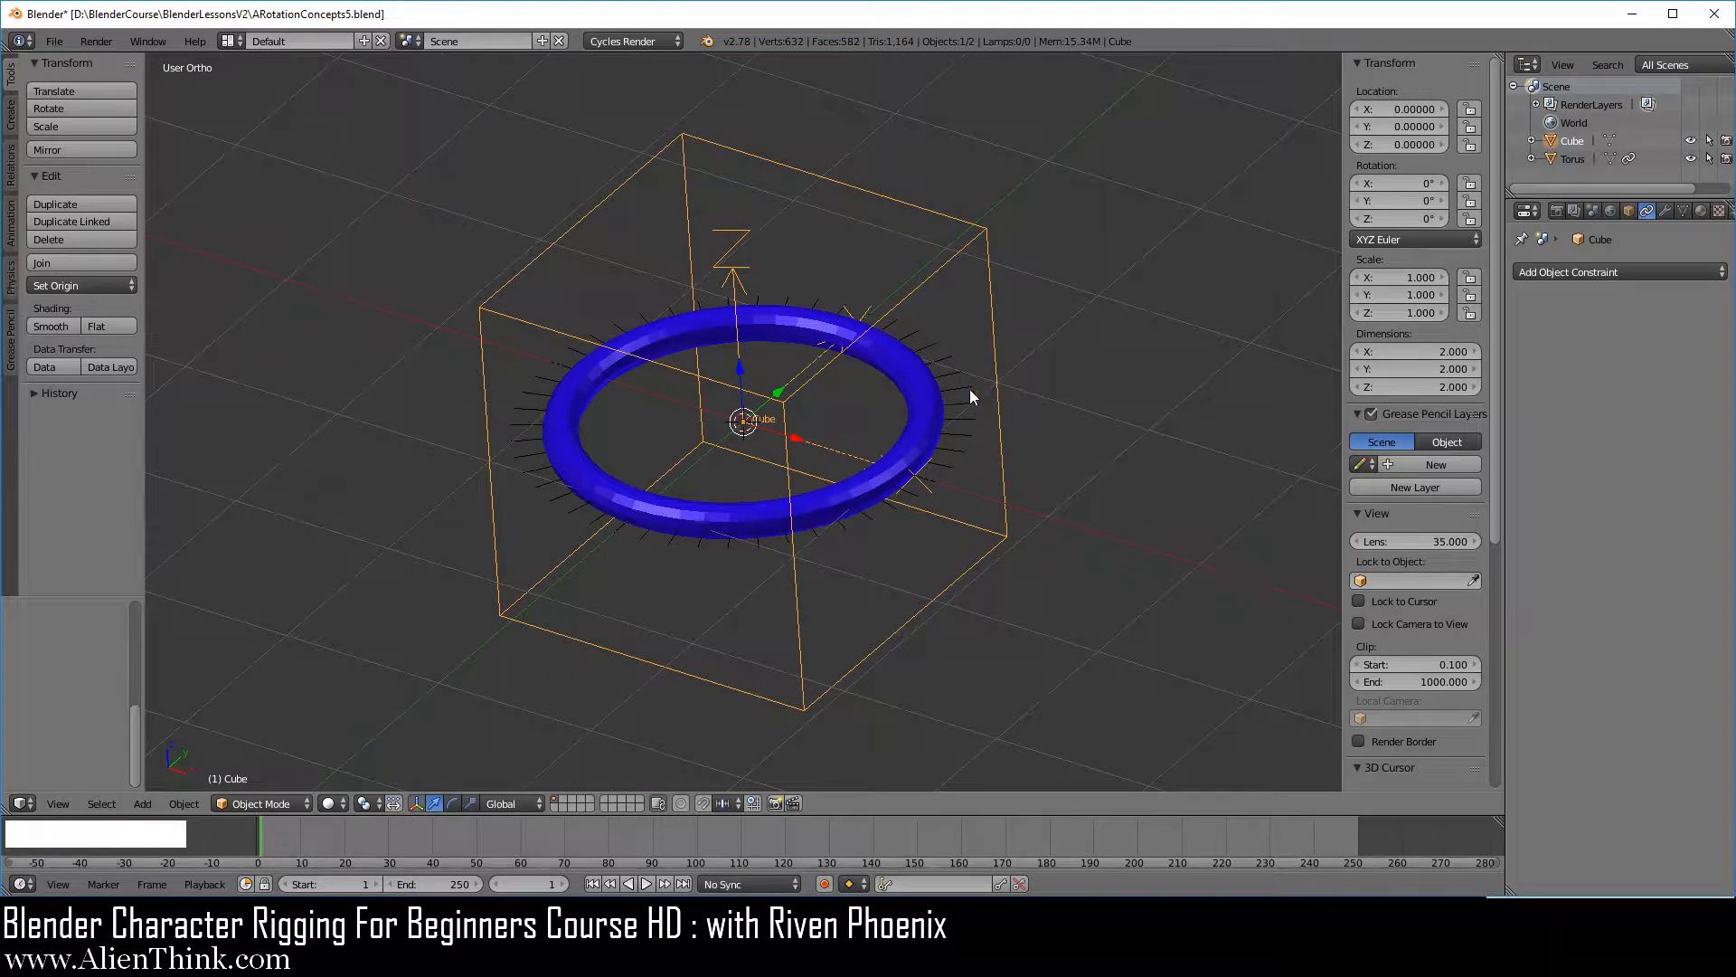
right_click(995, 345)
drag(1369, 181, 1438, 218)
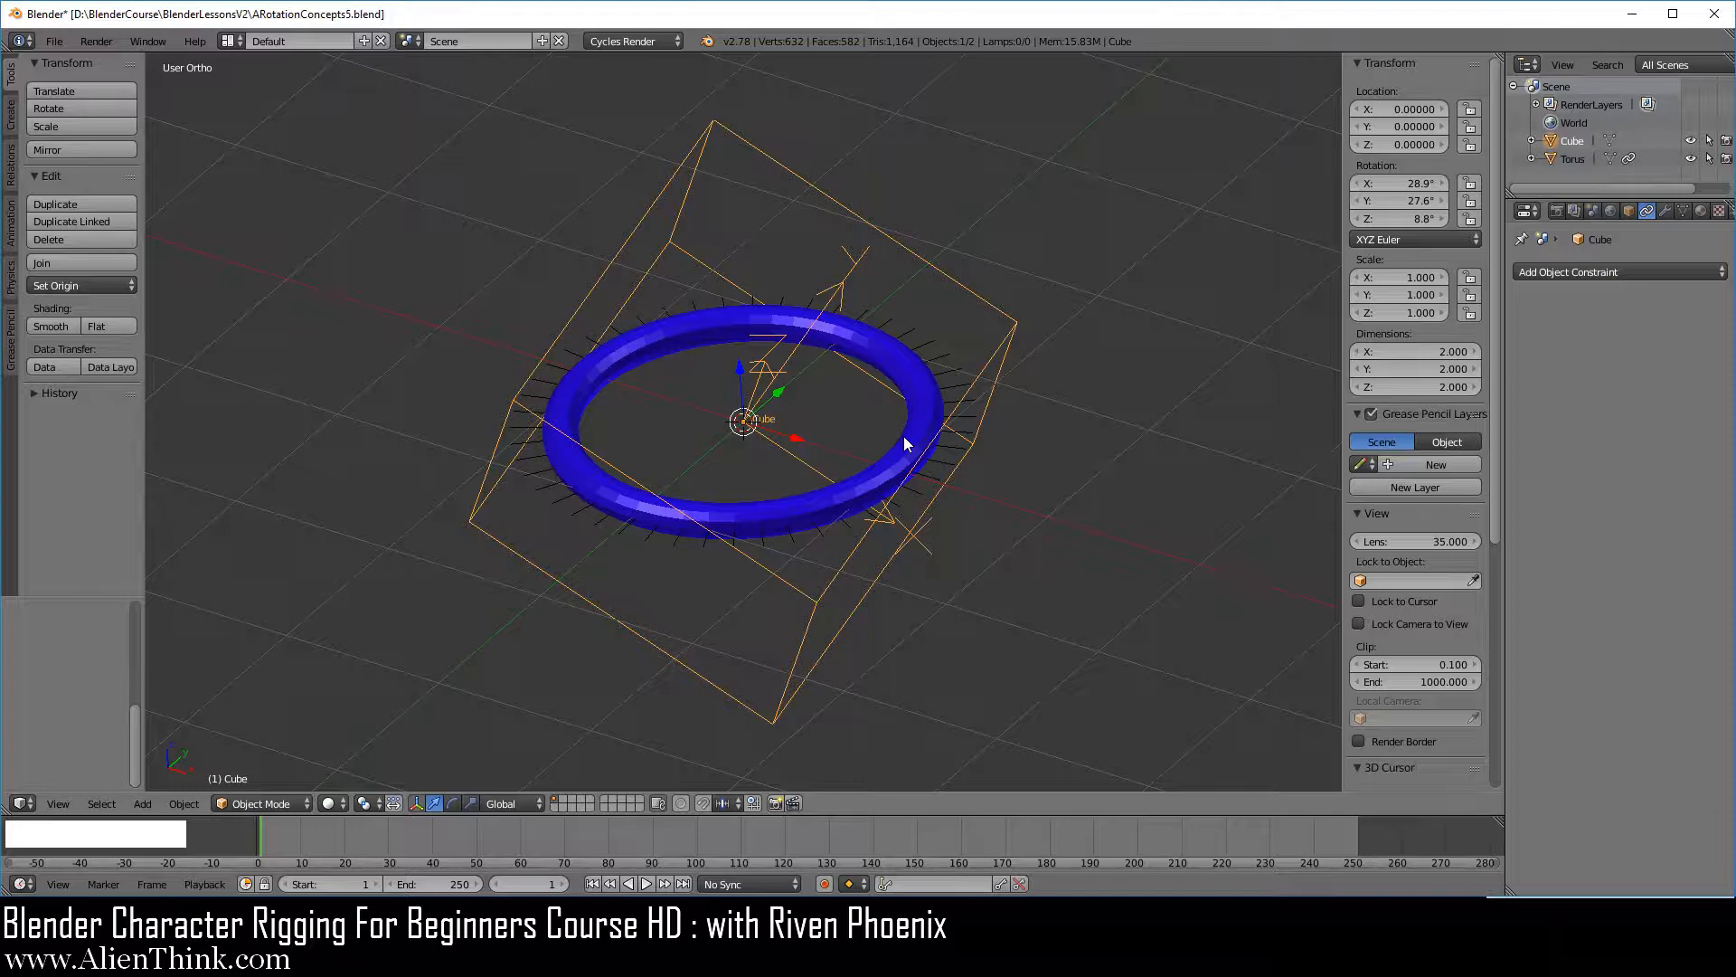
Compare the torus with the tilted cube from another angle and clear the cube's rotation.
middle_drag(1078, 307, 1063, 328)
middle_drag(491, 292, 486, 250)
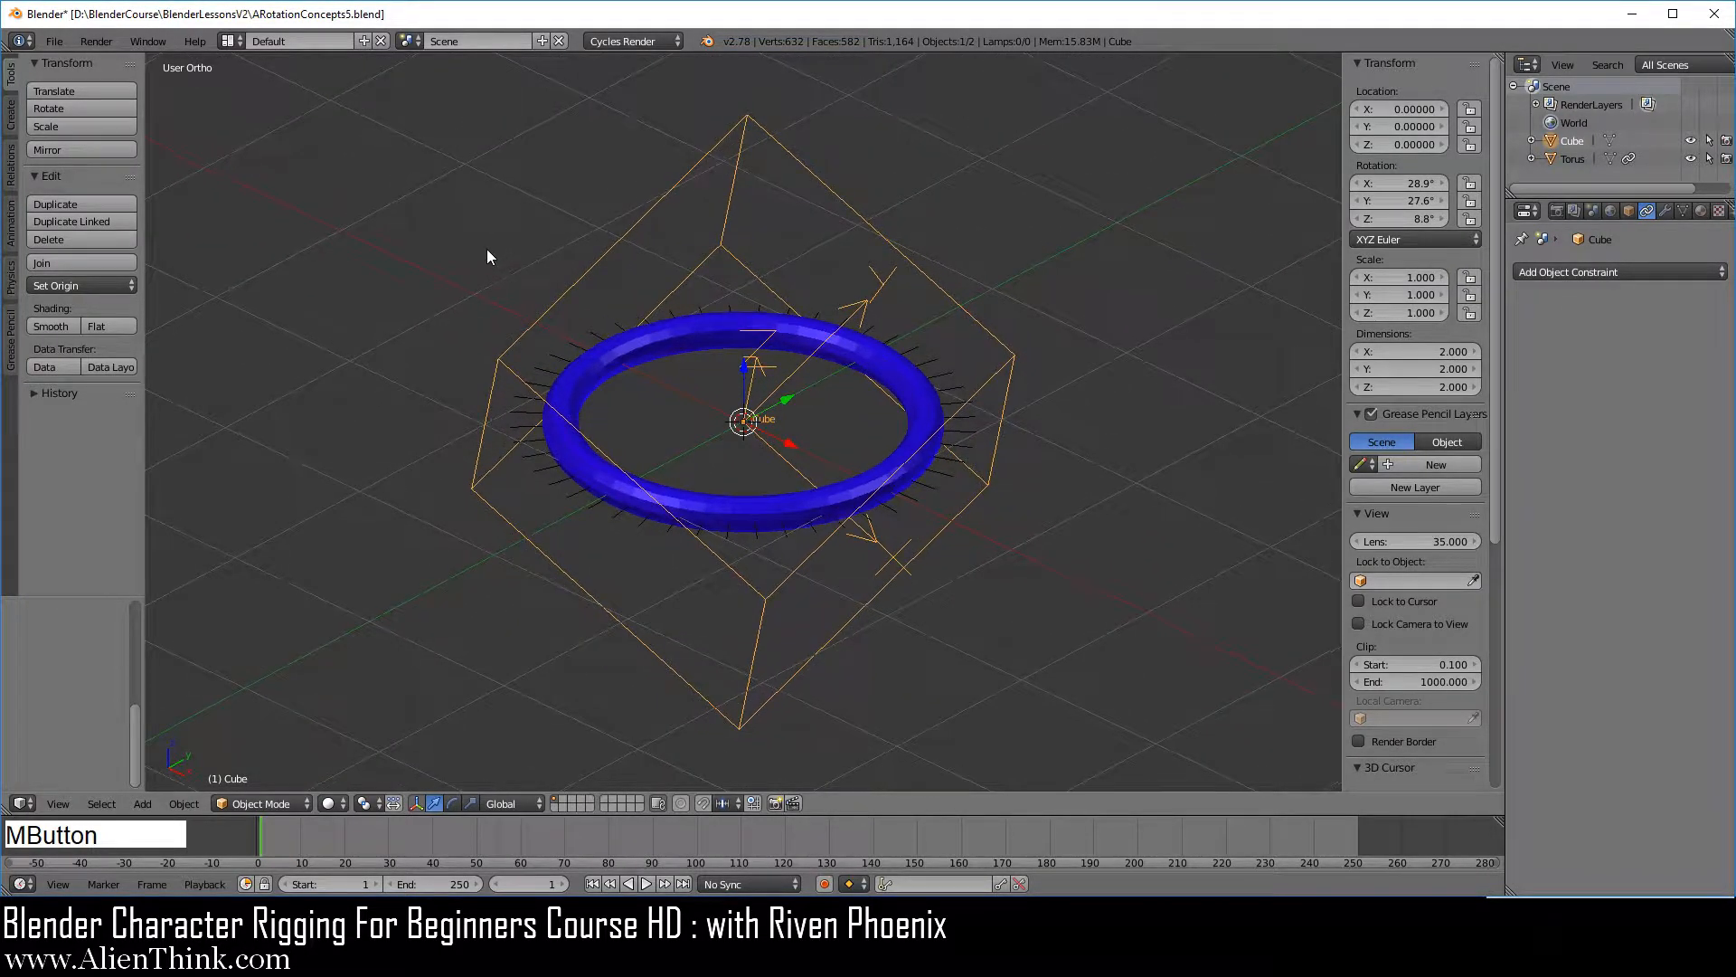
right_click(918, 409)
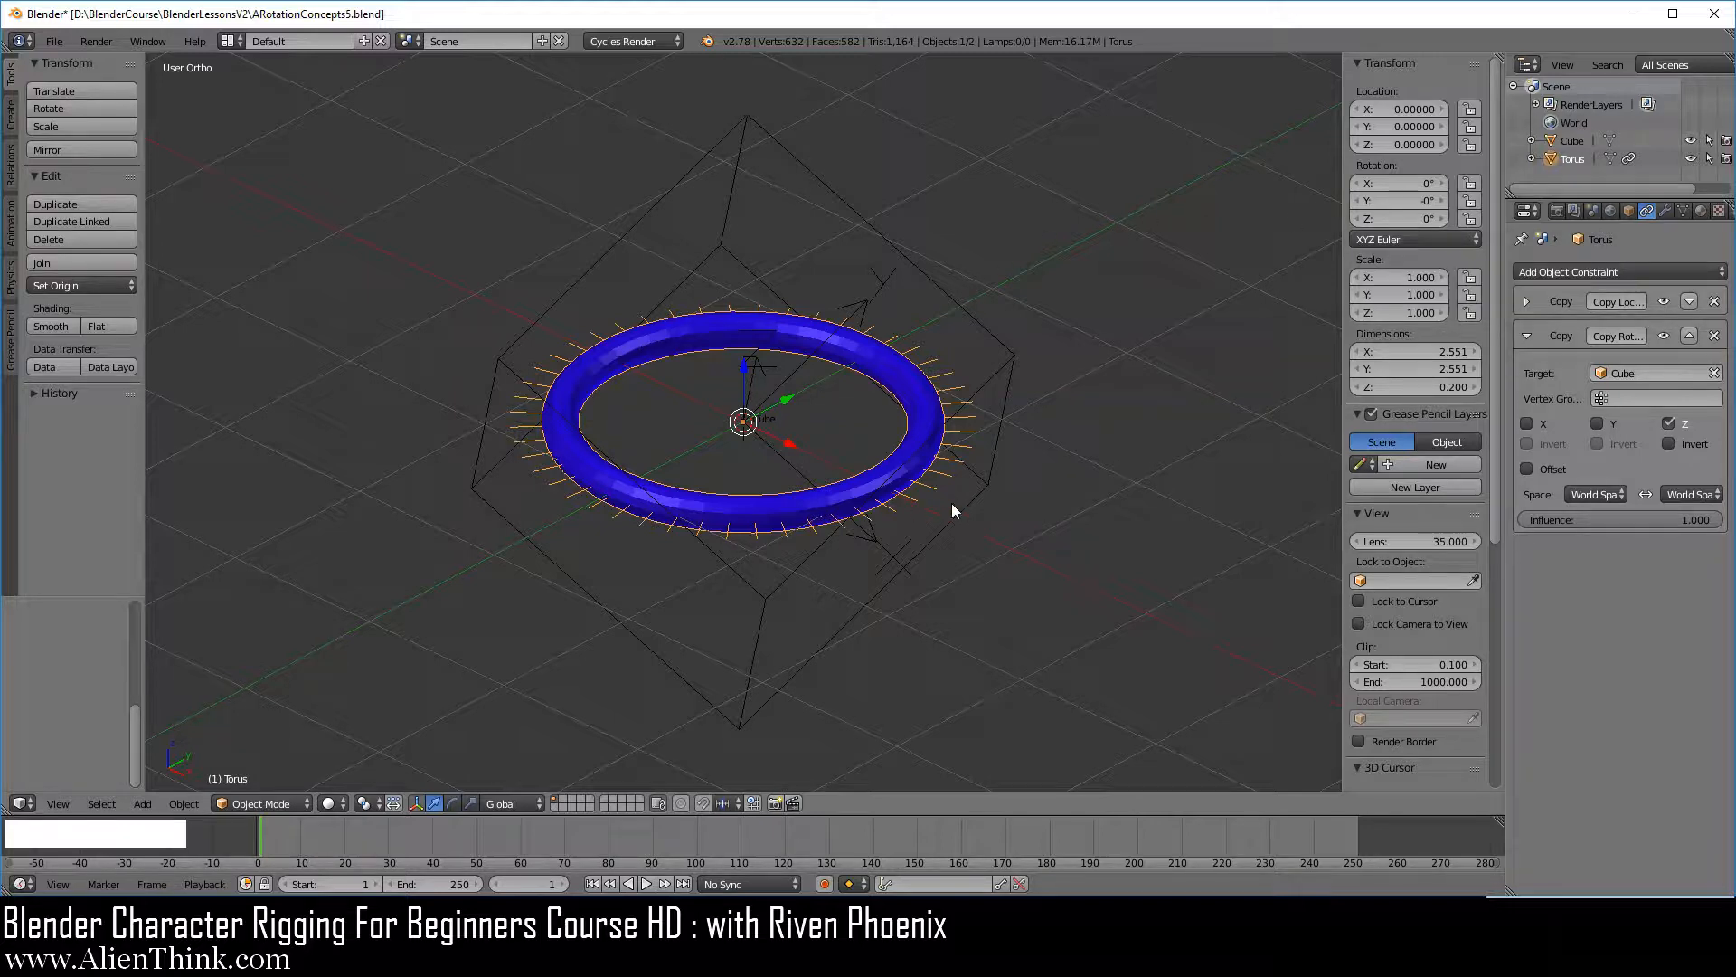
right_click(1018, 399)
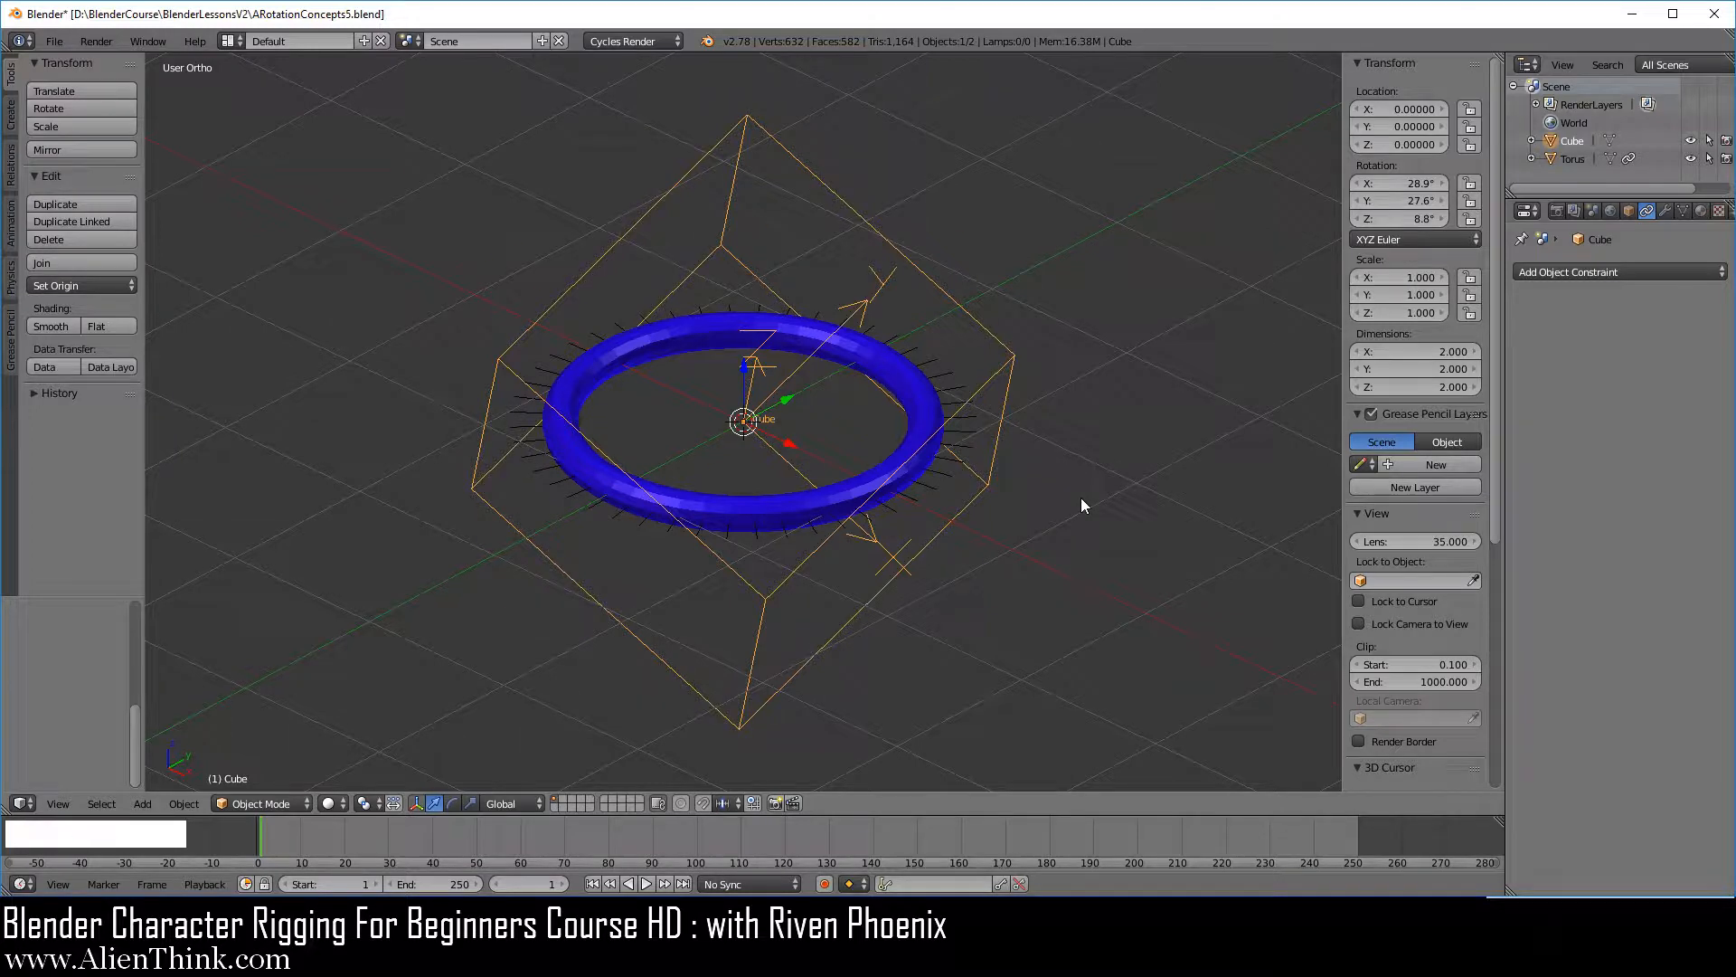
key(alt+r)
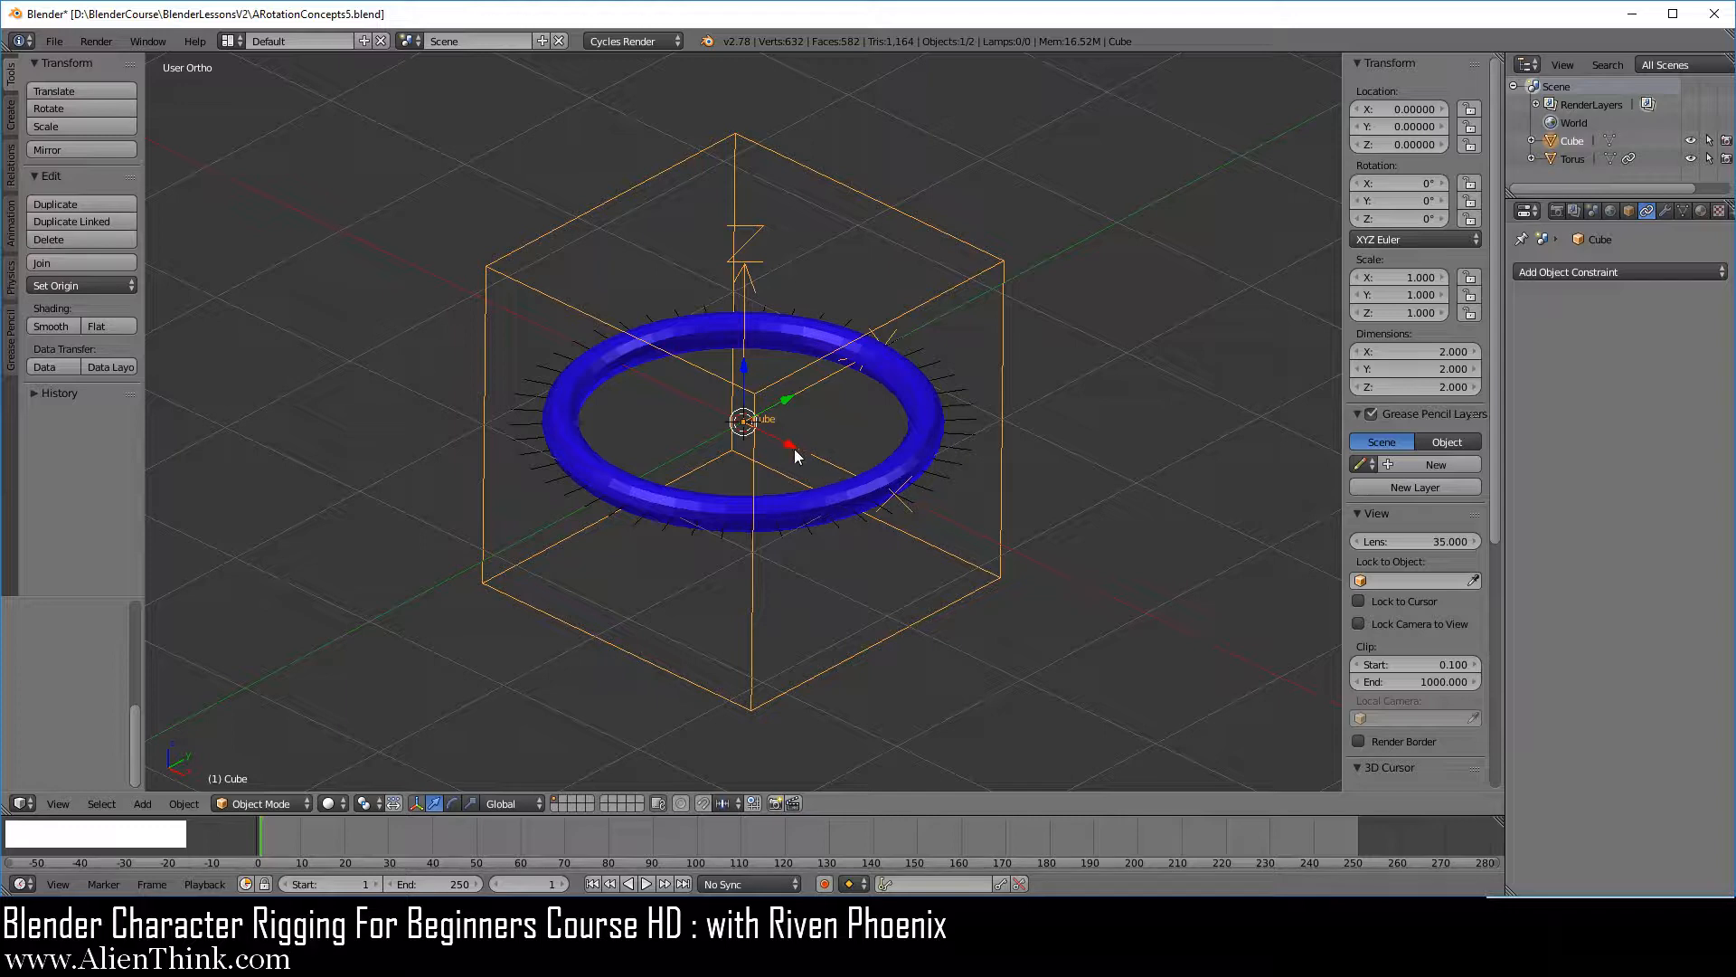
Duplicate the torus in place and scale the copy down to about 0.692 to form an inner ring.
right_click(909, 447)
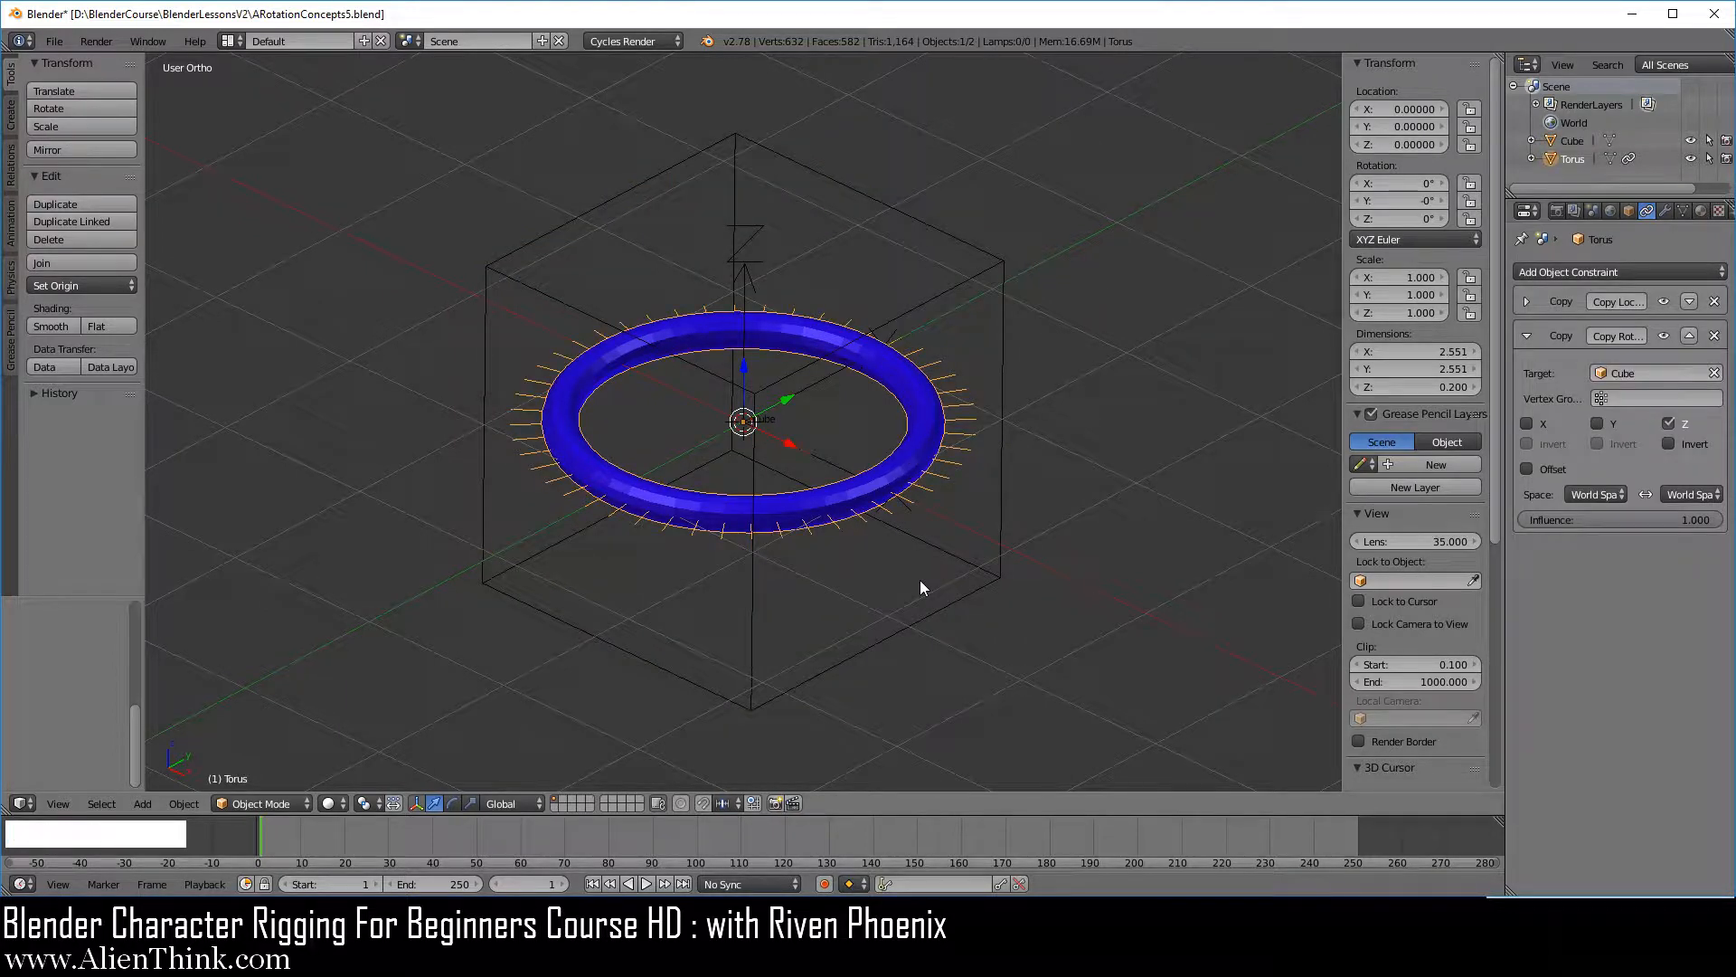
key(shift+d)
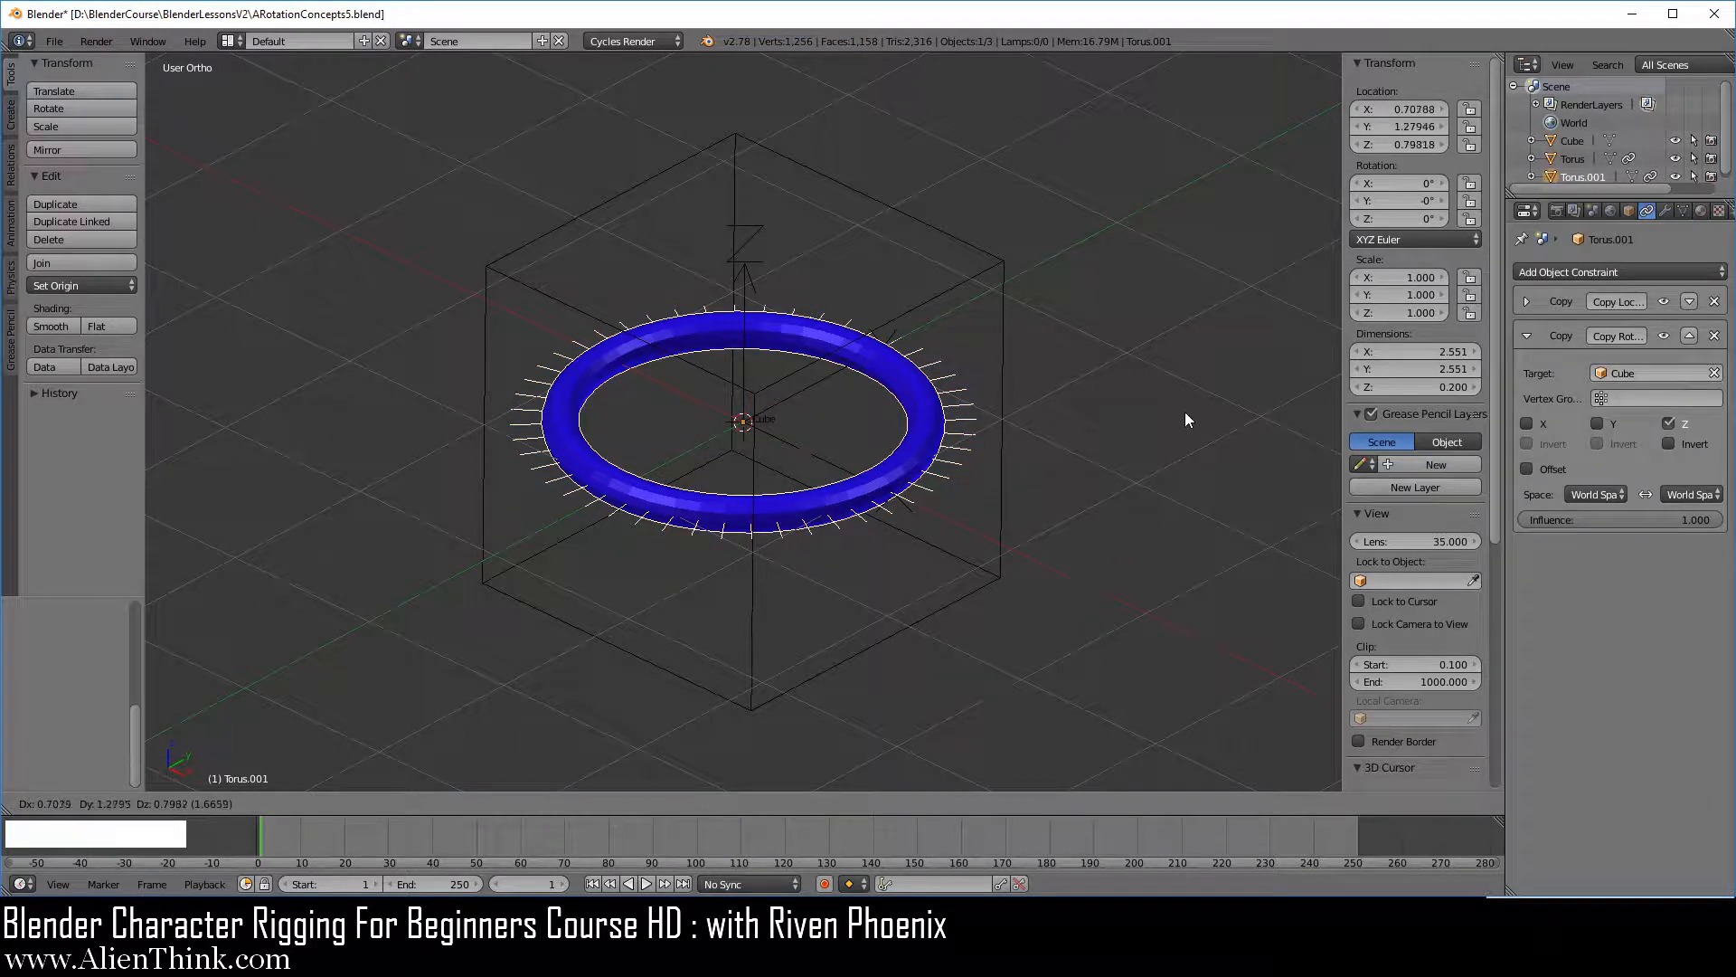
right_click(1185, 420)
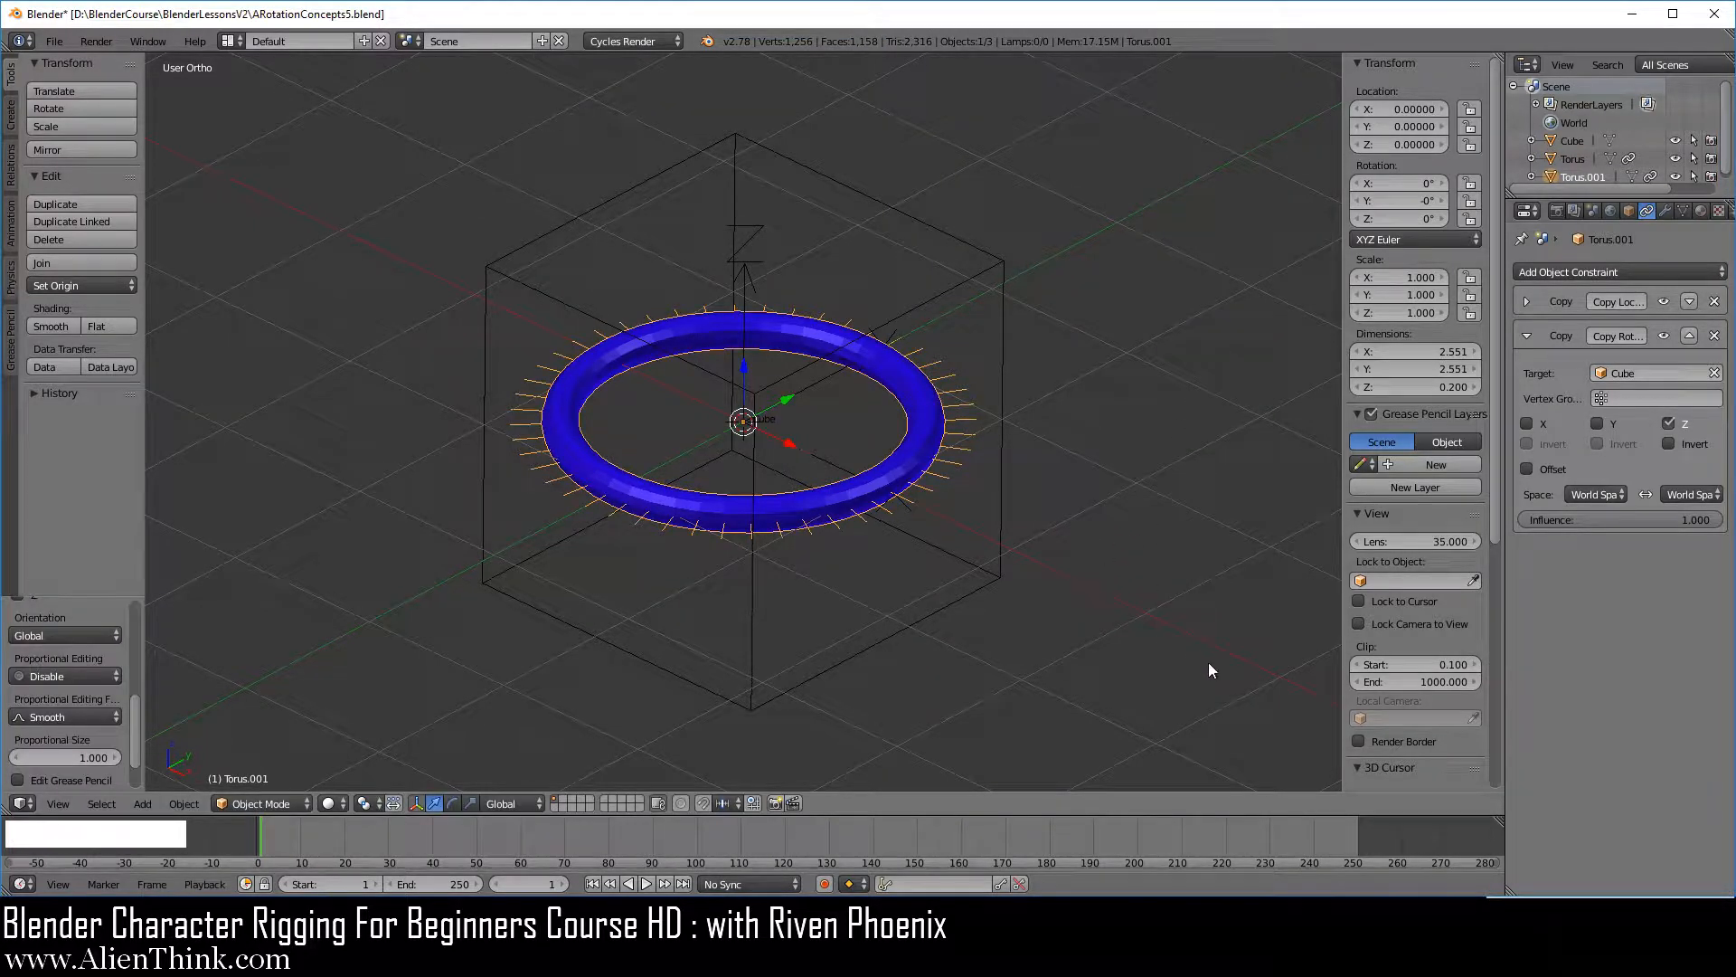
key(s)
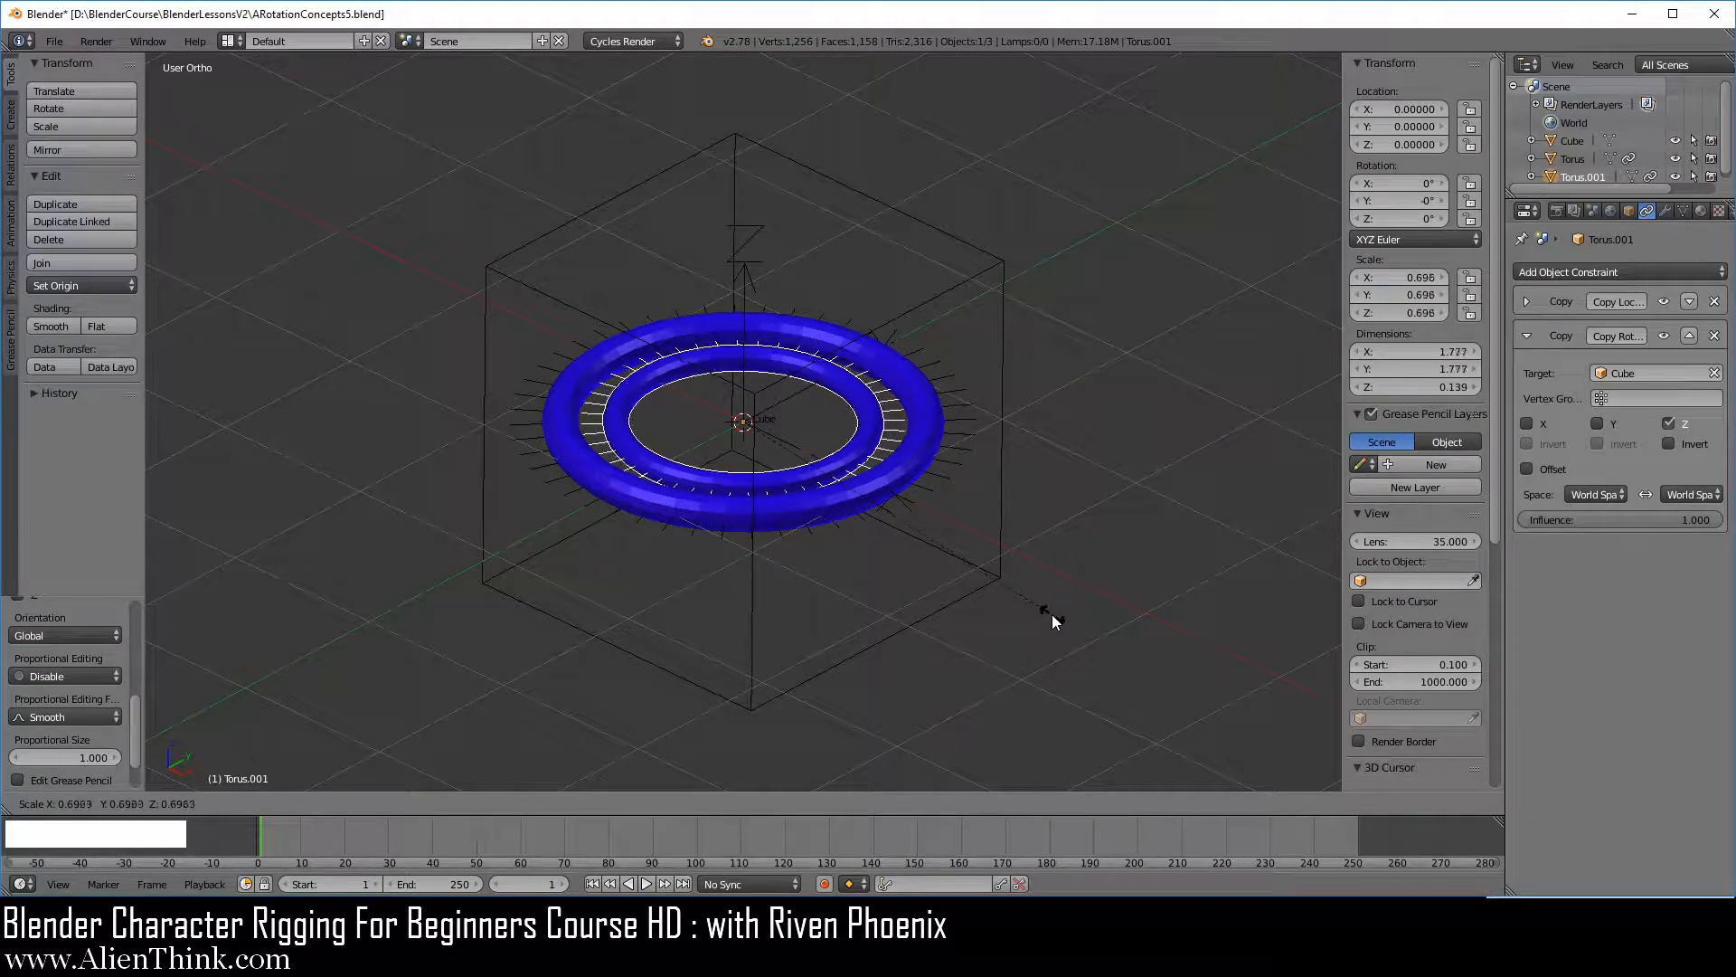
click(1010, 599)
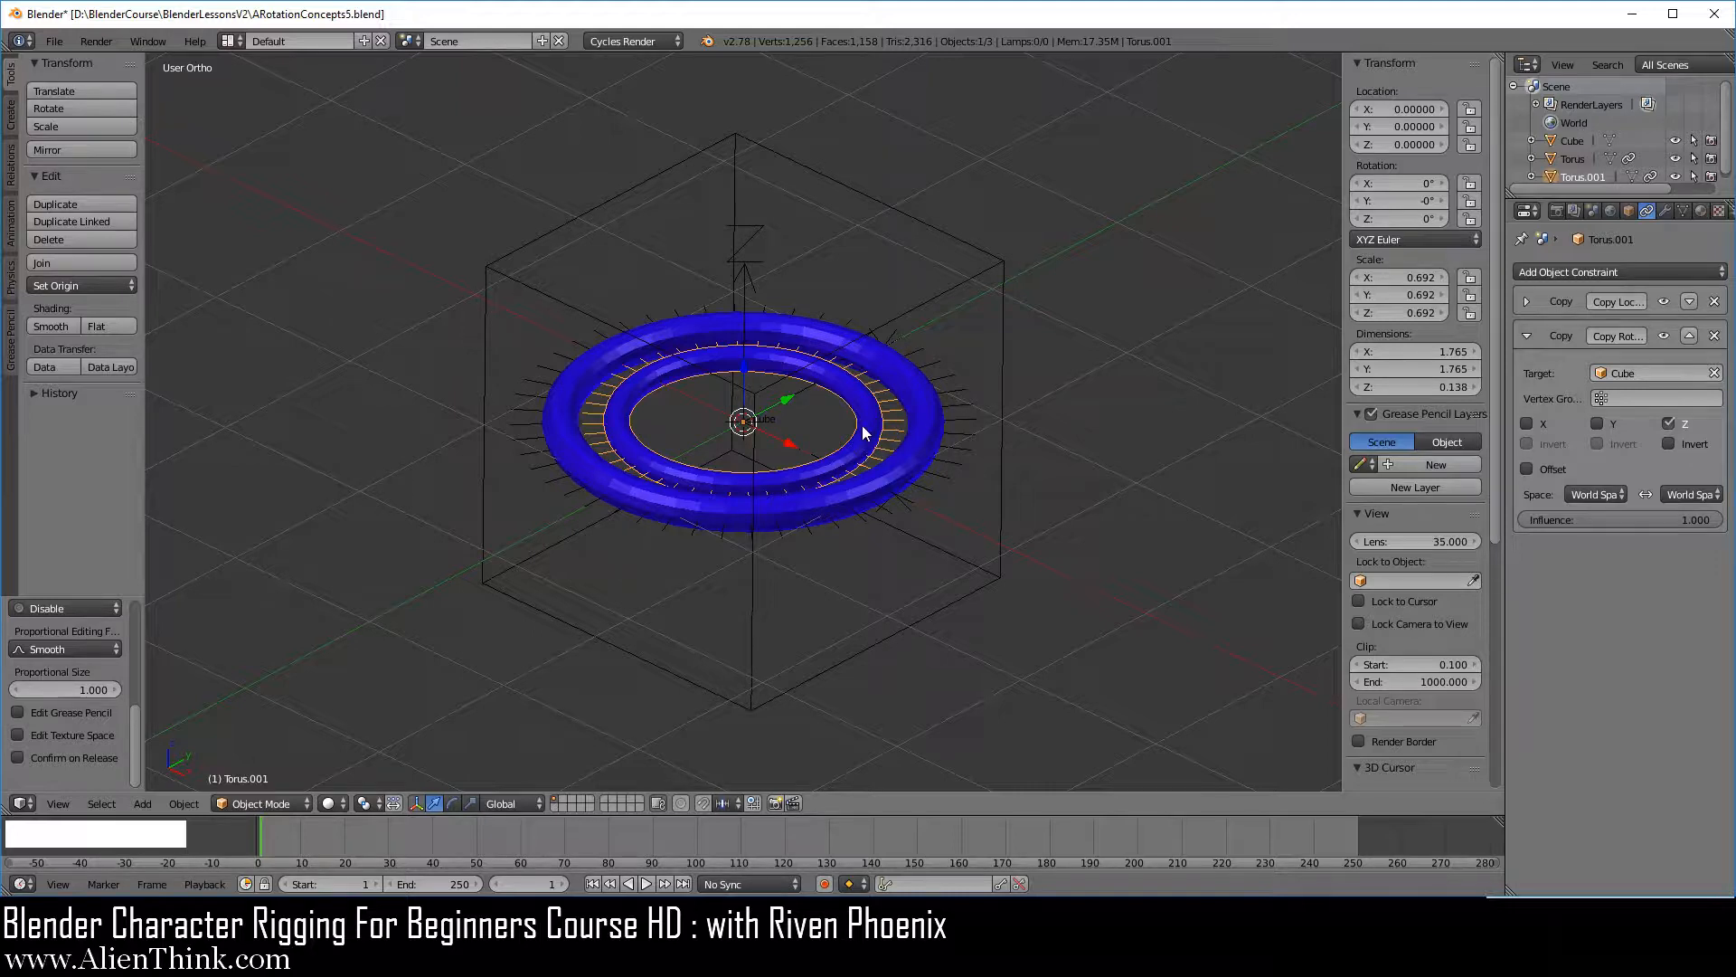
Rotate the inner ring's whole mesh 90° in Edit Mode from the front view so it stands upright, and return to Object Mode.
scroll(926, 549, up, 2)
right_click(1114, 449)
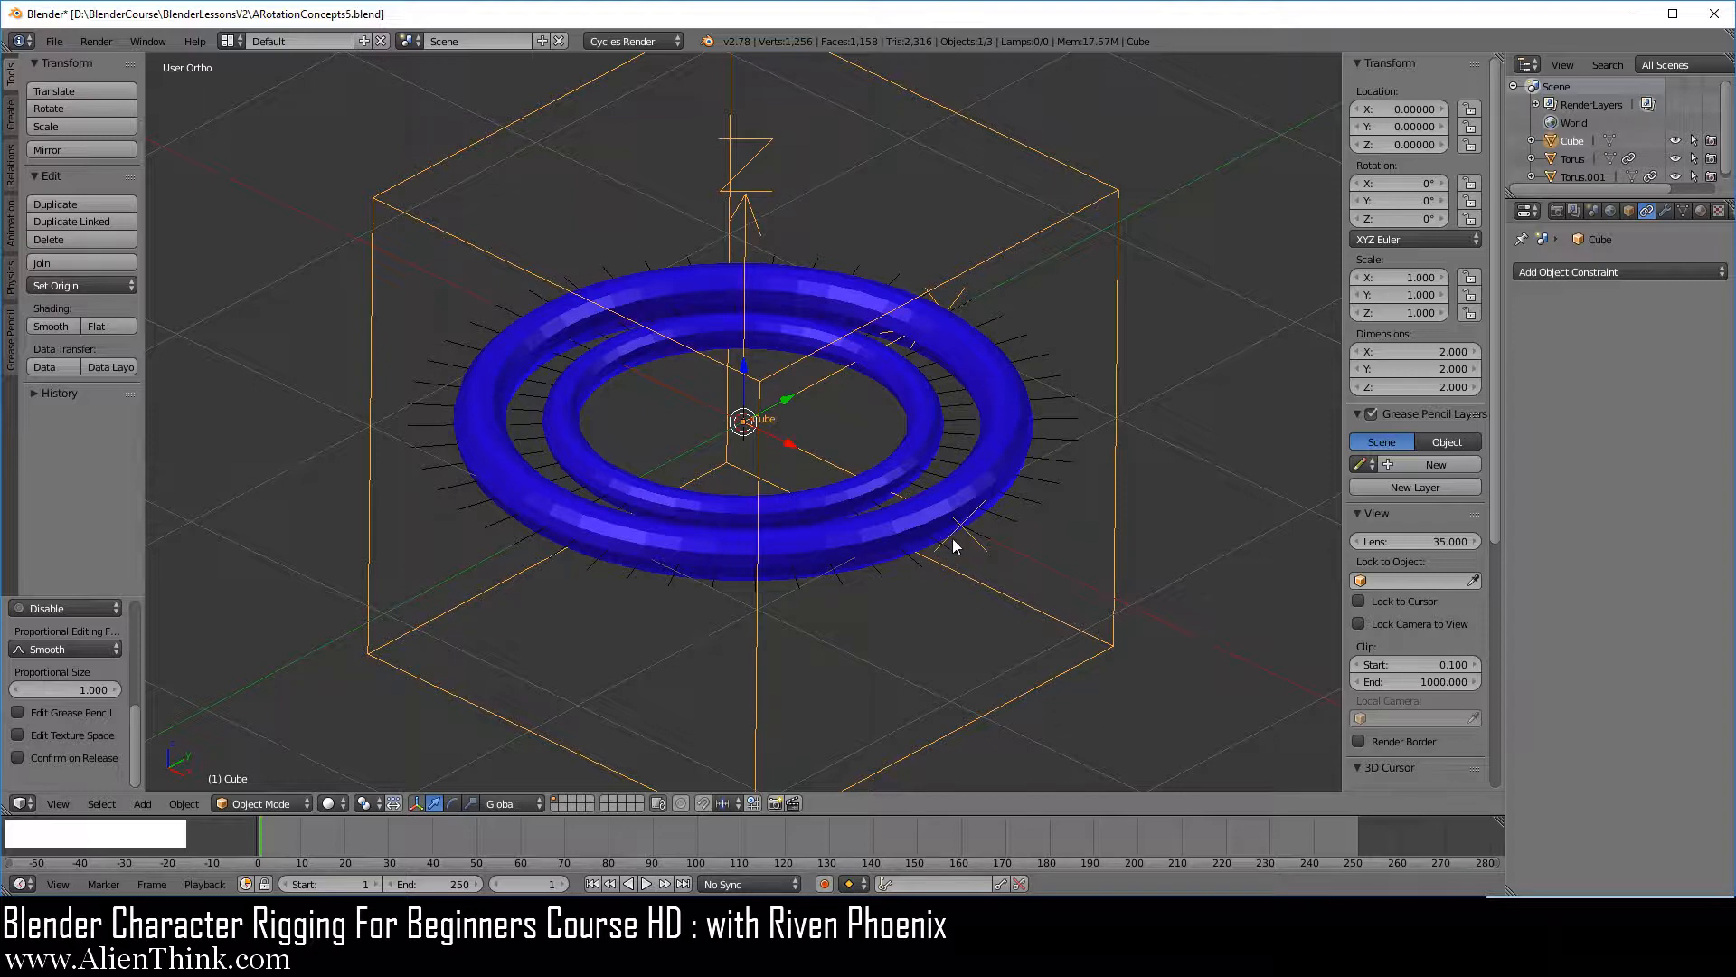
right_click(906, 447)
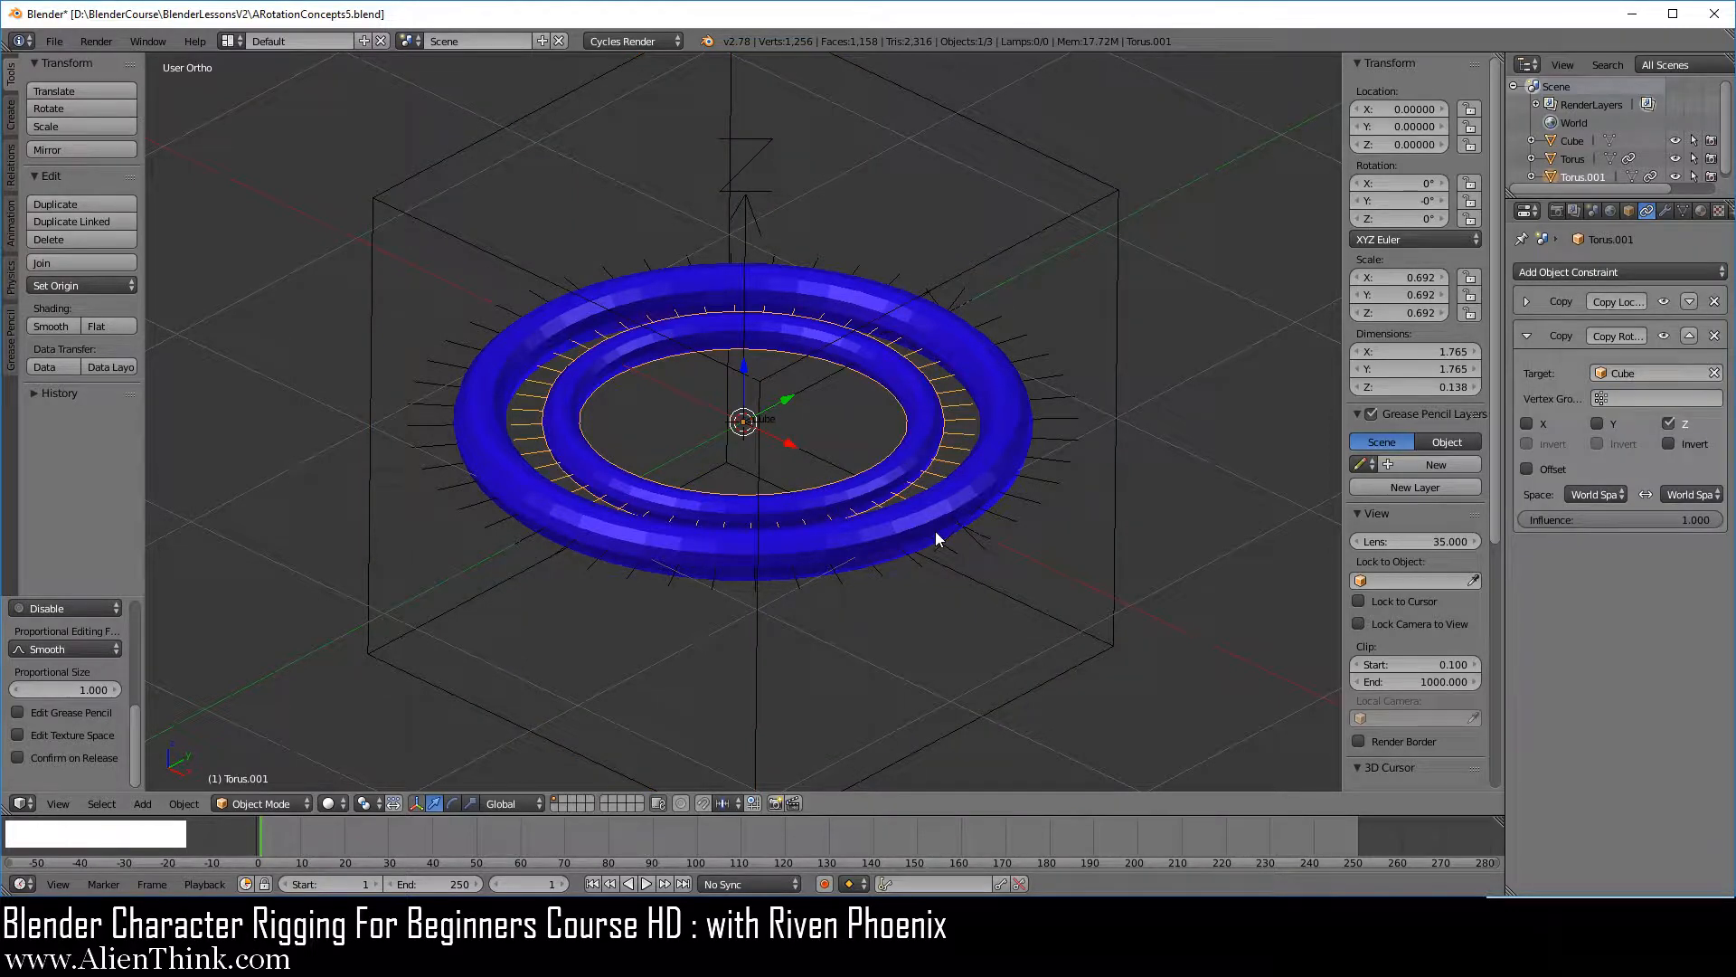
key(Tab)
key(a)
key(a)
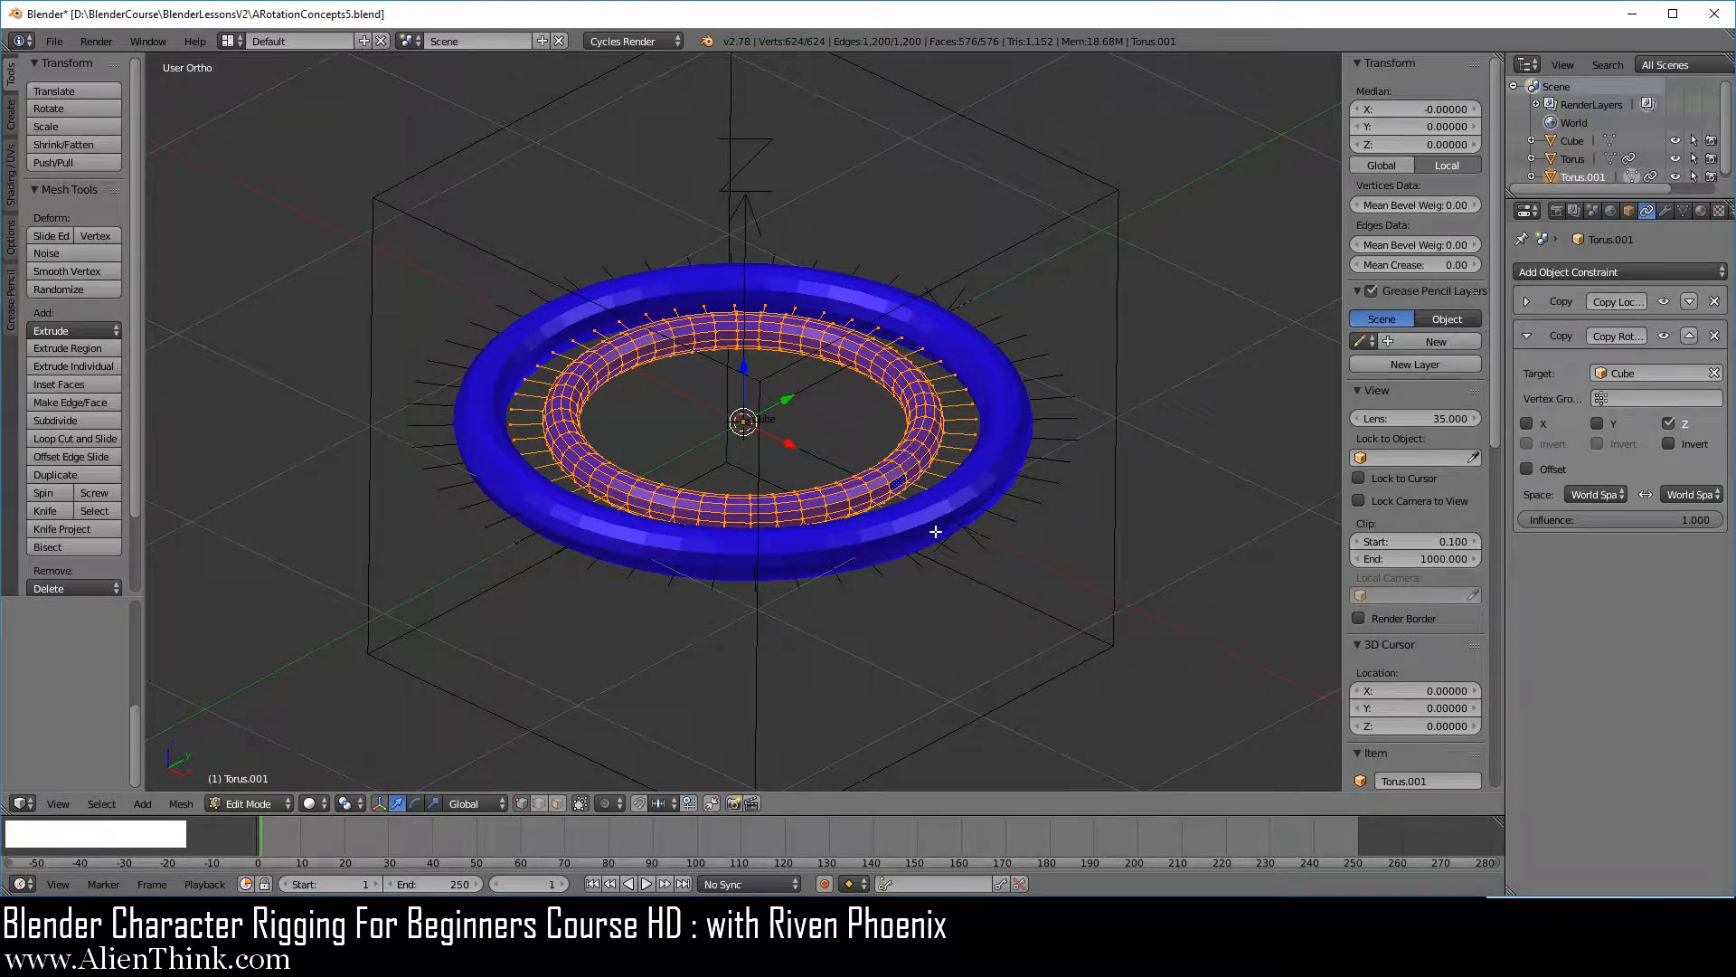
key(KP_1)
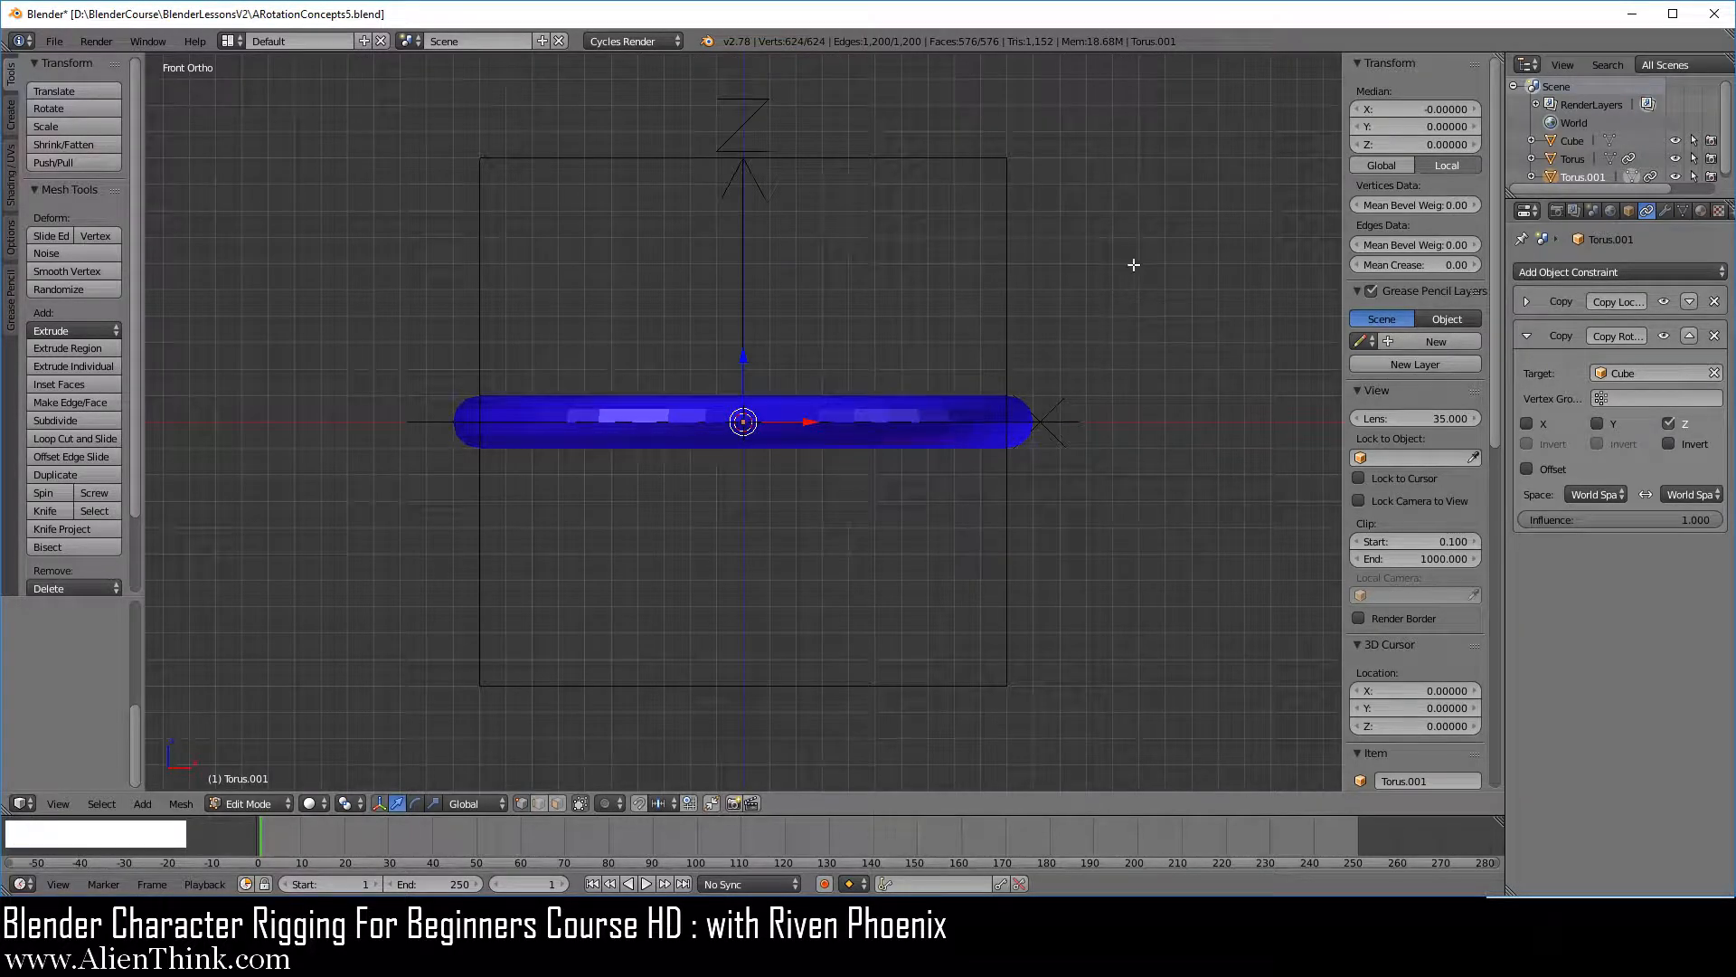
key(r)
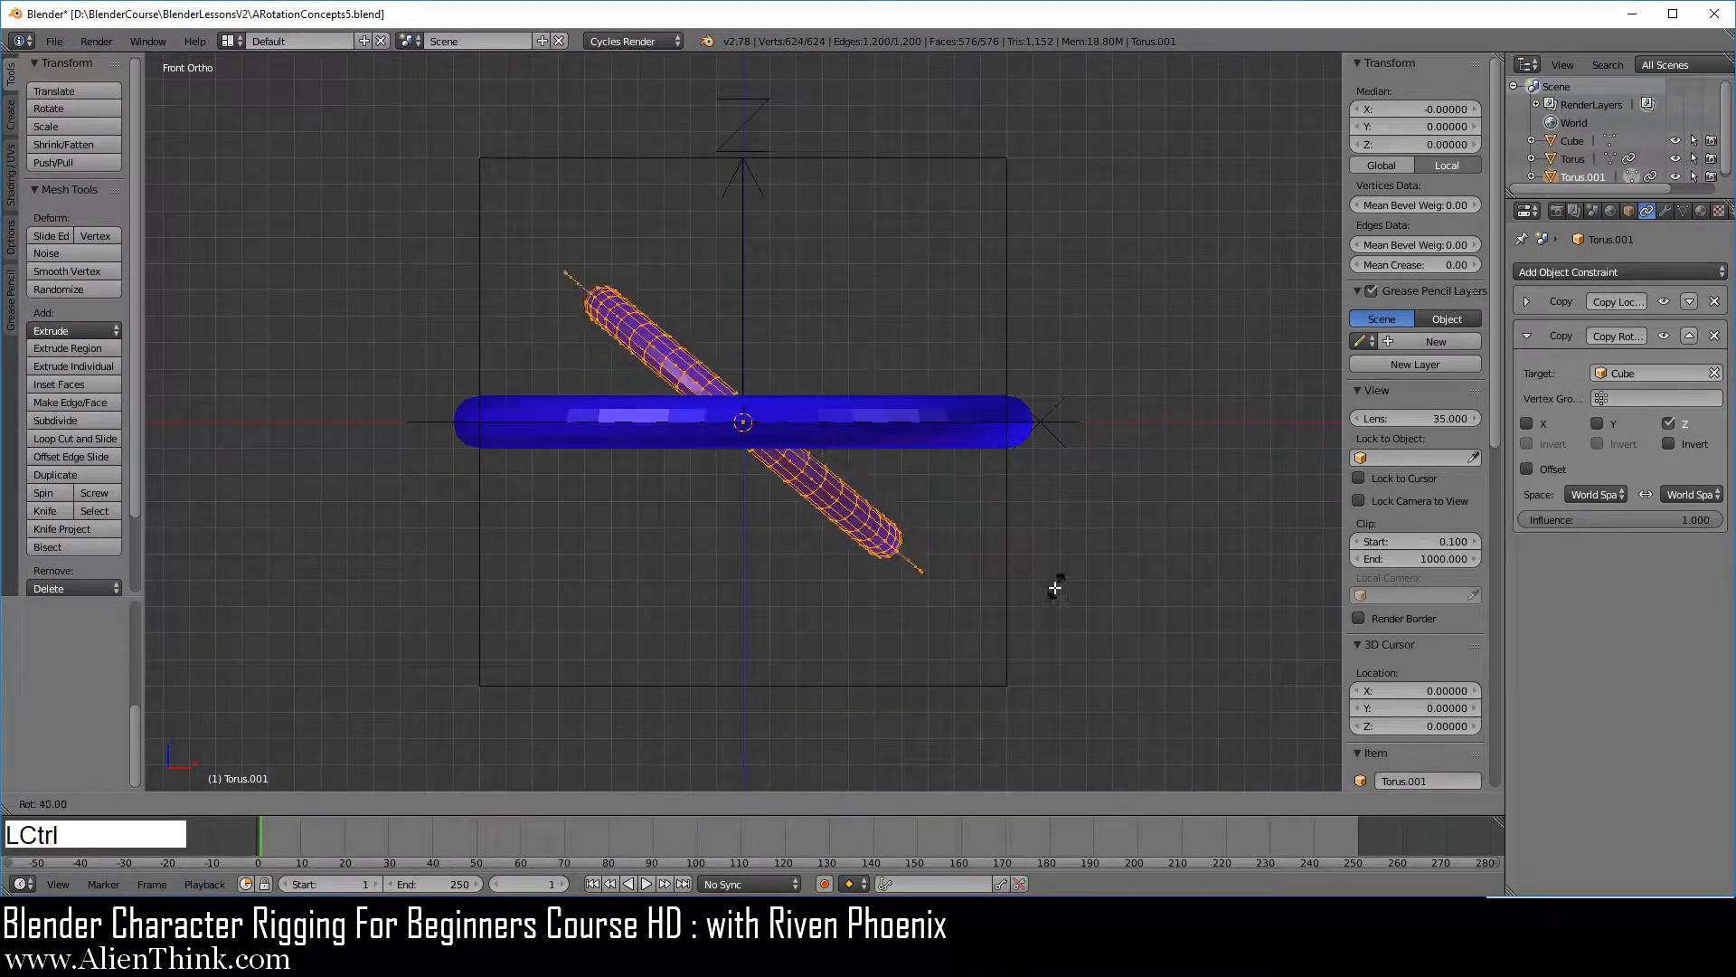
ctrl+click(813, 667)
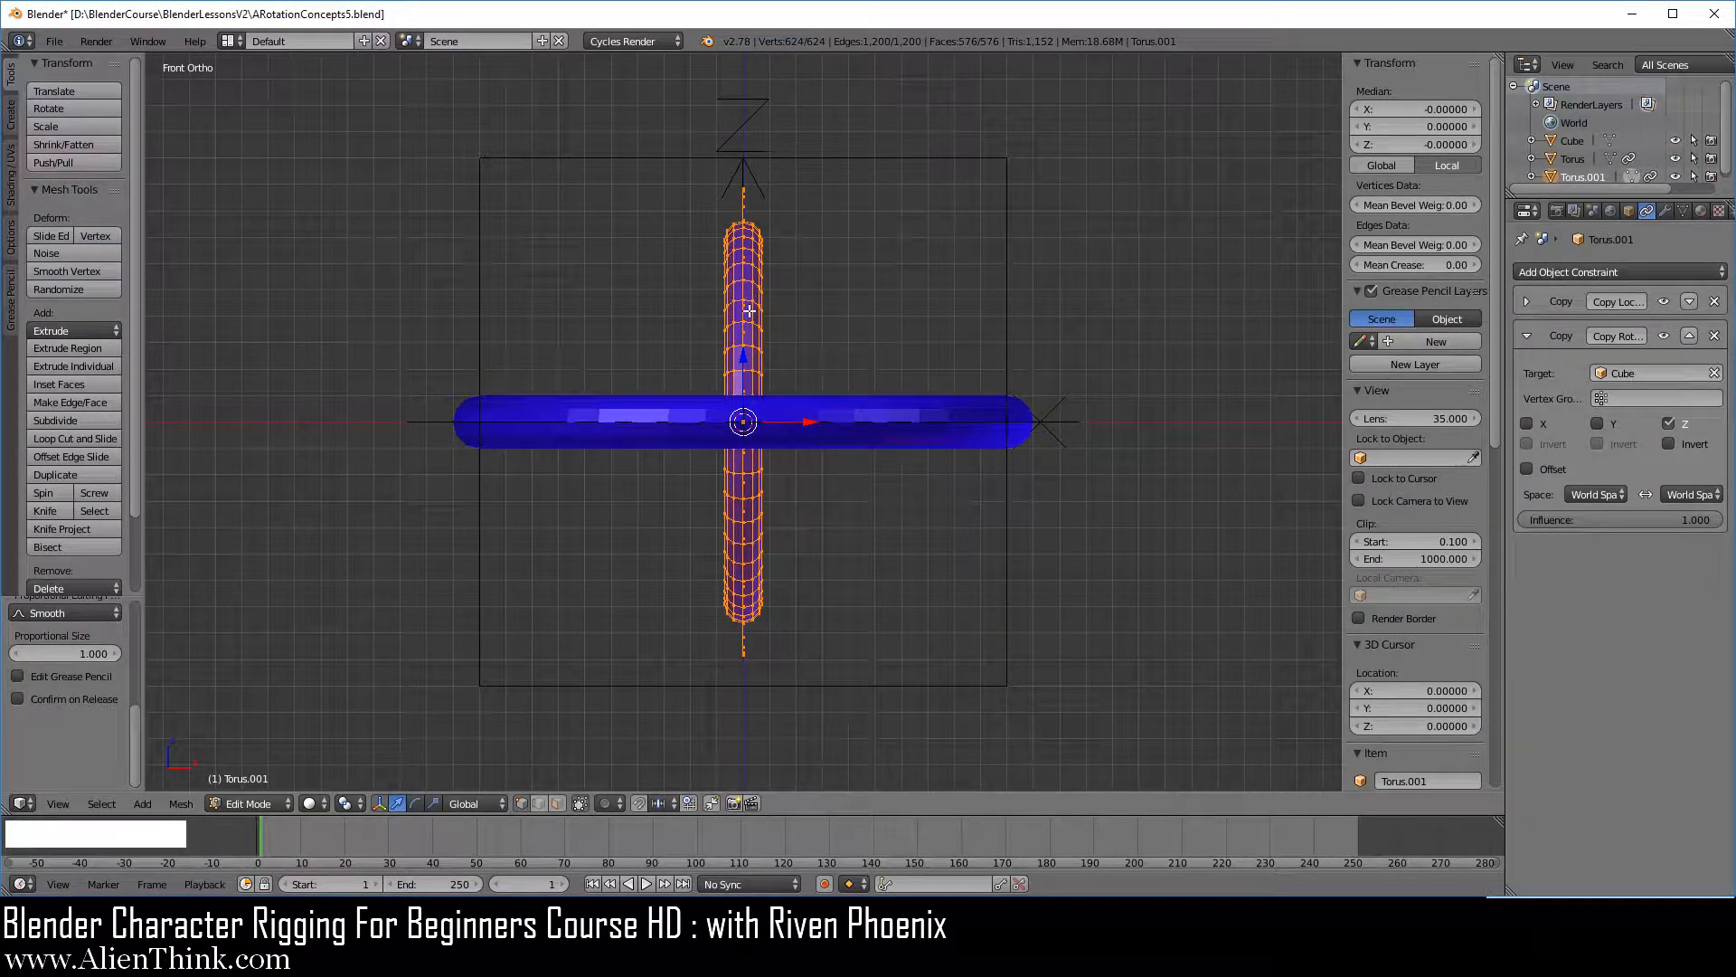
middle_drag(895, 317, 773, 415)
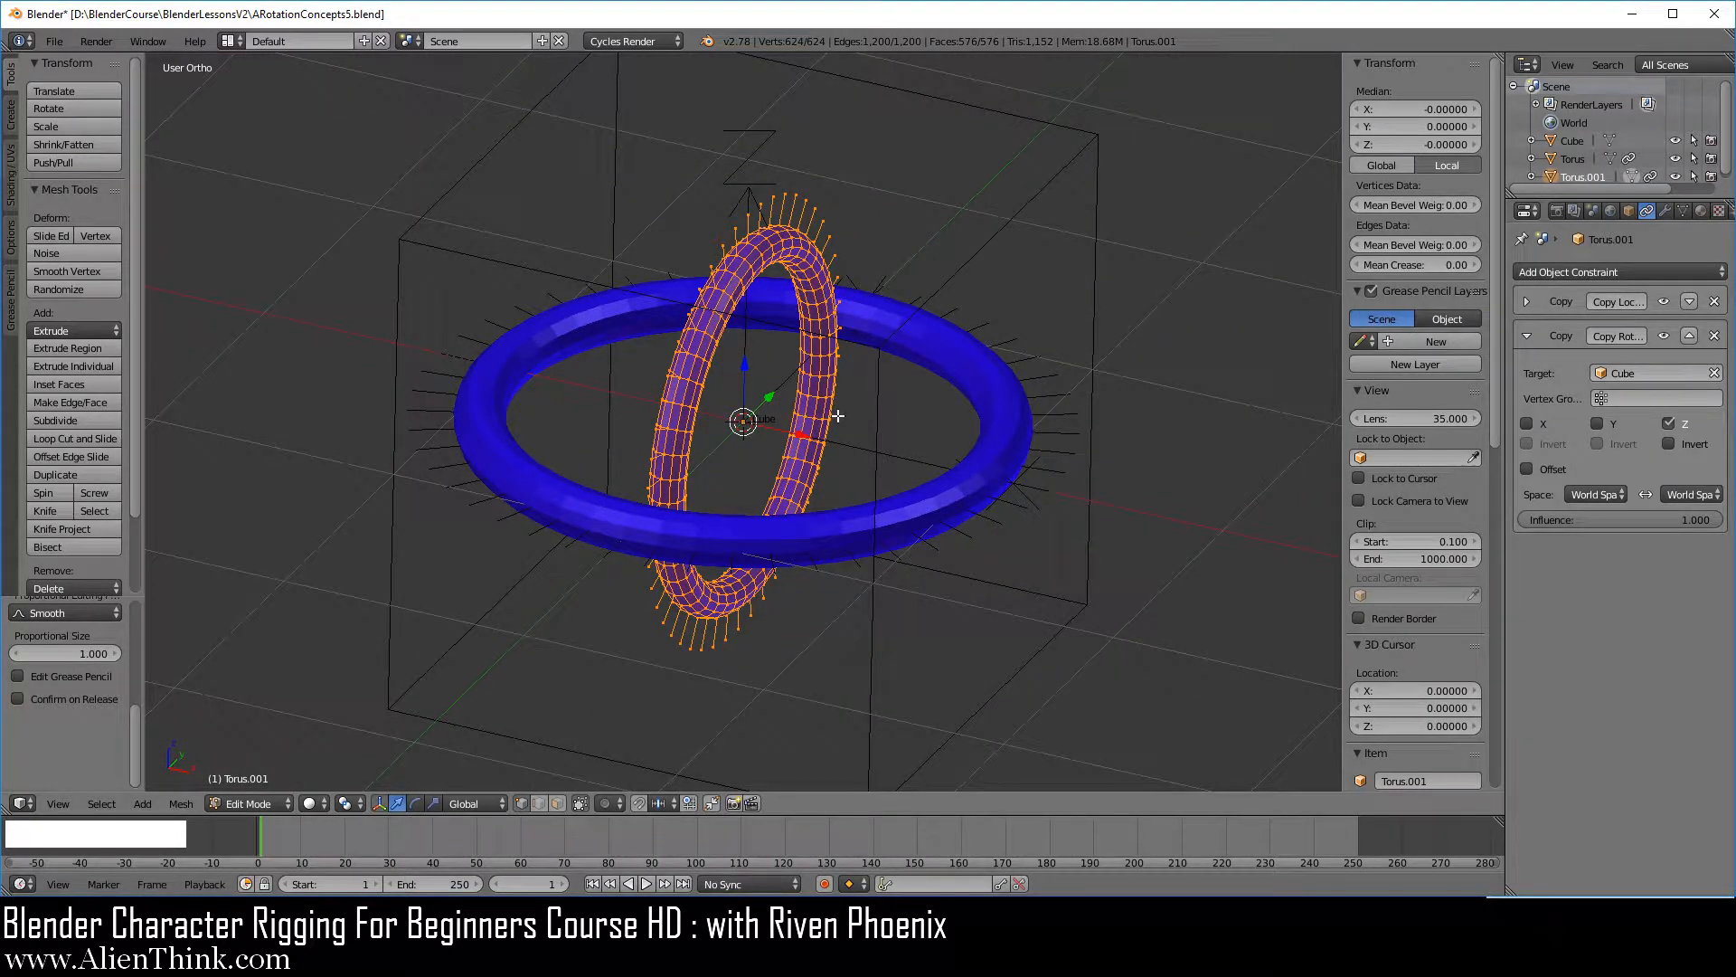
key(Tab)
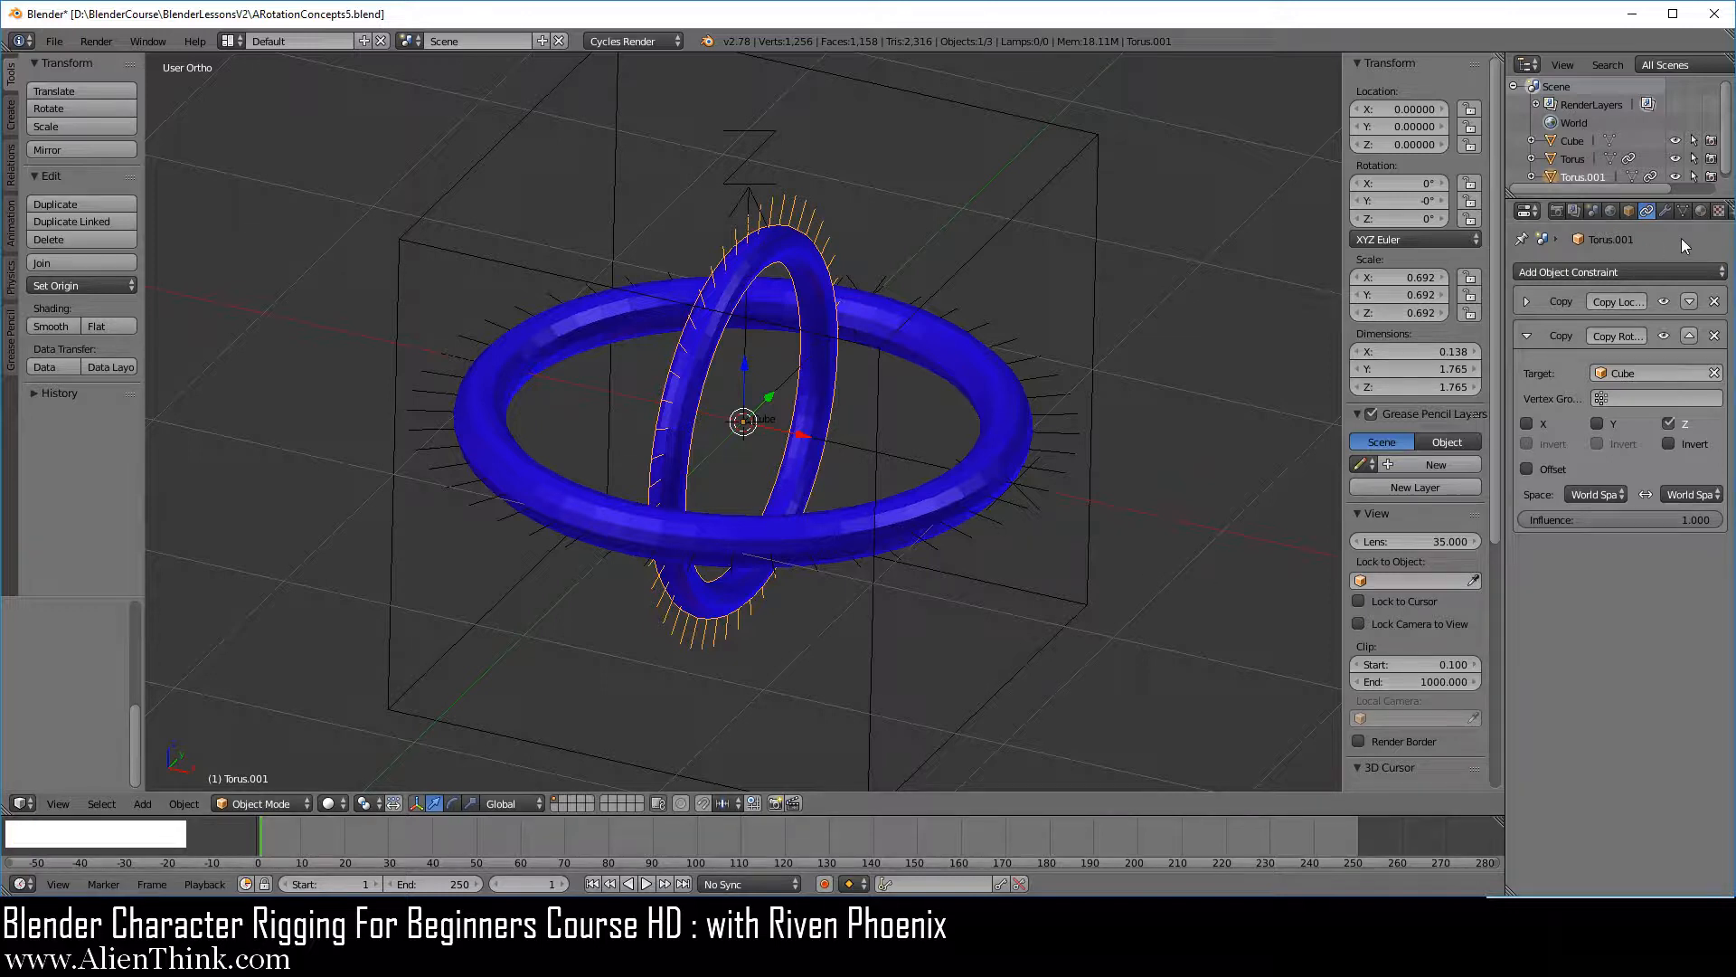
Give the upright inner ring its own single-user material, name it X and set its diffuse color to red.
click(1701, 209)
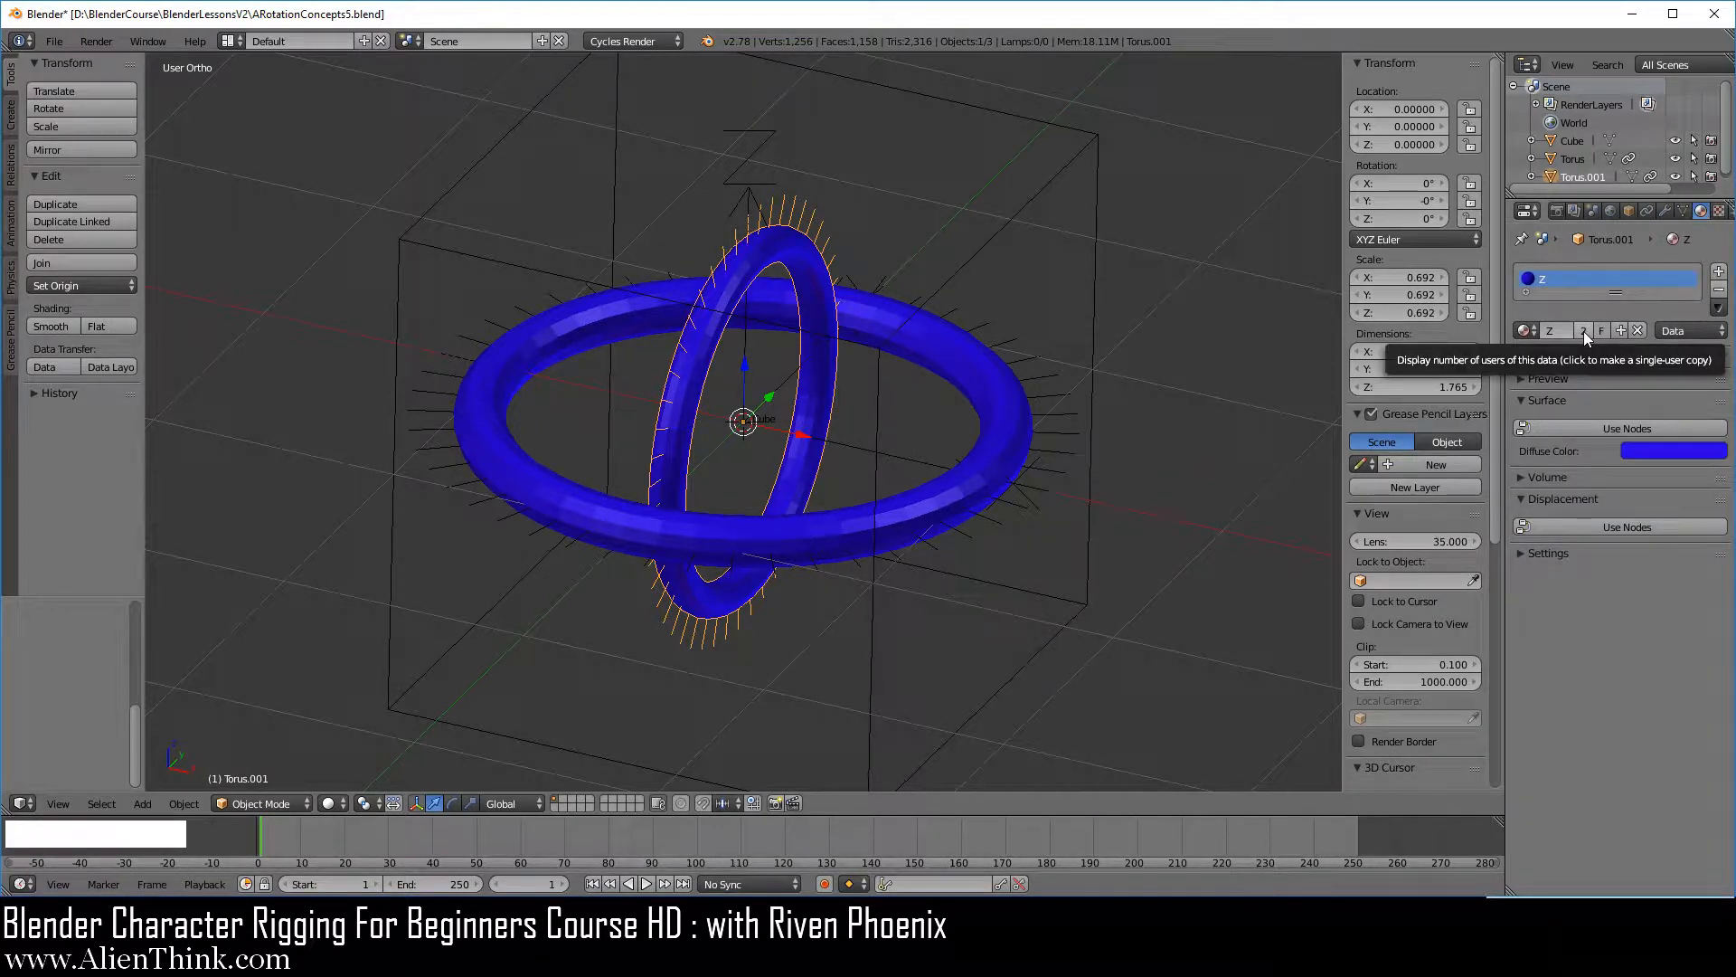
click(1582, 331)
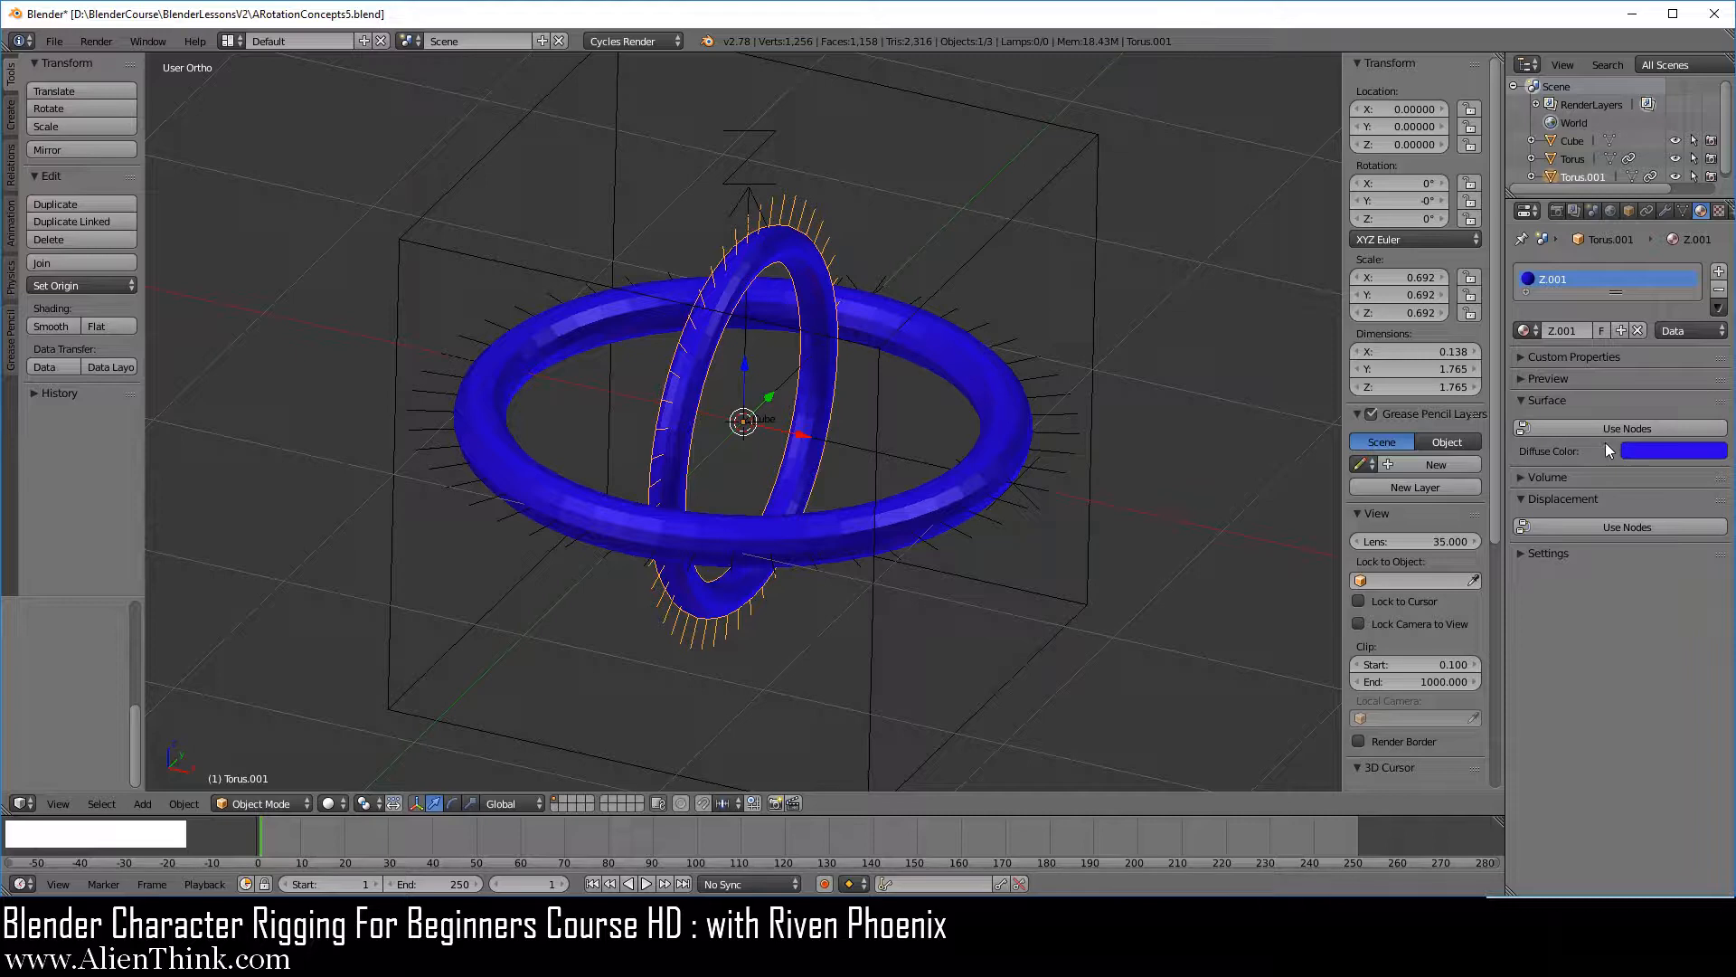
double_click(1570, 281)
text(X)
key(Return)
click(1664, 450)
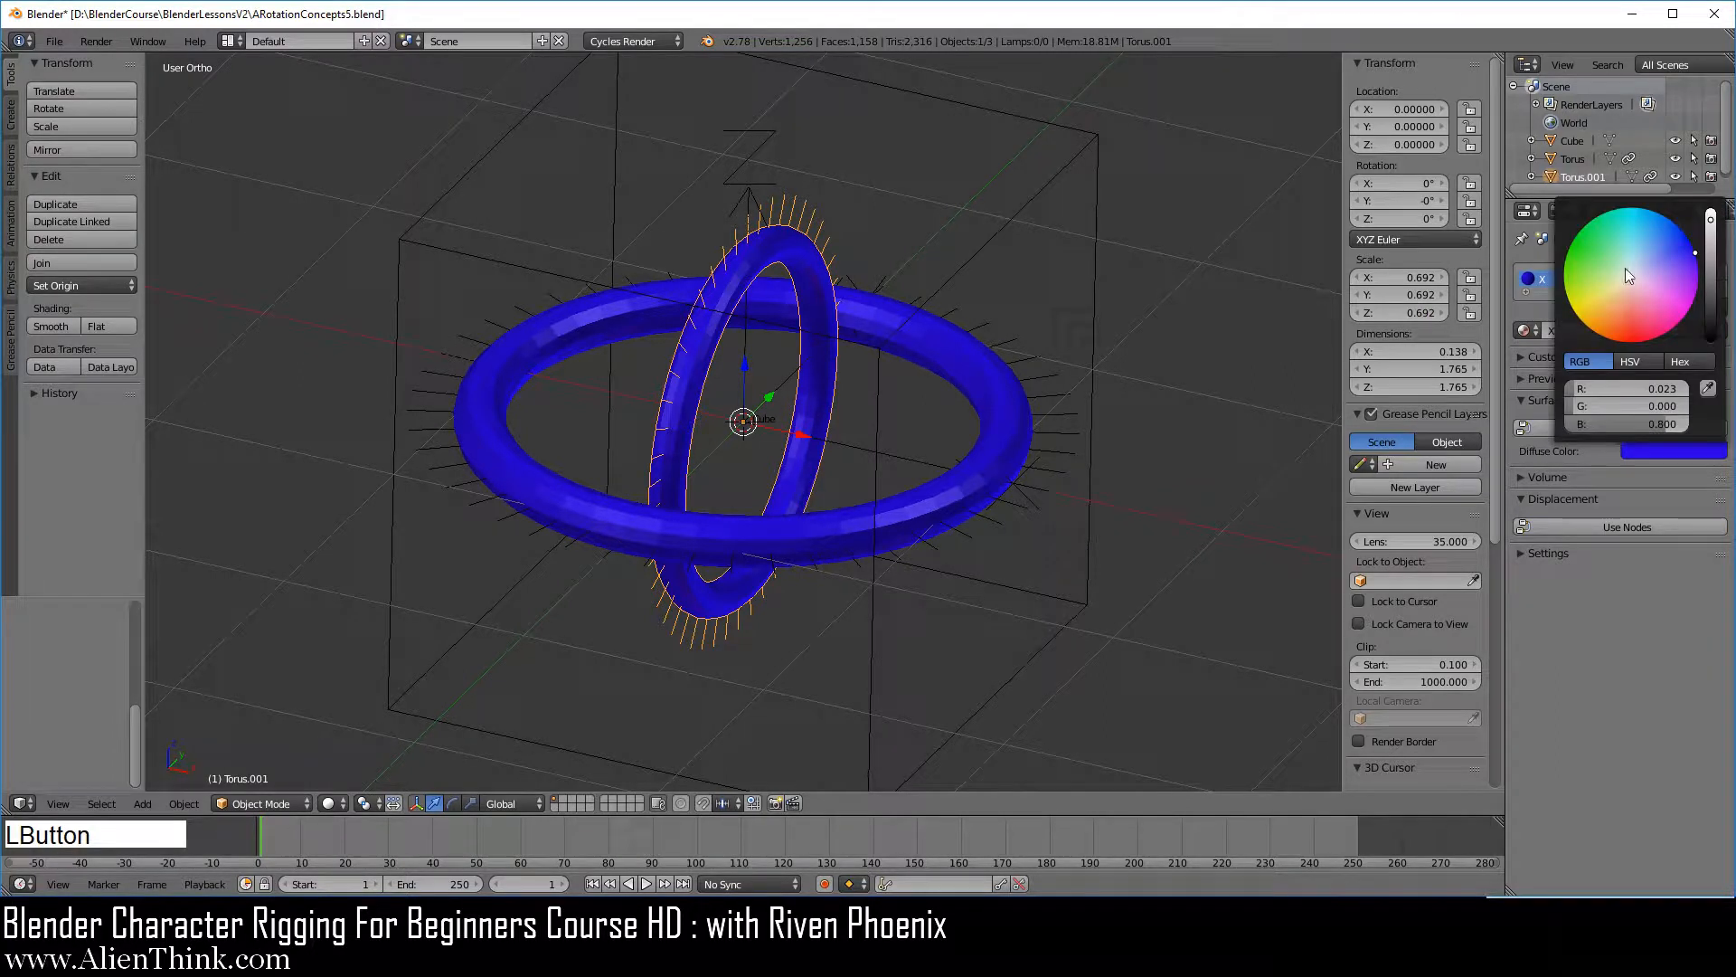
drag(1628, 302, 1628, 343)
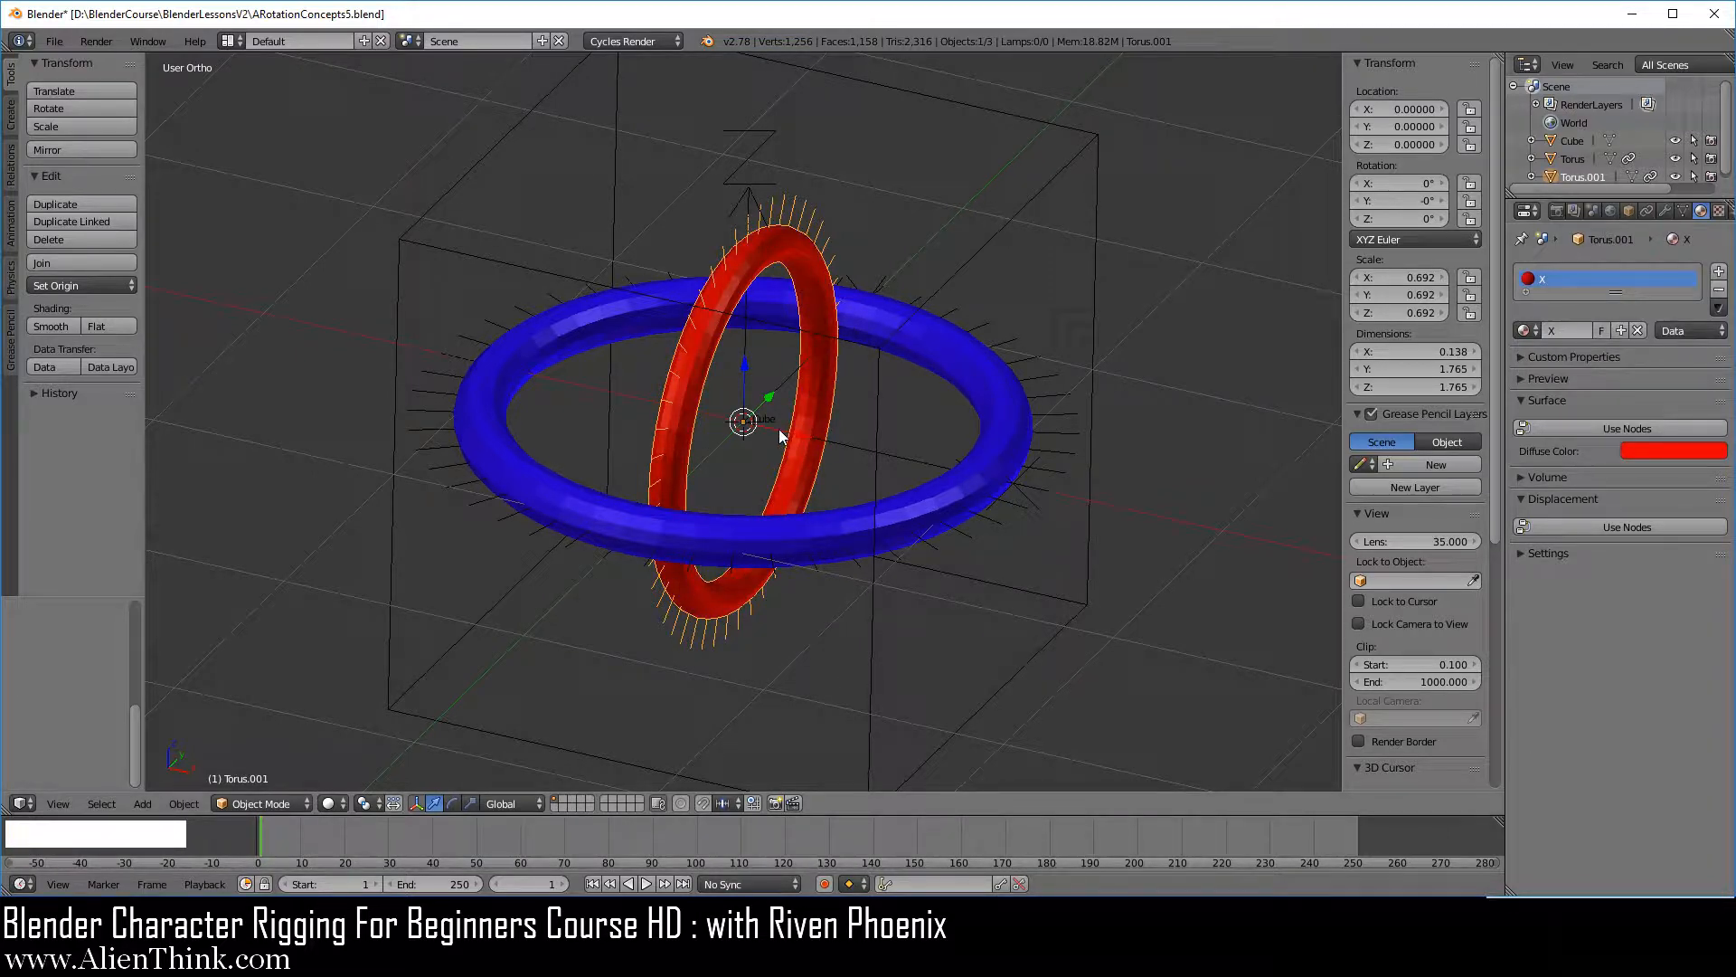
Enable the X and Y axes alongside Z in the red ring's Copy Rotation constraint.
right_click(796, 241)
click(1647, 212)
click(1595, 425)
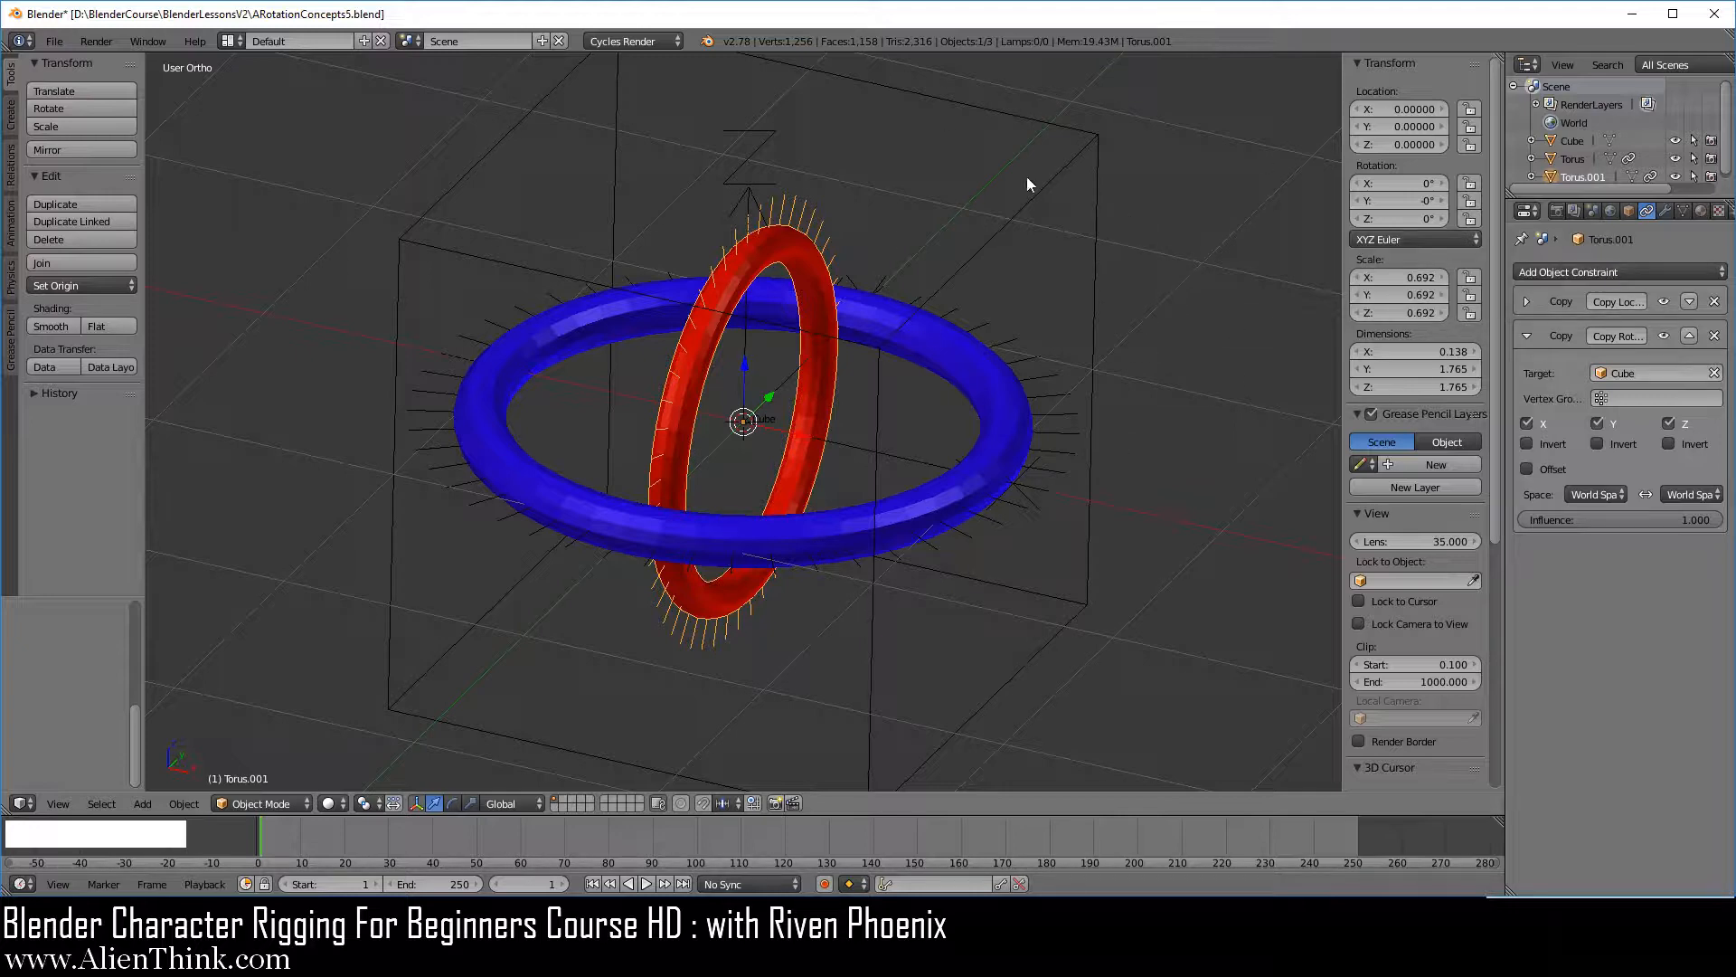
Rotate the wireframe cube, starting with X at 9.5°, to test how the red ring follows it, and clear its rotation.
right_click(1094, 296)
middle_drag(1043, 390, 859, 391)
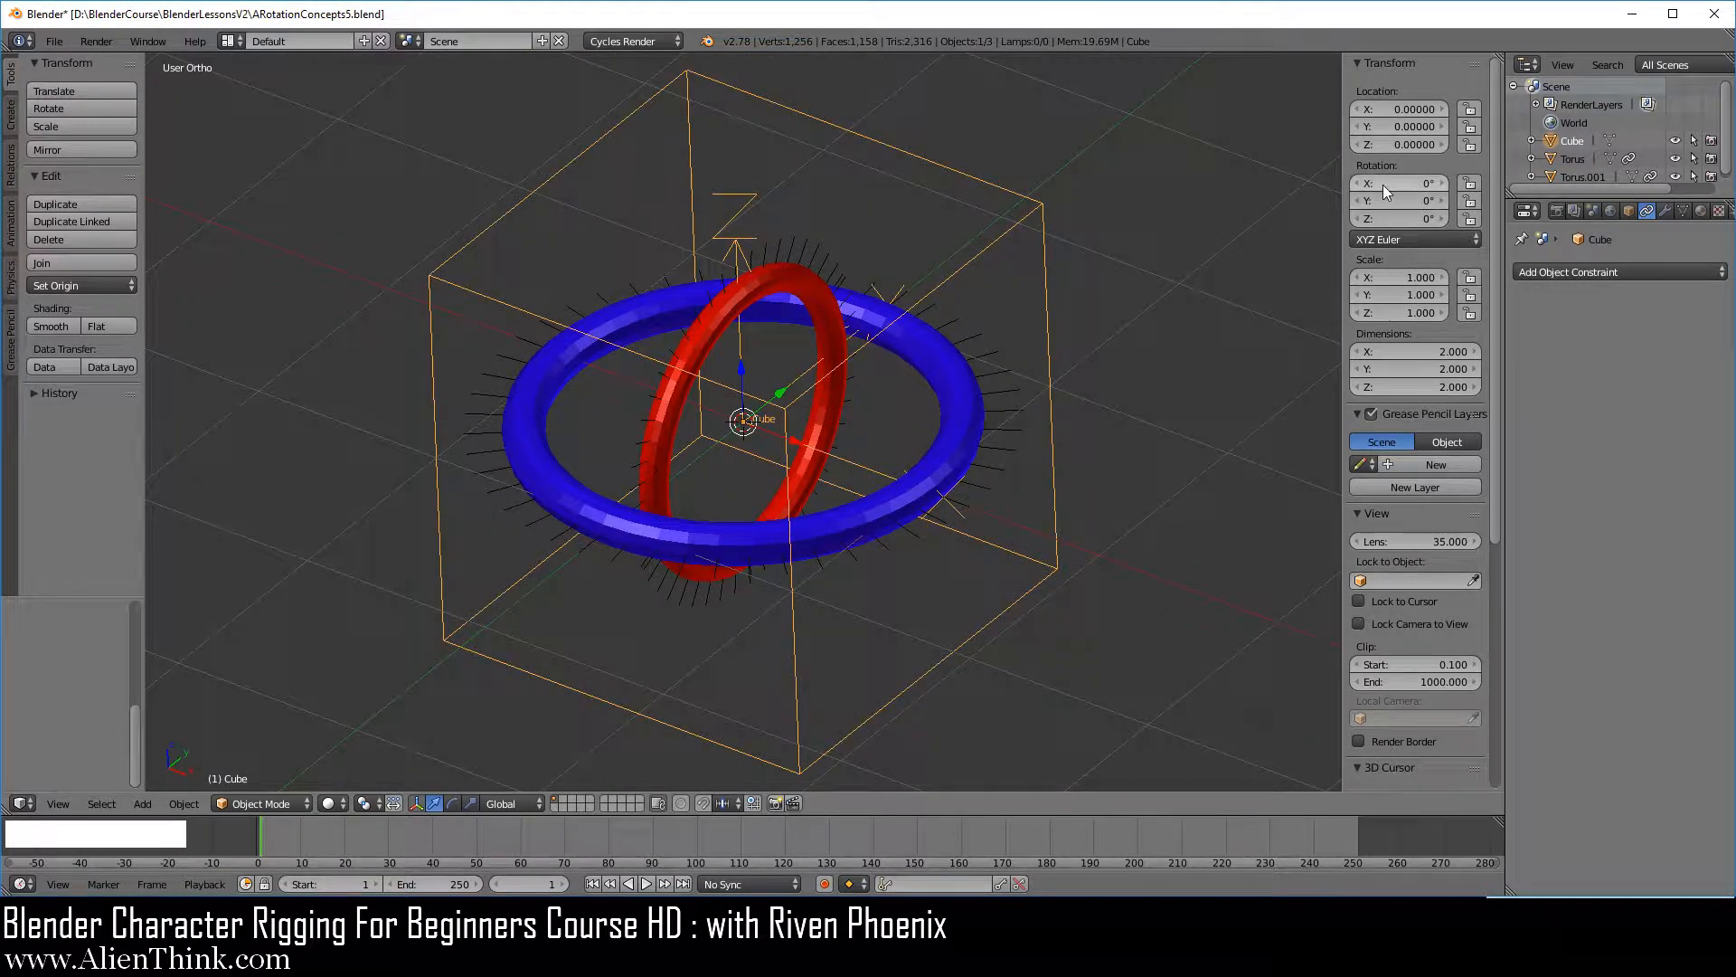
mouse_move(1415, 182)
mouse_down()
mouse_move(1437, 183)
mouse_move(1393, 183)
mouse_up()
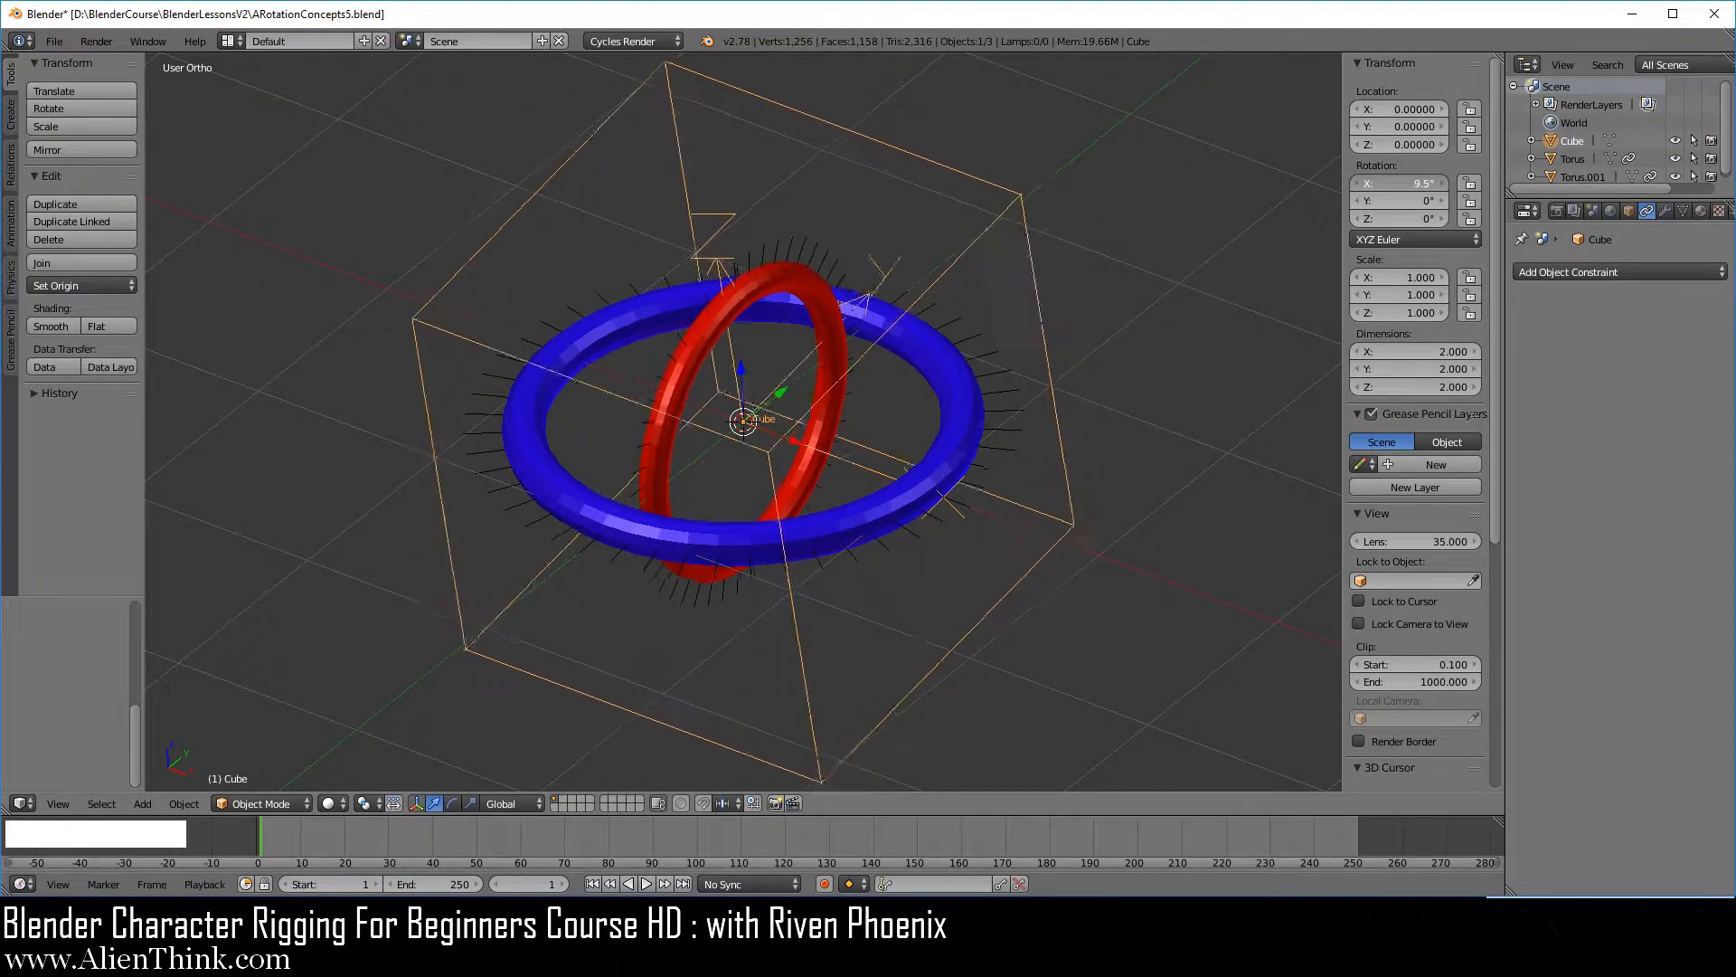
drag(1416, 184, 1336, 218)
key(alt+r)
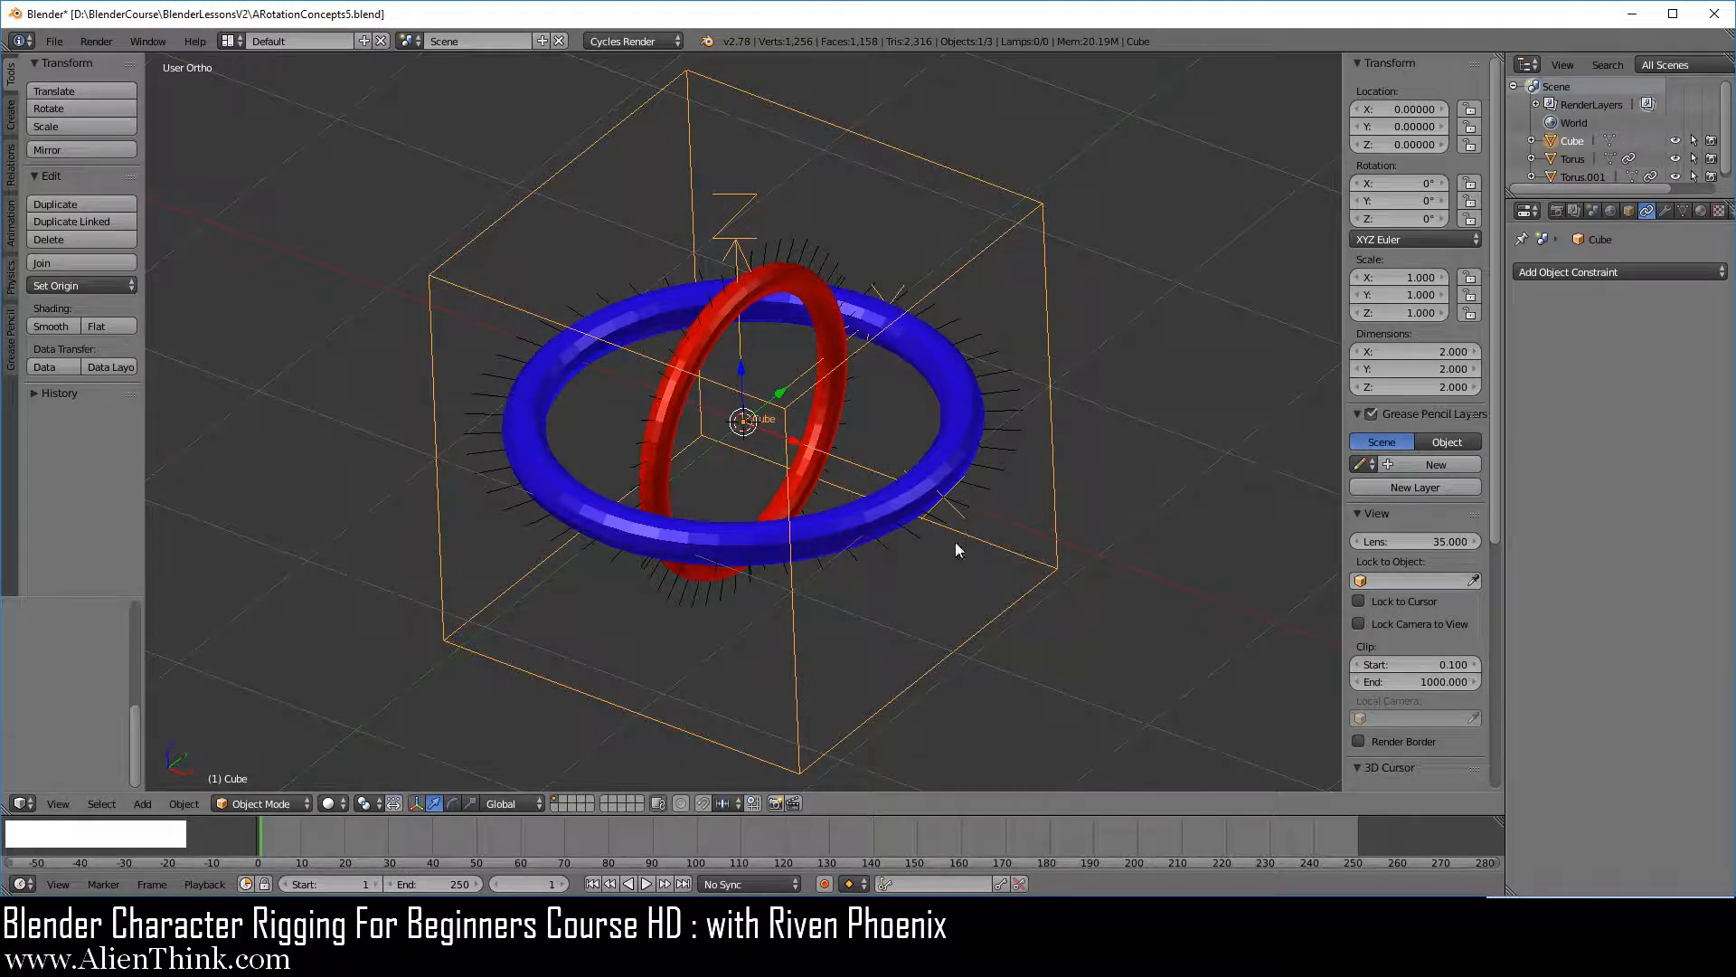
Duplicate the outer blue torus in place and scale the copy down to about 0.806.
right_click(956, 465)
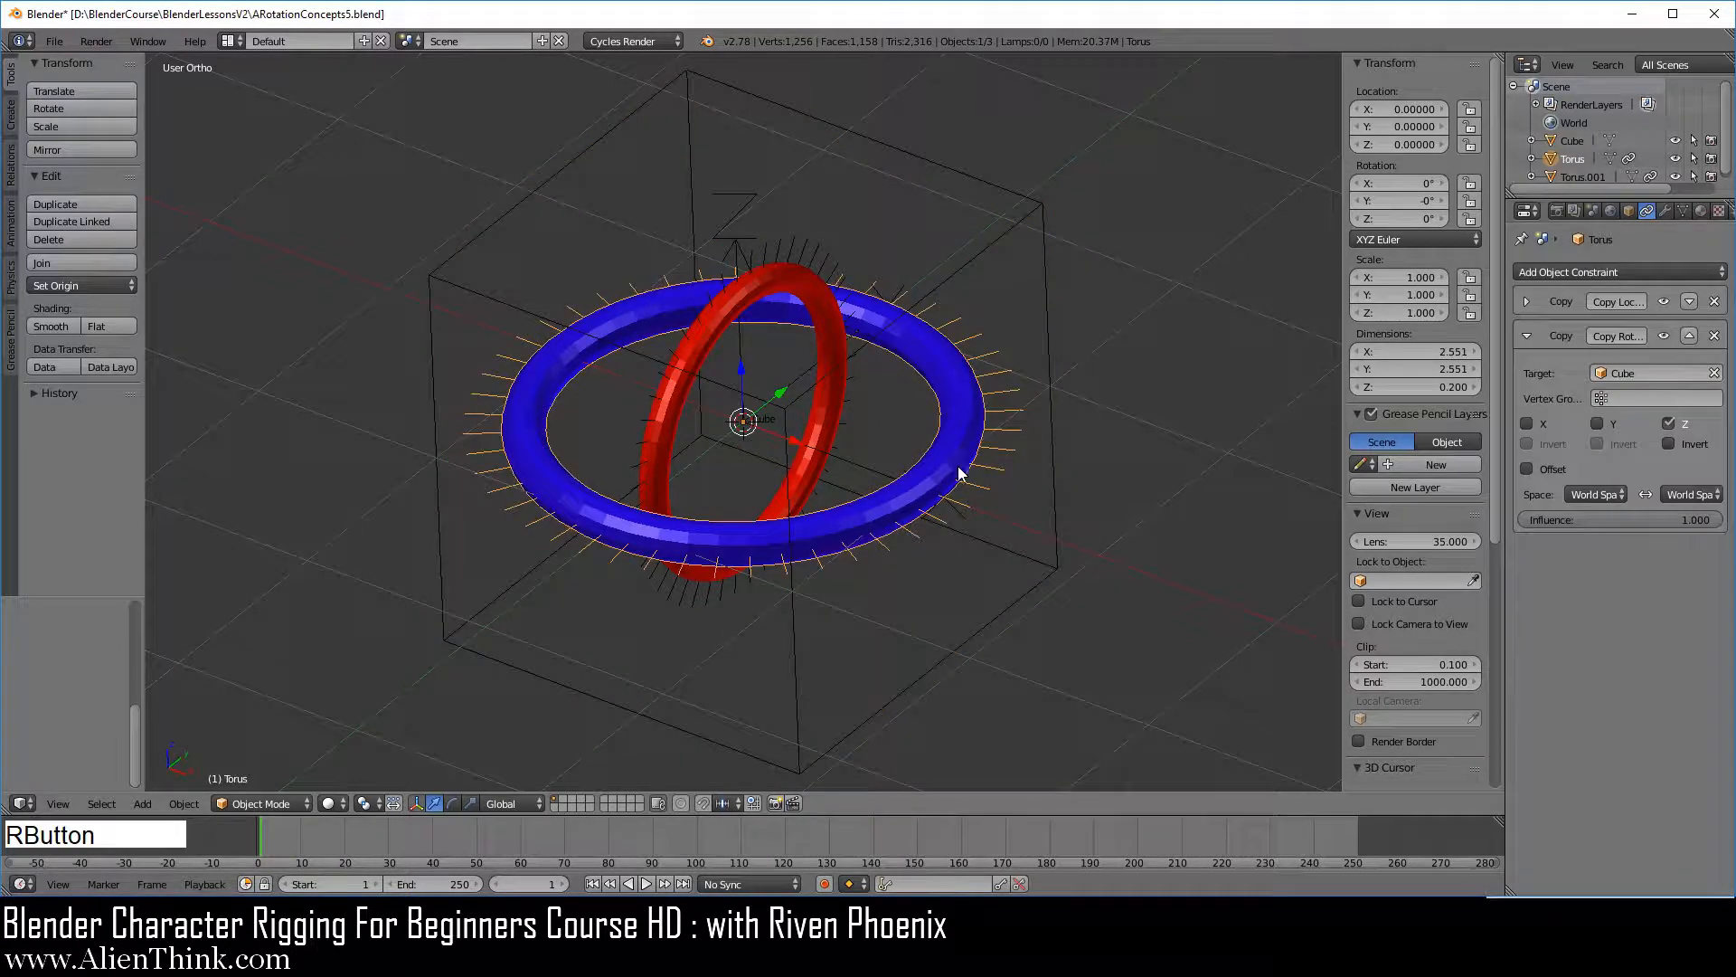
key(shift+d)
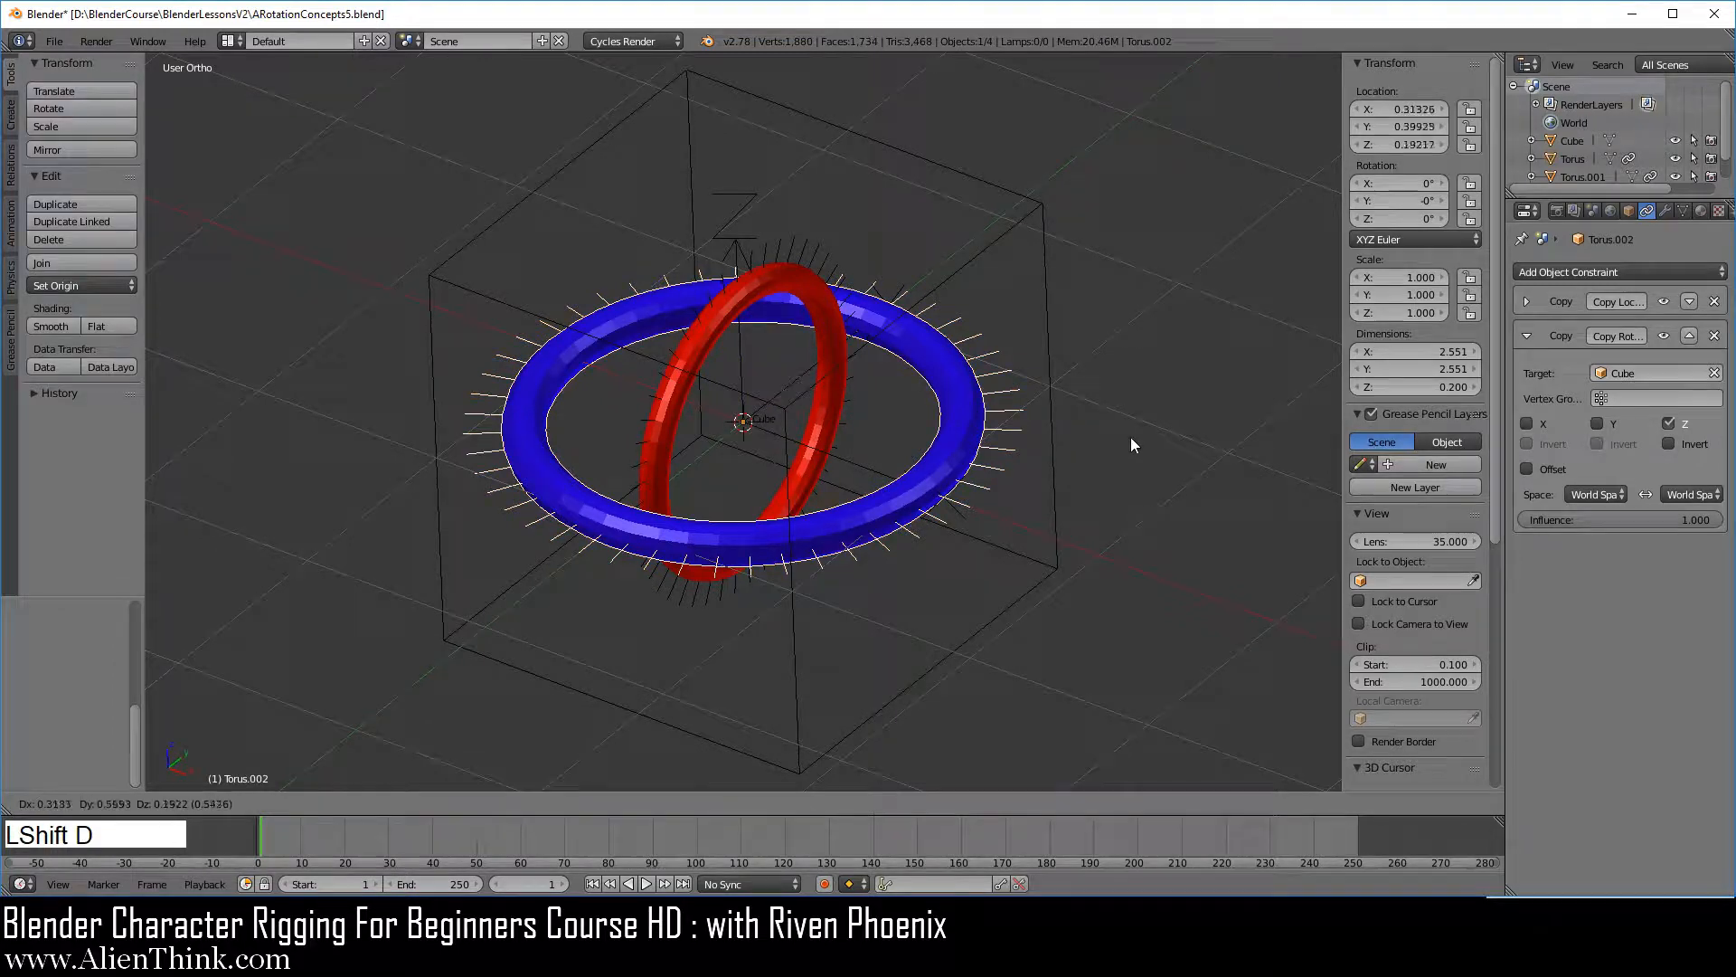
right_click(1148, 480)
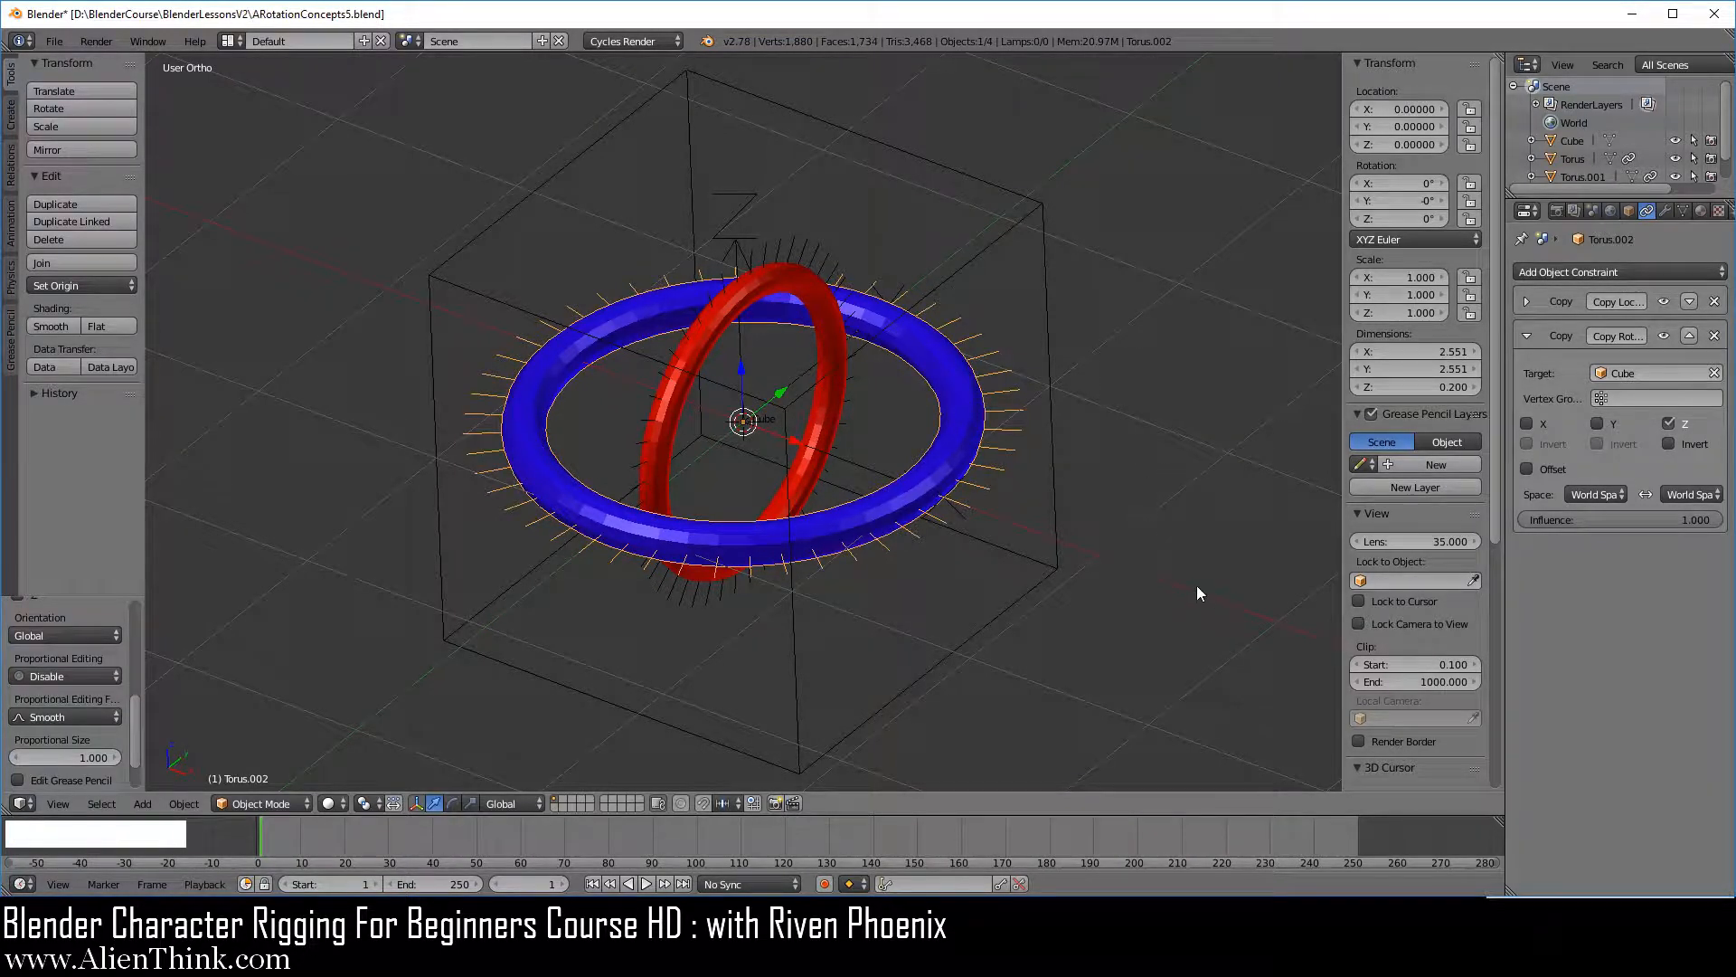
key(s)
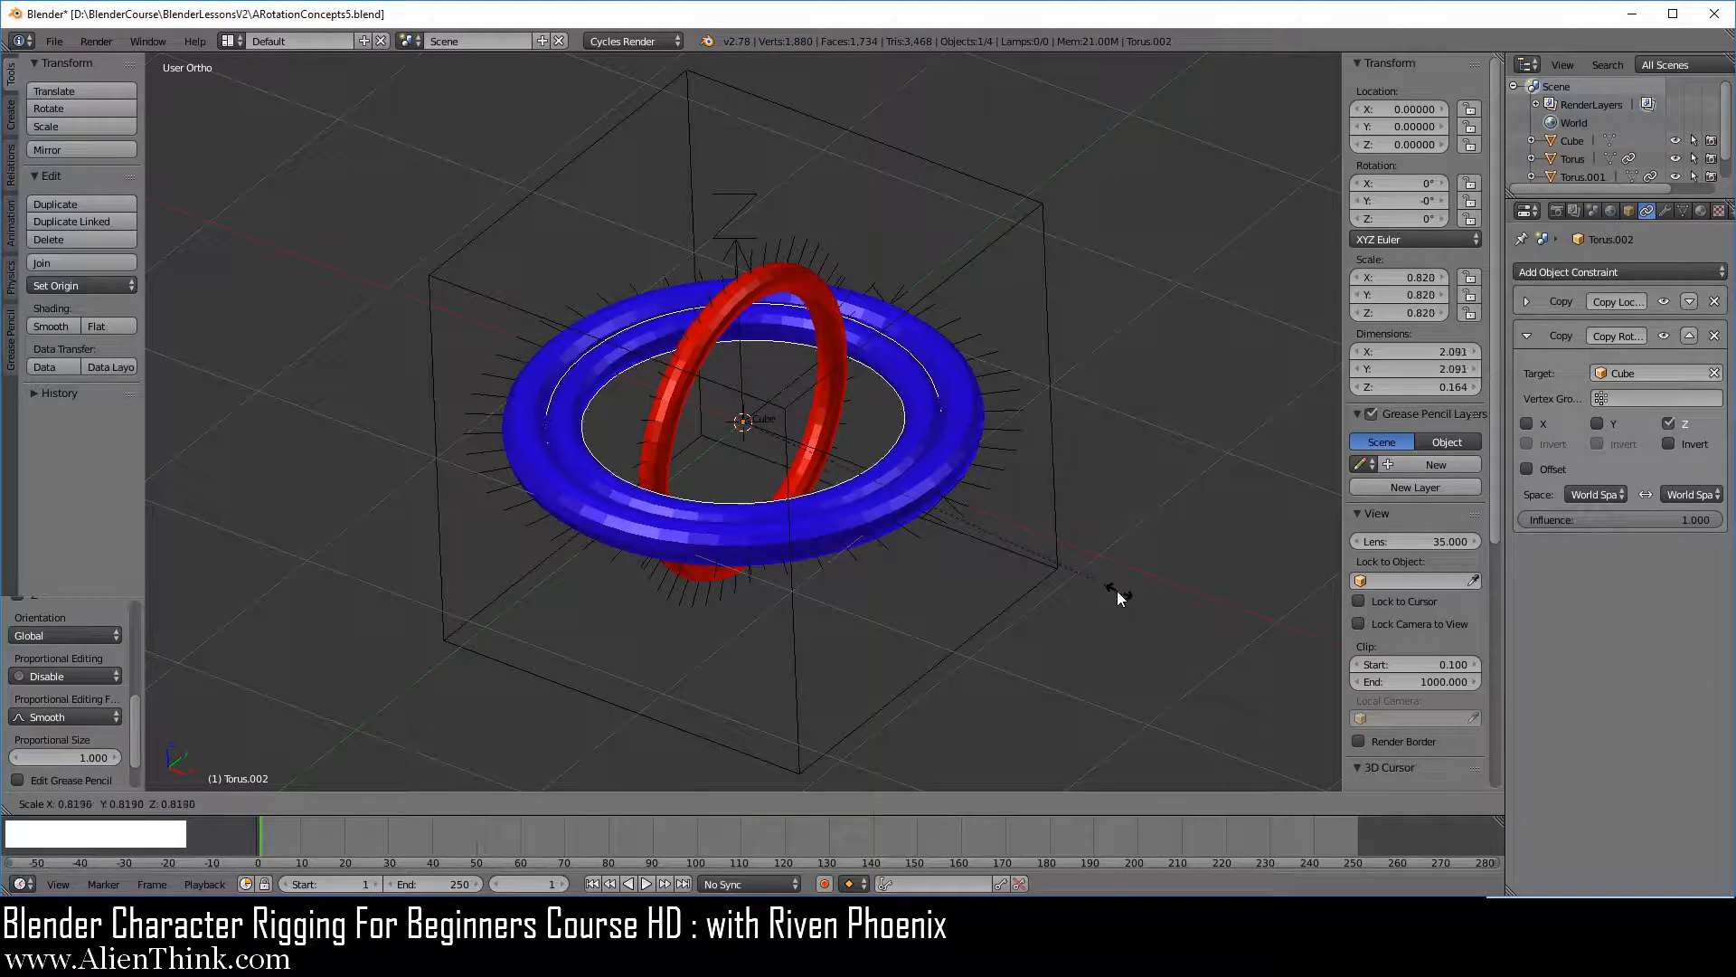
click(1114, 593)
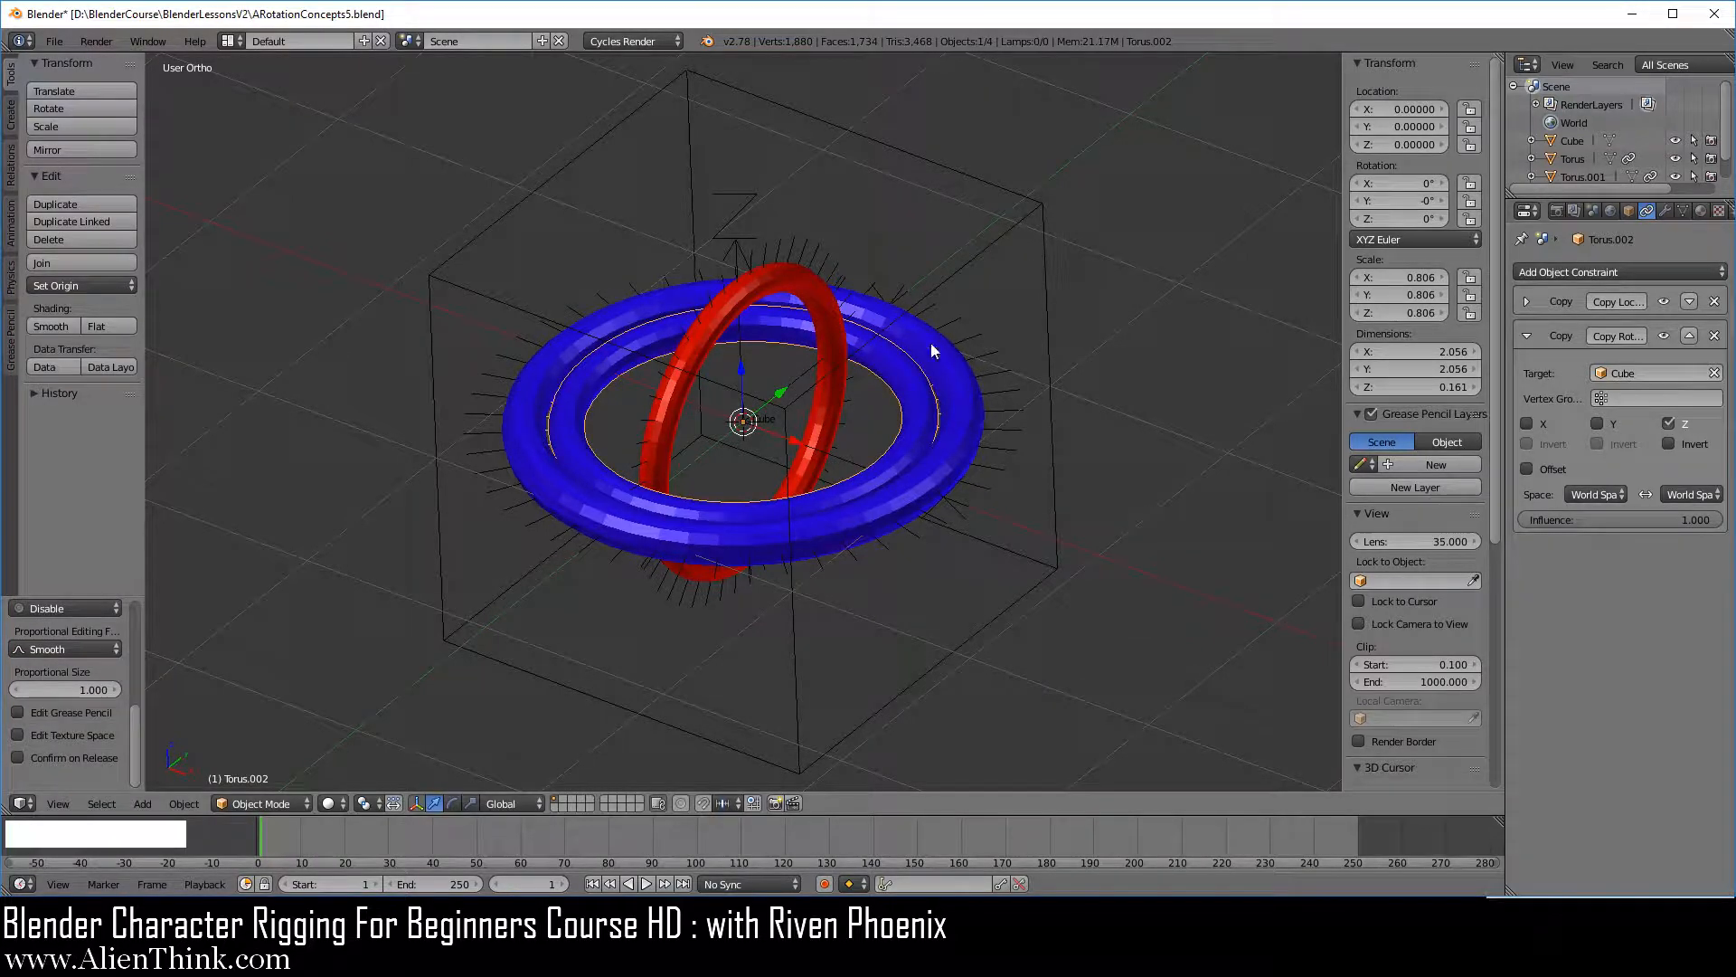
Rotate the new ring's whole mesh 90° in Edit Mode from the right view, and return to Object Mode.
key(Tab)
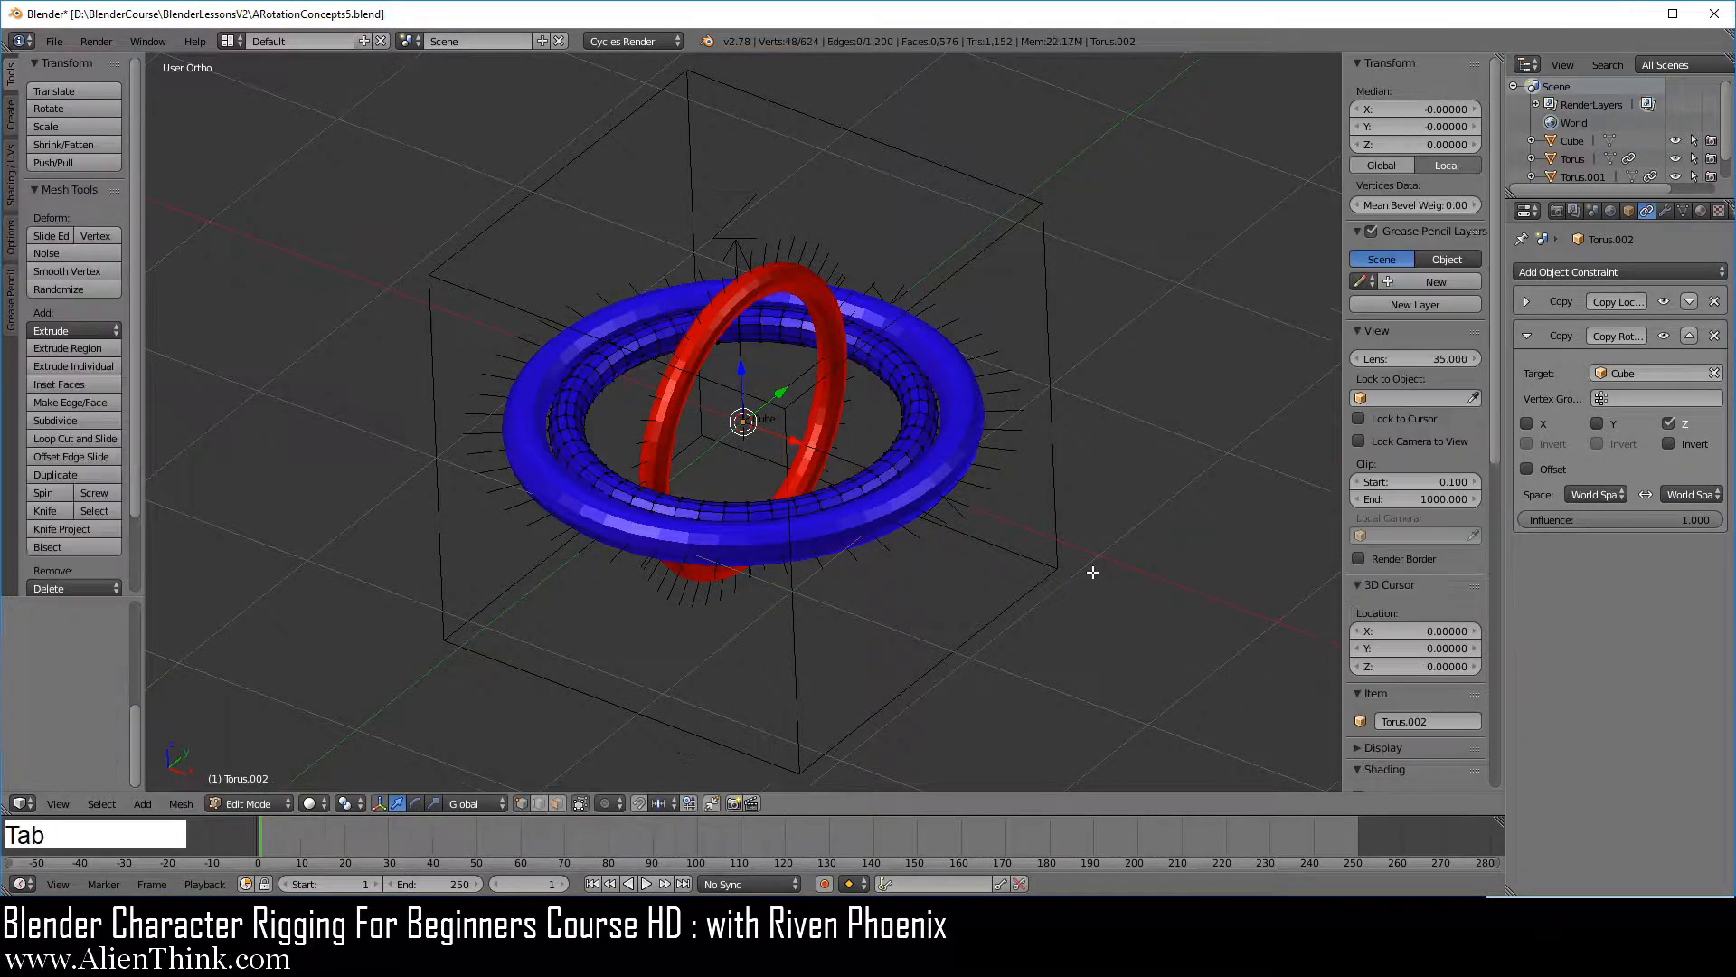
key(a)
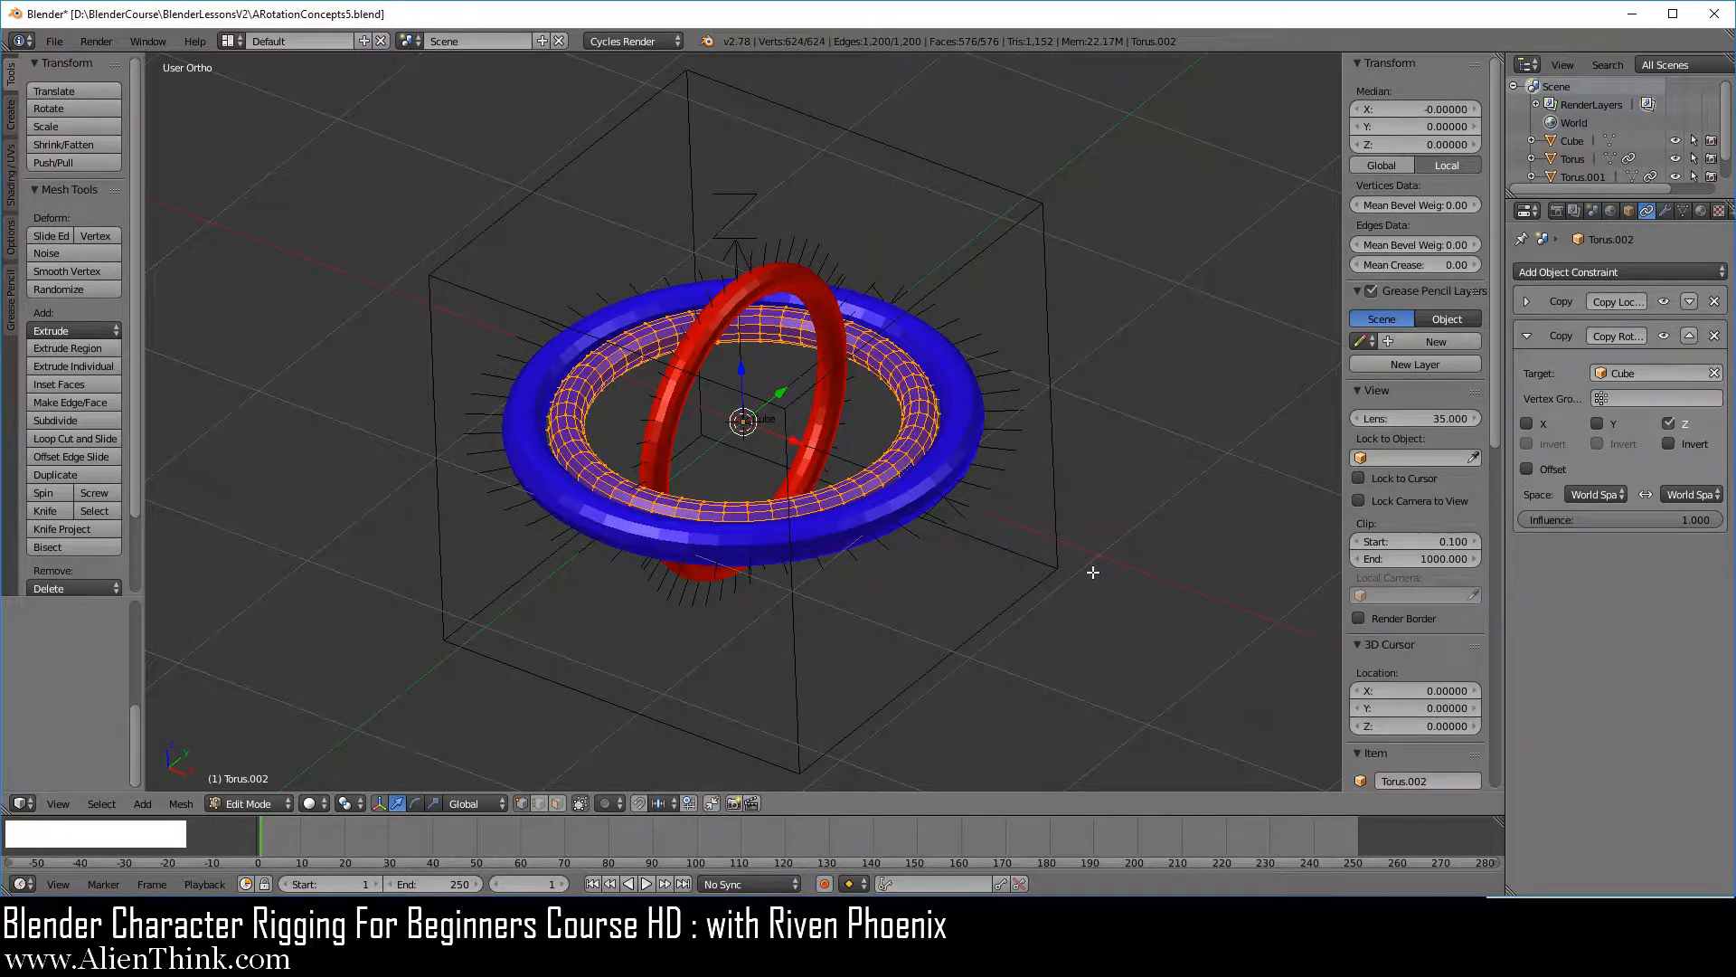
key(KP_3)
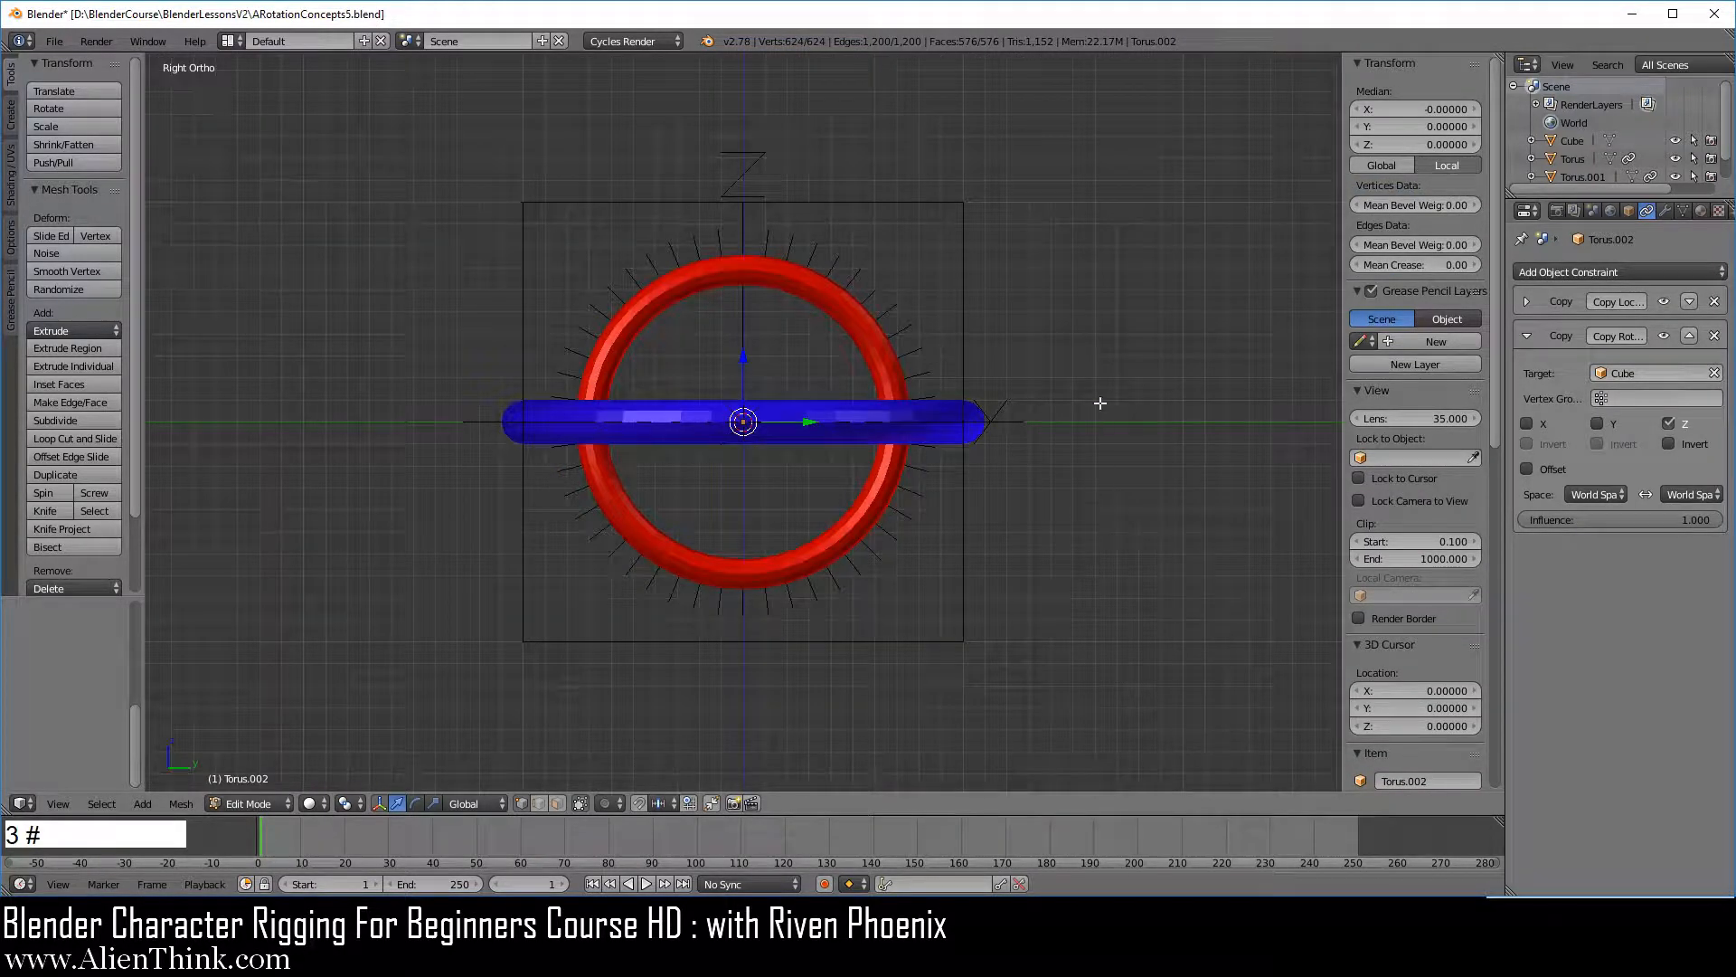
key(r)
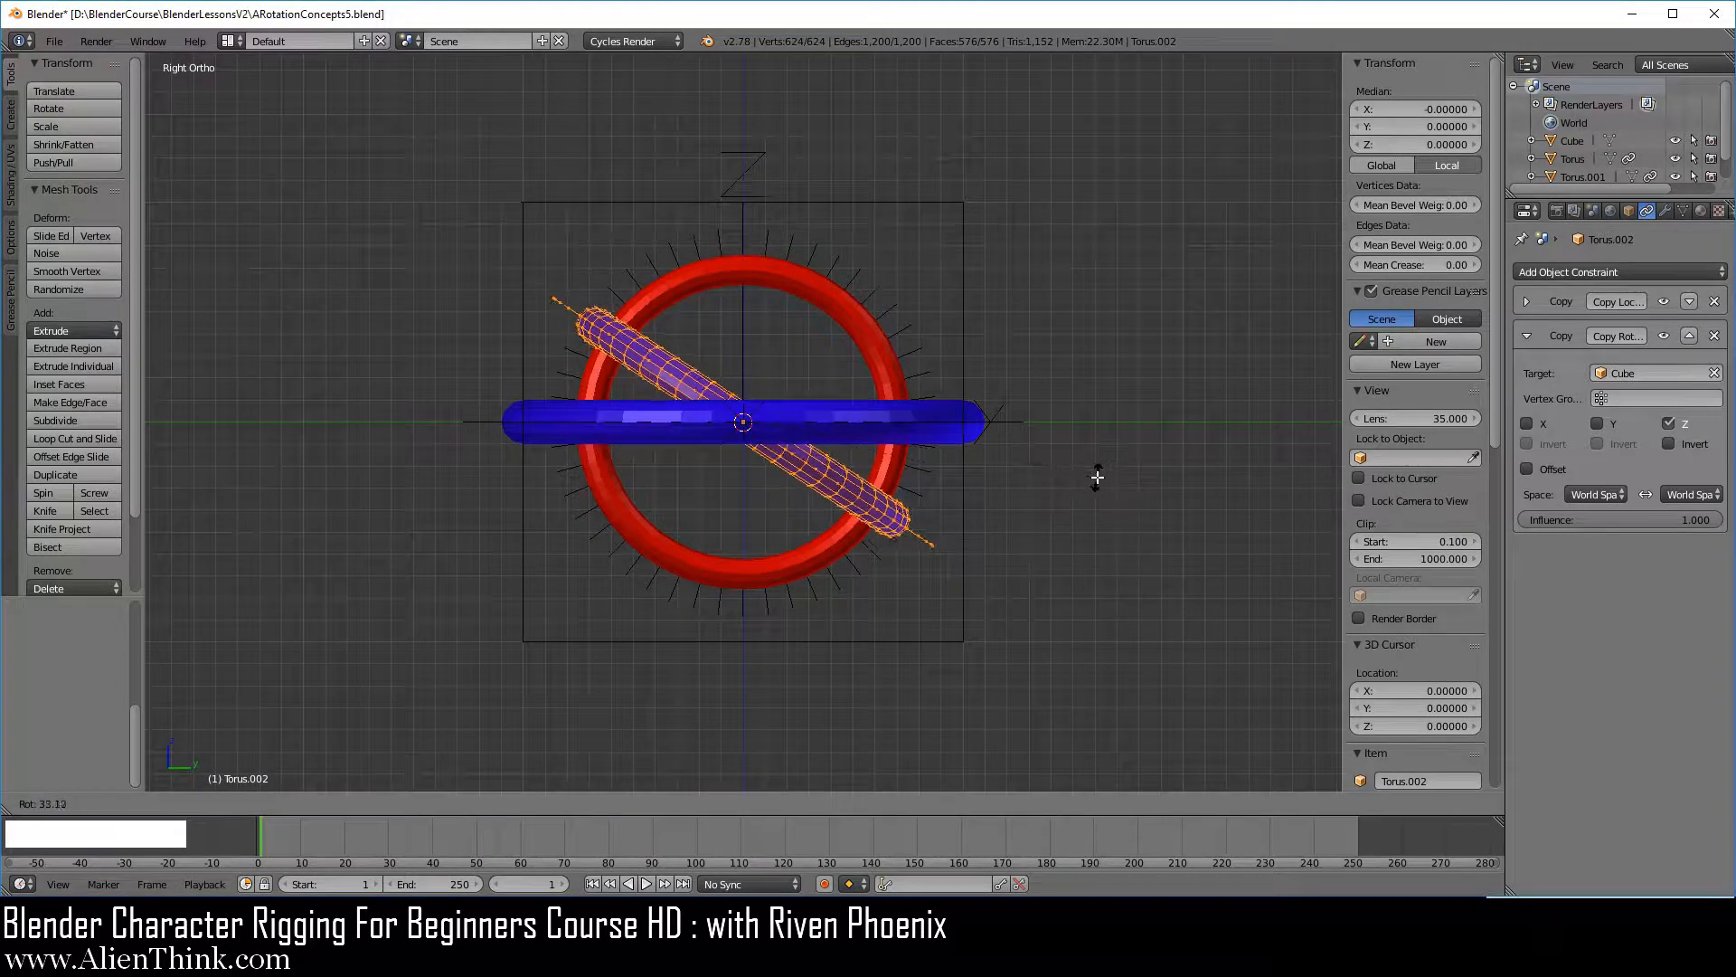
key(ctrl)
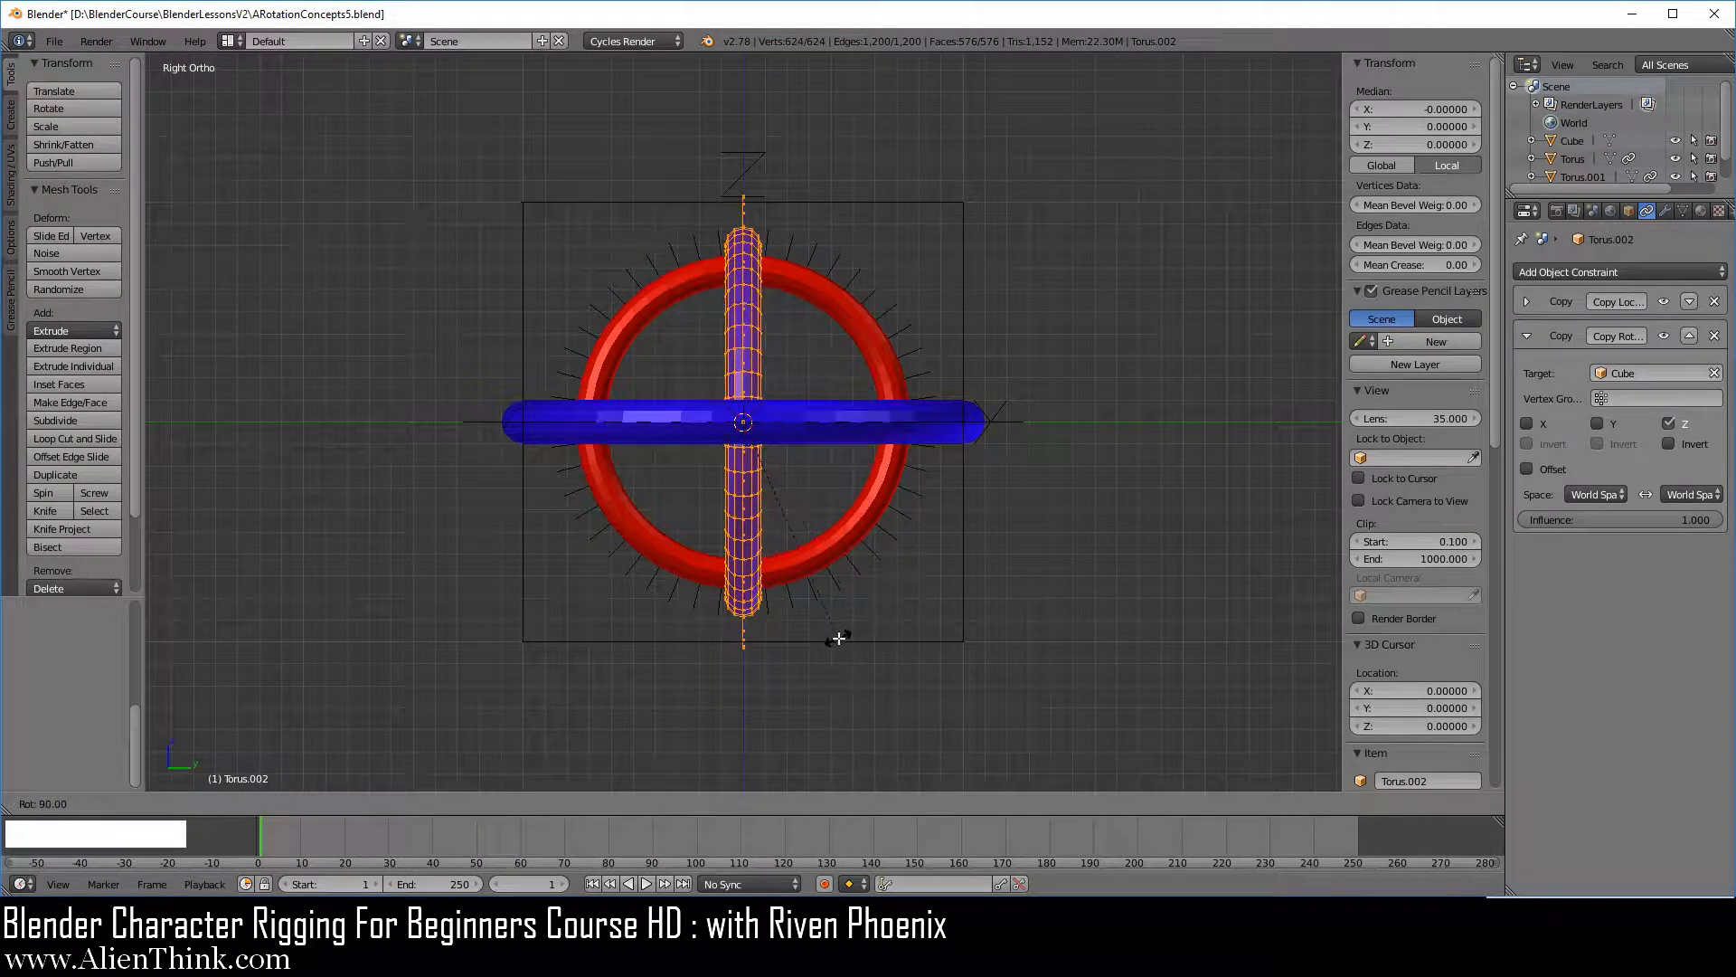
ctrl+click(839, 638)
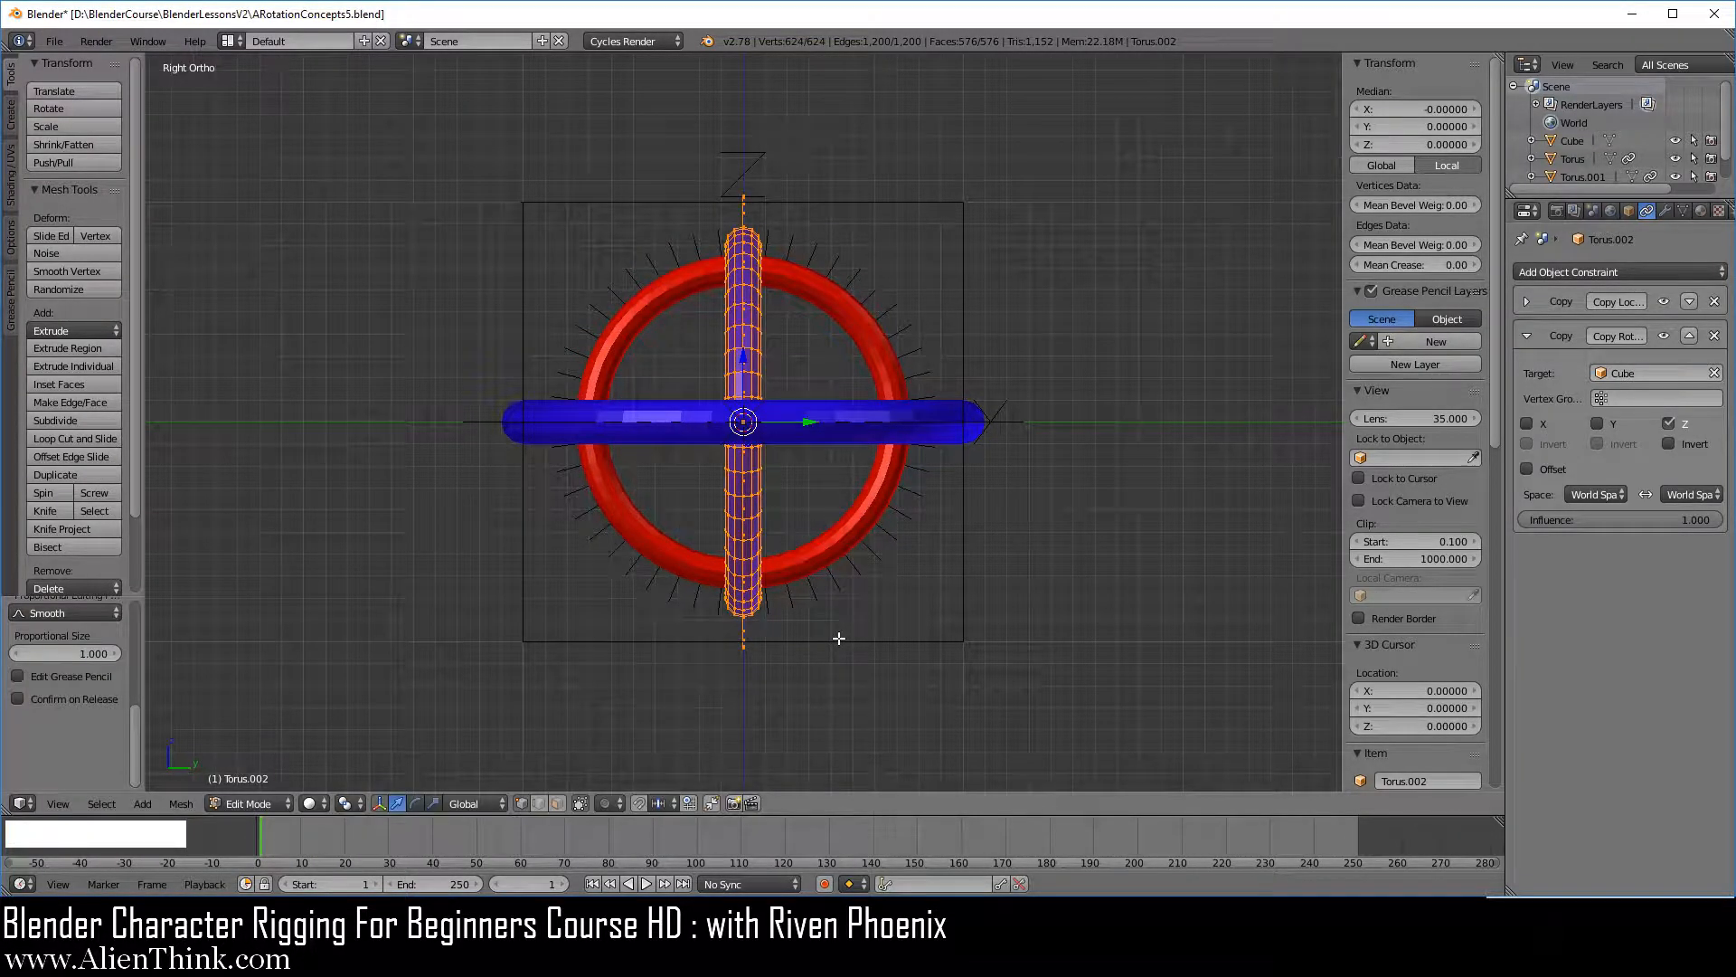
key(Tab)
Give the new upright ring its own single-user material, name it Y and set its diffuse color to green.
middle_drag(733, 476, 680, 489)
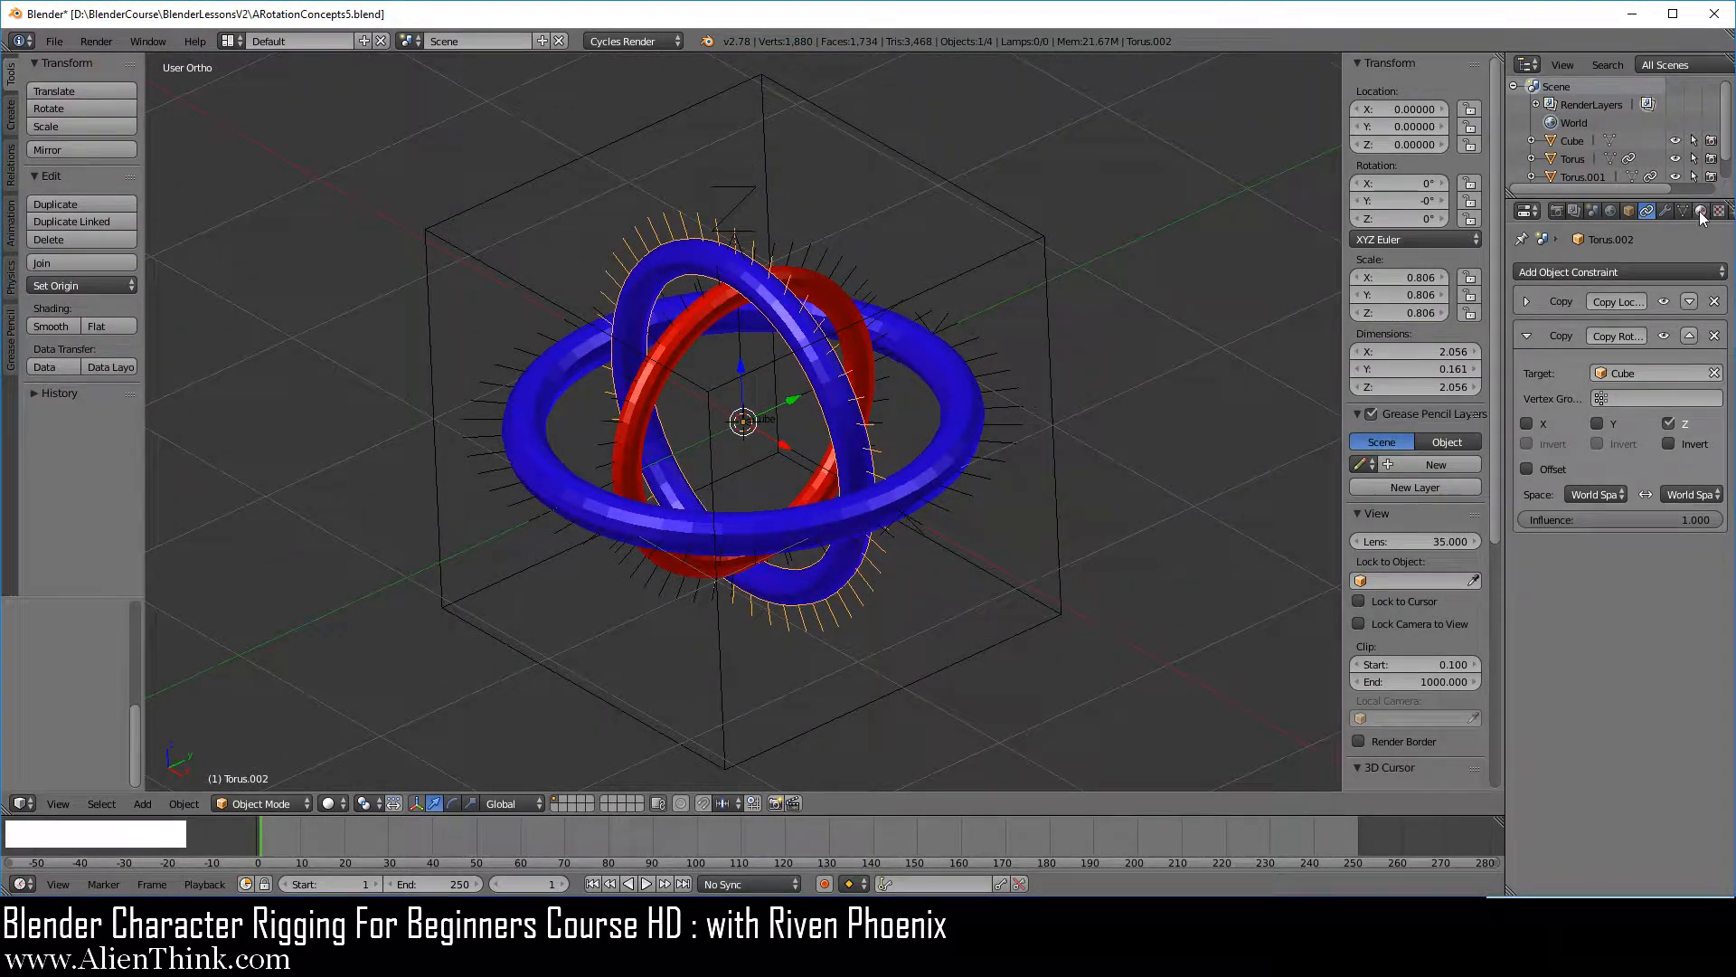
click(1699, 212)
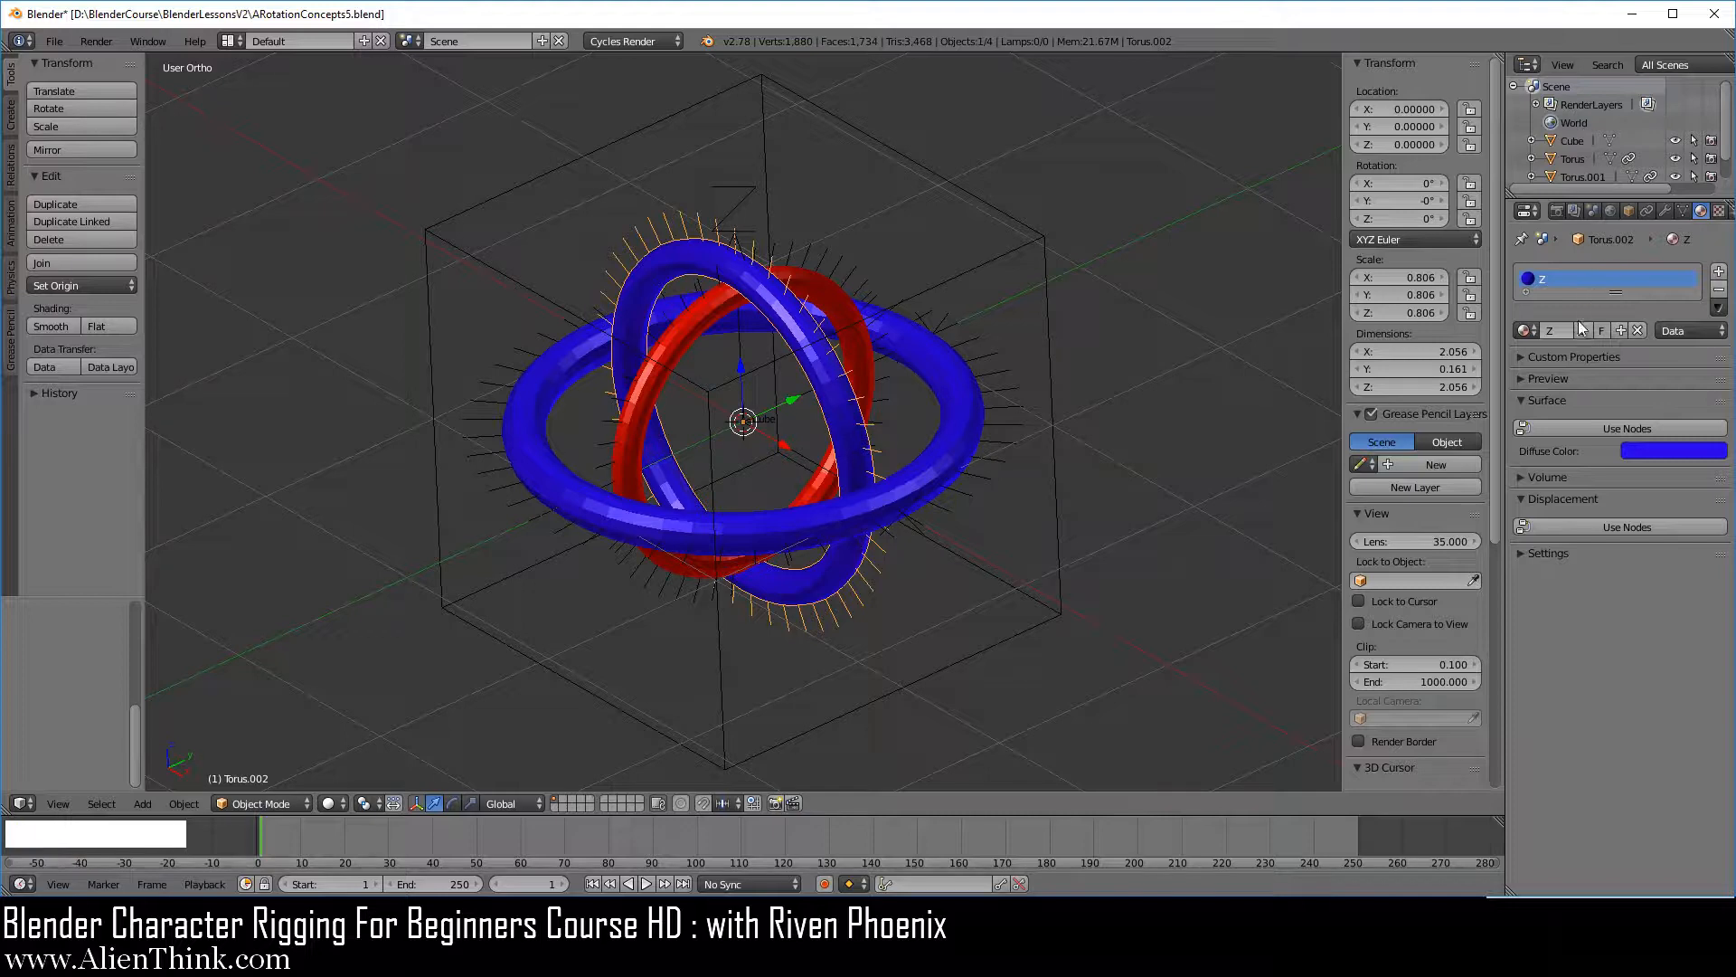
click(1582, 329)
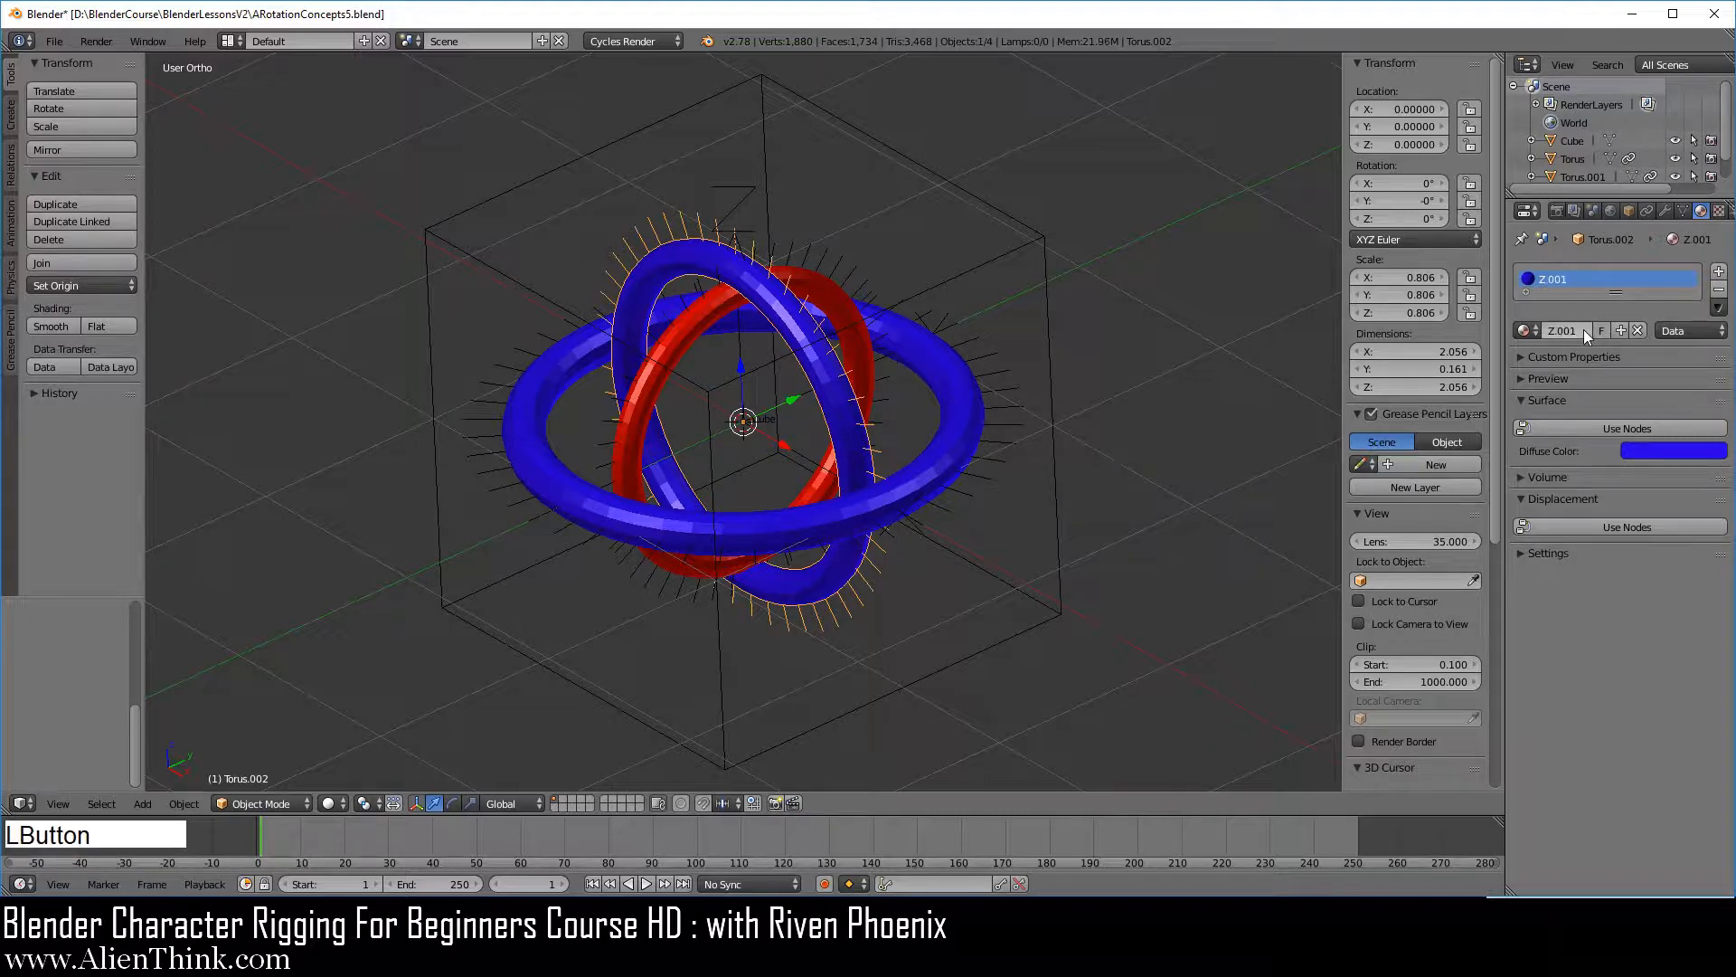
double_click(1559, 273)
text(Y)
key(Return)
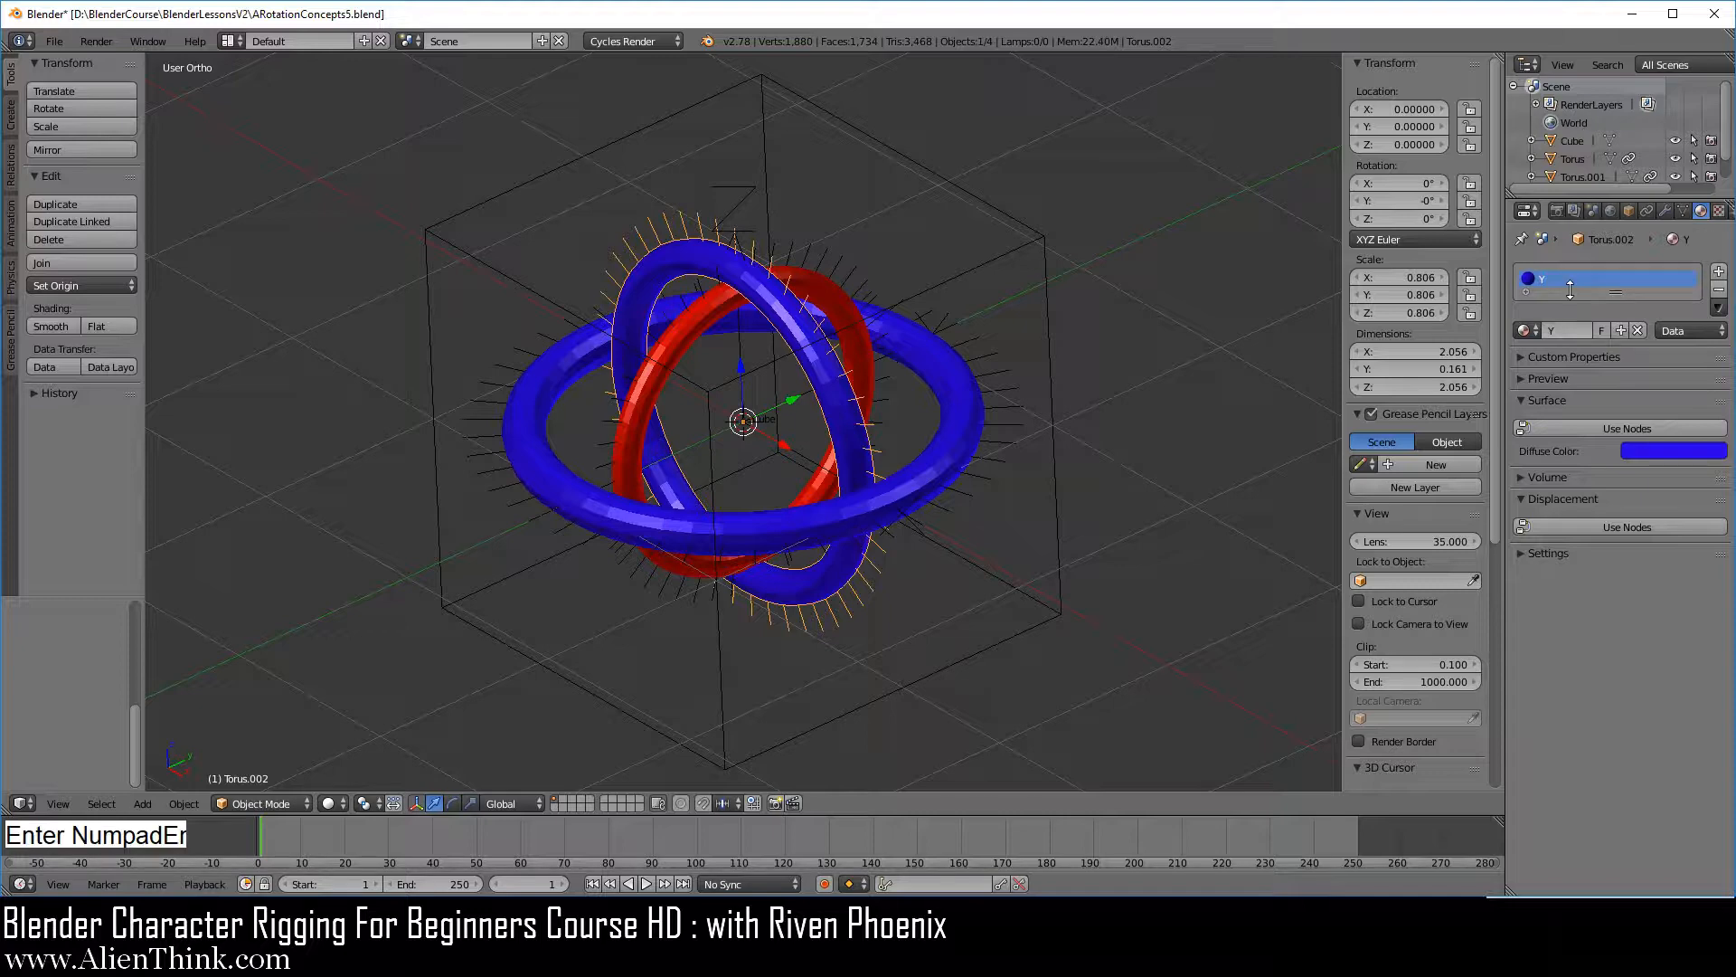
click(1658, 450)
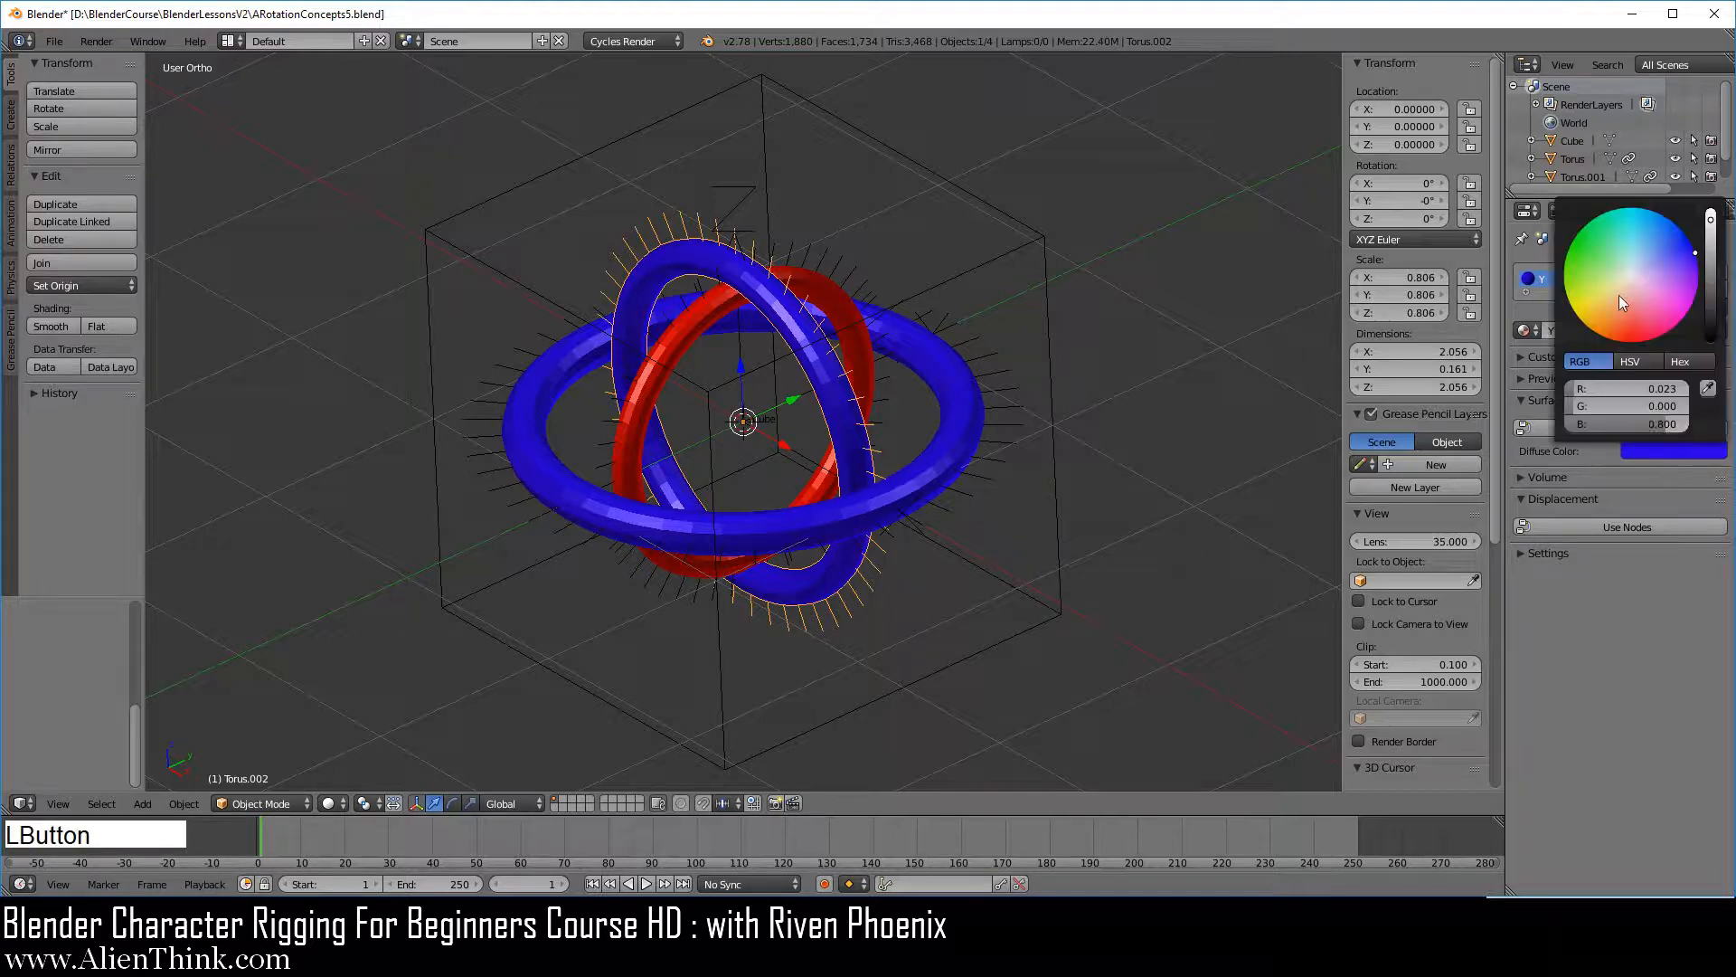
click(1615, 276)
drag(1615, 276, 1573, 263)
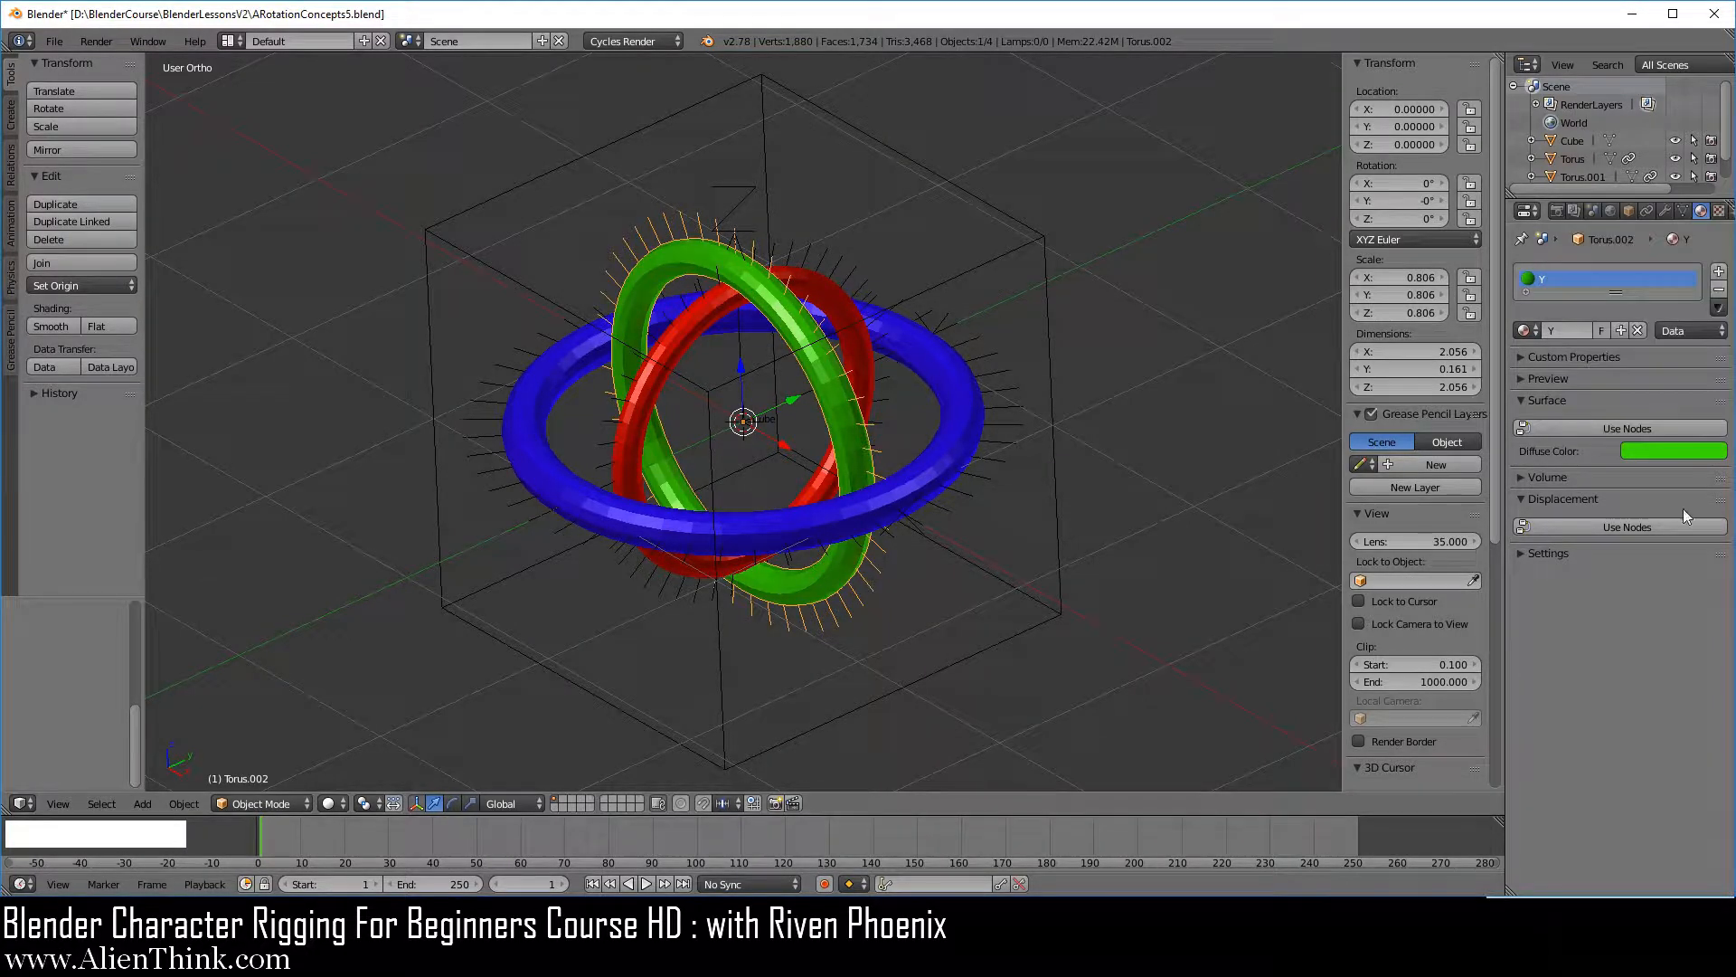
Enable the Y axis alongside Z in the green ring's Copy Rotation constraint and compare it with the blue ring's axes.
click(1647, 211)
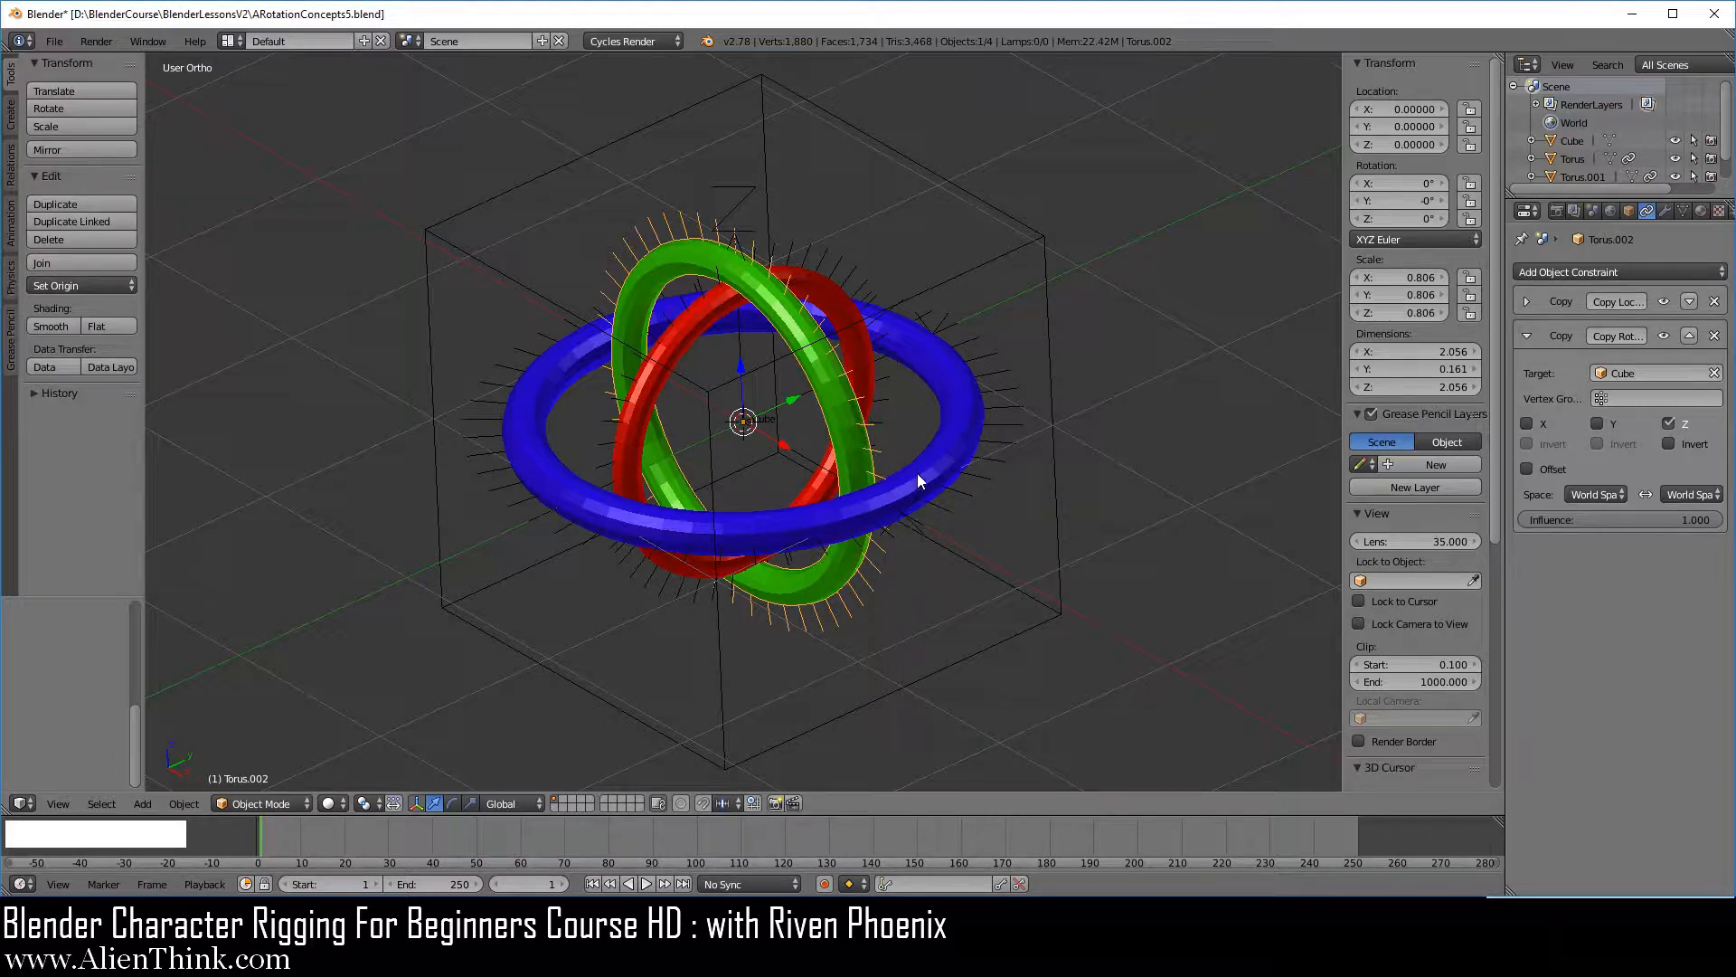
click(1597, 424)
right_click(937, 488)
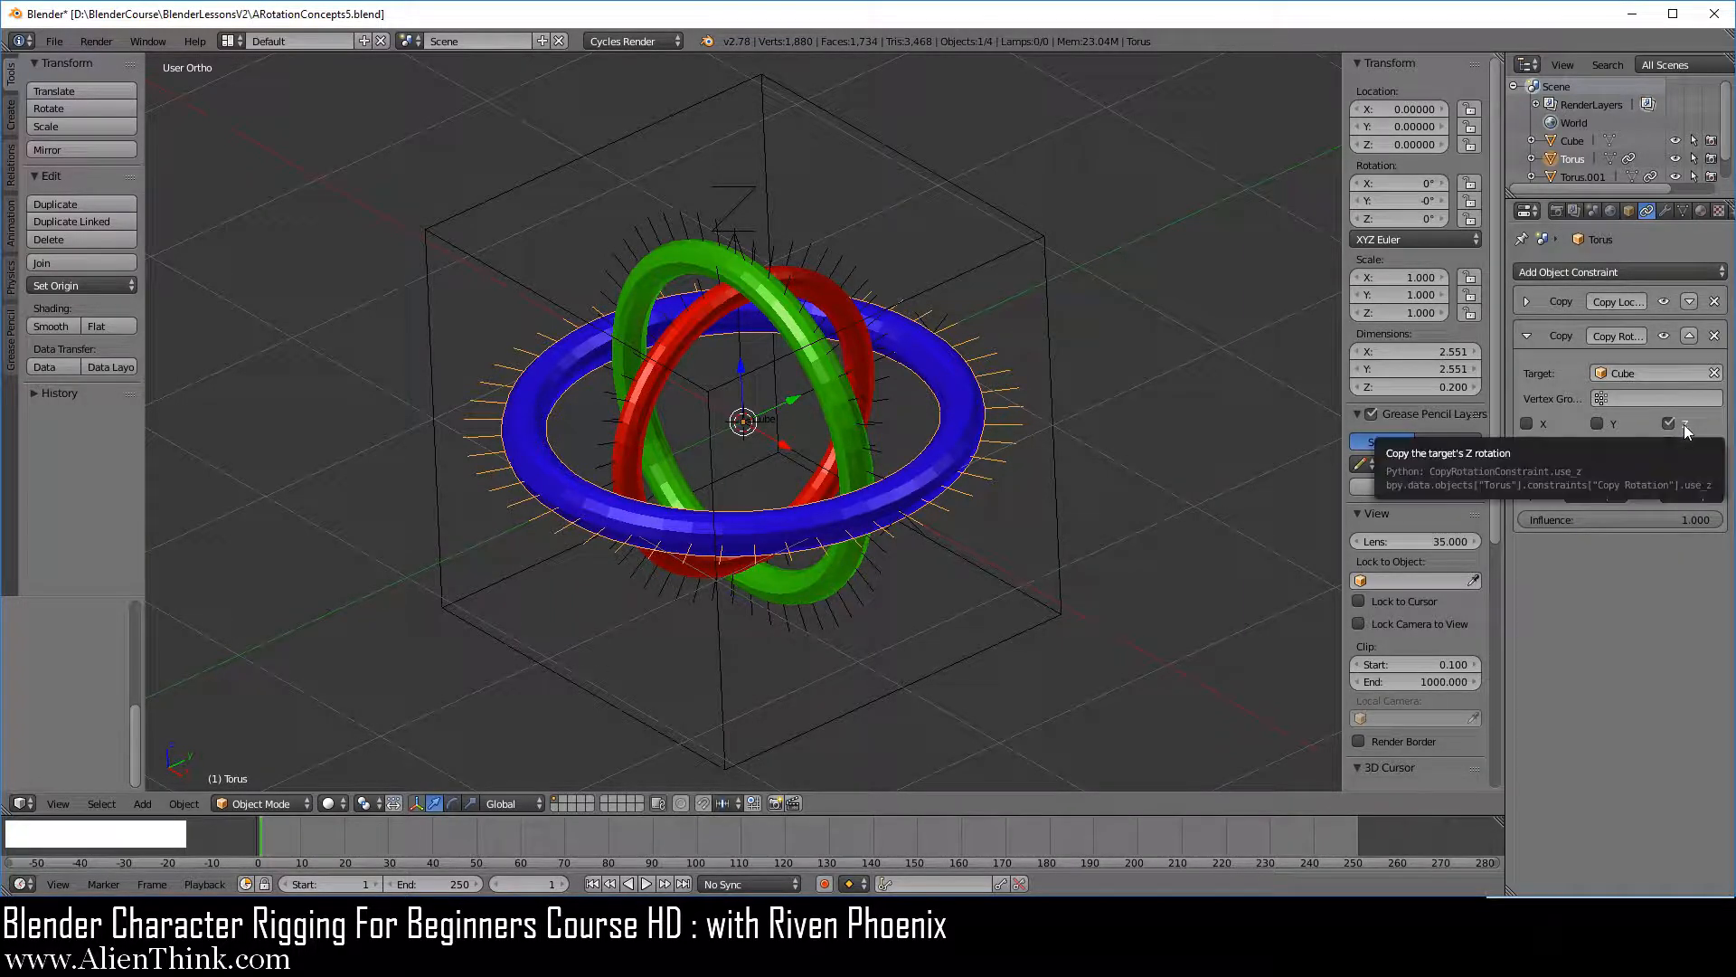
right_click(861, 457)
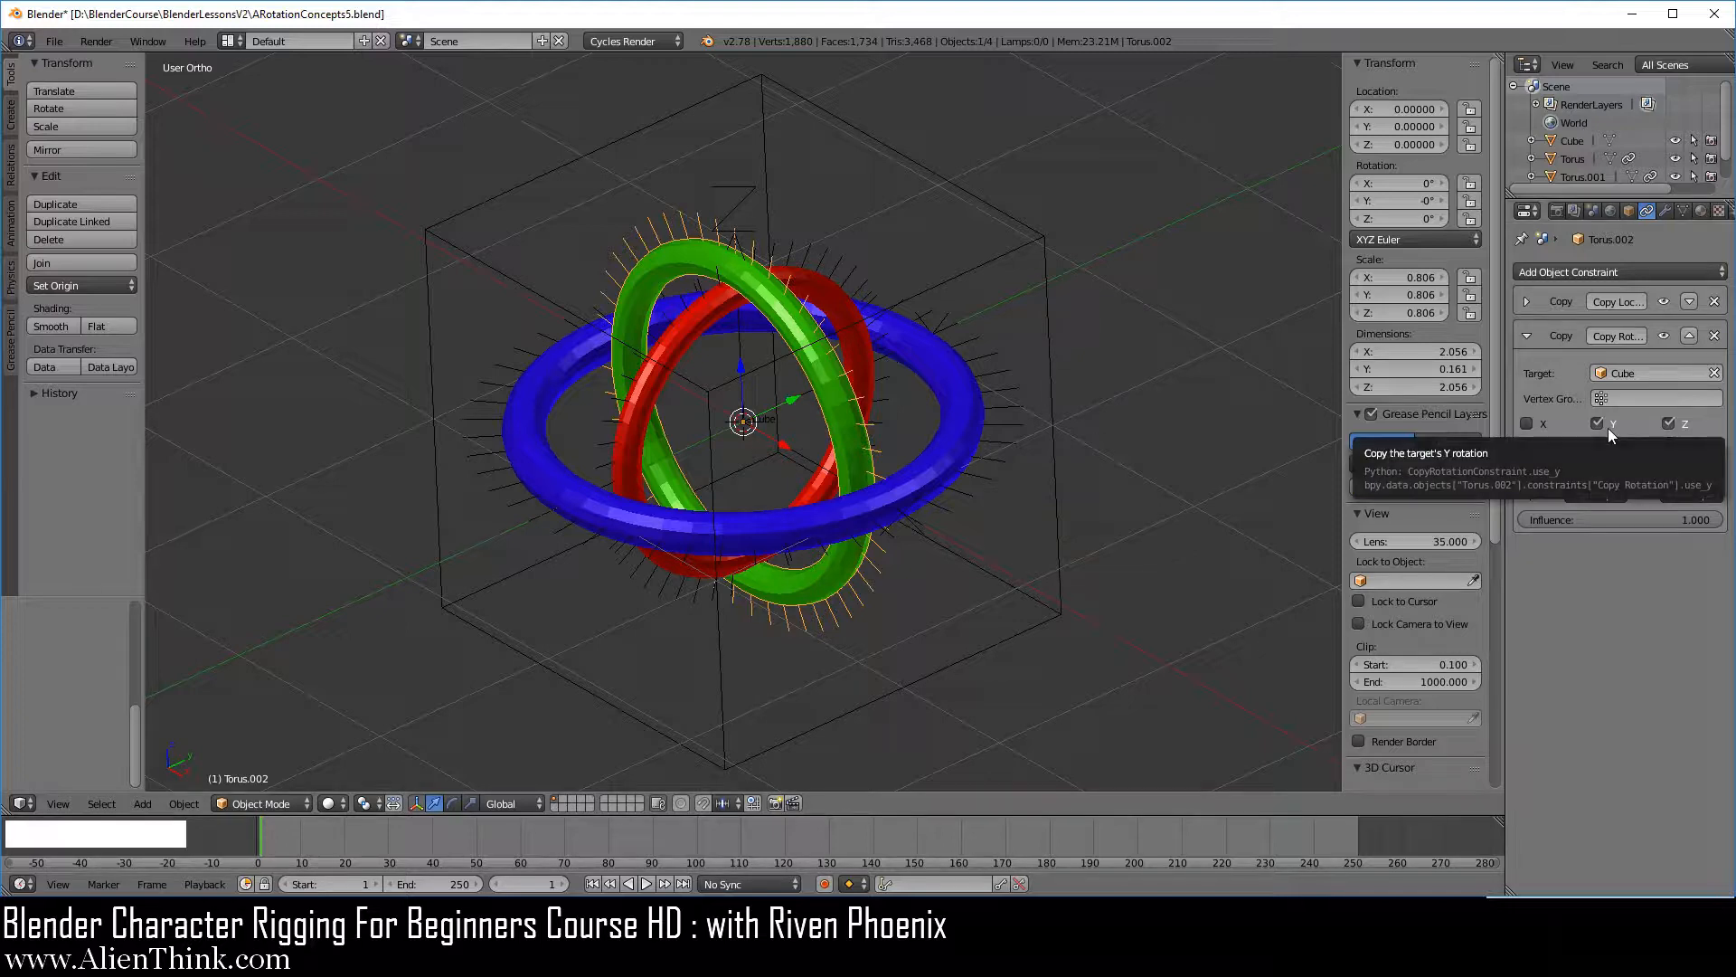
Rotate the cube through several angles up to X 38.4°, Y 20.1° and Z 7.3° to test the three rings, and clear its rotation.
right_click(1047, 355)
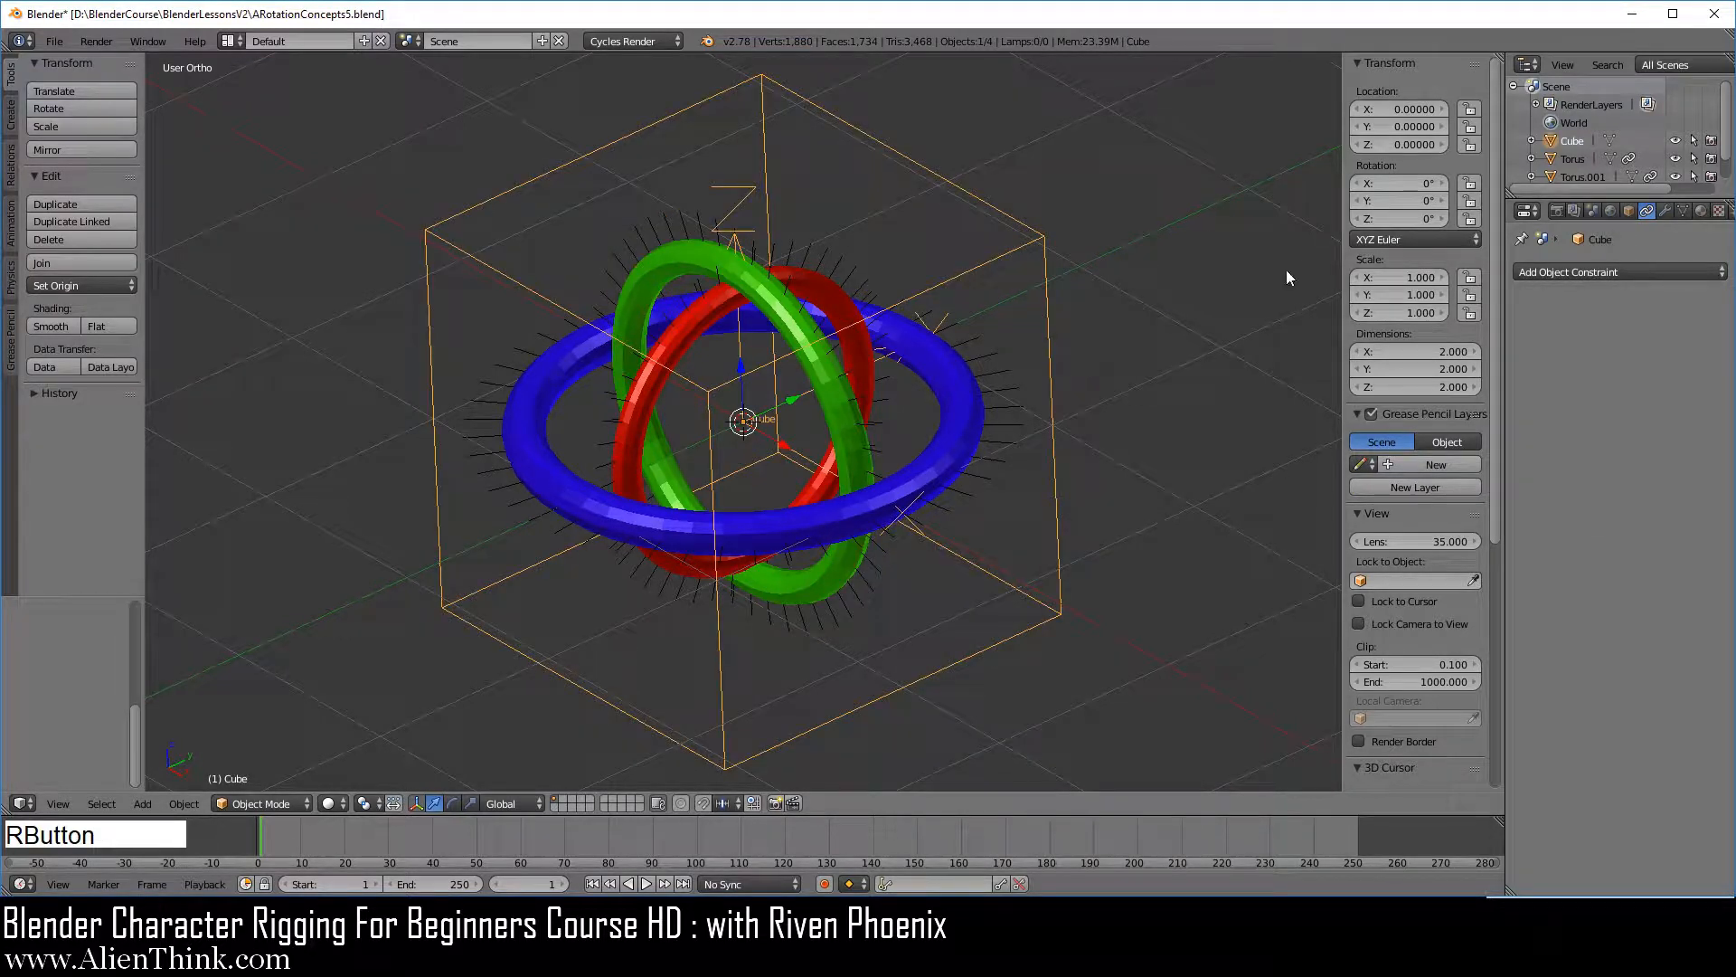
click(1397, 183)
drag(1397, 183, 1362, 218)
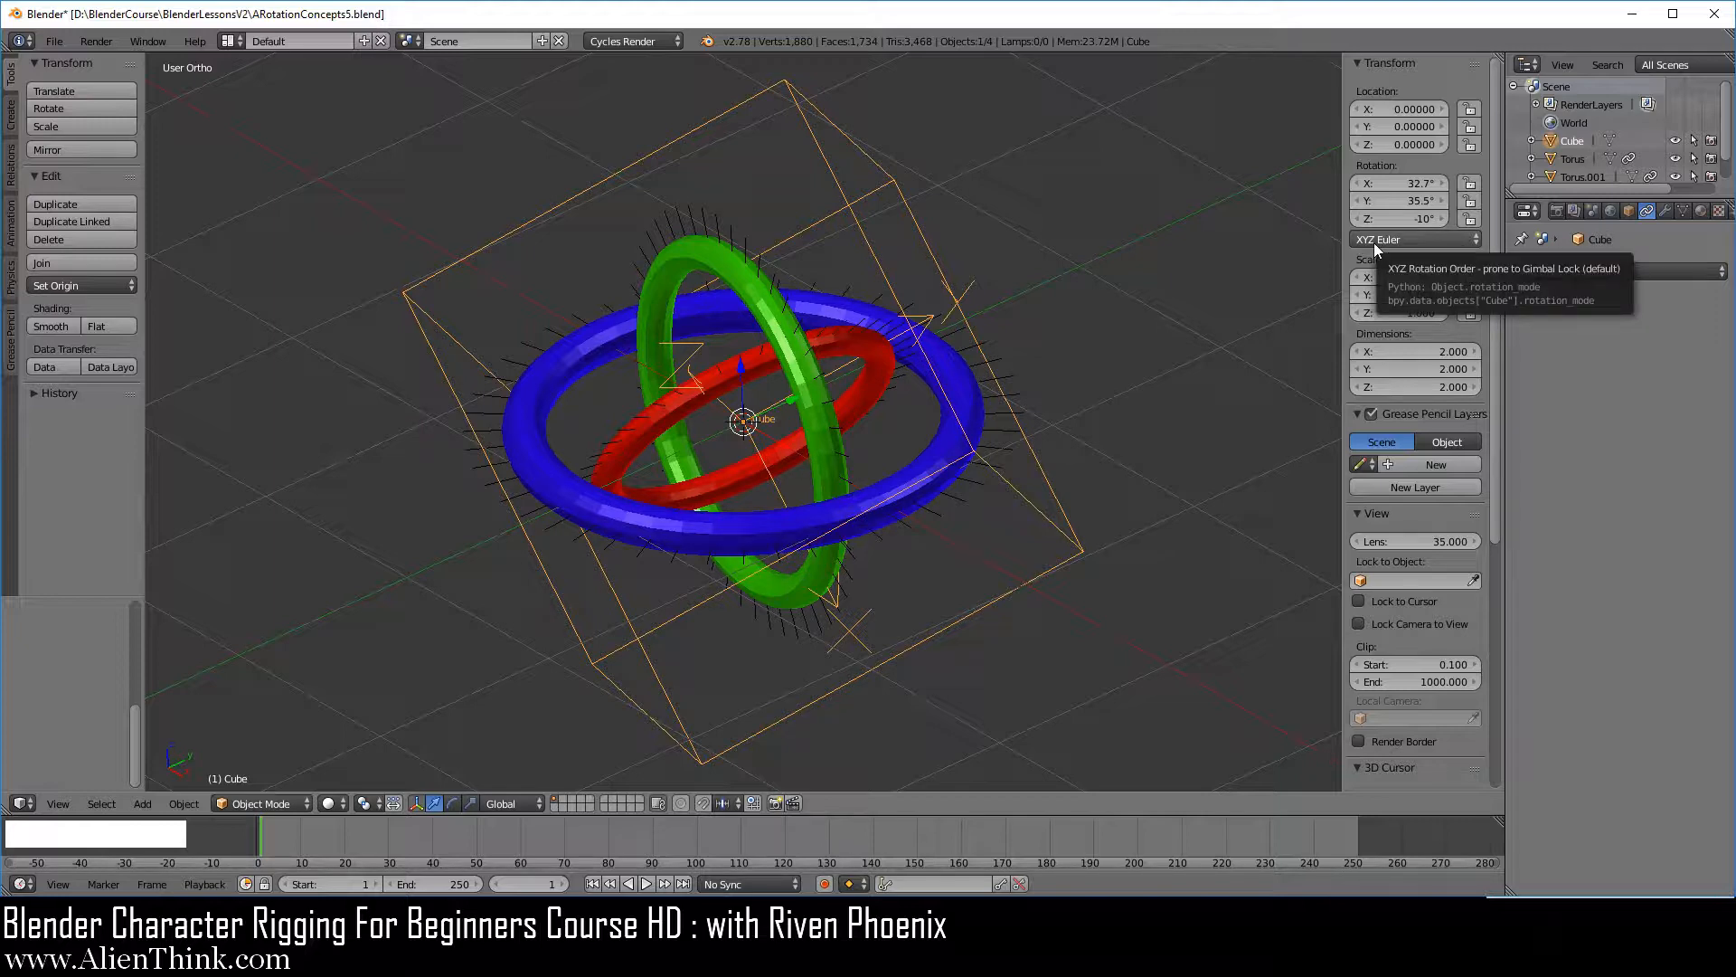
mouse_move(1406, 218)
mouse_down()
mouse_move(1438, 218)
mouse_move(1365, 218)
mouse_move(1426, 218)
mouse_up()
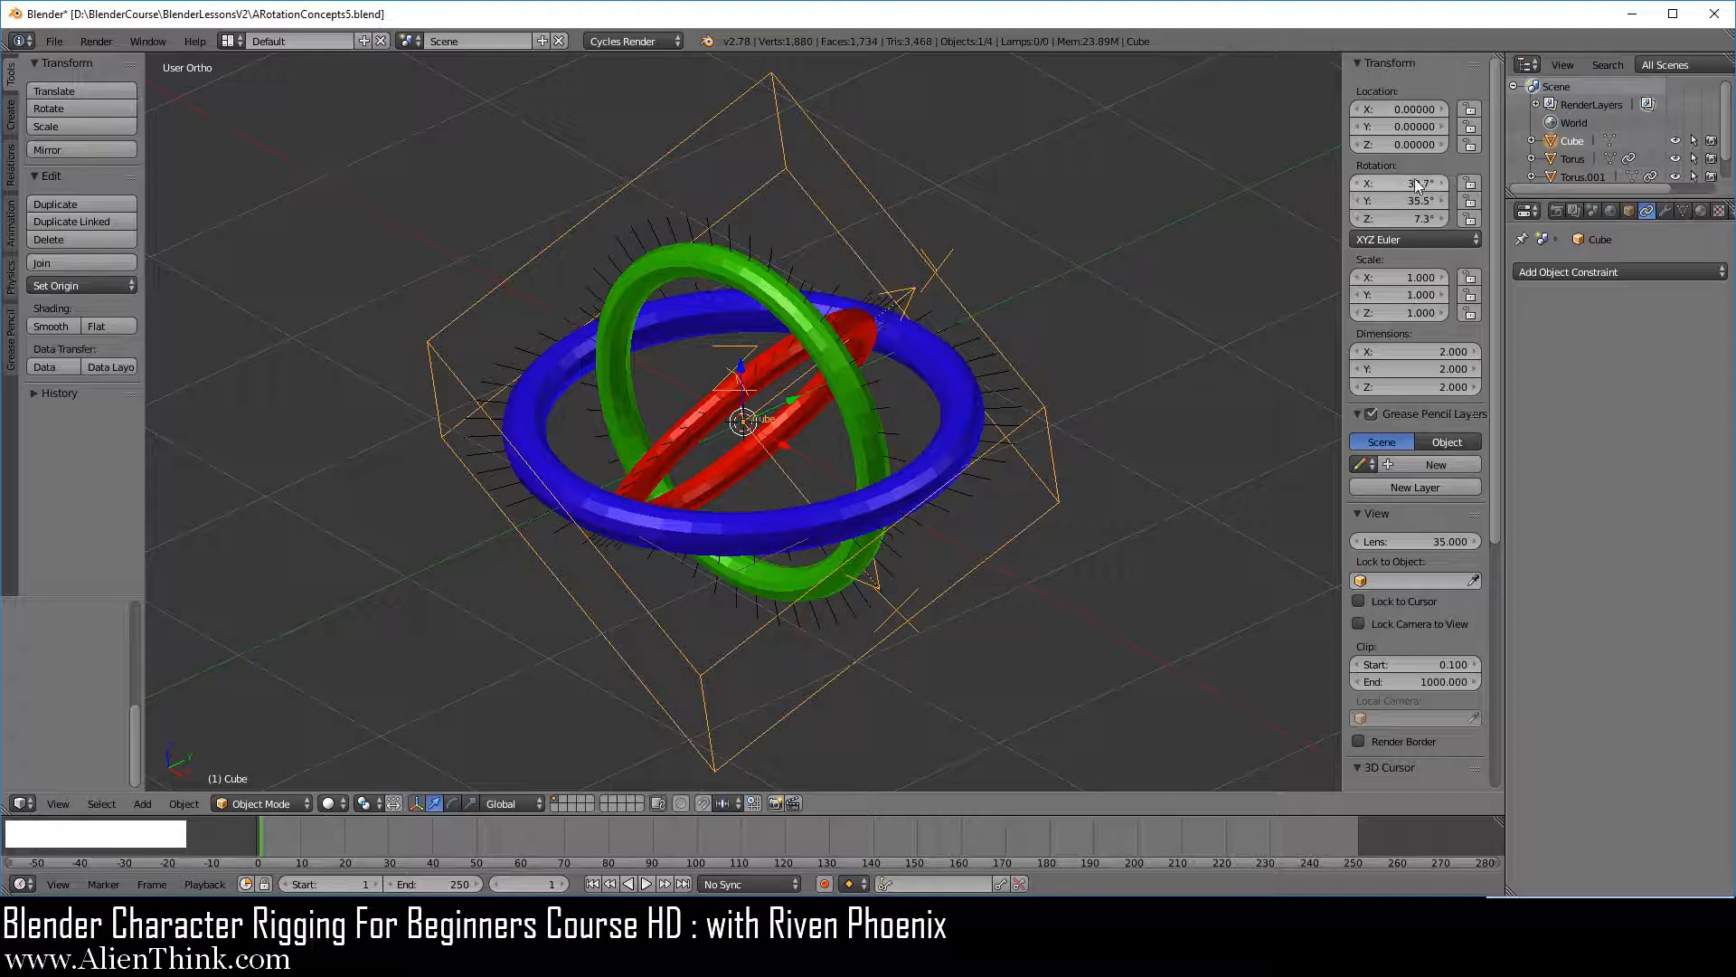
mouse_move(1376, 184)
mouse_down()
mouse_move(1340, 184)
mouse_move(1393, 184)
mouse_move(1337, 204)
mouse_move(1353, 203)
mouse_up()
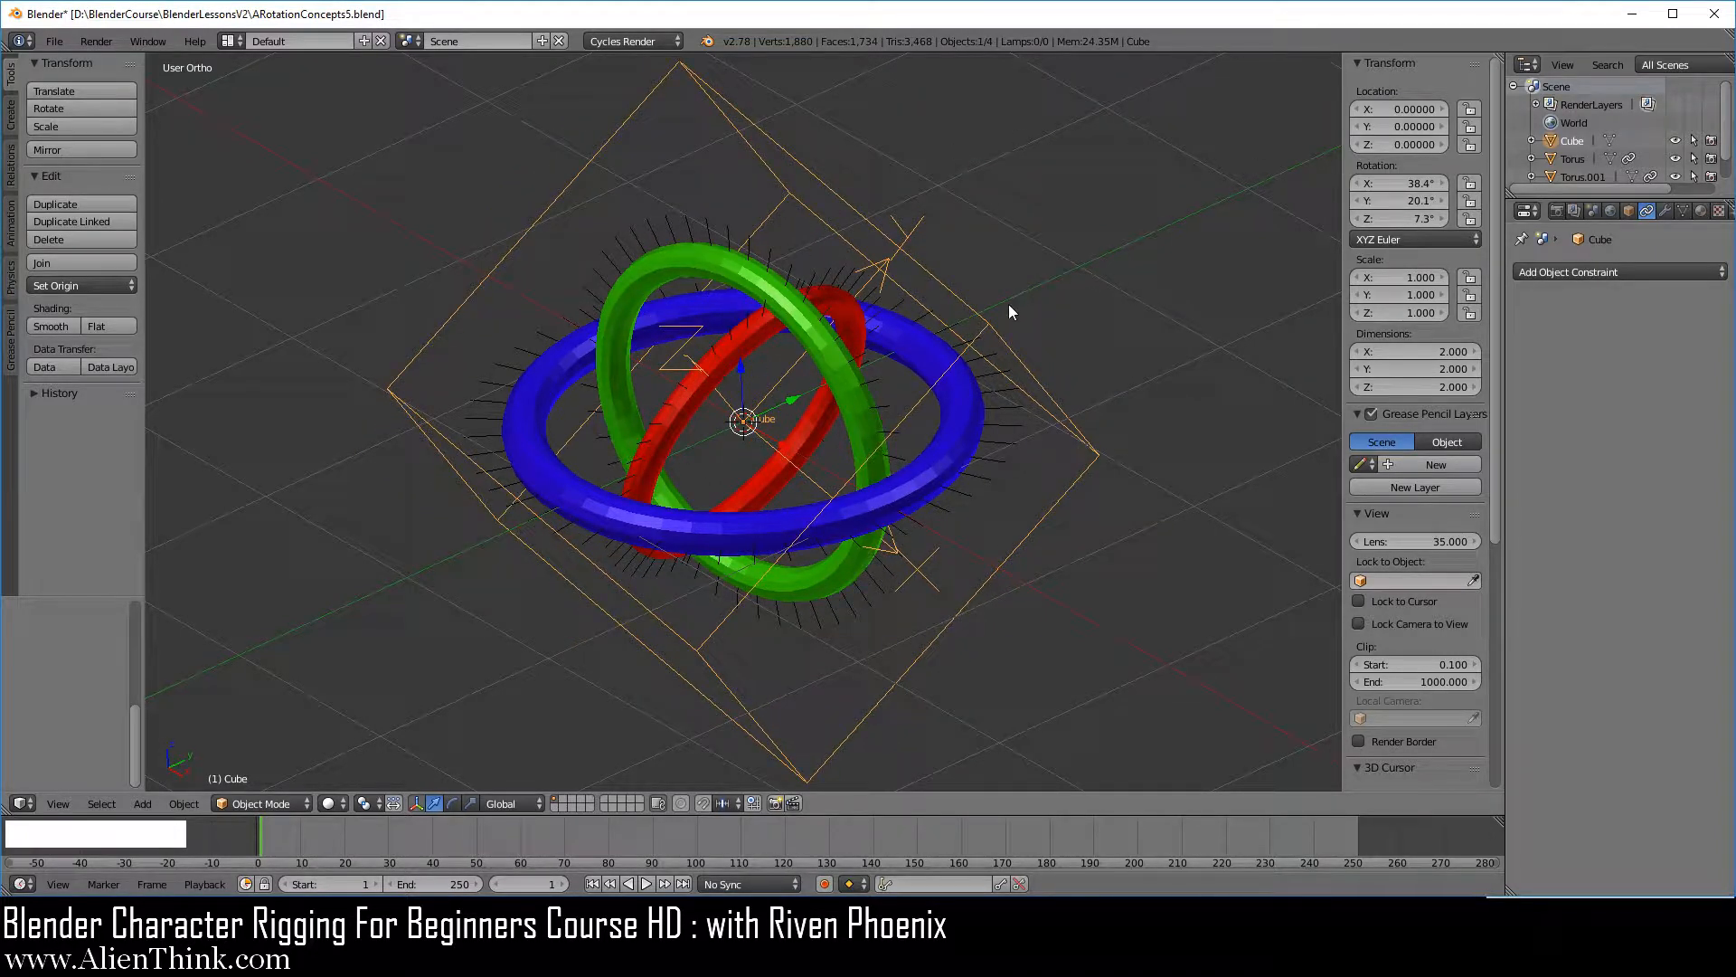
right_click(1083, 508)
key(alt+r)
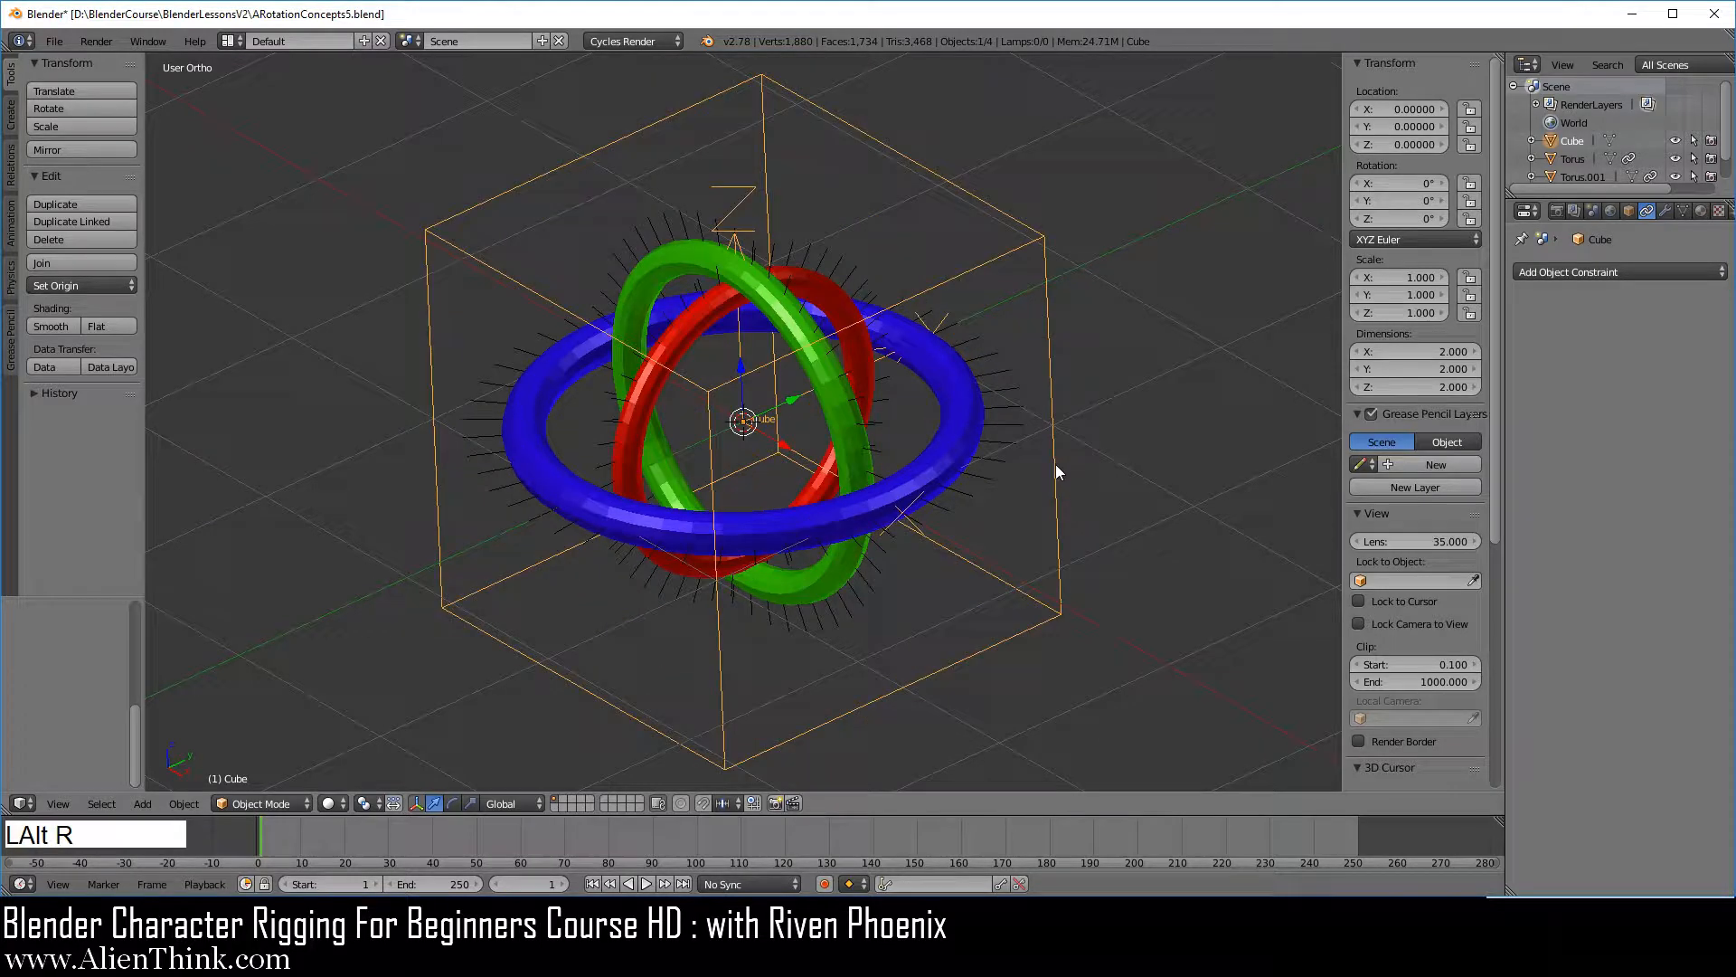
Save the scene as a new incremented file named ARotationConcepts6.blend.
middle_drag(1261, 295, 1270, 302)
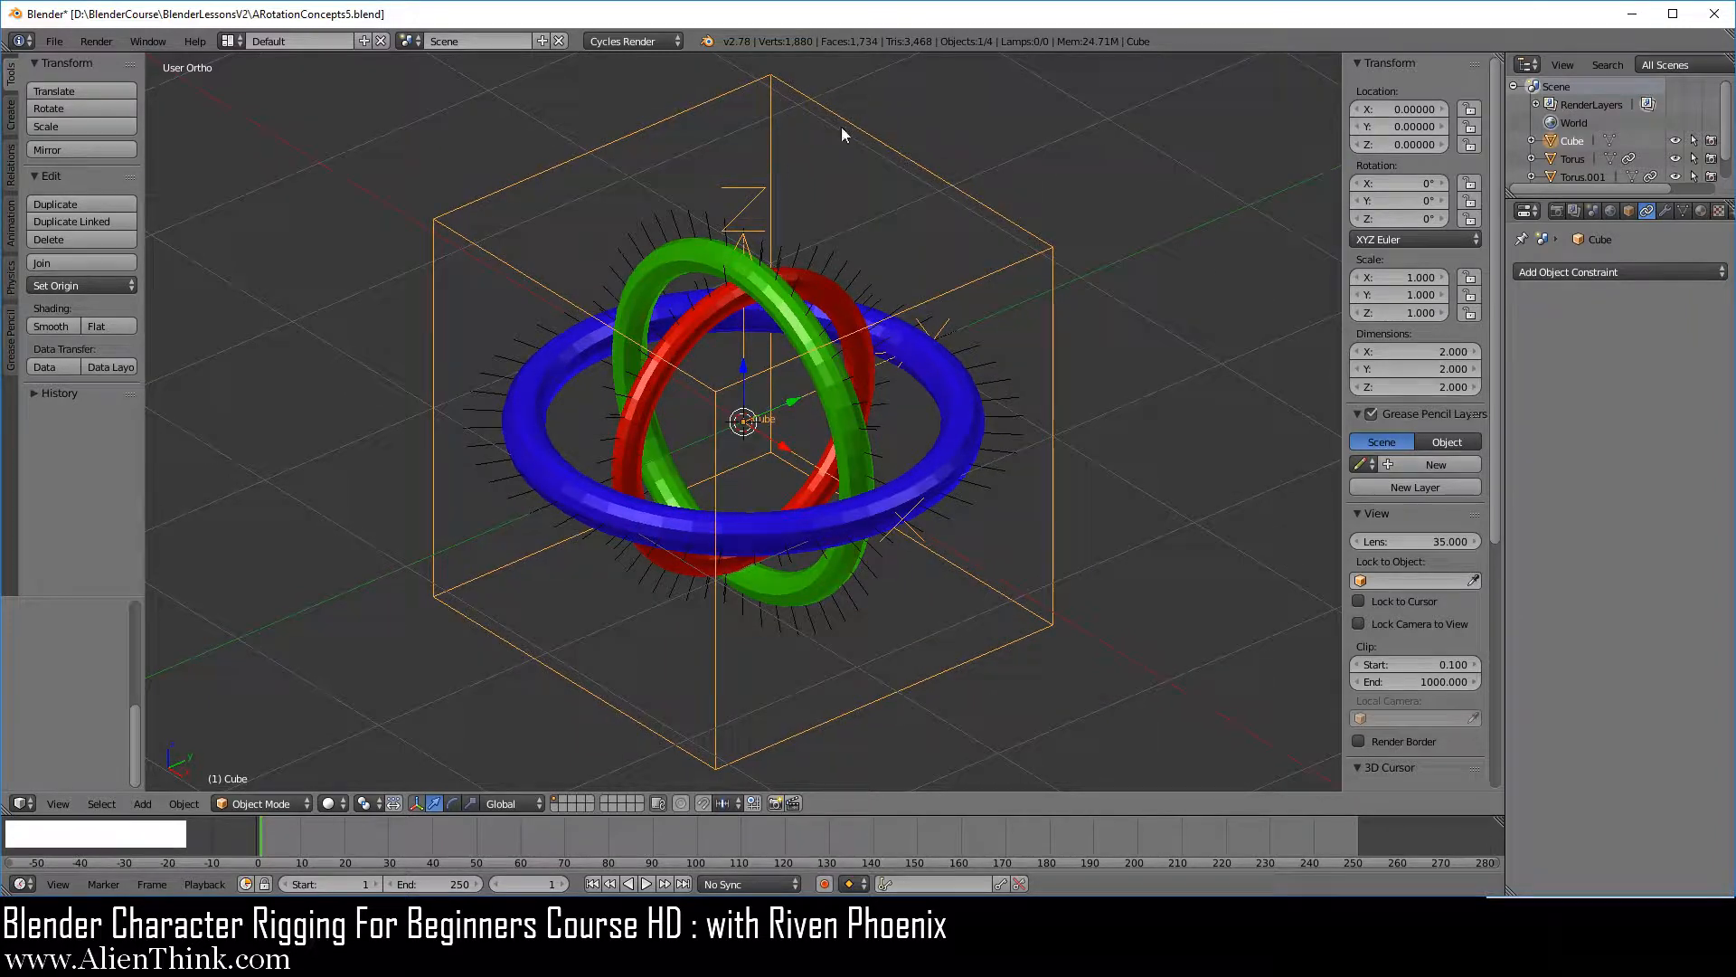
click(56, 41)
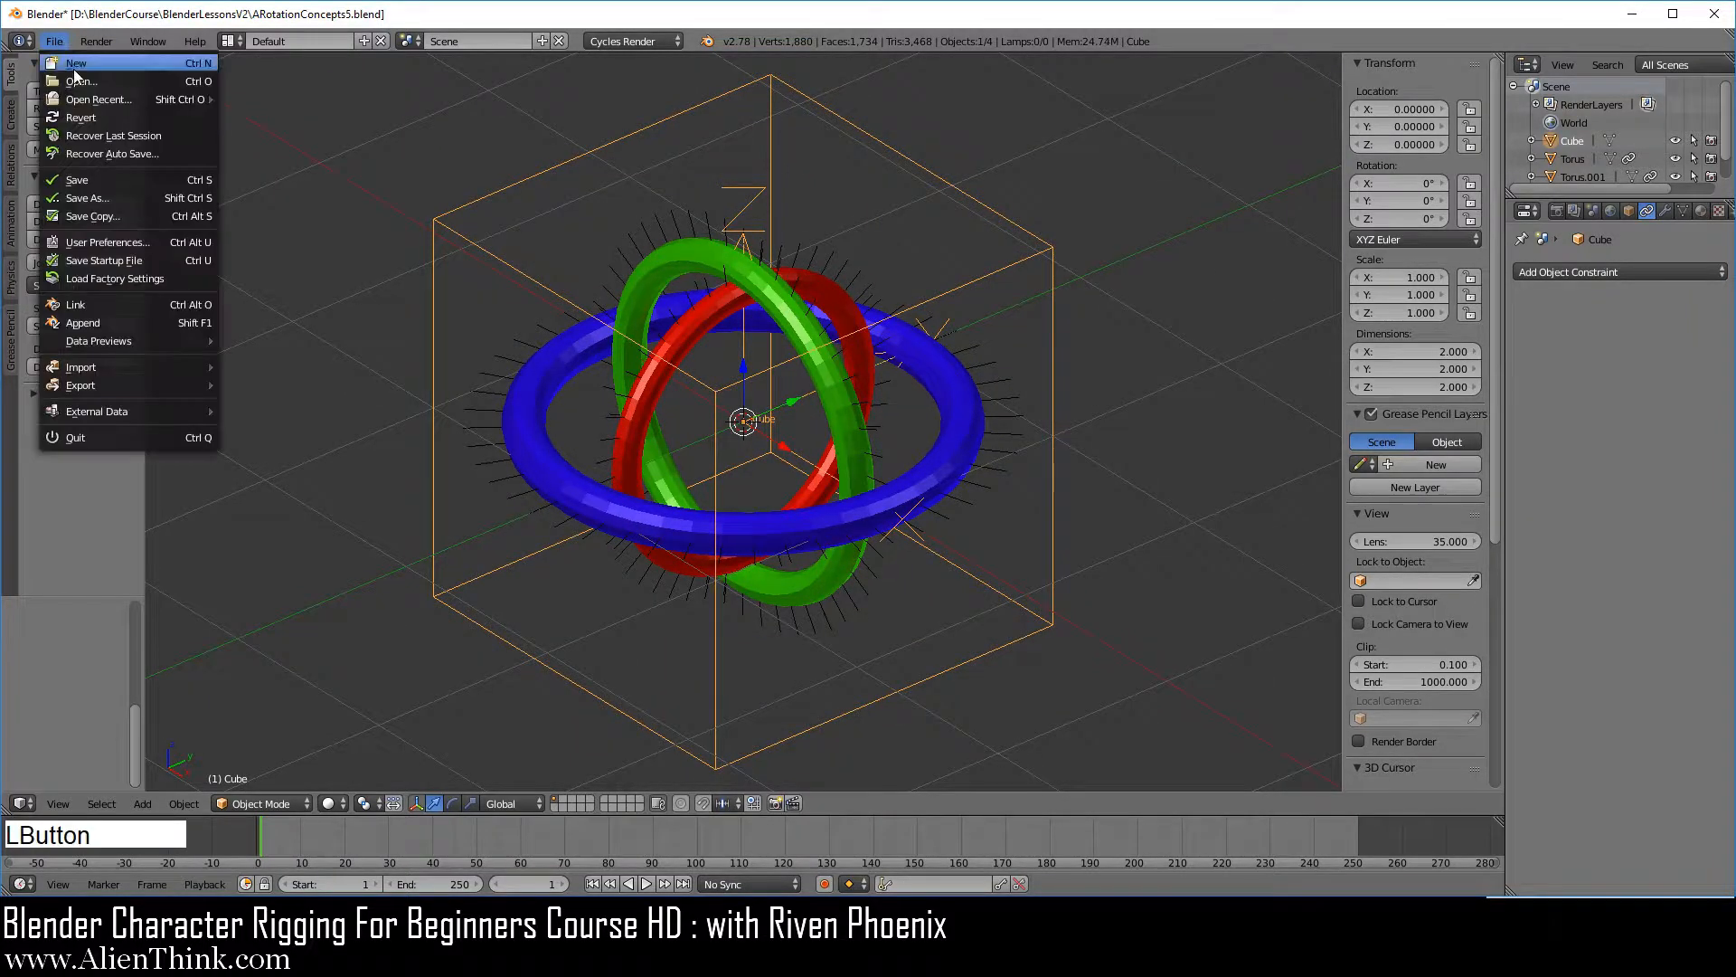
click(121, 197)
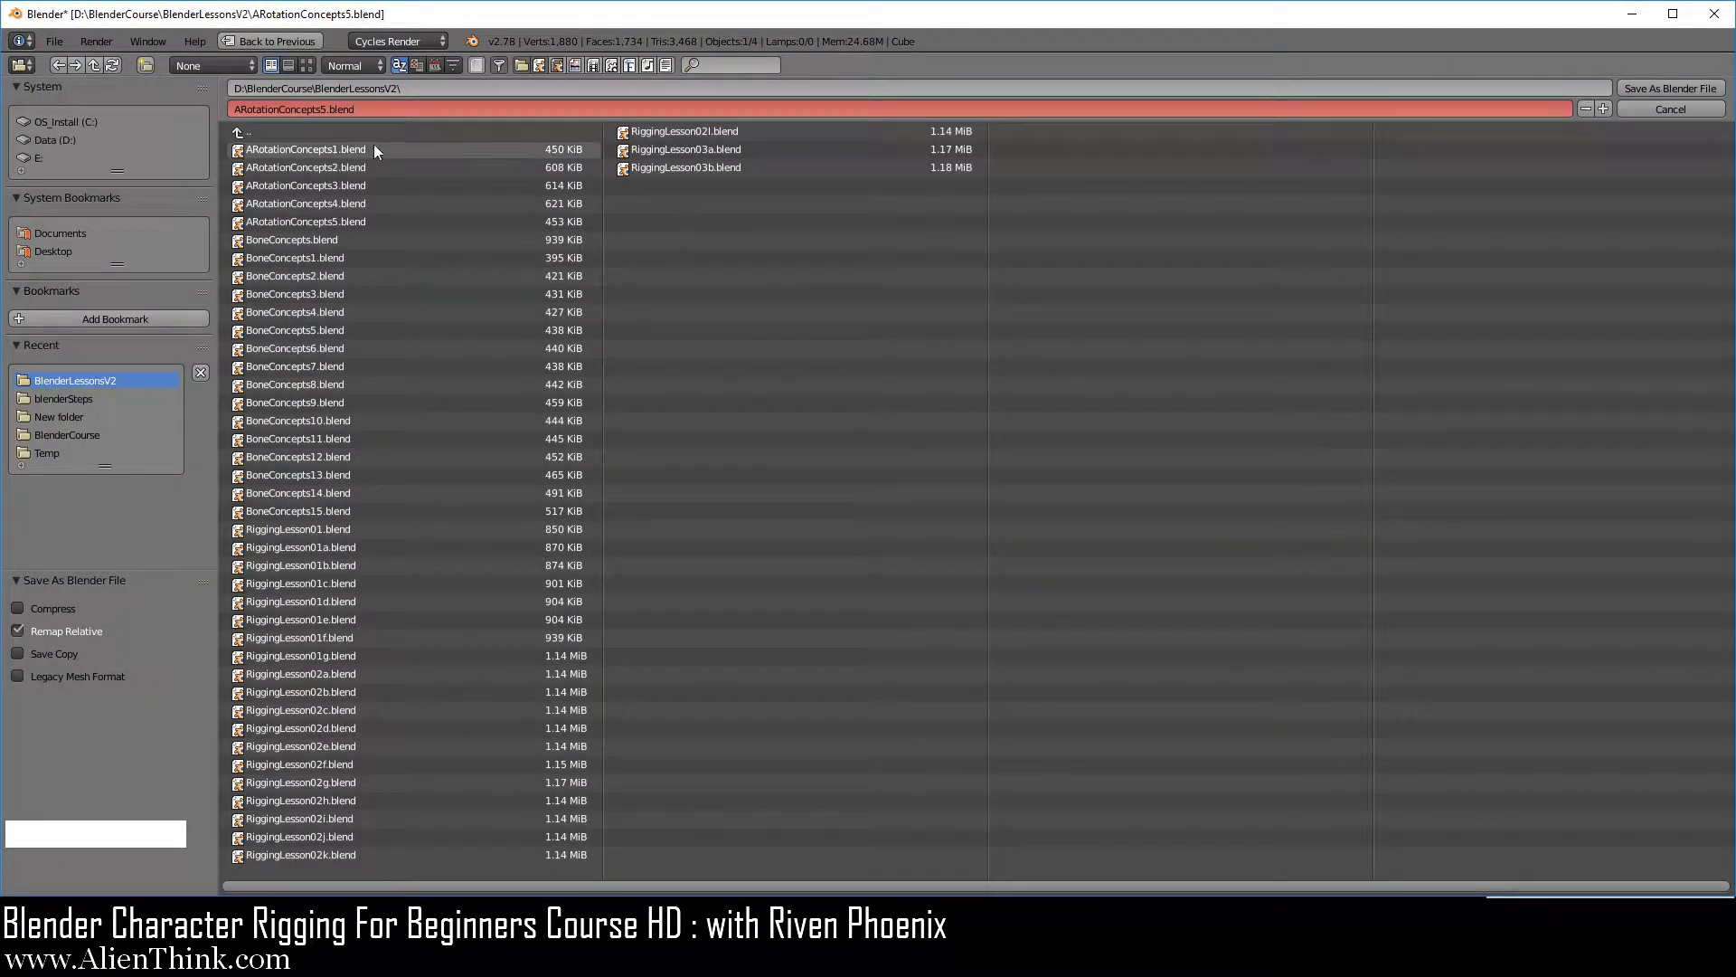
click(1604, 109)
click(1662, 86)
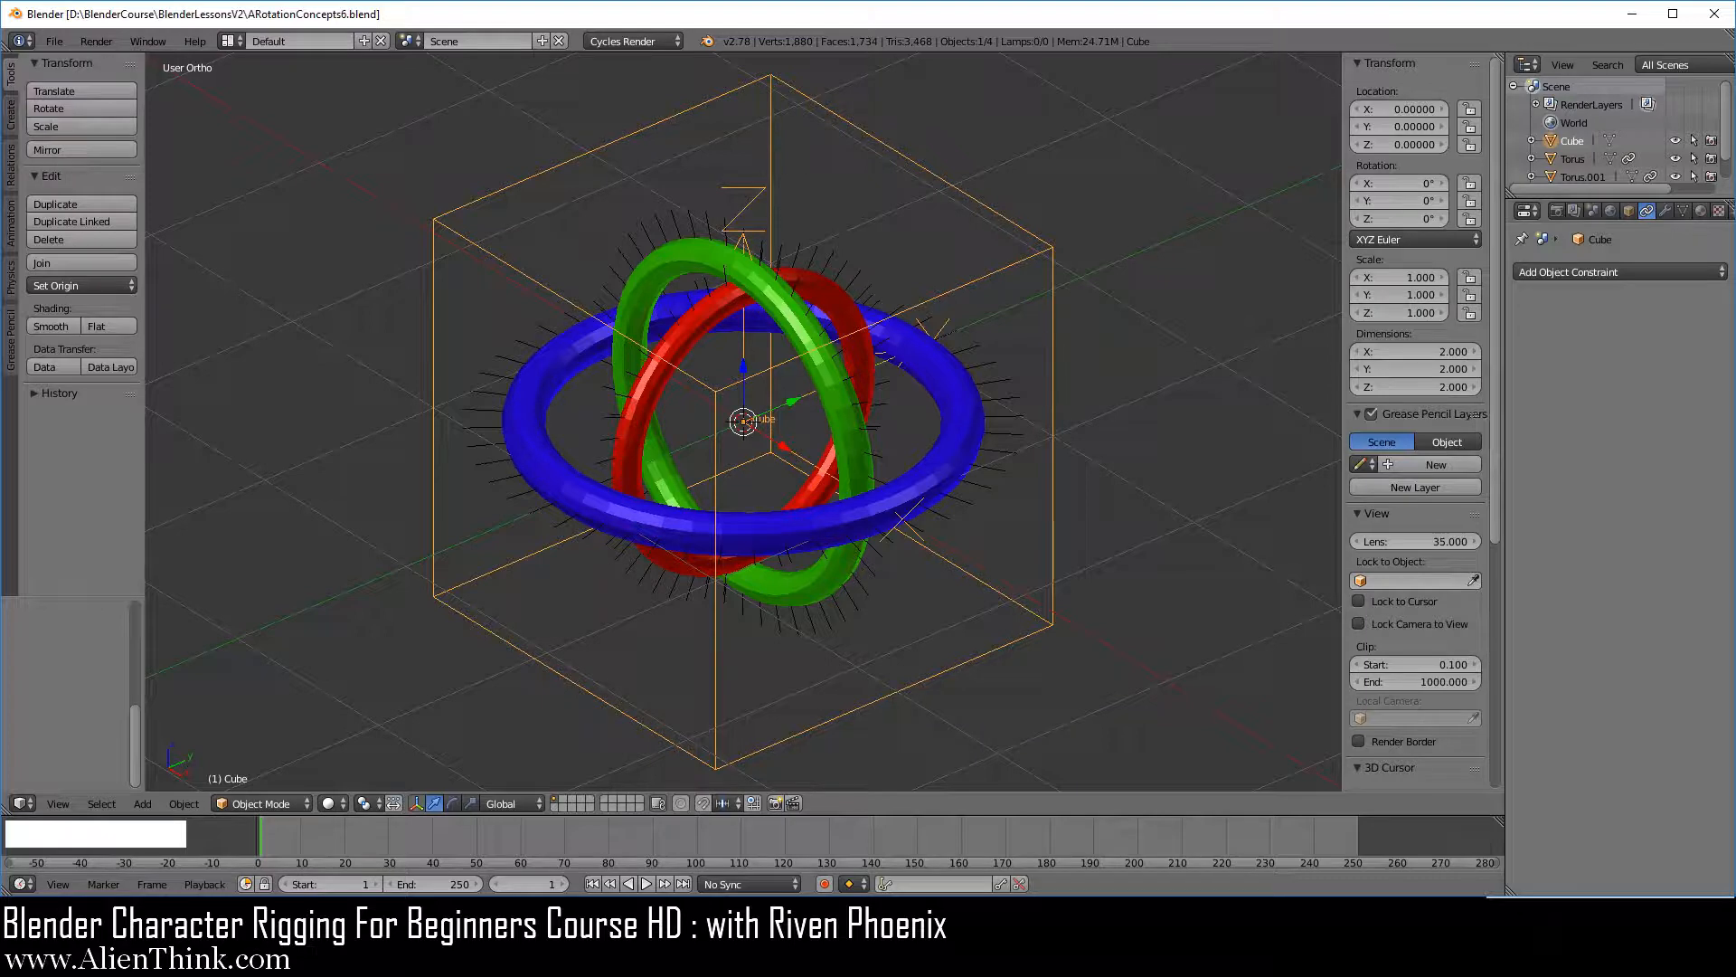
key(F3)
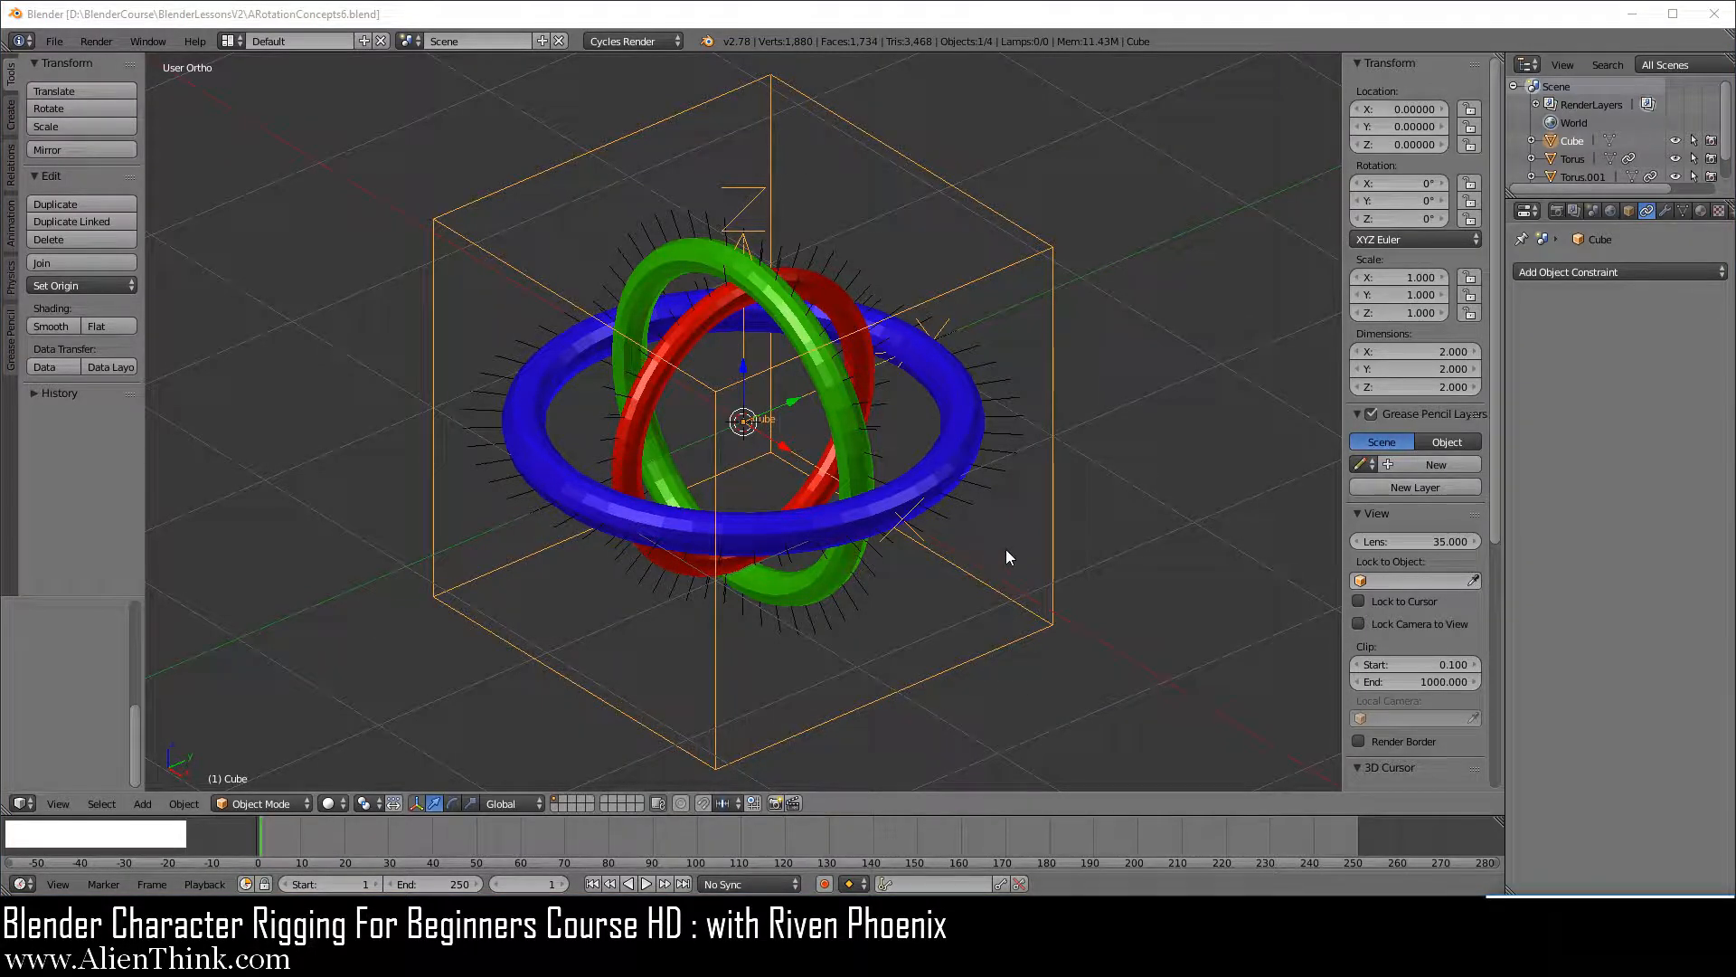
Subdivide the wireframe cube's whole mesh once in Edit Mode.
right_click(1054, 398)
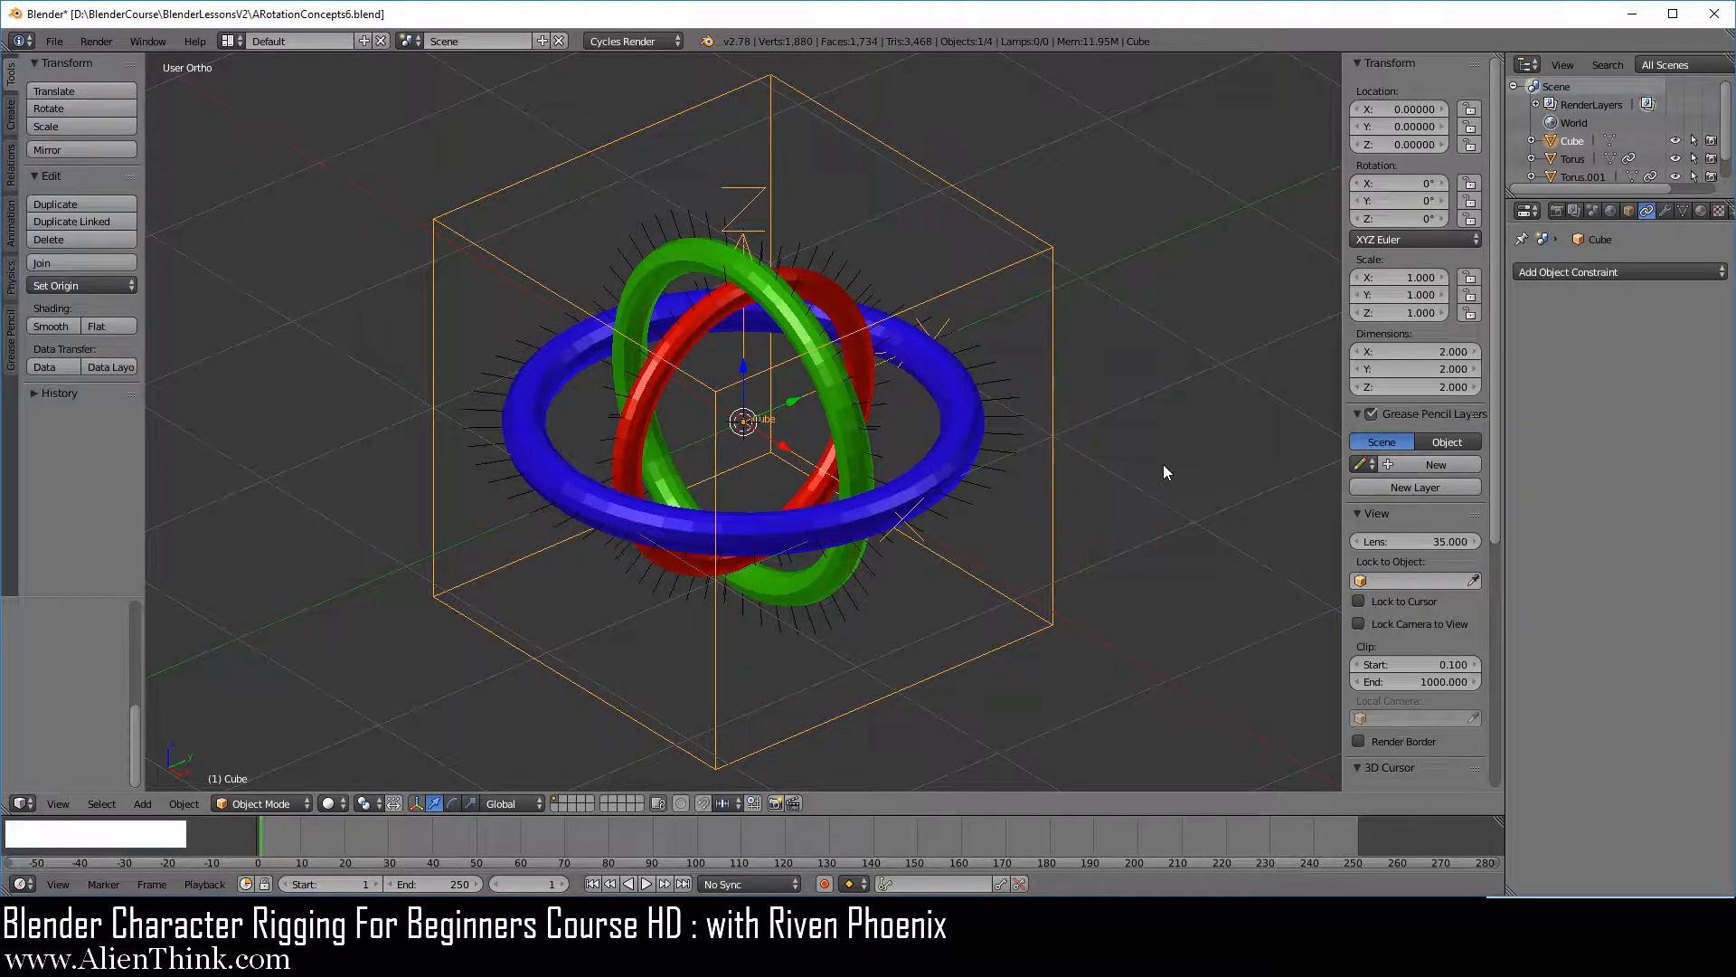
key(Tab)
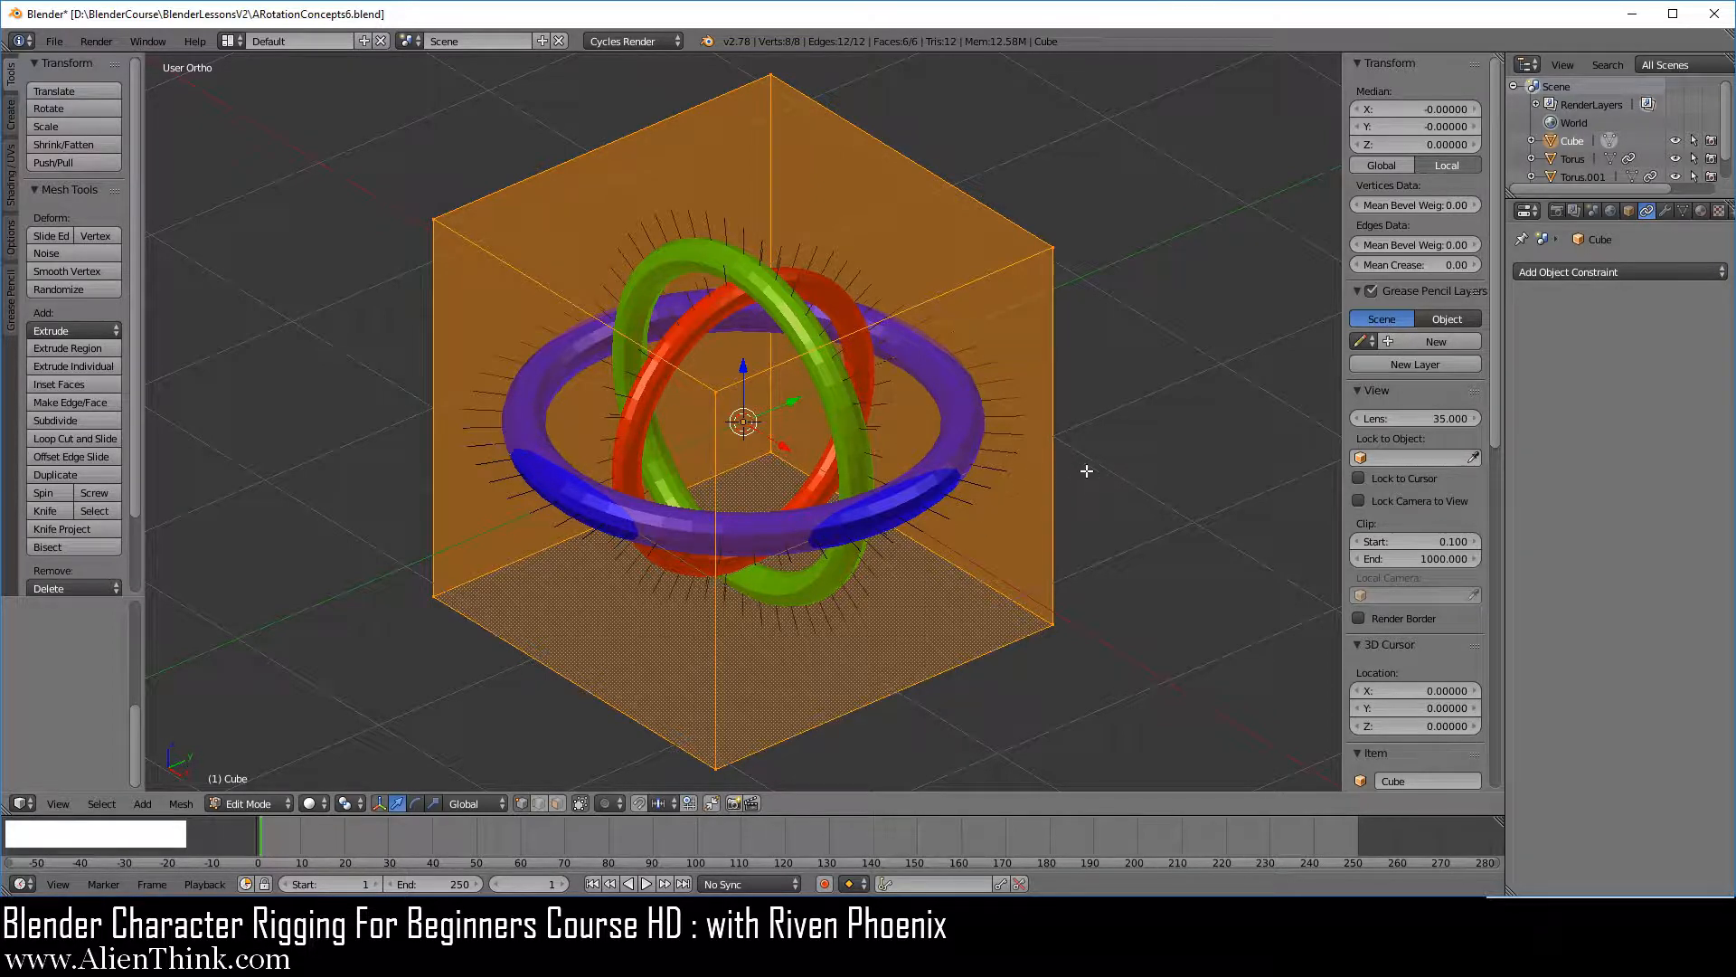
key(w)
click(1153, 345)
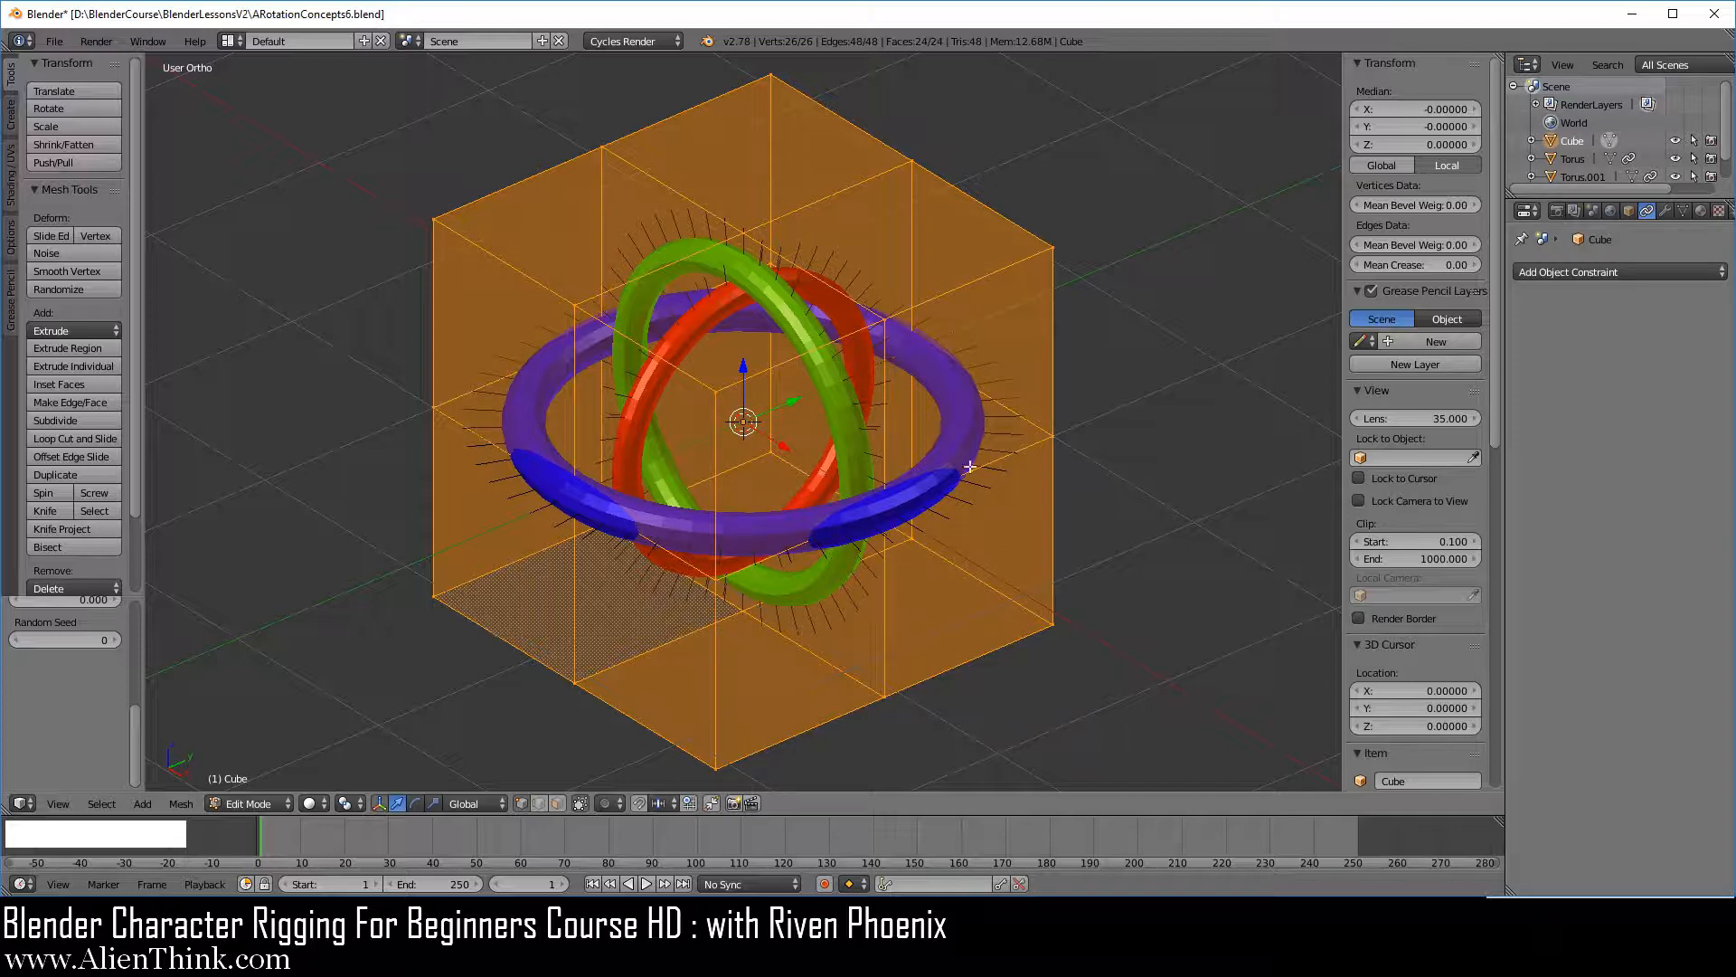
Extrude the centre vertex of the cube's +X face straight out along the X axis to about X 2.99.
right_click(887, 500)
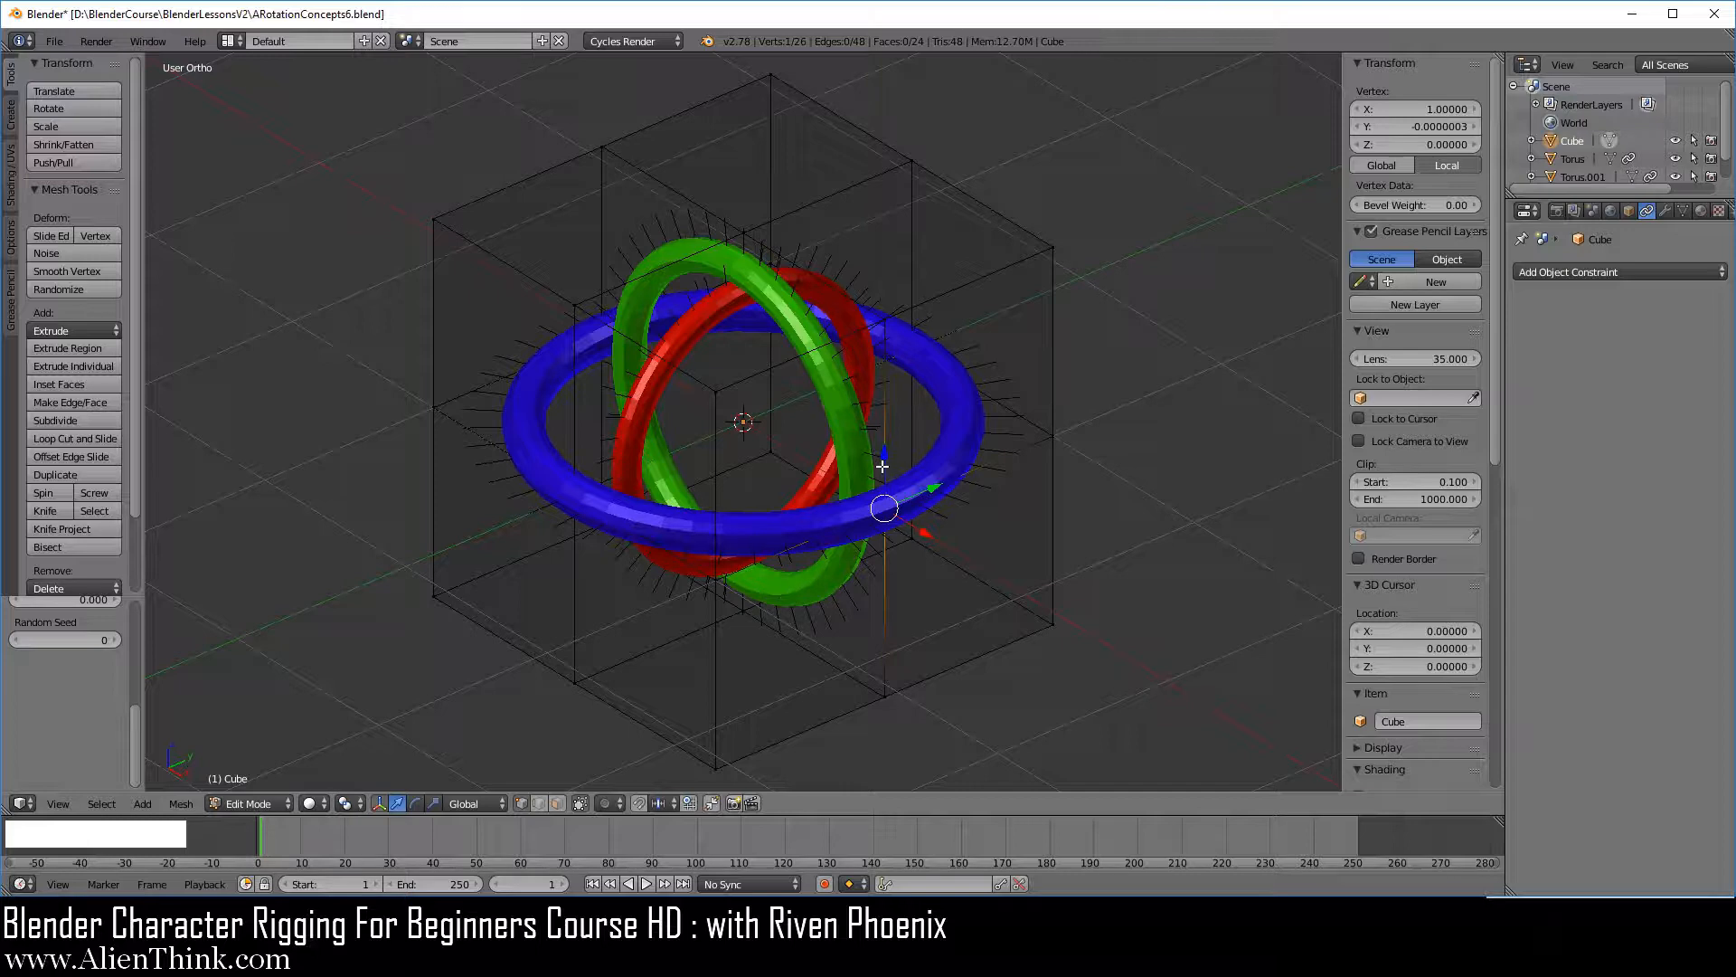
key(KP_1)
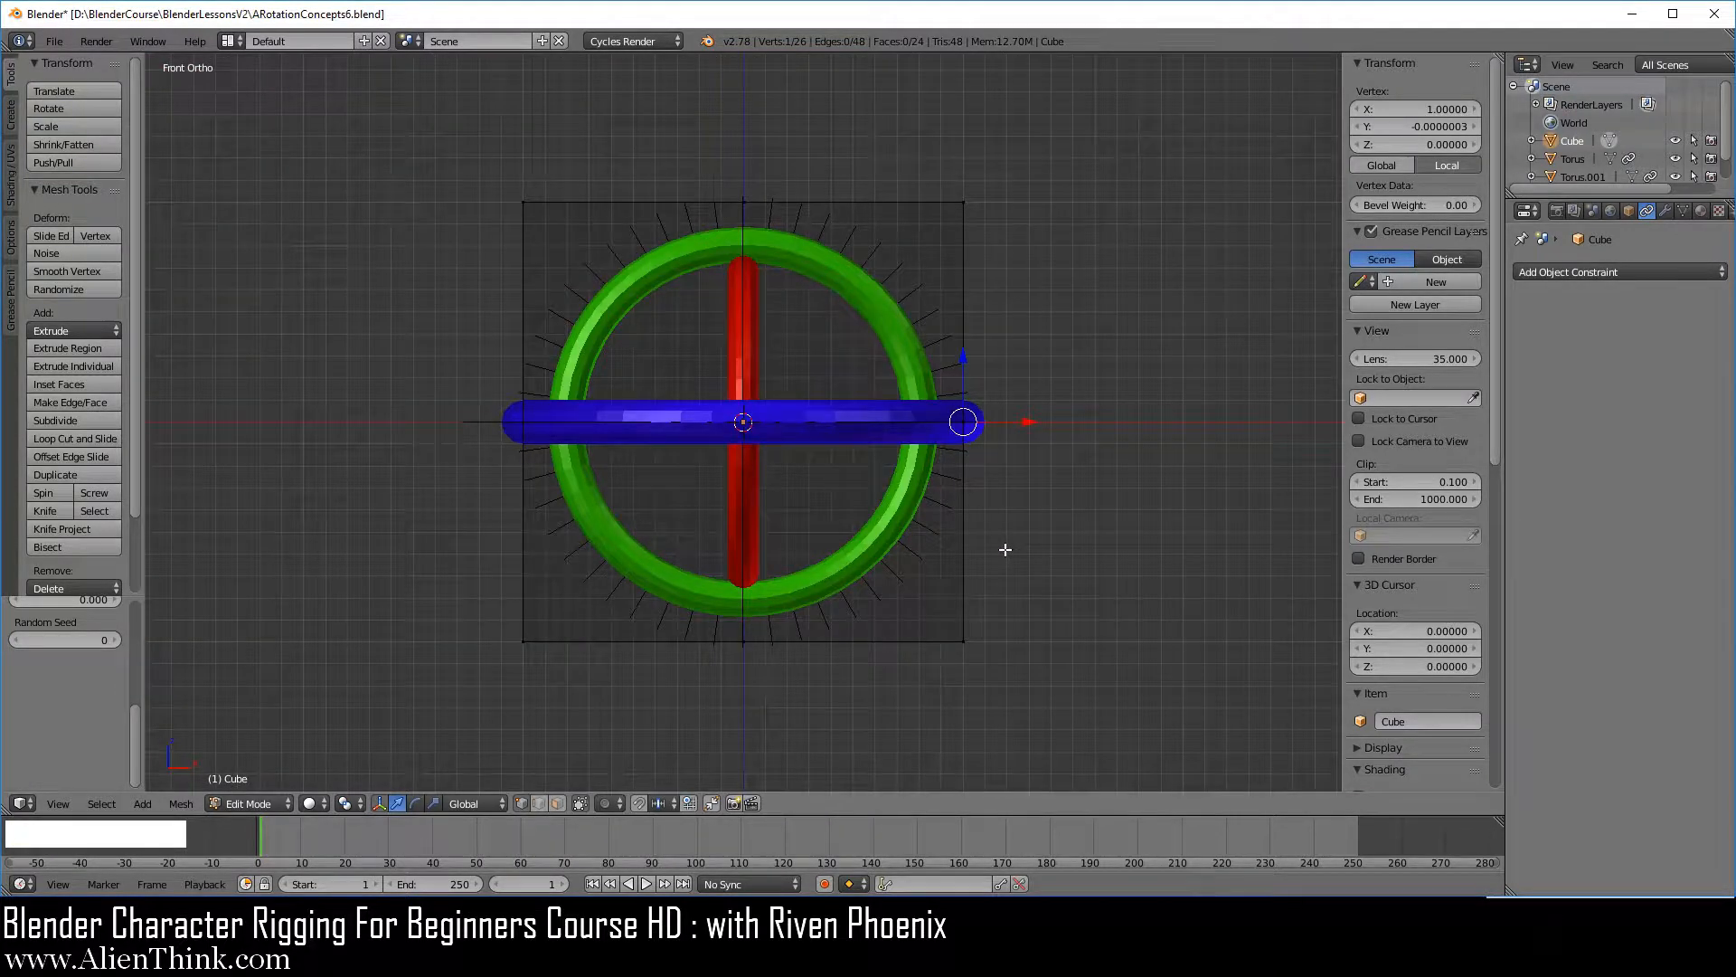
scroll(1005, 548, down, 2)
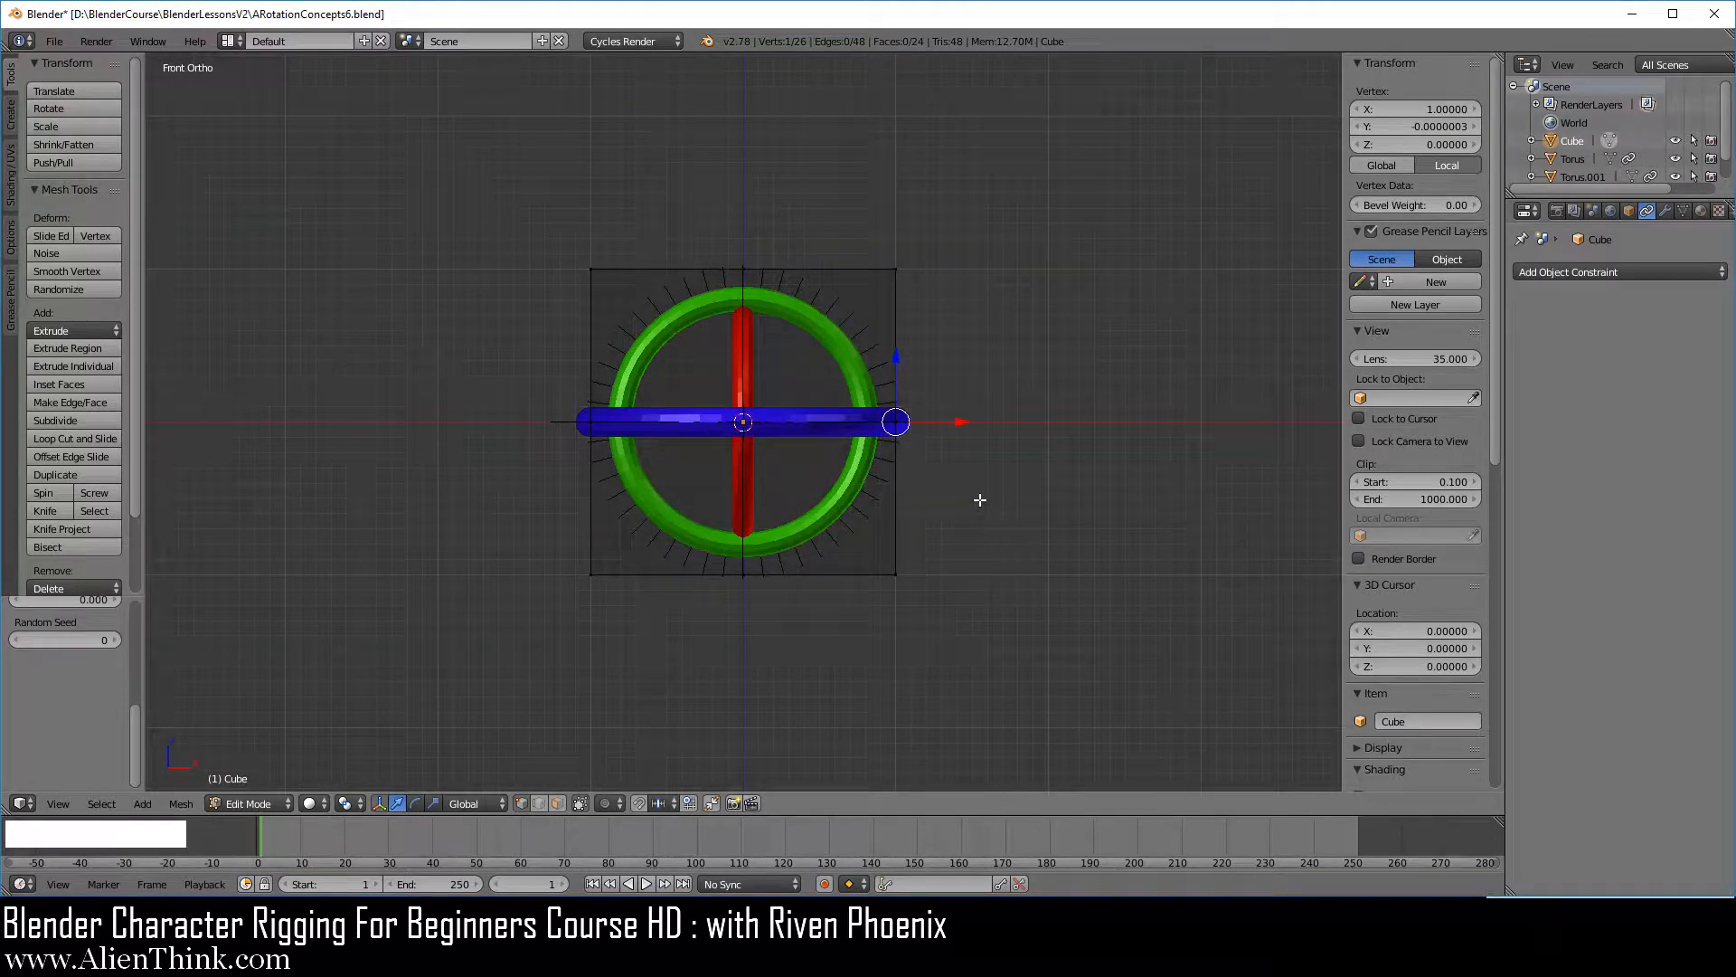
key(e)
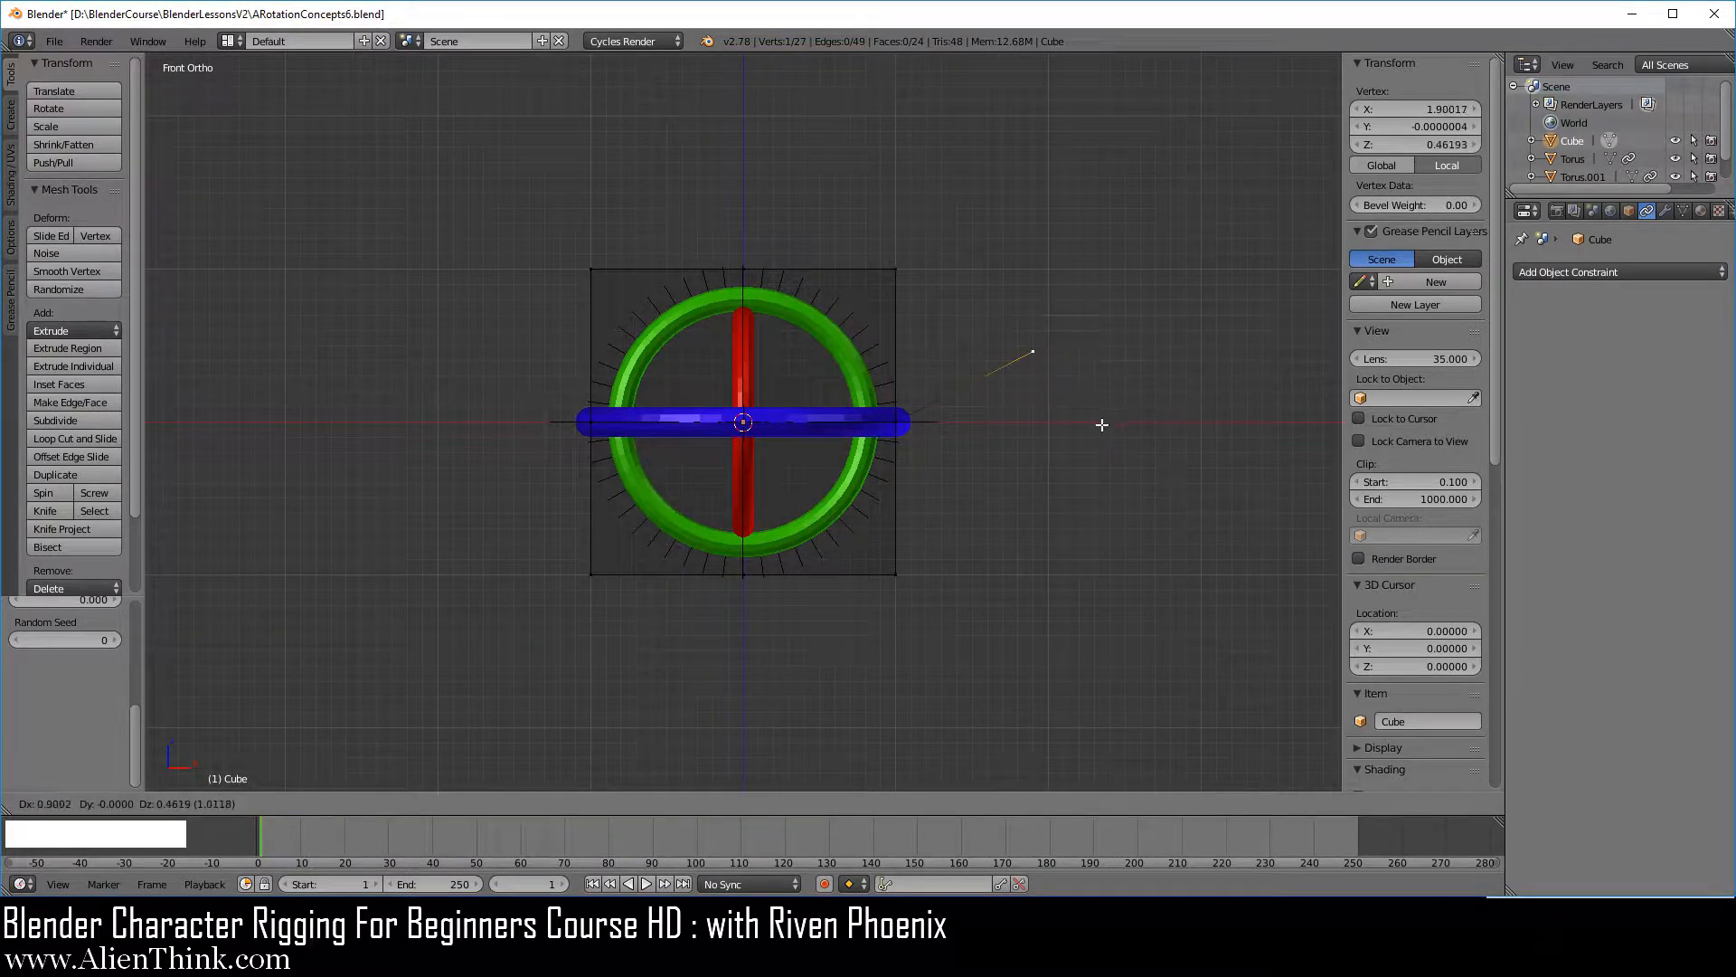
right_click(1114, 396)
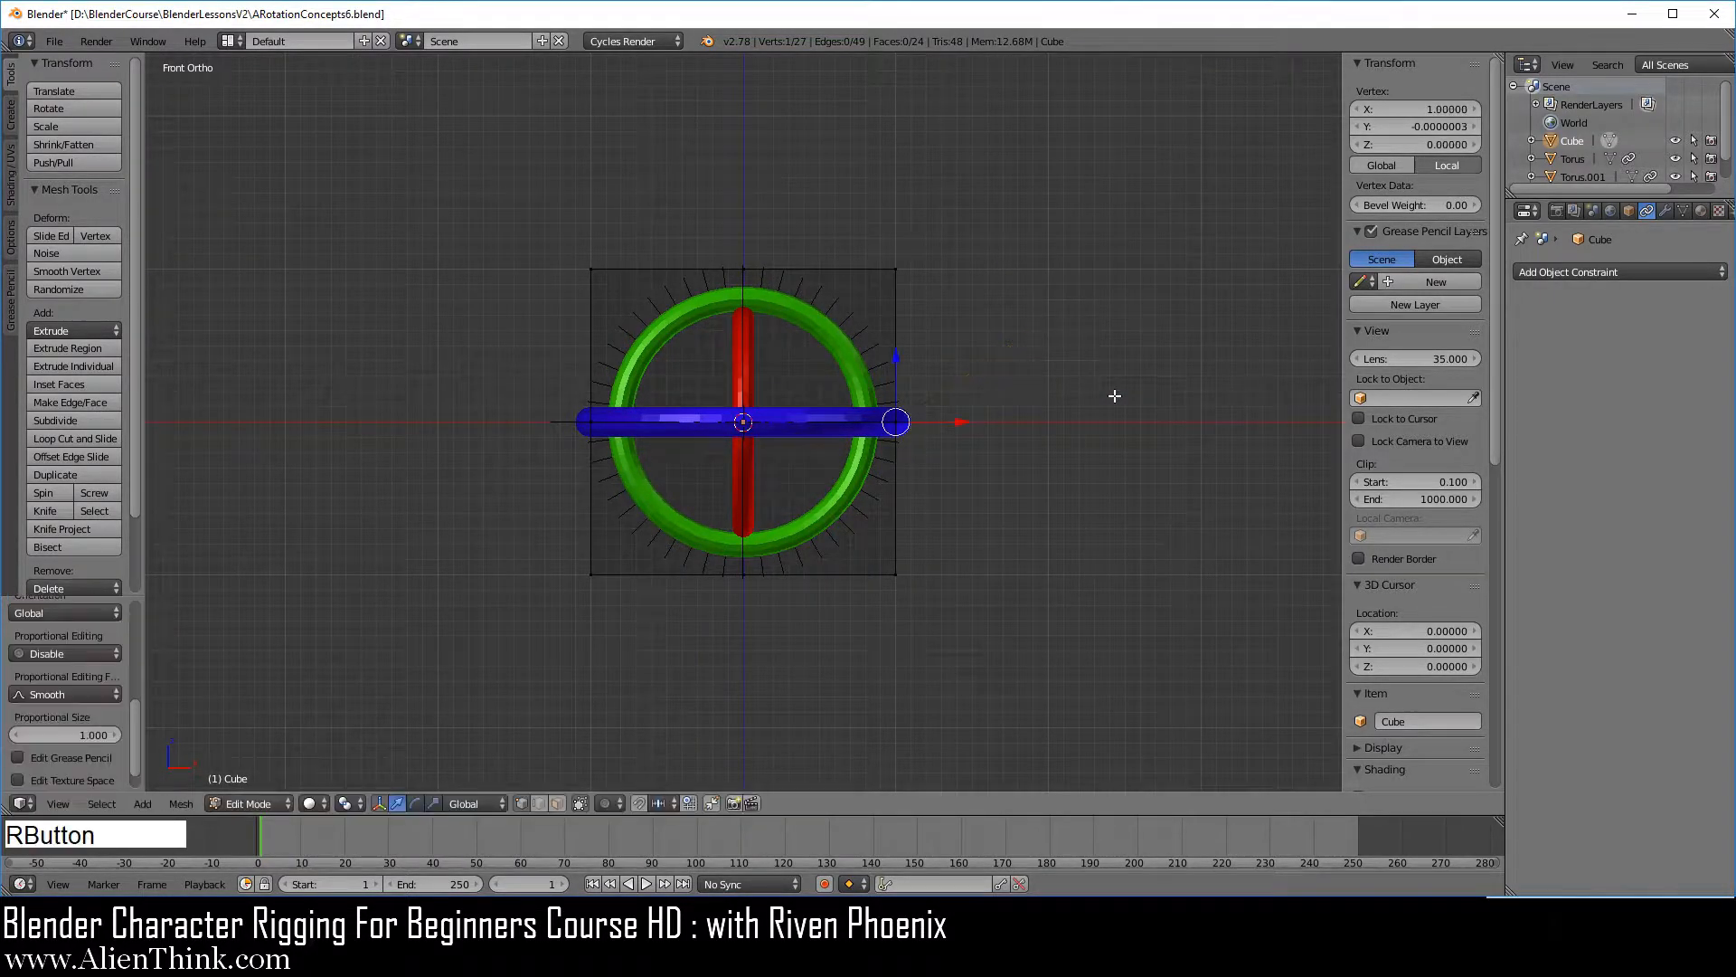
click(960, 420)
drag(960, 421, 1264, 398)
Extrude the X pointer's end vertex straight up along Z by about 0.2 units in the front view.
scroll(1170, 503, up, 6)
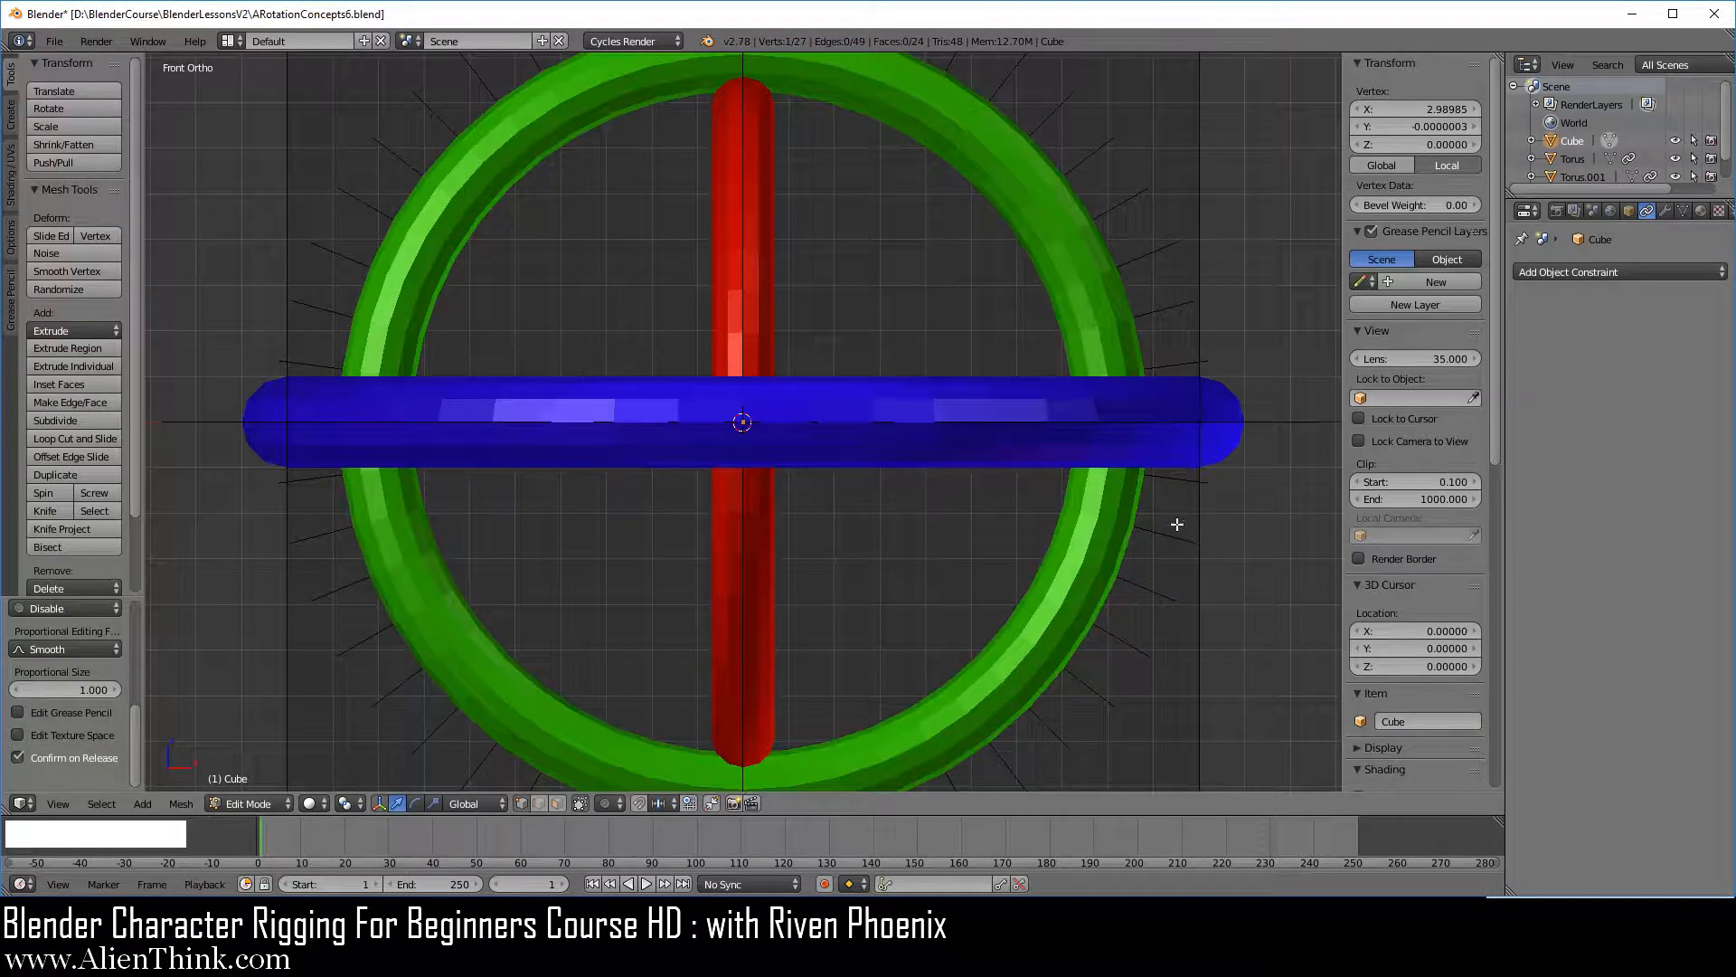
key(shift)
shift+middle_drag(1275, 504, 659, 503)
shift+middle_drag(1175, 524, 687, 526)
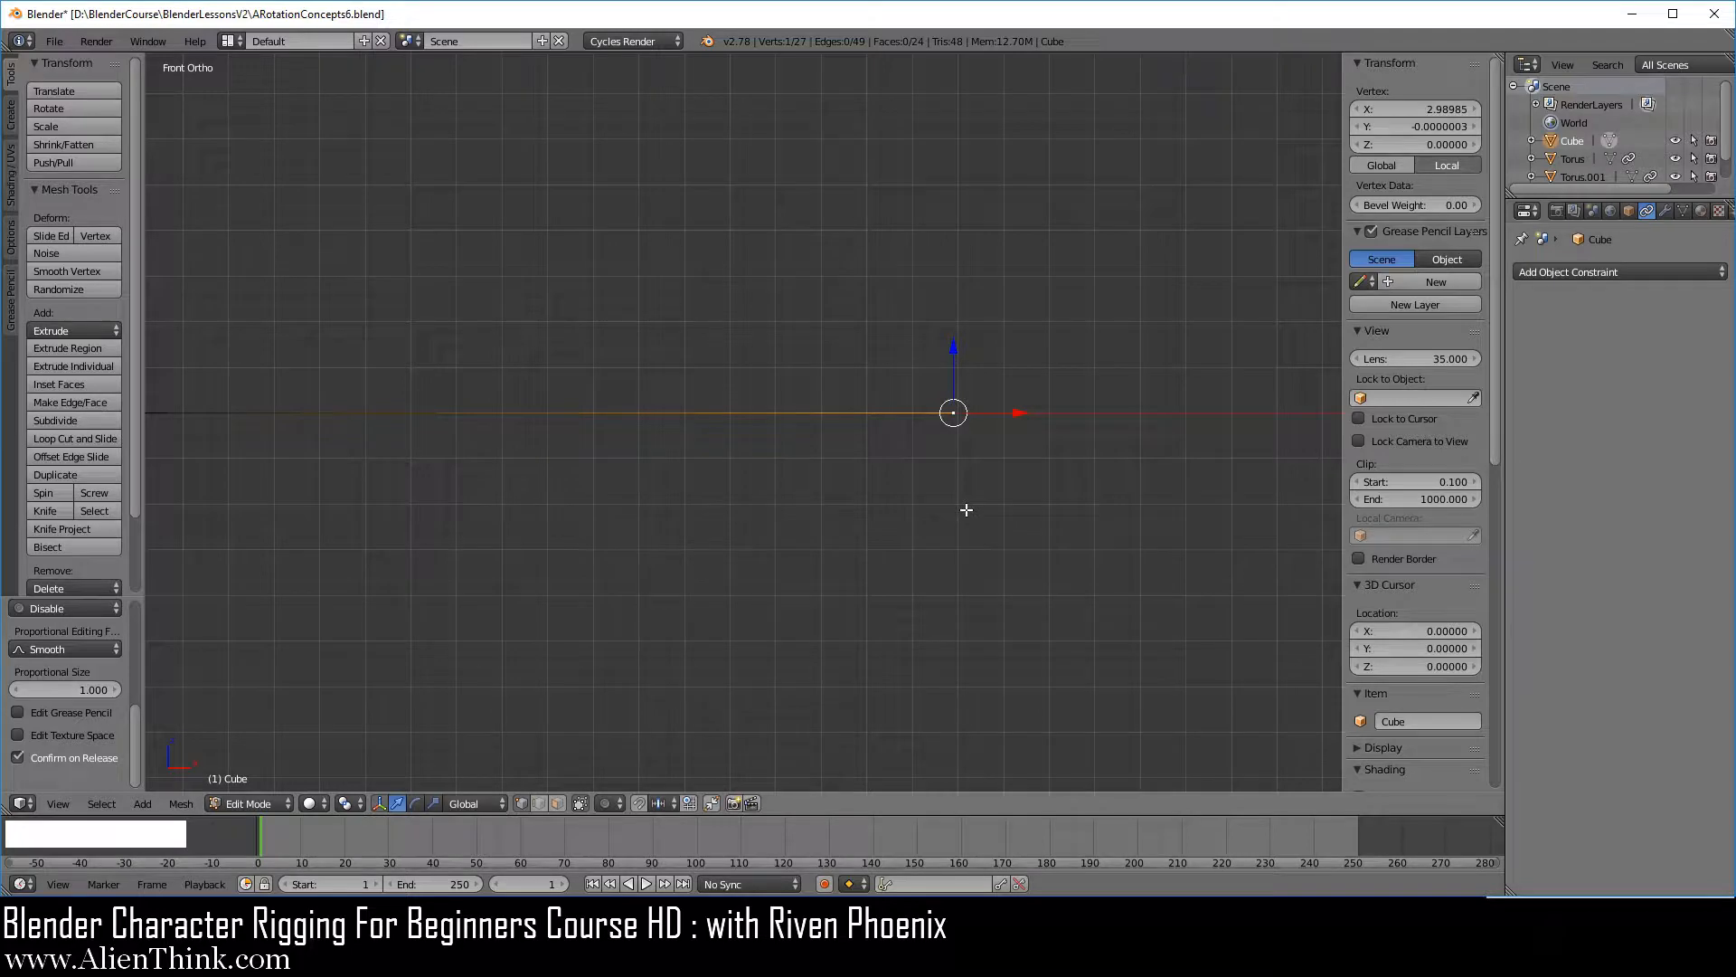
key(e)
right_click(995, 389)
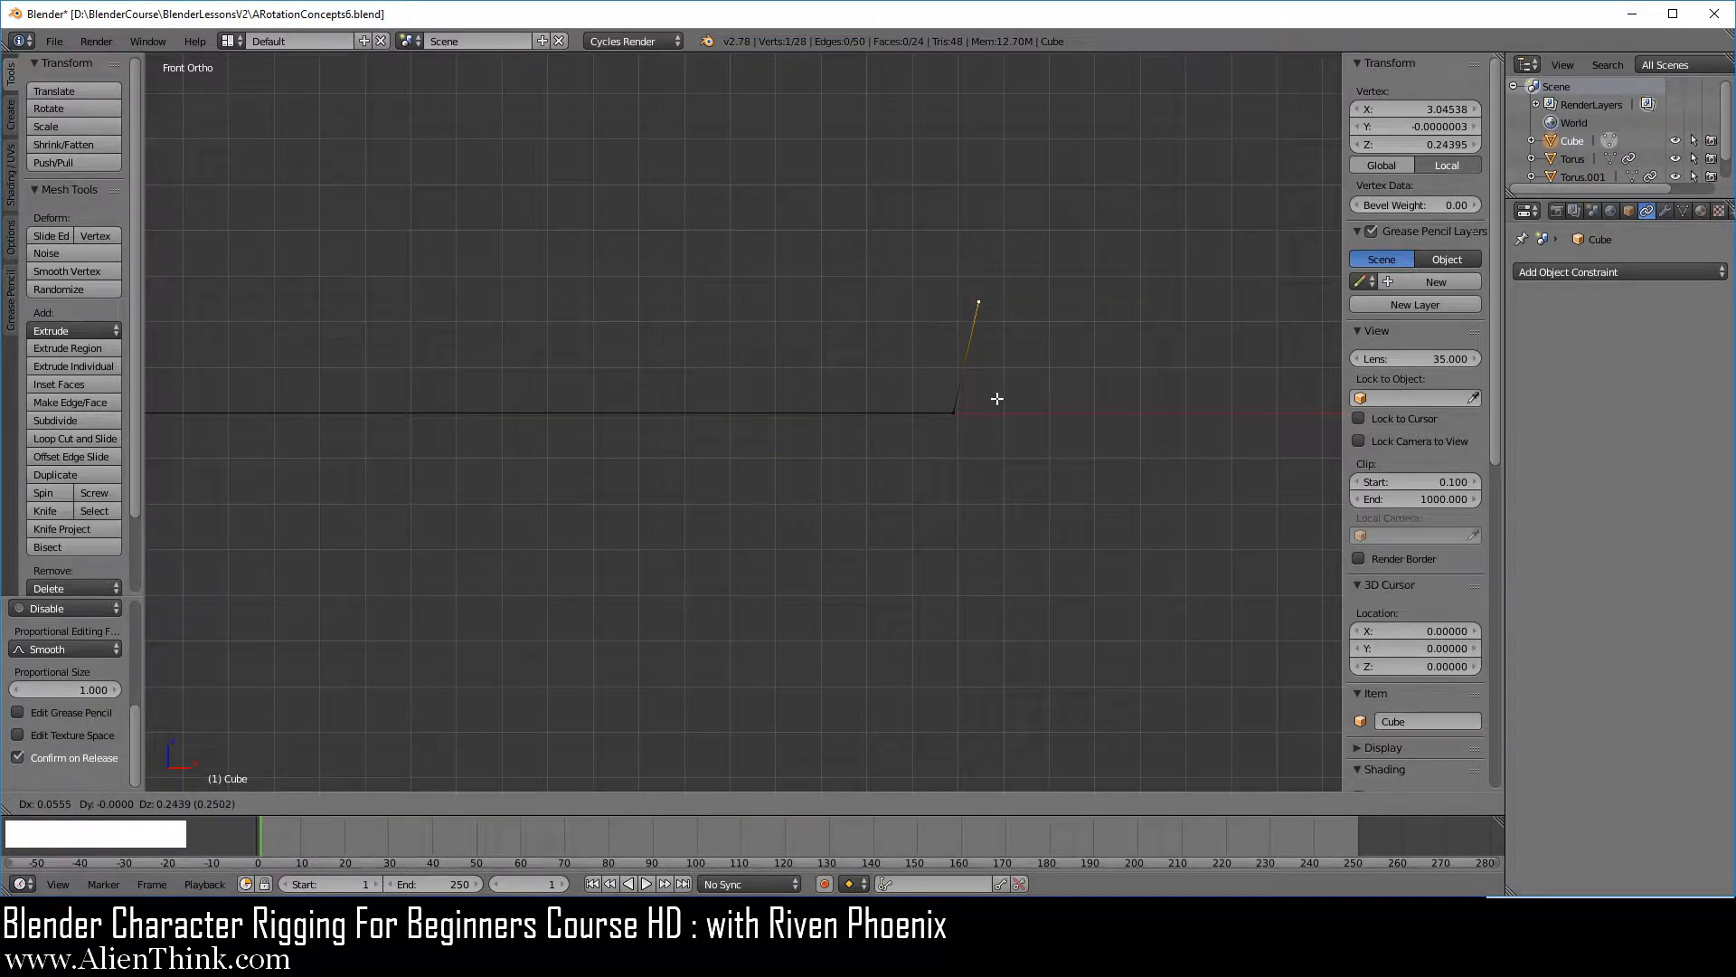
drag(960, 362, 959, 262)
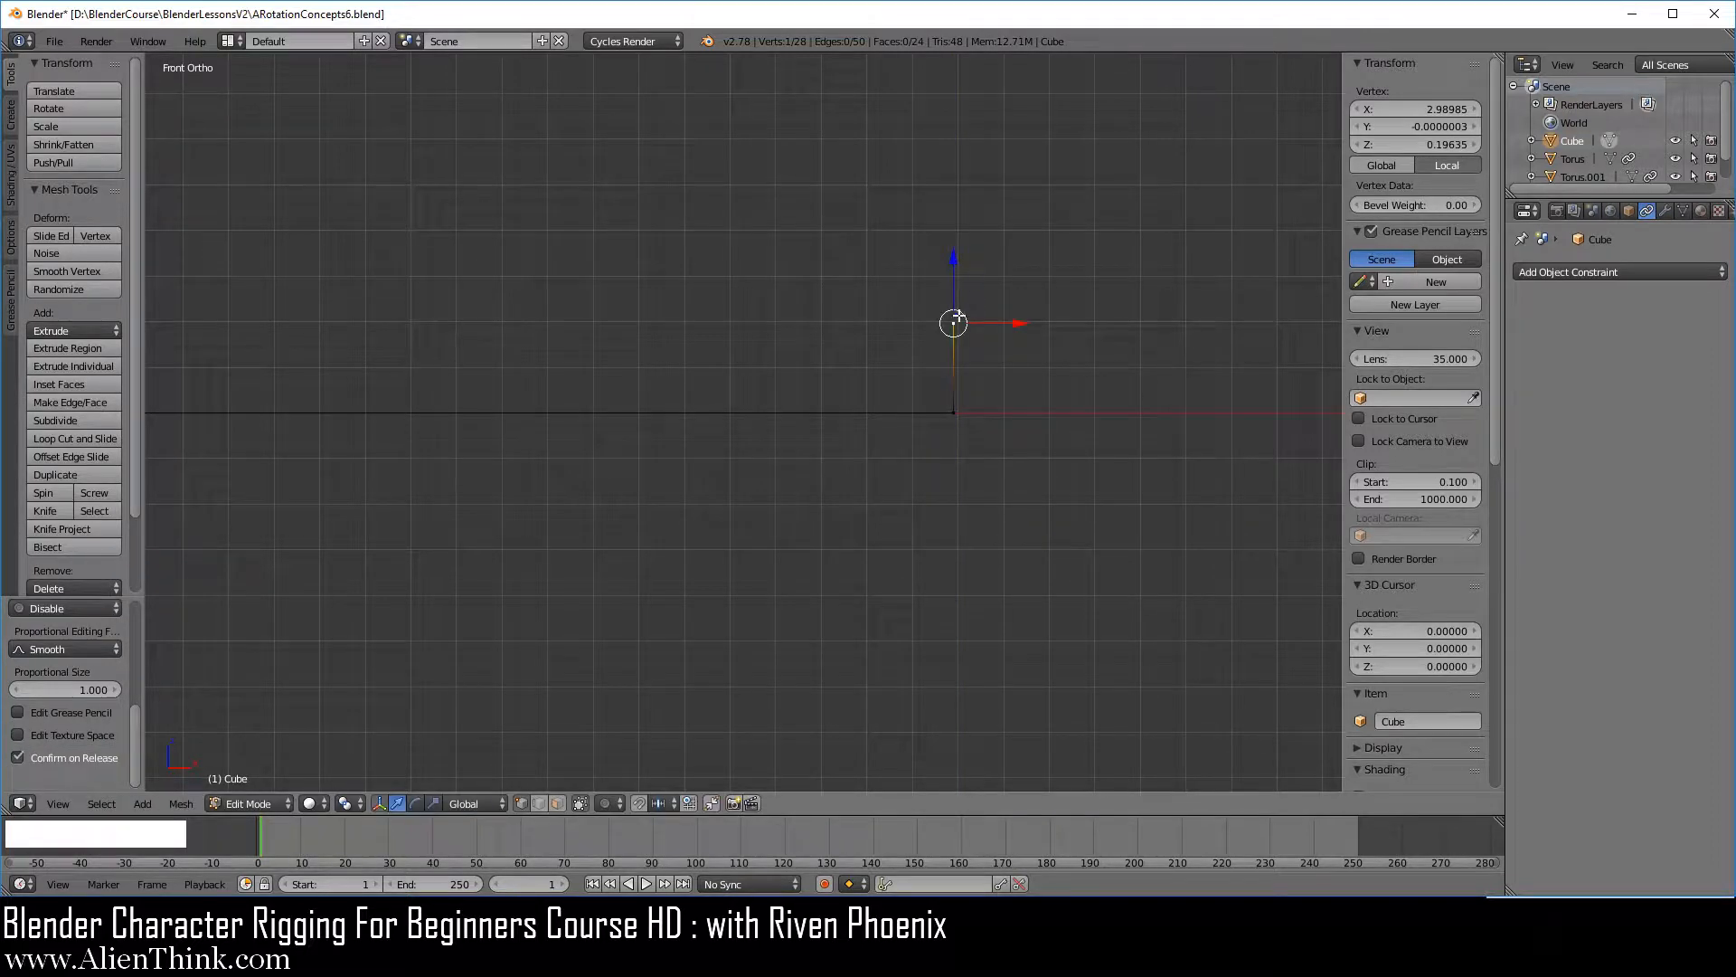
Extrude the X pointer's original end vertex straight down along Z to complete the crossbar, and return to Object Mode.
right_click(964, 412)
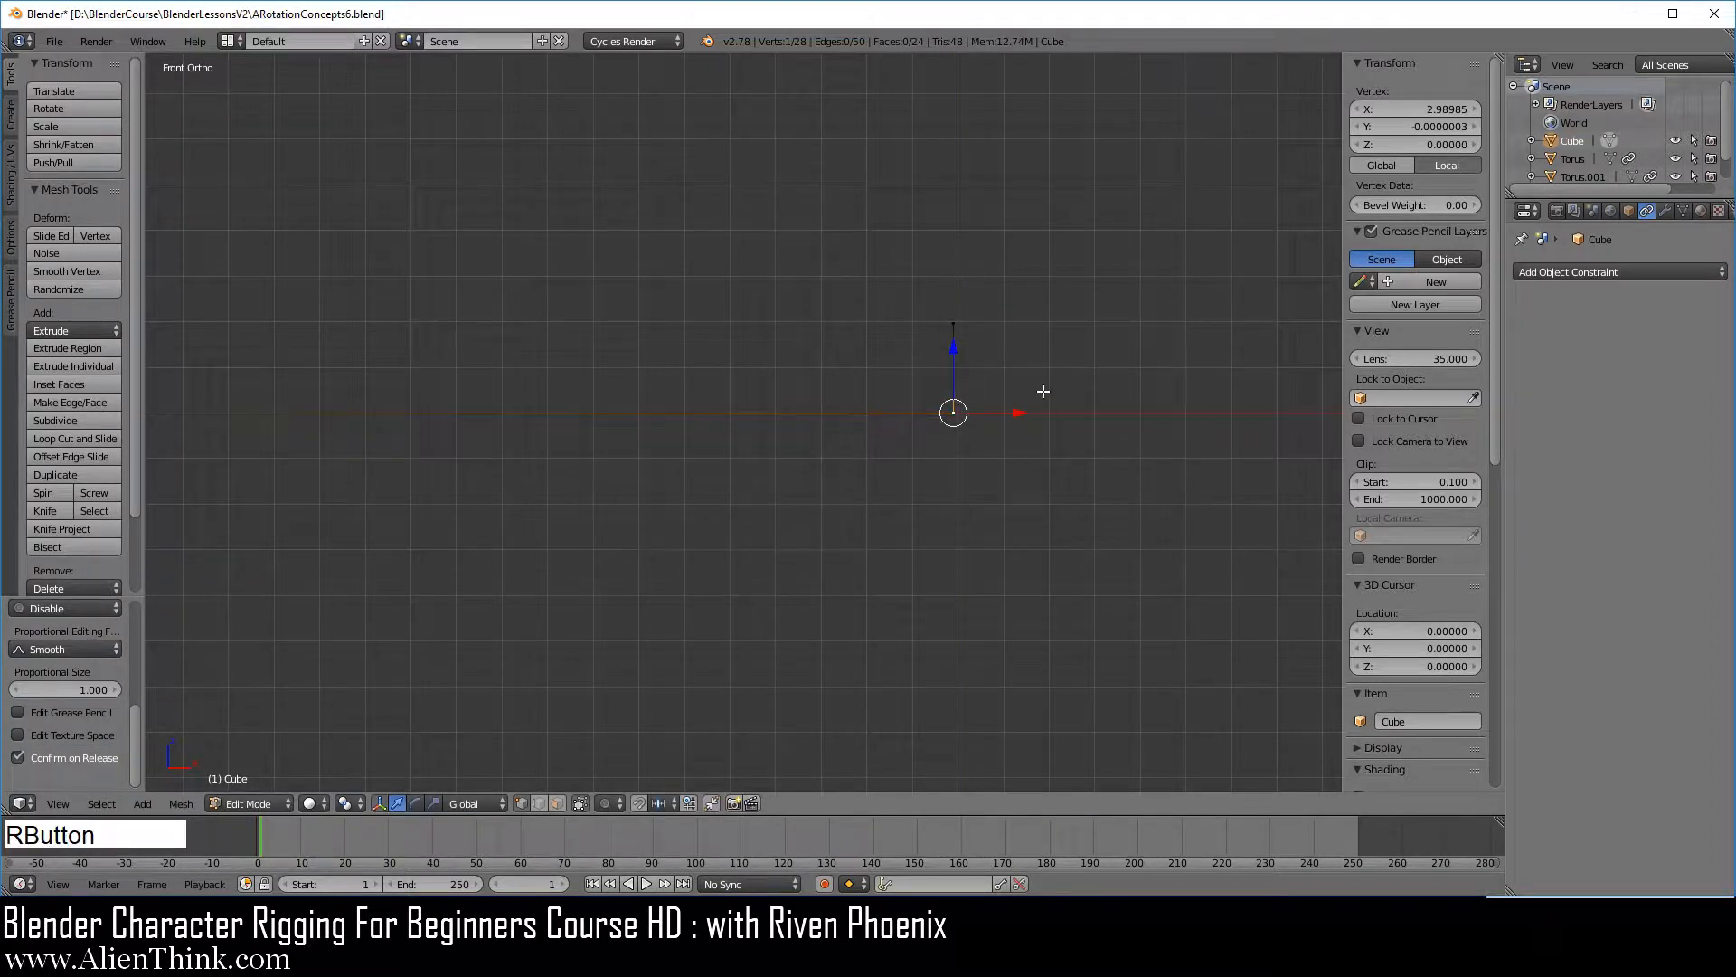
key(e)
right_click(1107, 360)
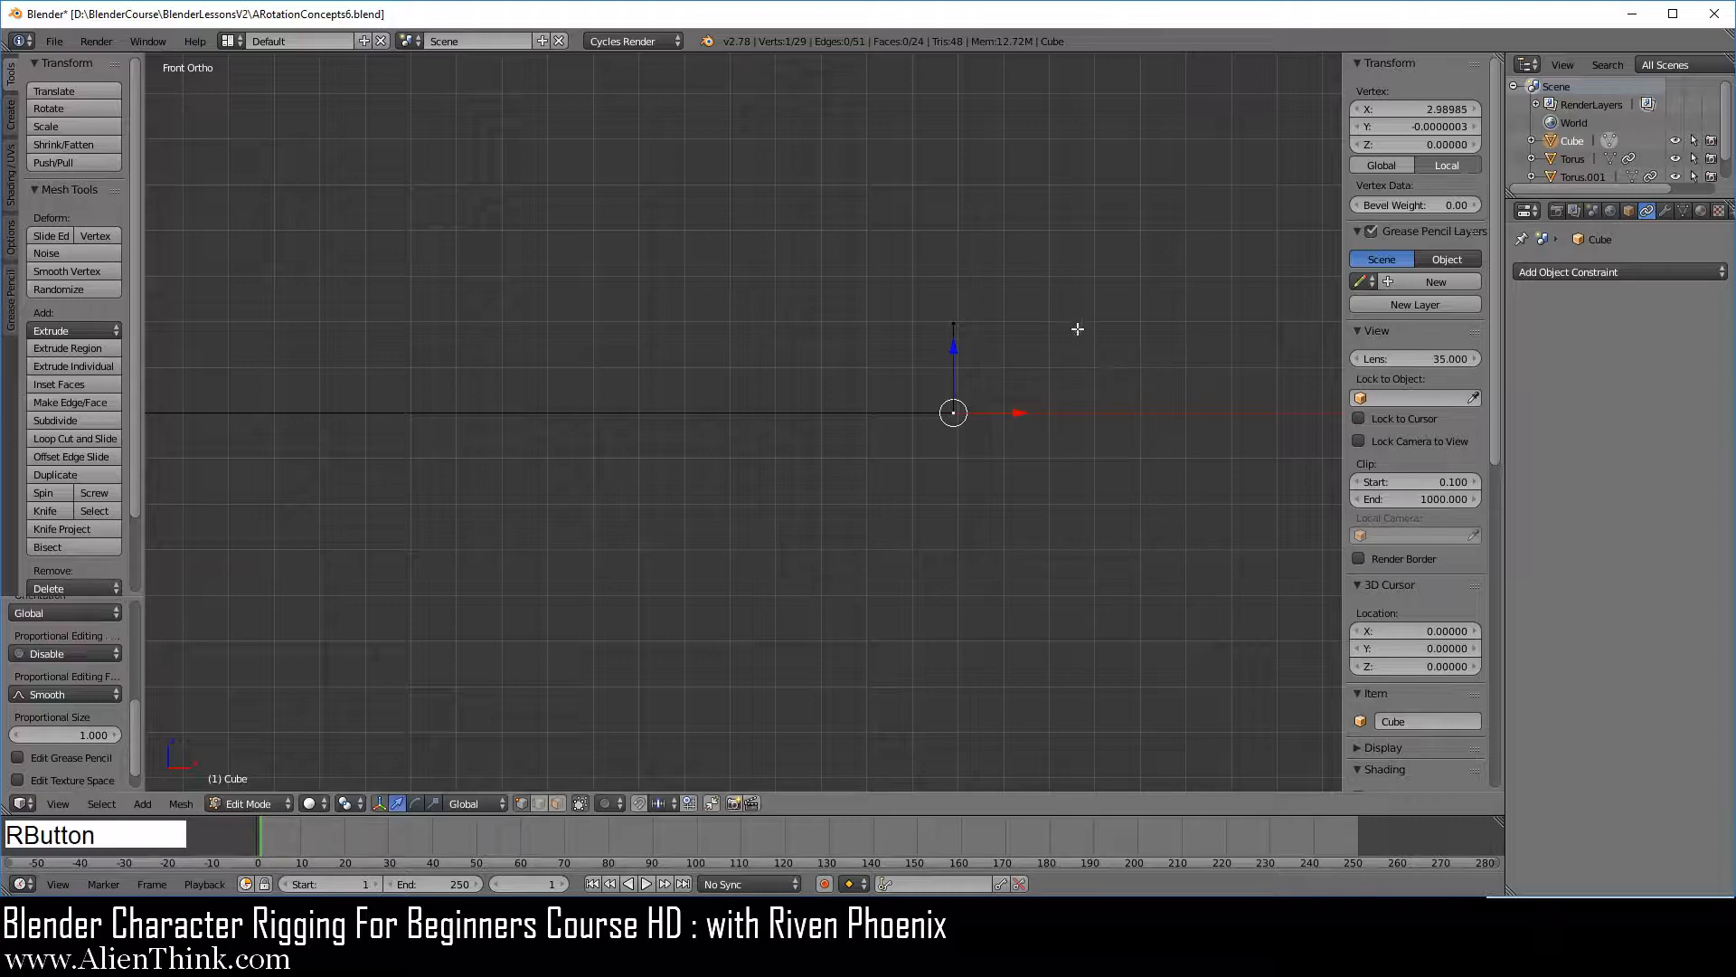
drag(957, 346, 953, 431)
key(Tab)
scroll(872, 452, down, 4)
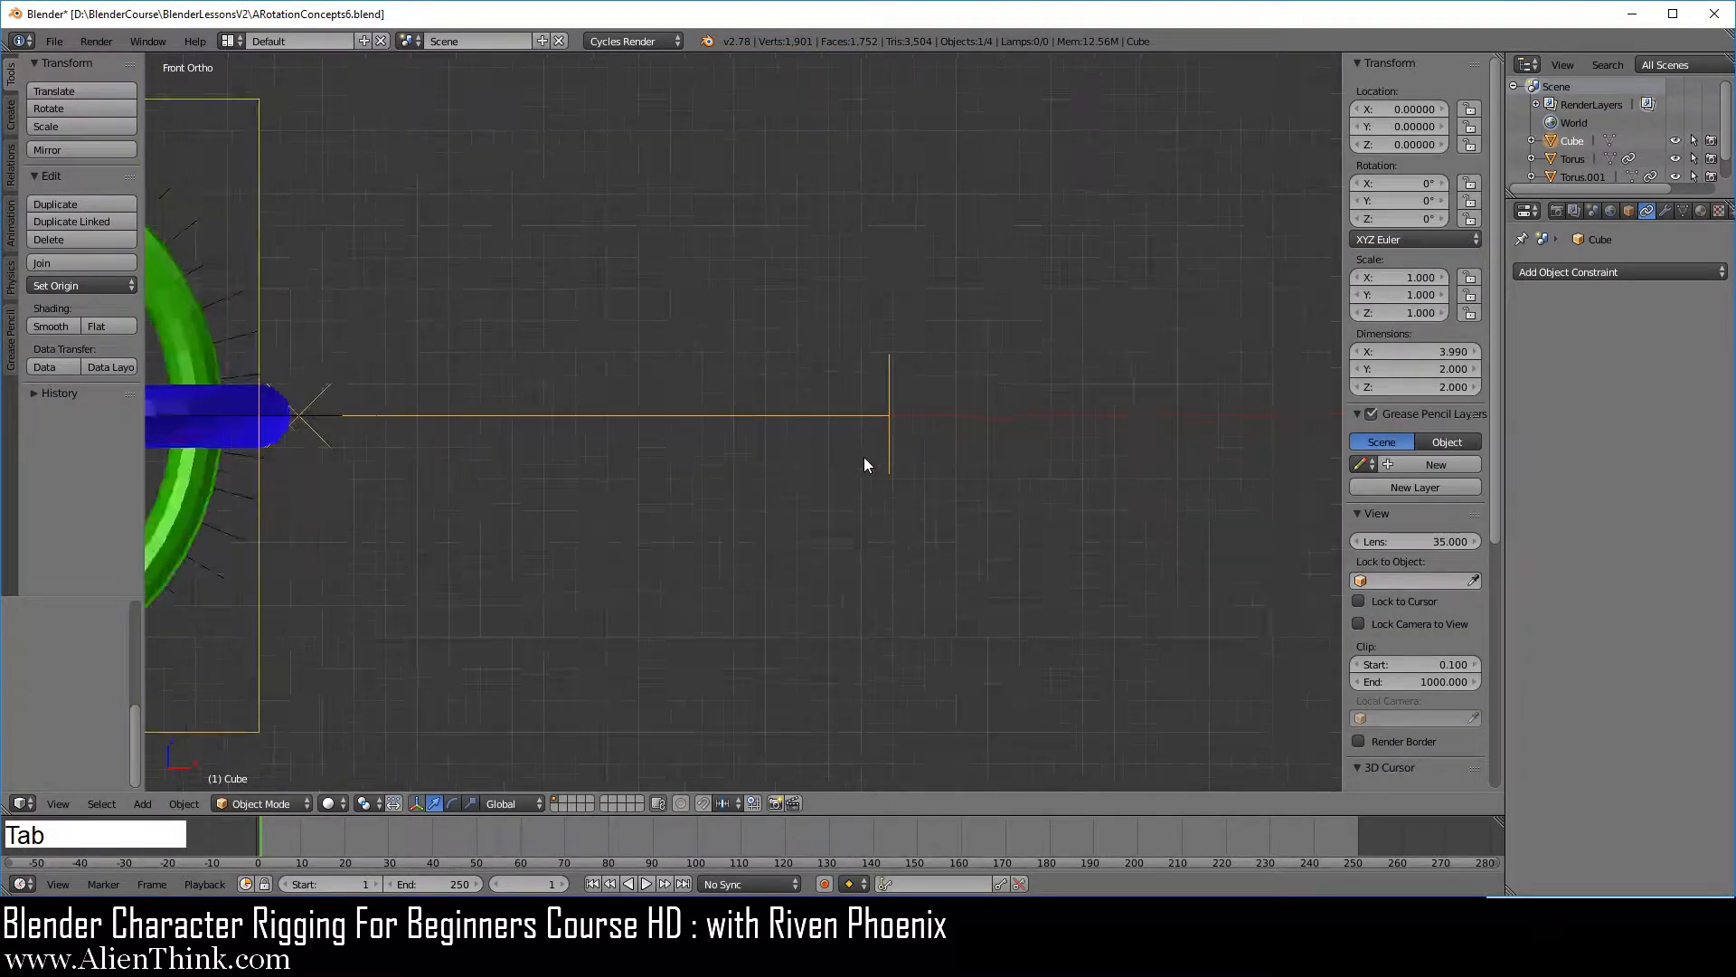
Rotate the cube on all three axes up to X 5.6°, Y -20° and Z -8.1° to test the rings, and clear its rotation.
shift+middle_drag(578, 452, 642, 313)
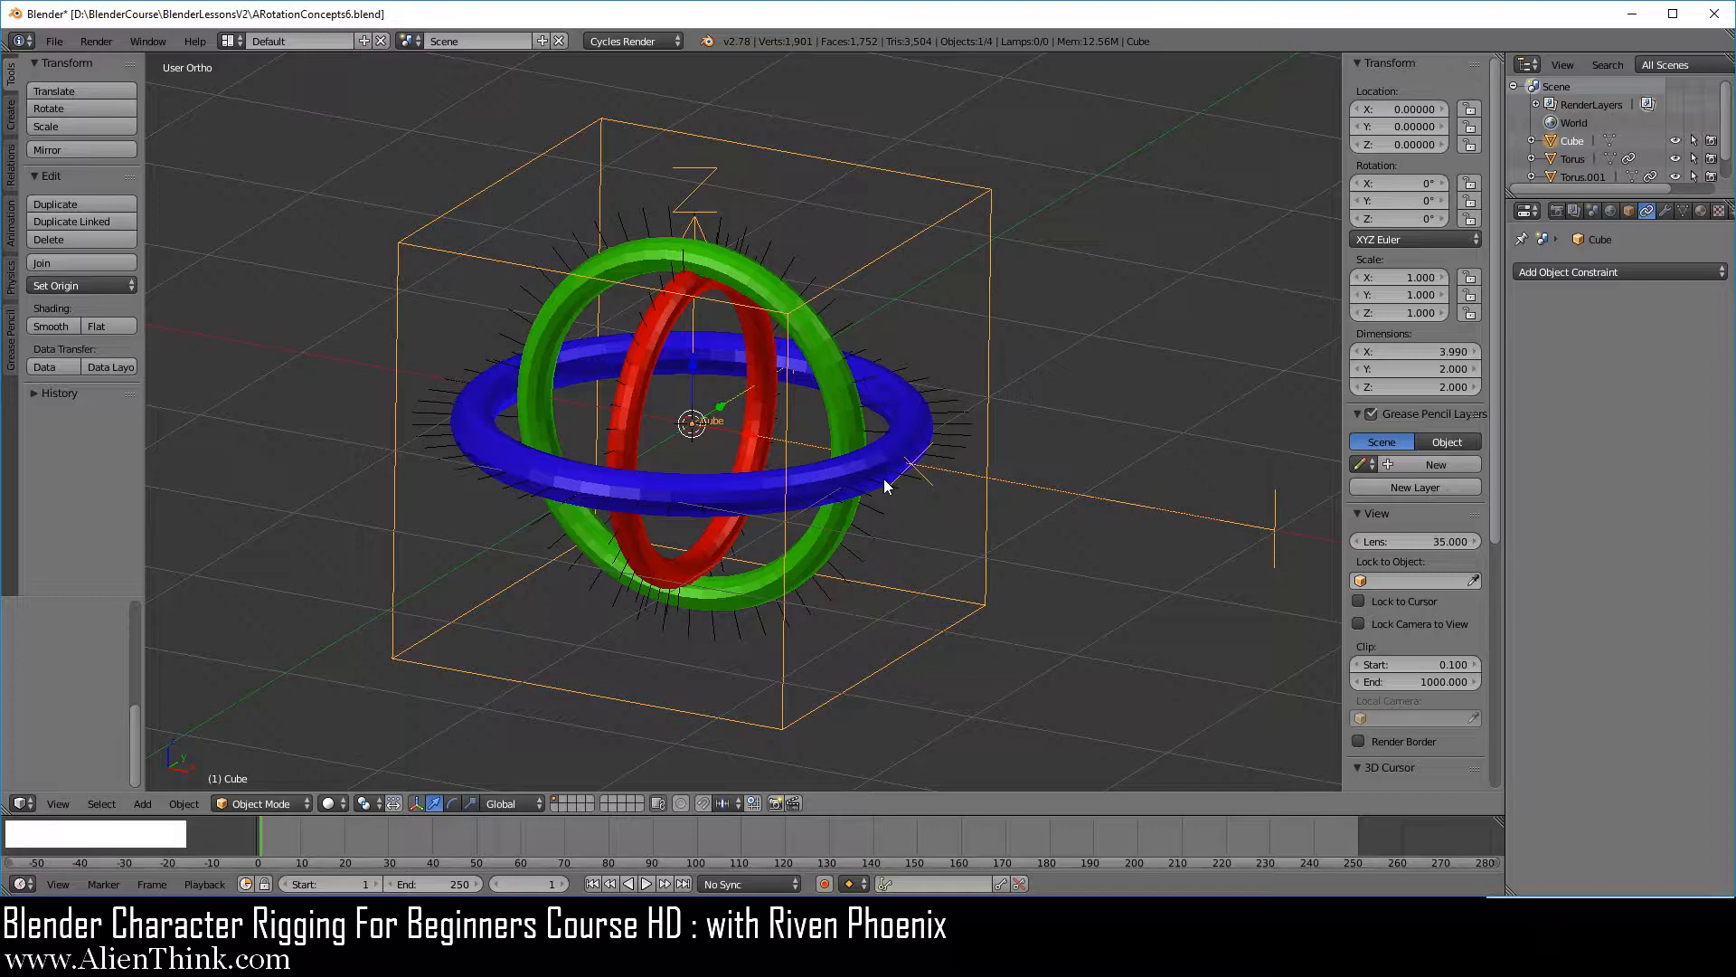
middle_drag(826, 441, 808, 454)
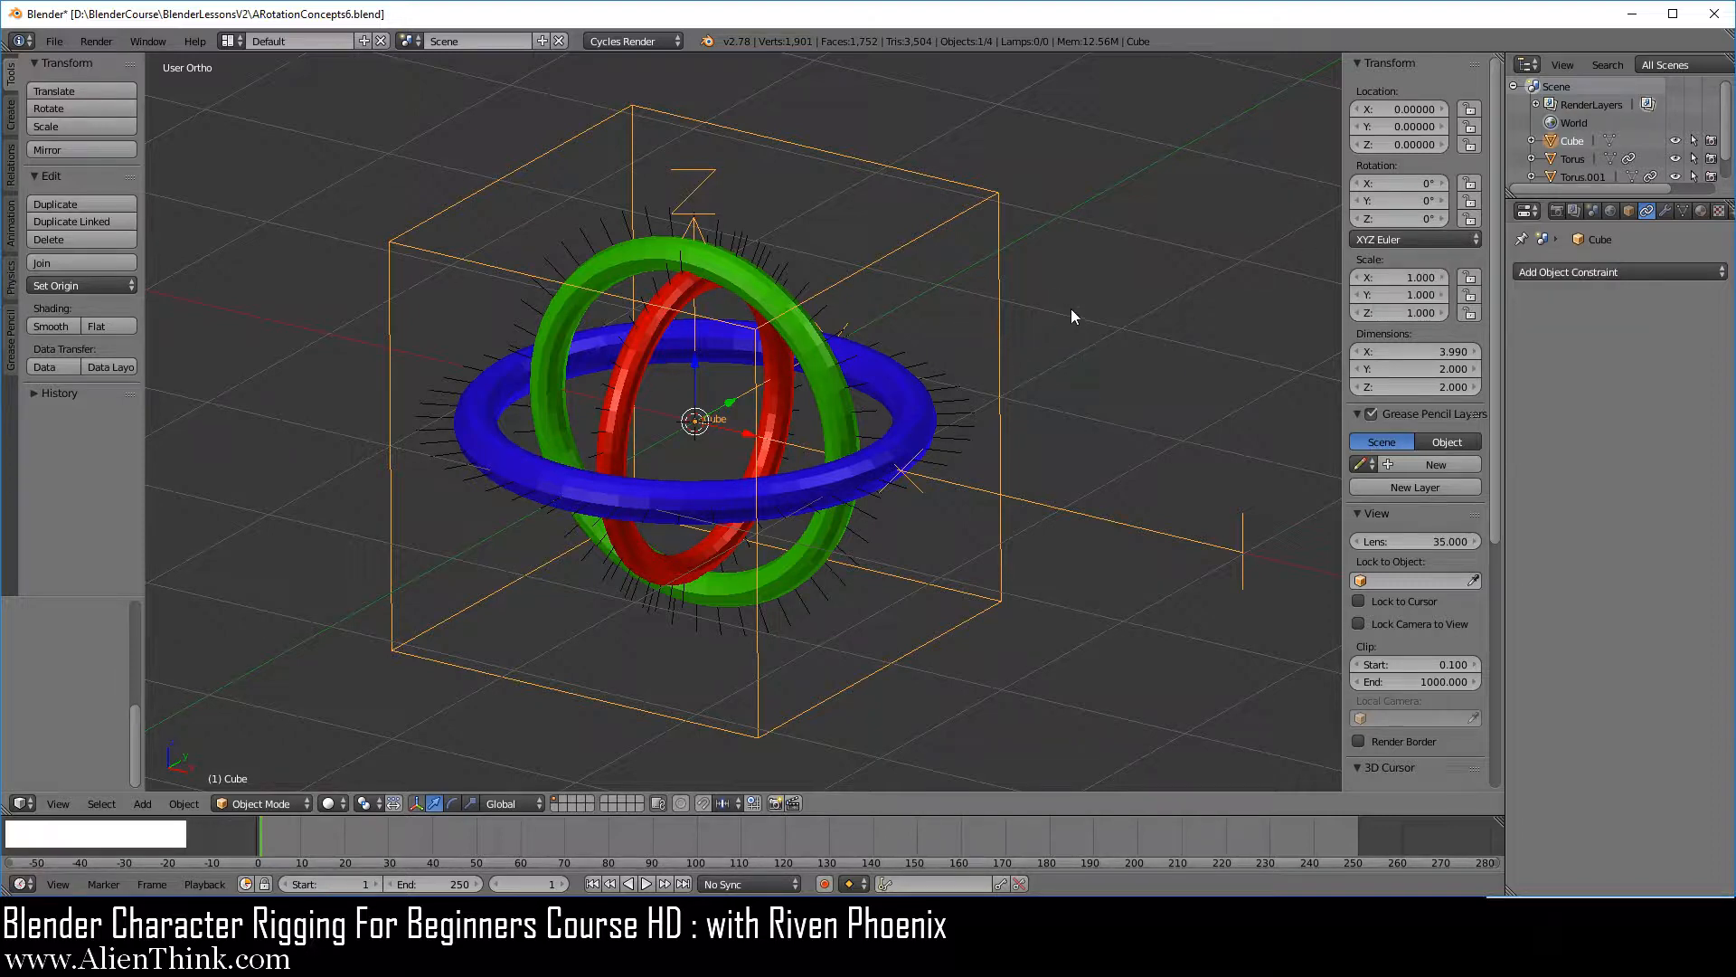
click(1372, 181)
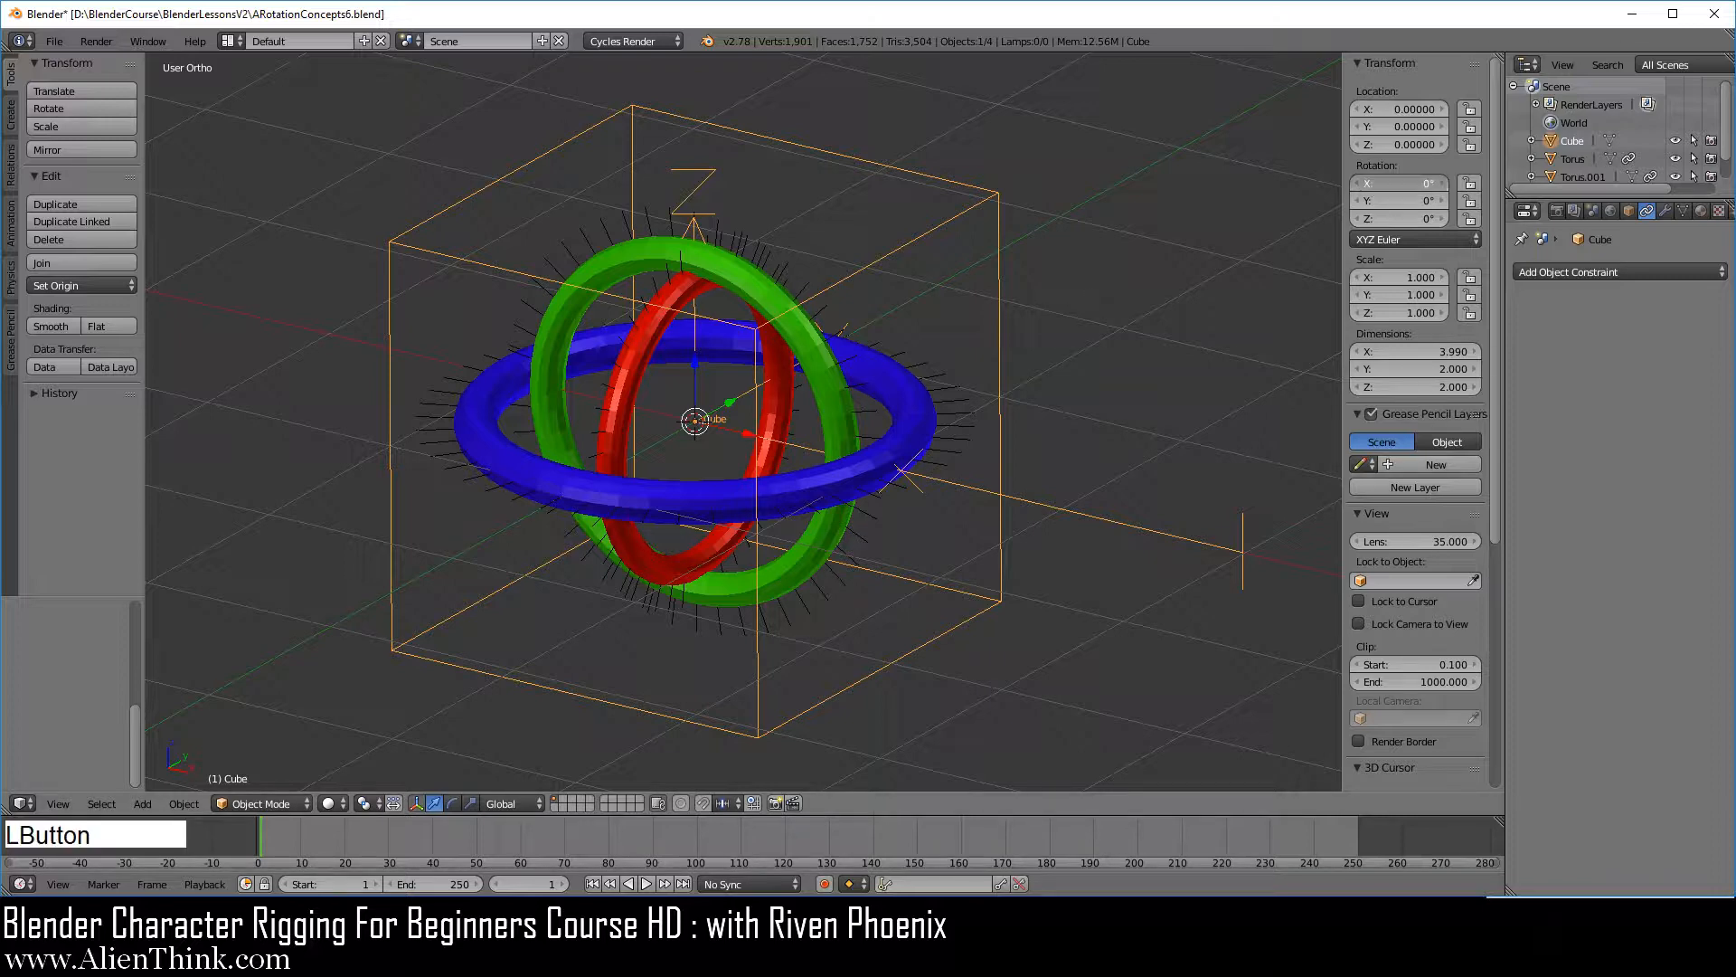
drag(1373, 181, 1413, 219)
click(1420, 199)
click(1418, 219)
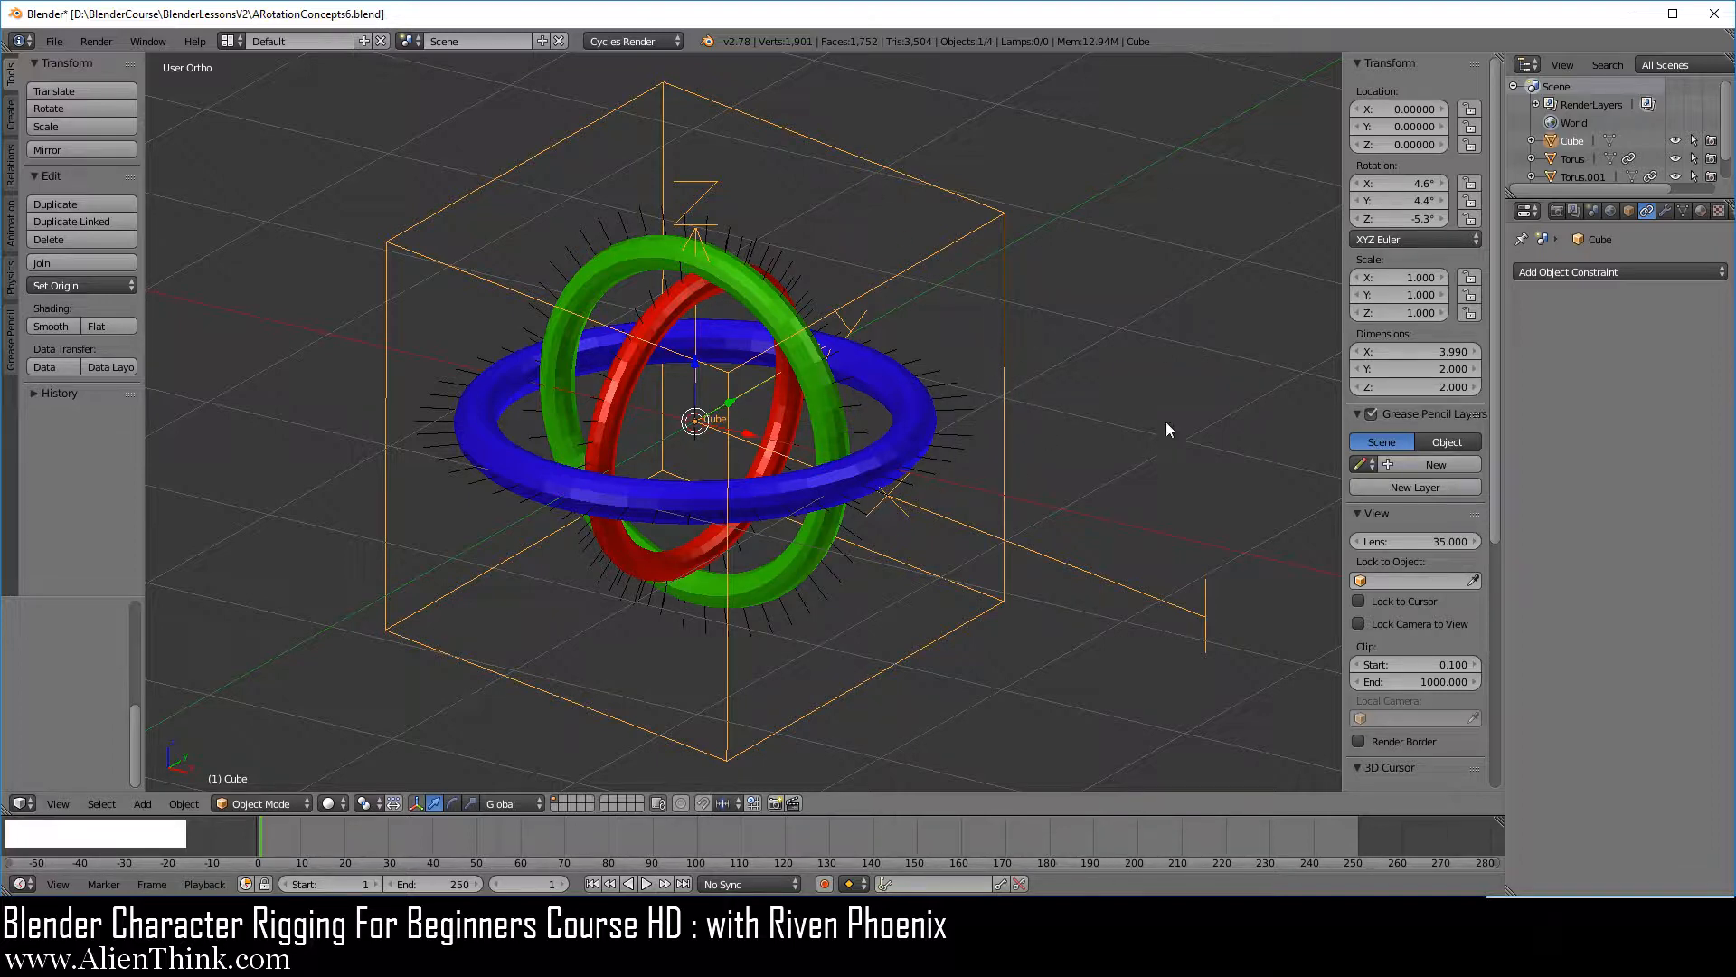
drag(1385, 219, 1302, 202)
mouse_move(1410, 183)
mouse_down()
mouse_move(1356, 184)
mouse_move(1397, 183)
mouse_up()
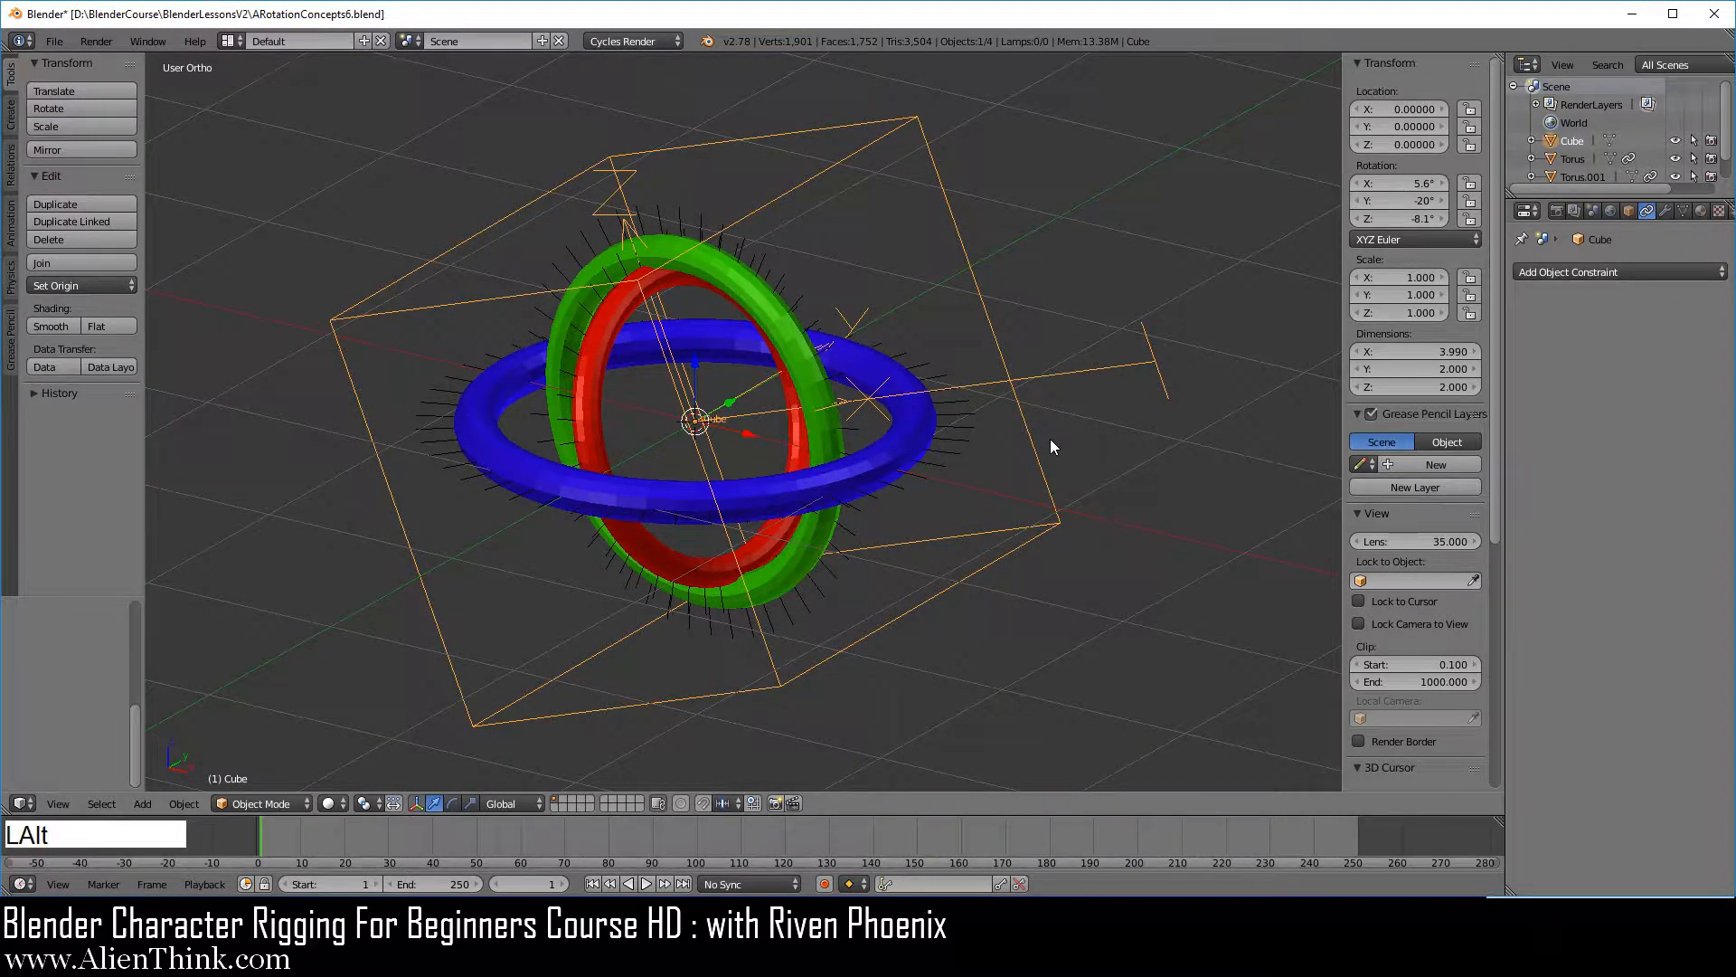
key(alt+r)
Rotate the cube to Z -4.4° and Y 26.8° to compare how the rings follow, and clear its rotation.
middle_drag(843, 361, 933, 427)
scroll(909, 443, up, 2)
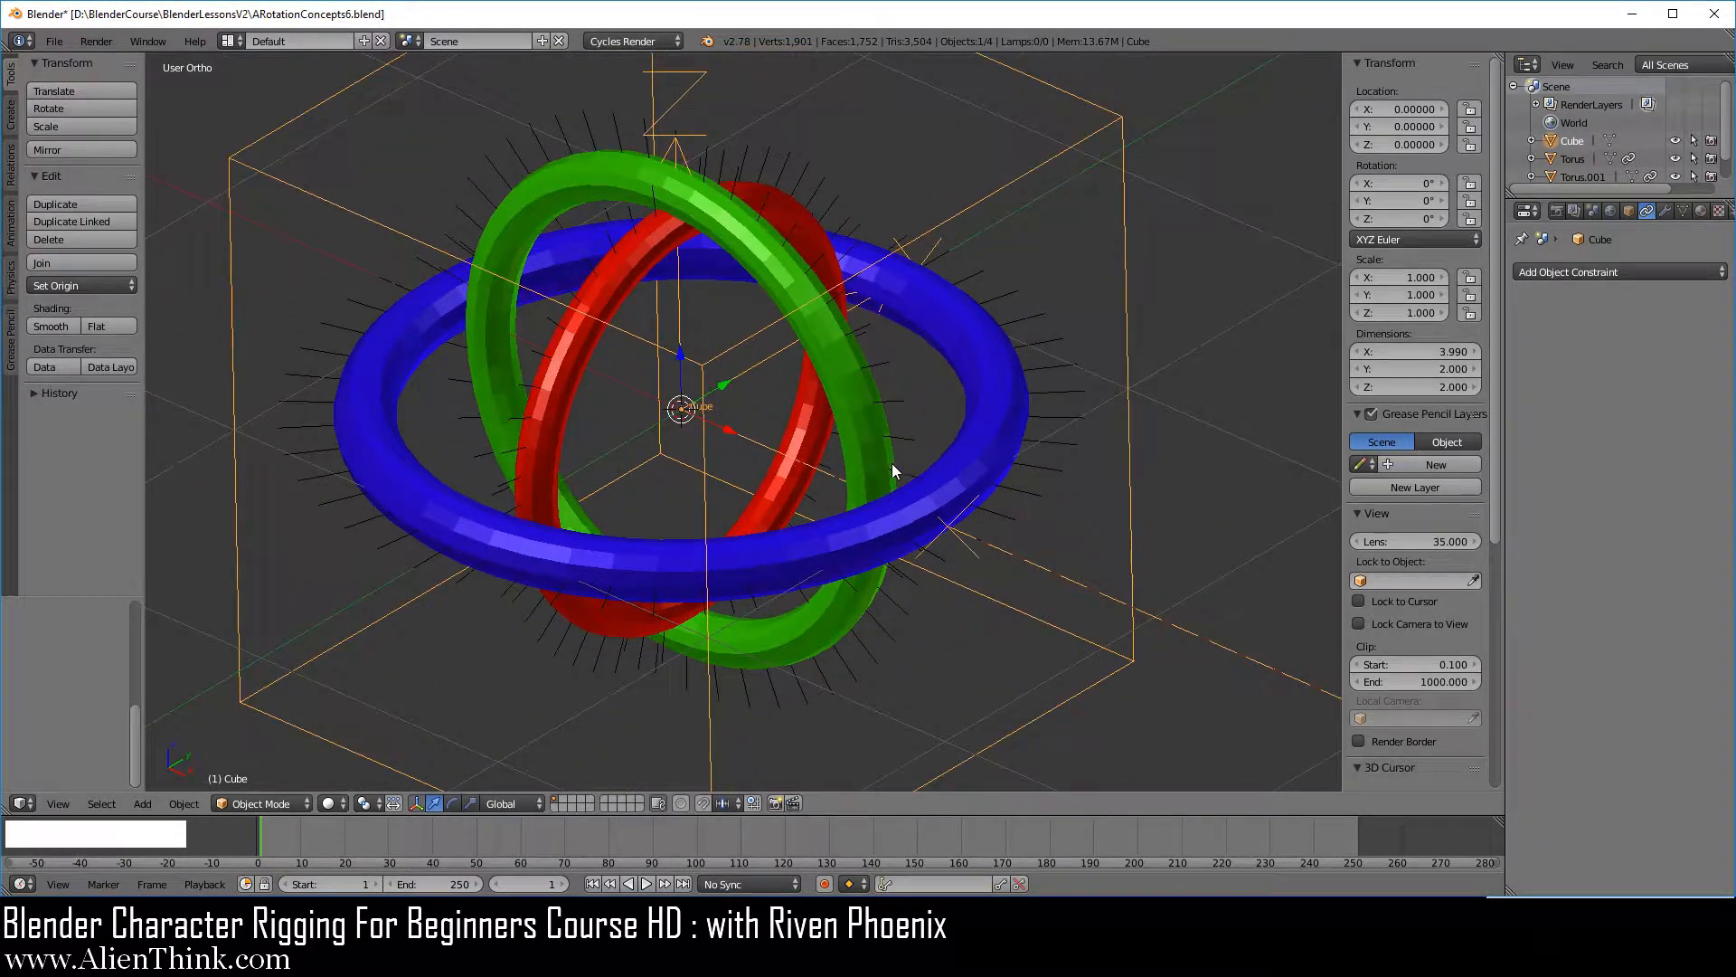
scroll(937, 511, down, 1)
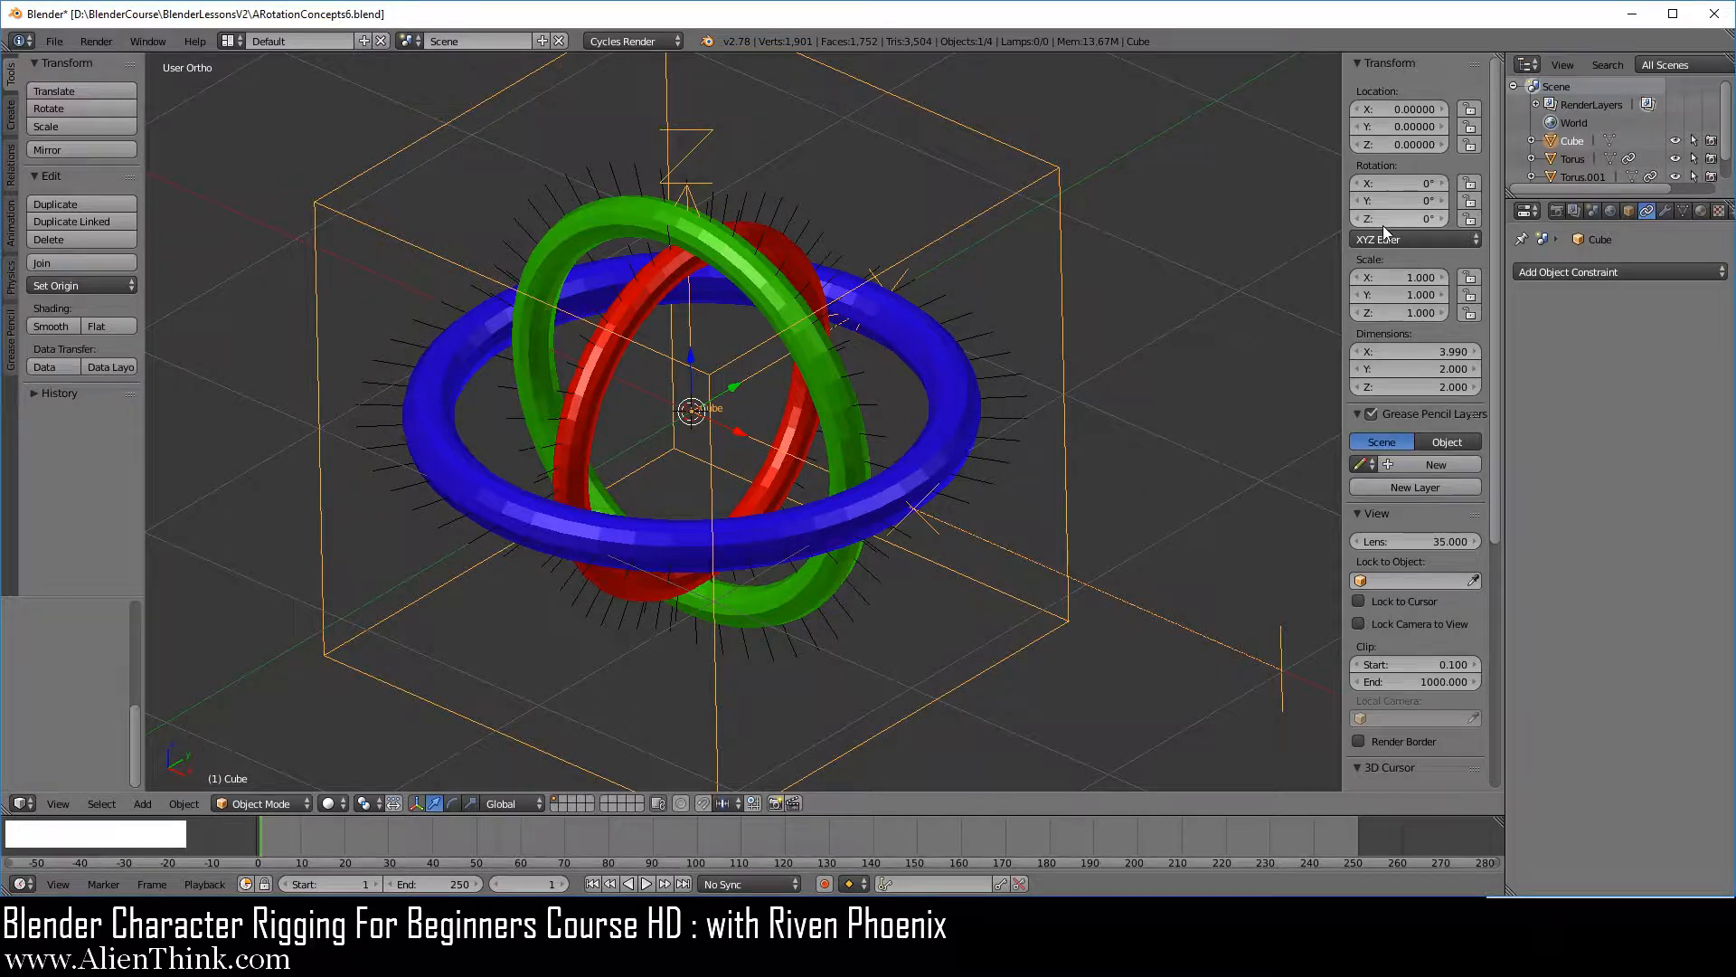
mouse_move(1381, 218)
mouse_down()
mouse_move(1428, 219)
mouse_move(1325, 219)
mouse_move(1369, 218)
mouse_up()
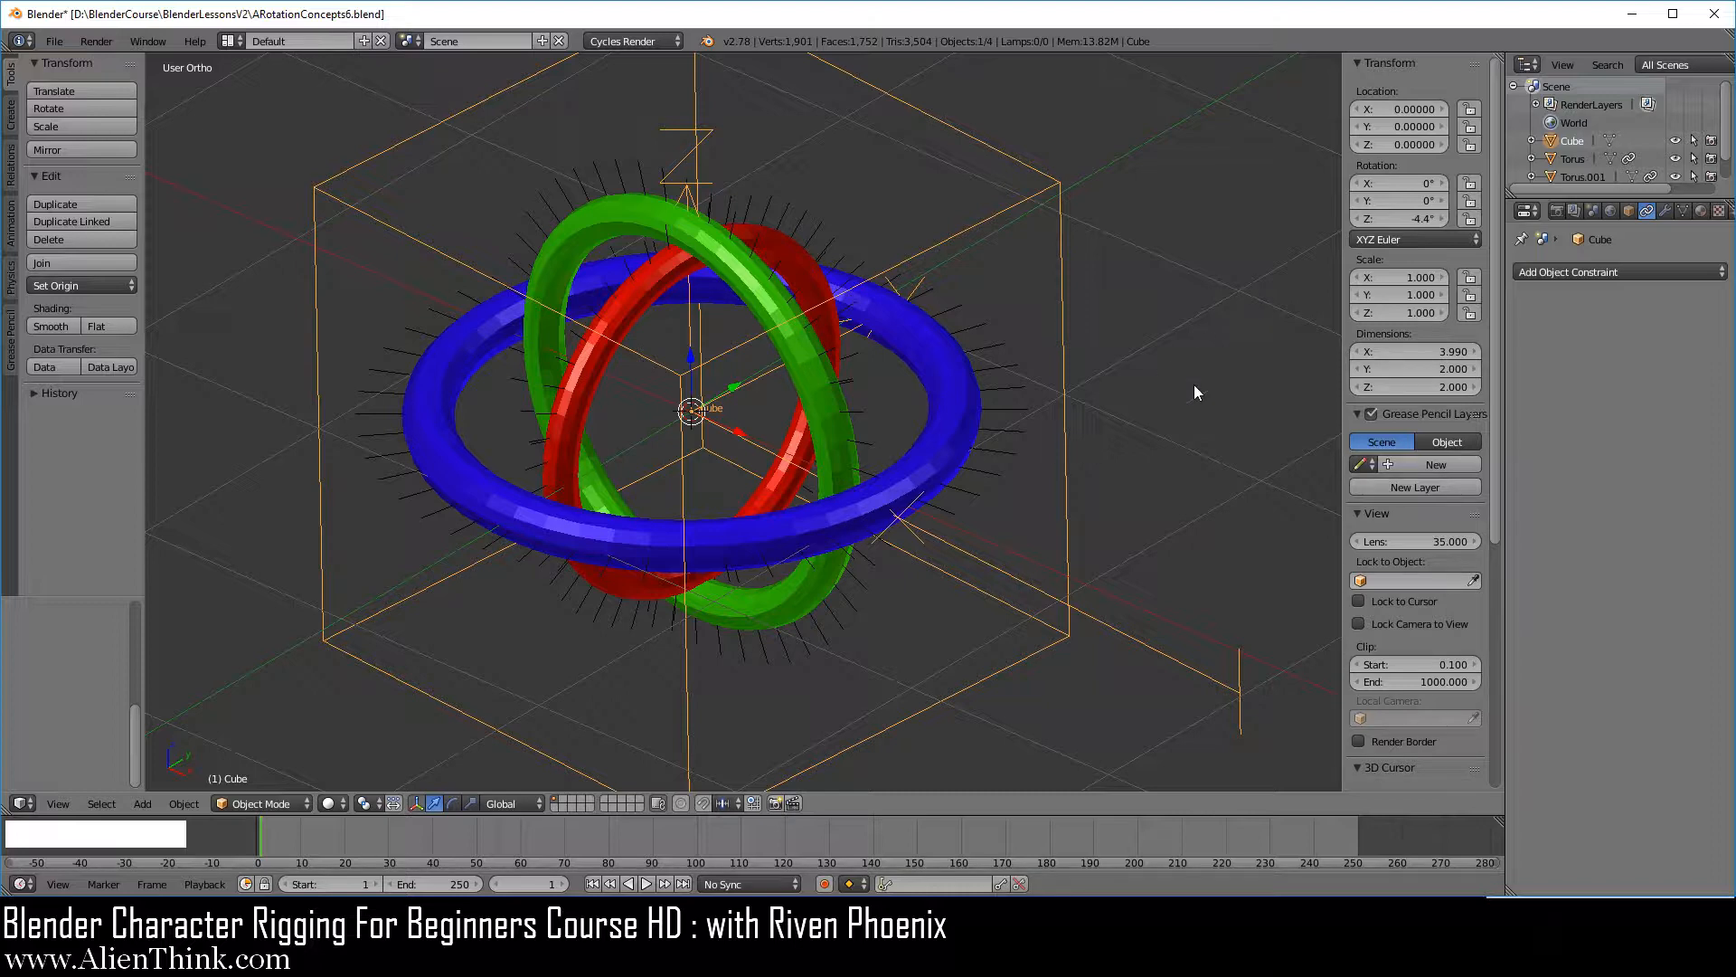
drag(1369, 199, 1449, 199)
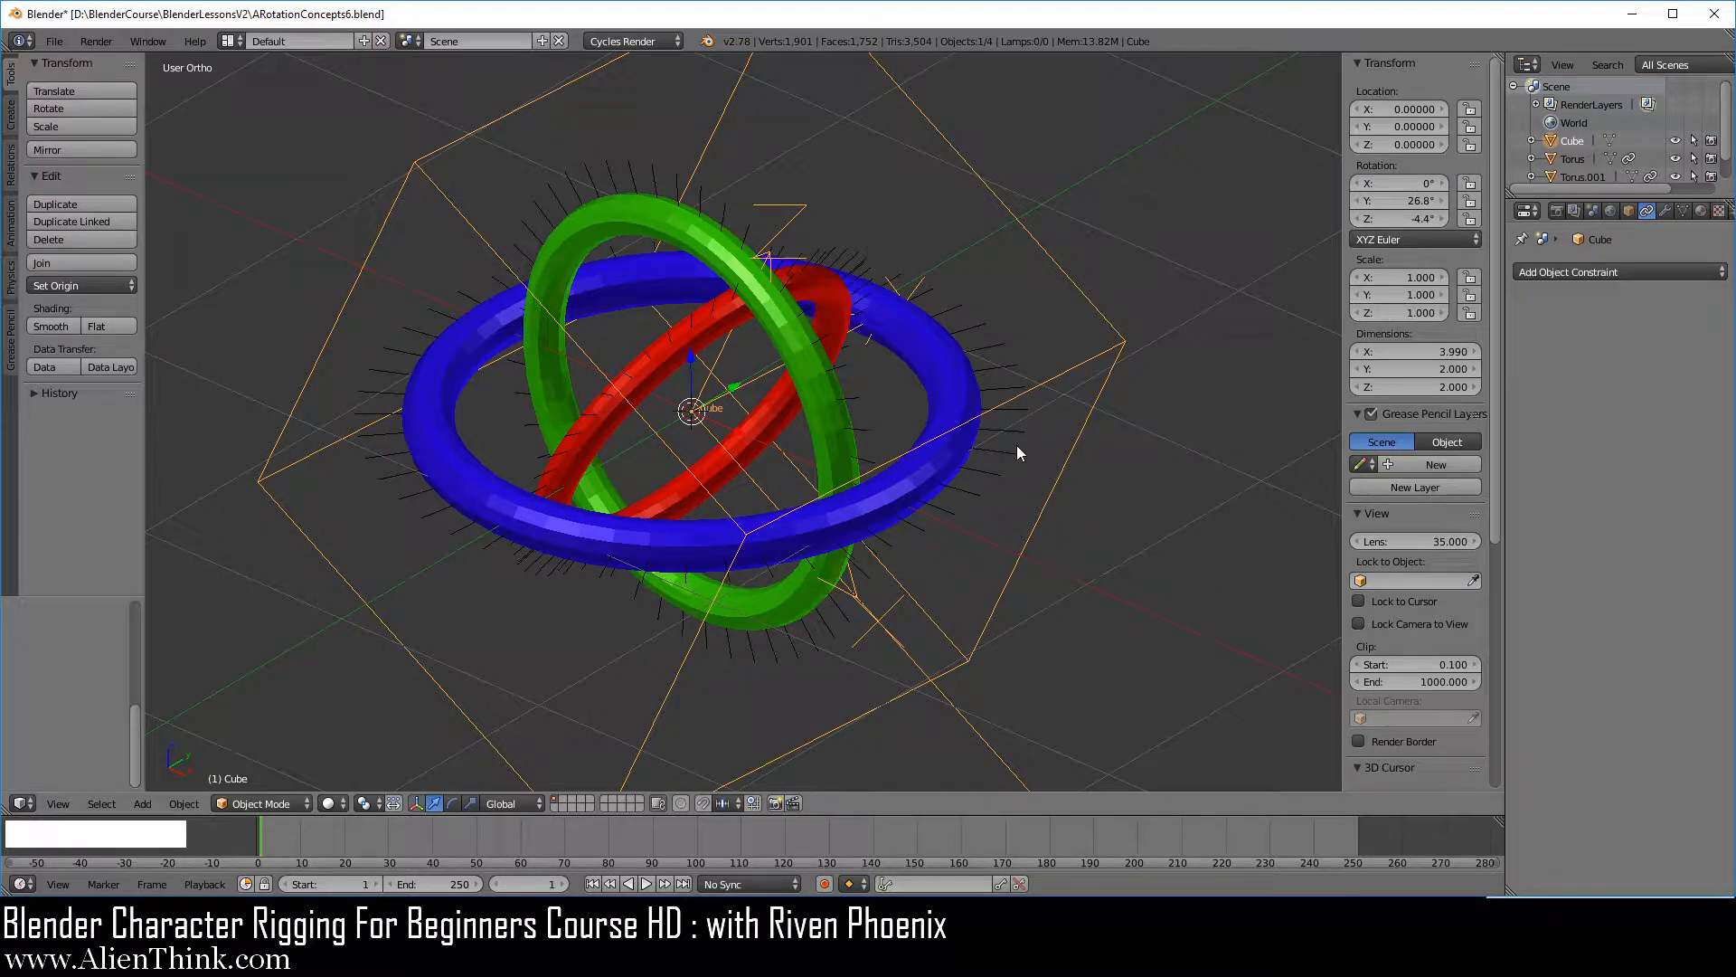
scroll(957, 475, down, 1)
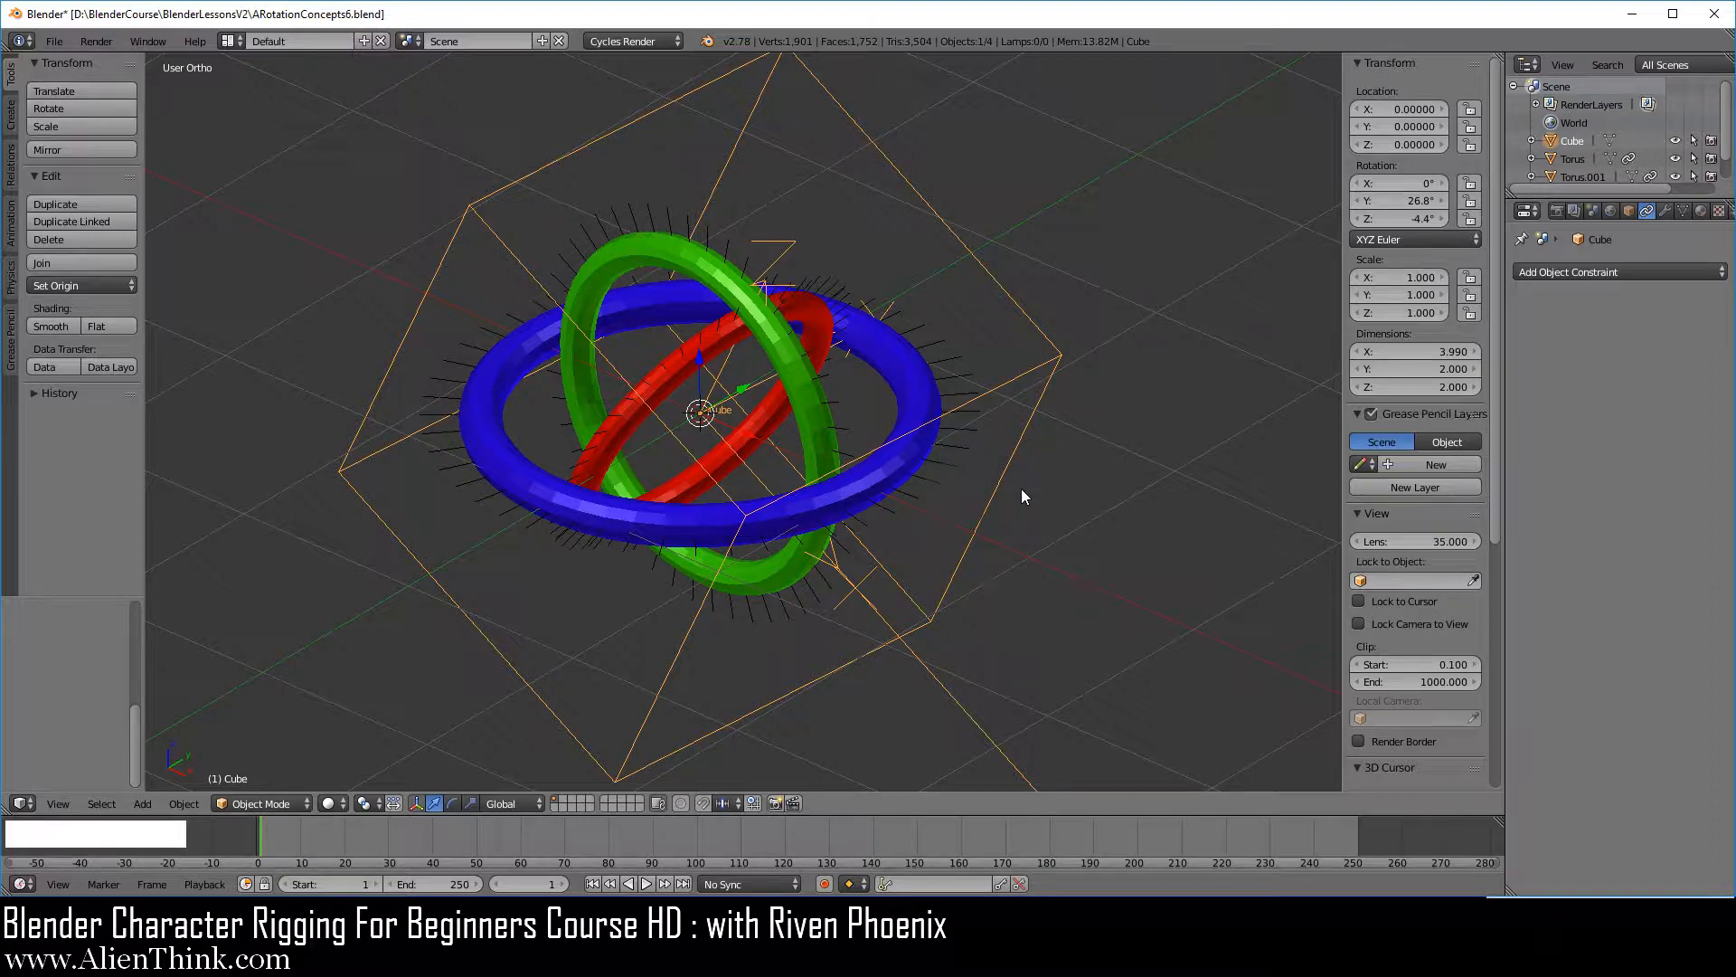
key(alt+r)
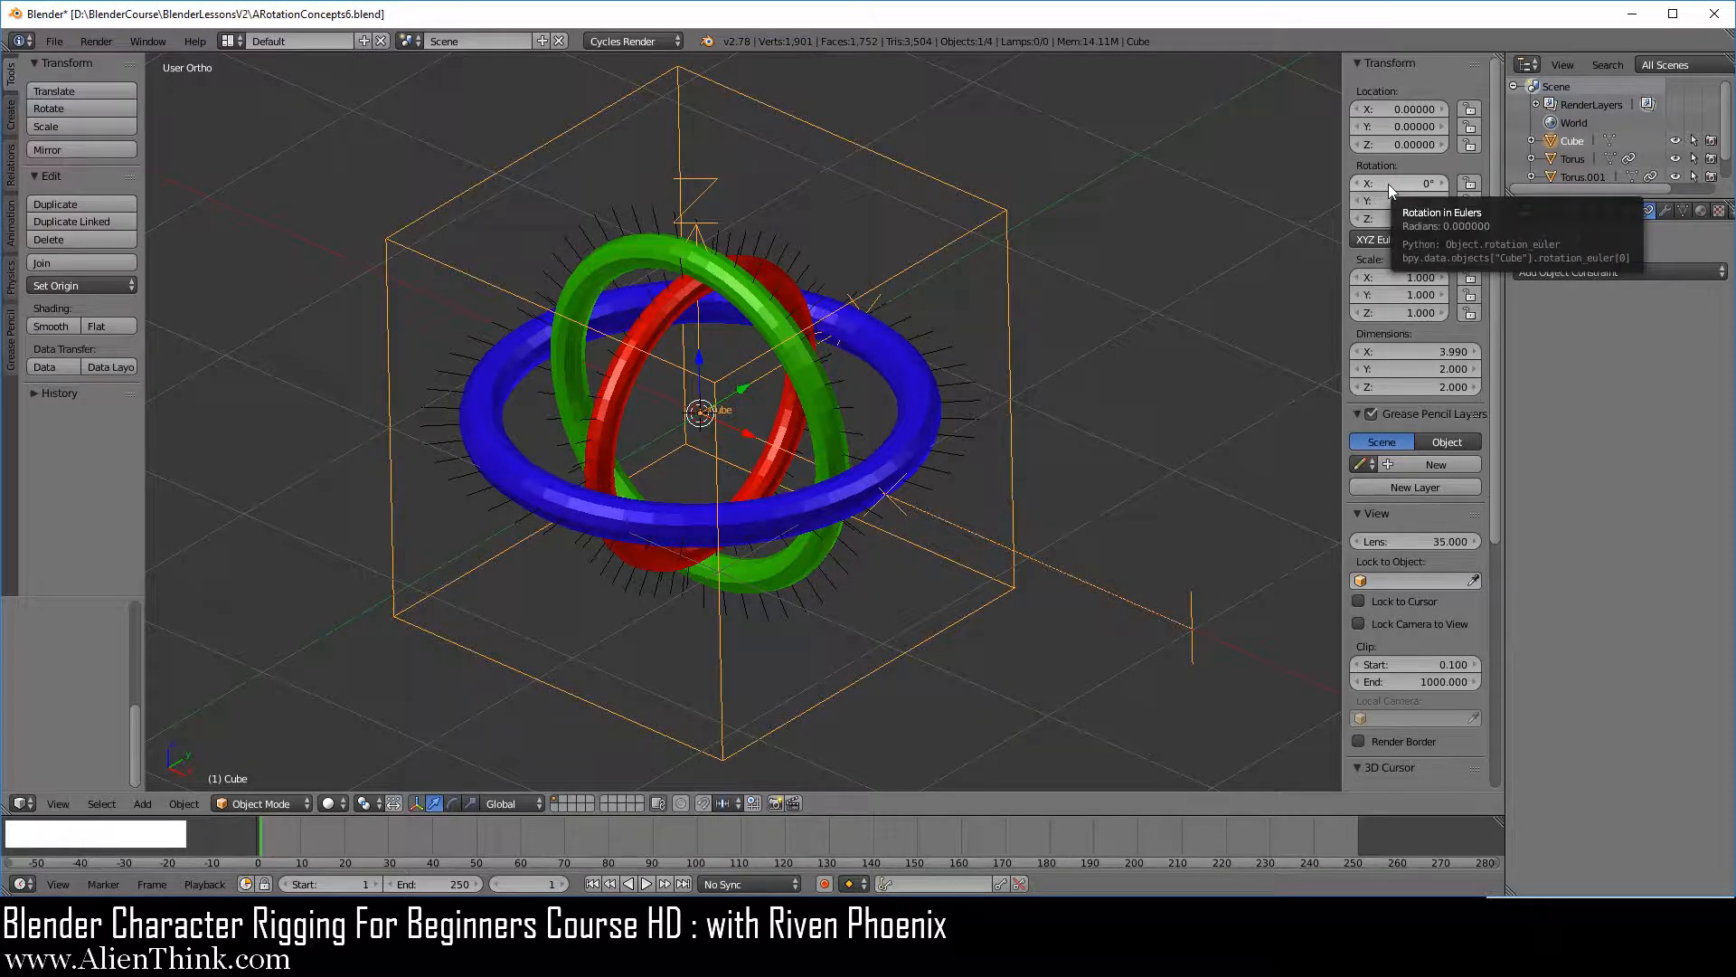
Test the cube's rotation with X locked, unlock it, rotate to X 8.1°, Y -17° and Z -5.1°, and clear the rotation.
click(1470, 184)
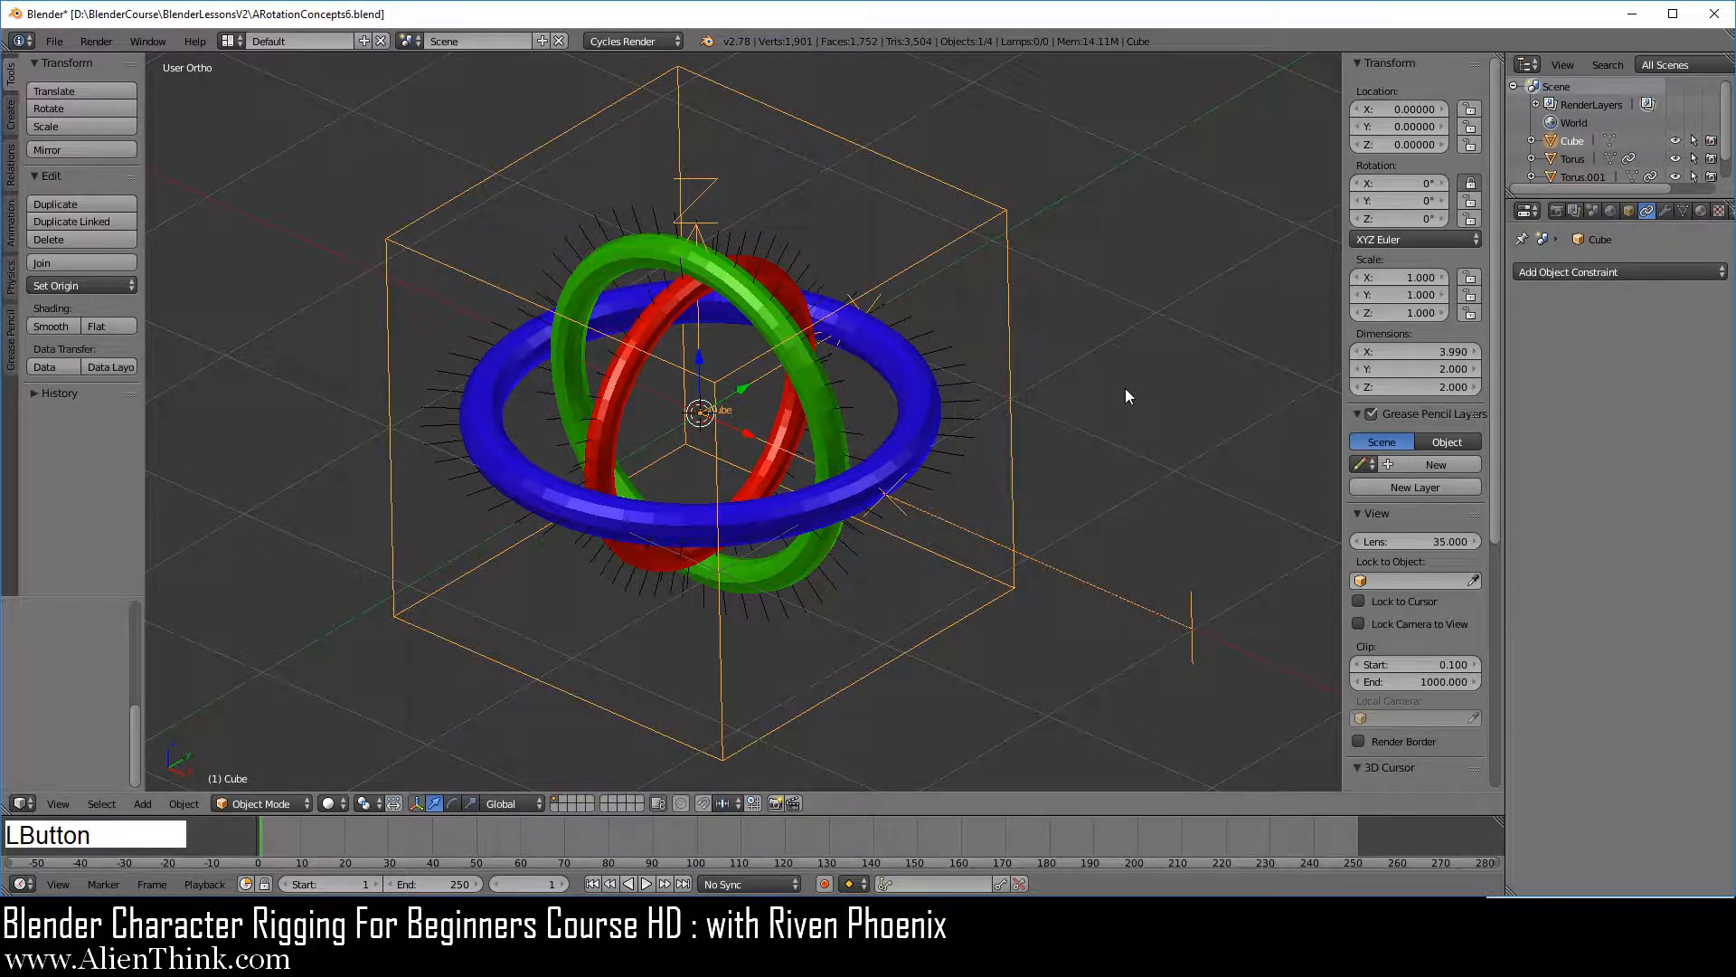
drag(1371, 218, 1425, 183)
click(1472, 181)
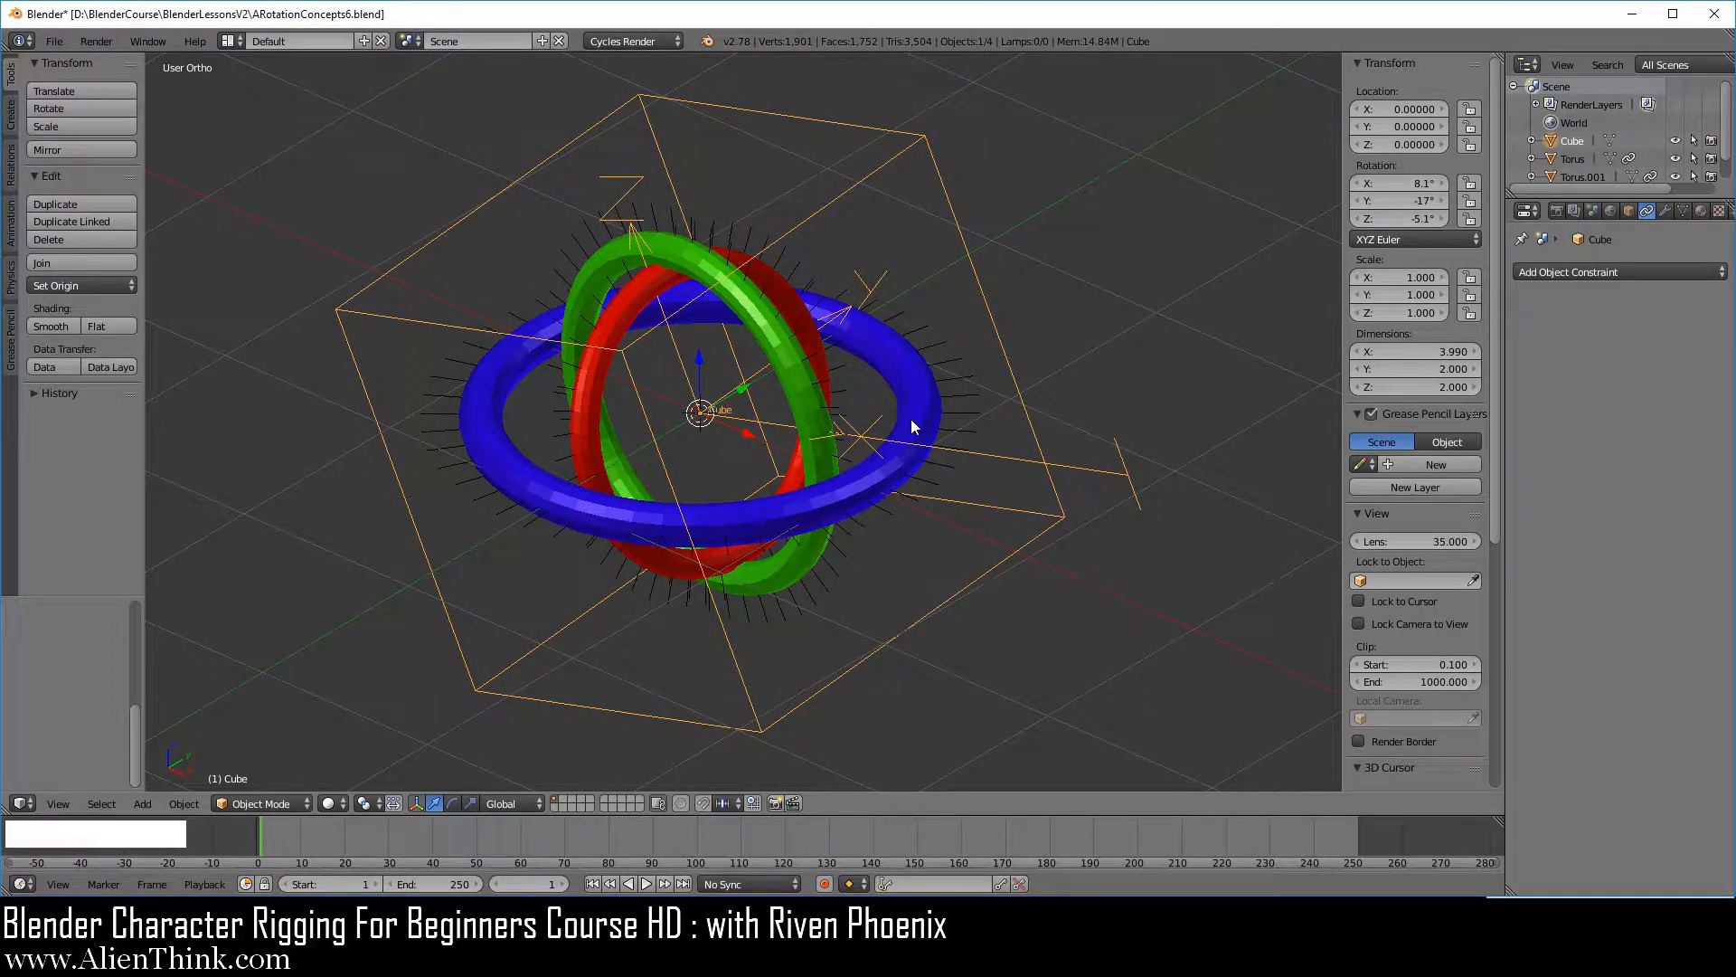
scroll(902, 426, up, 1)
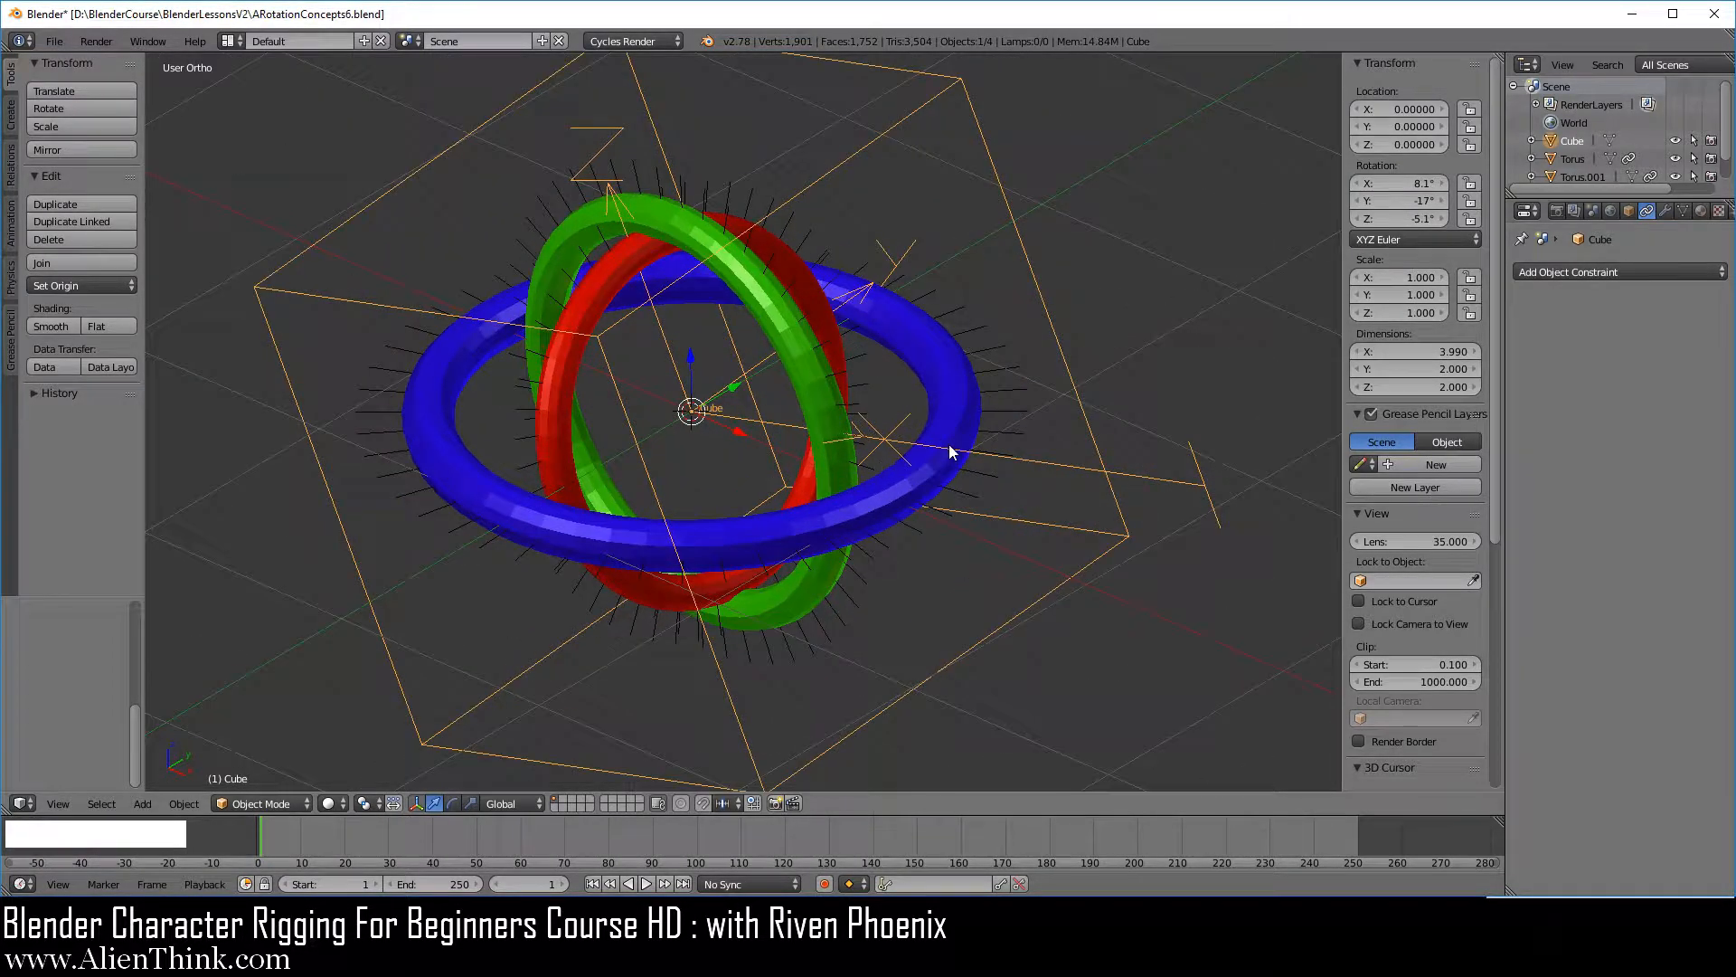
key(alt+r)
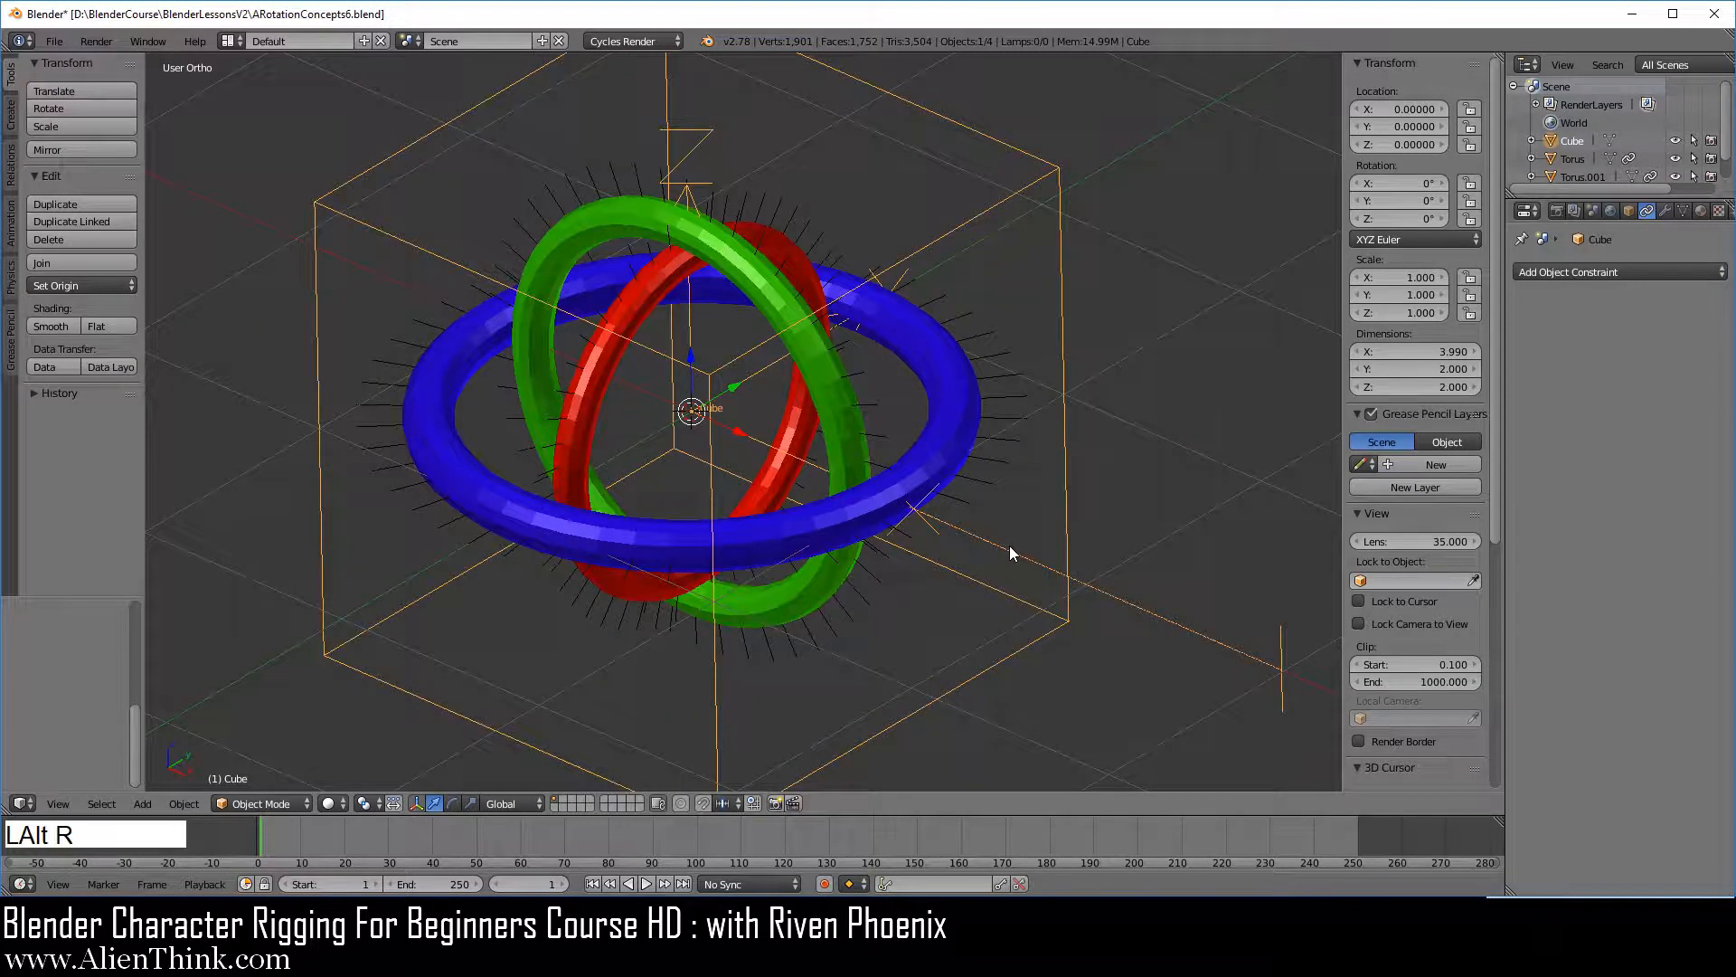
Rotate the cube to X 6°, Y -89.4° and Z -21.4° to bring the red ring into the blue ring's plane.
scroll(909, 476, down, 1)
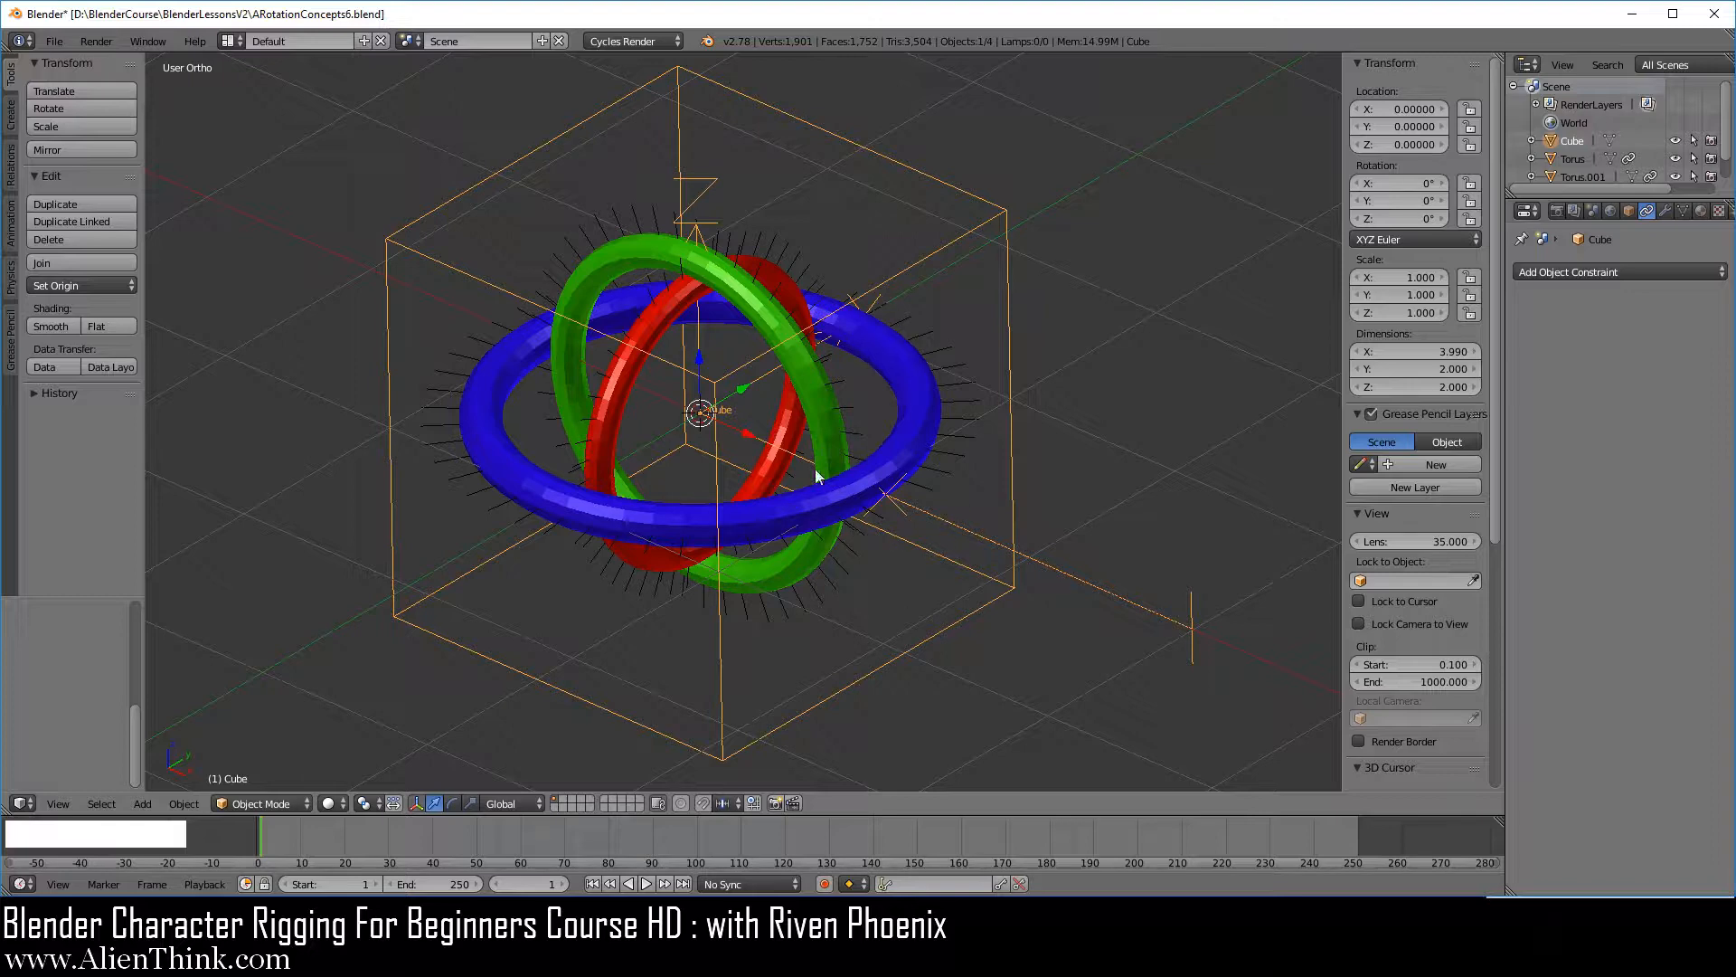
scroll(844, 485, up, 1)
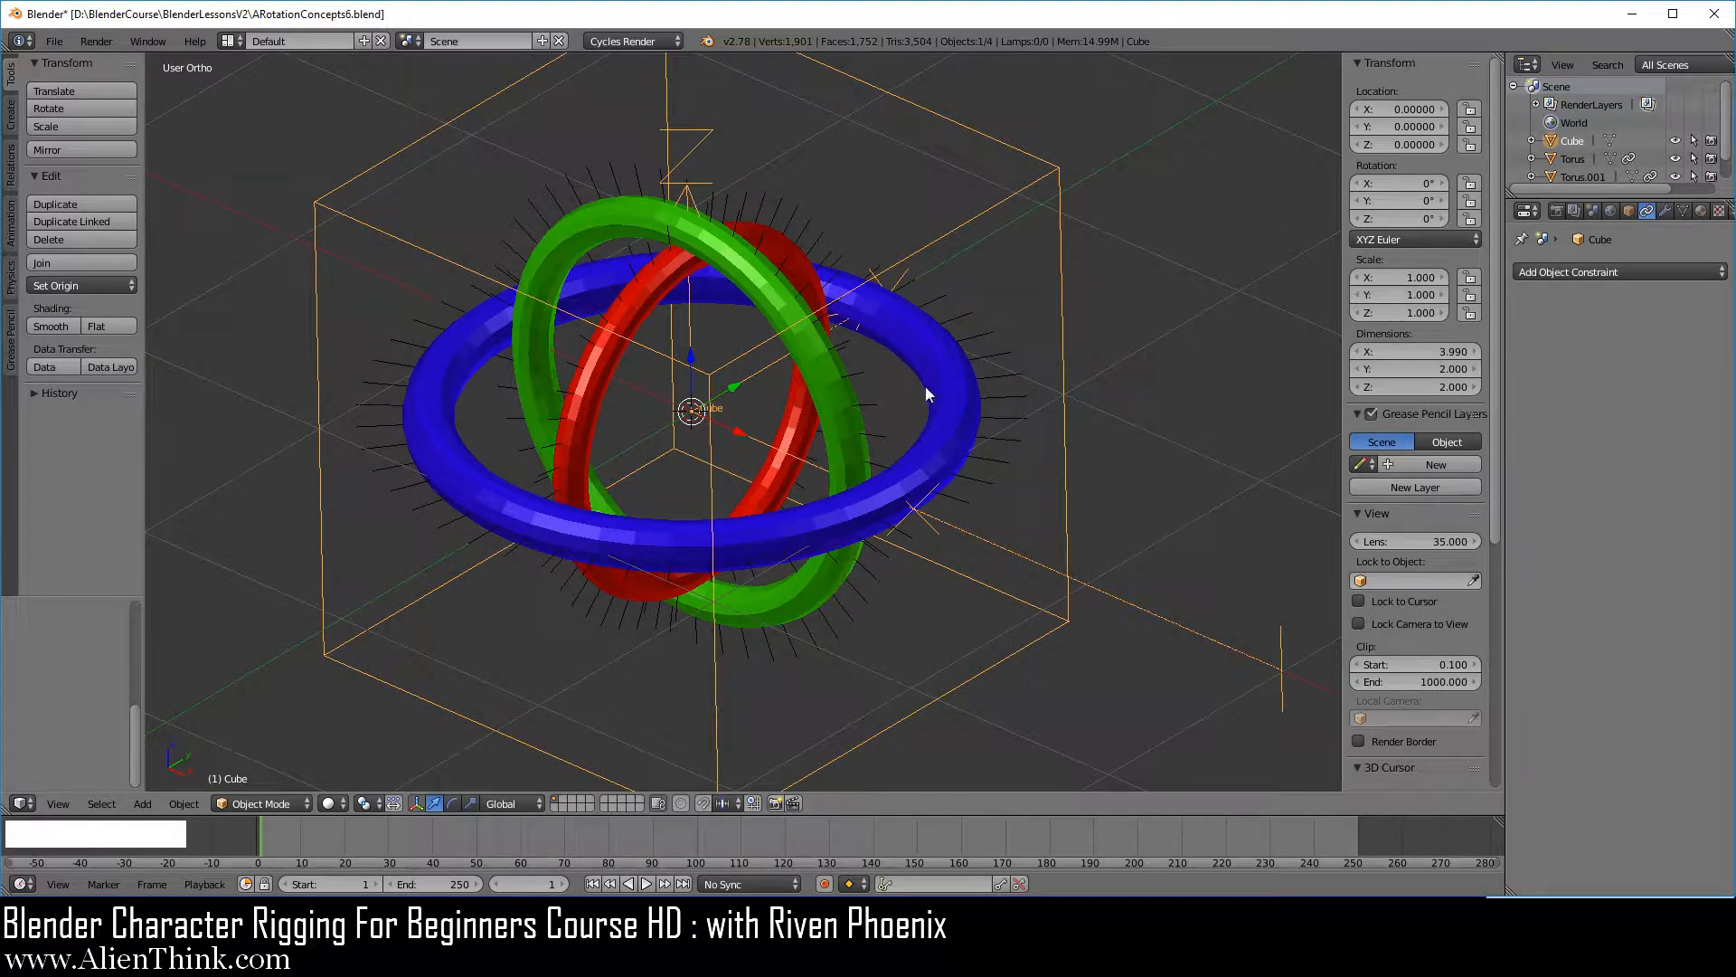
click(1380, 220)
drag(1379, 221, 1456, 204)
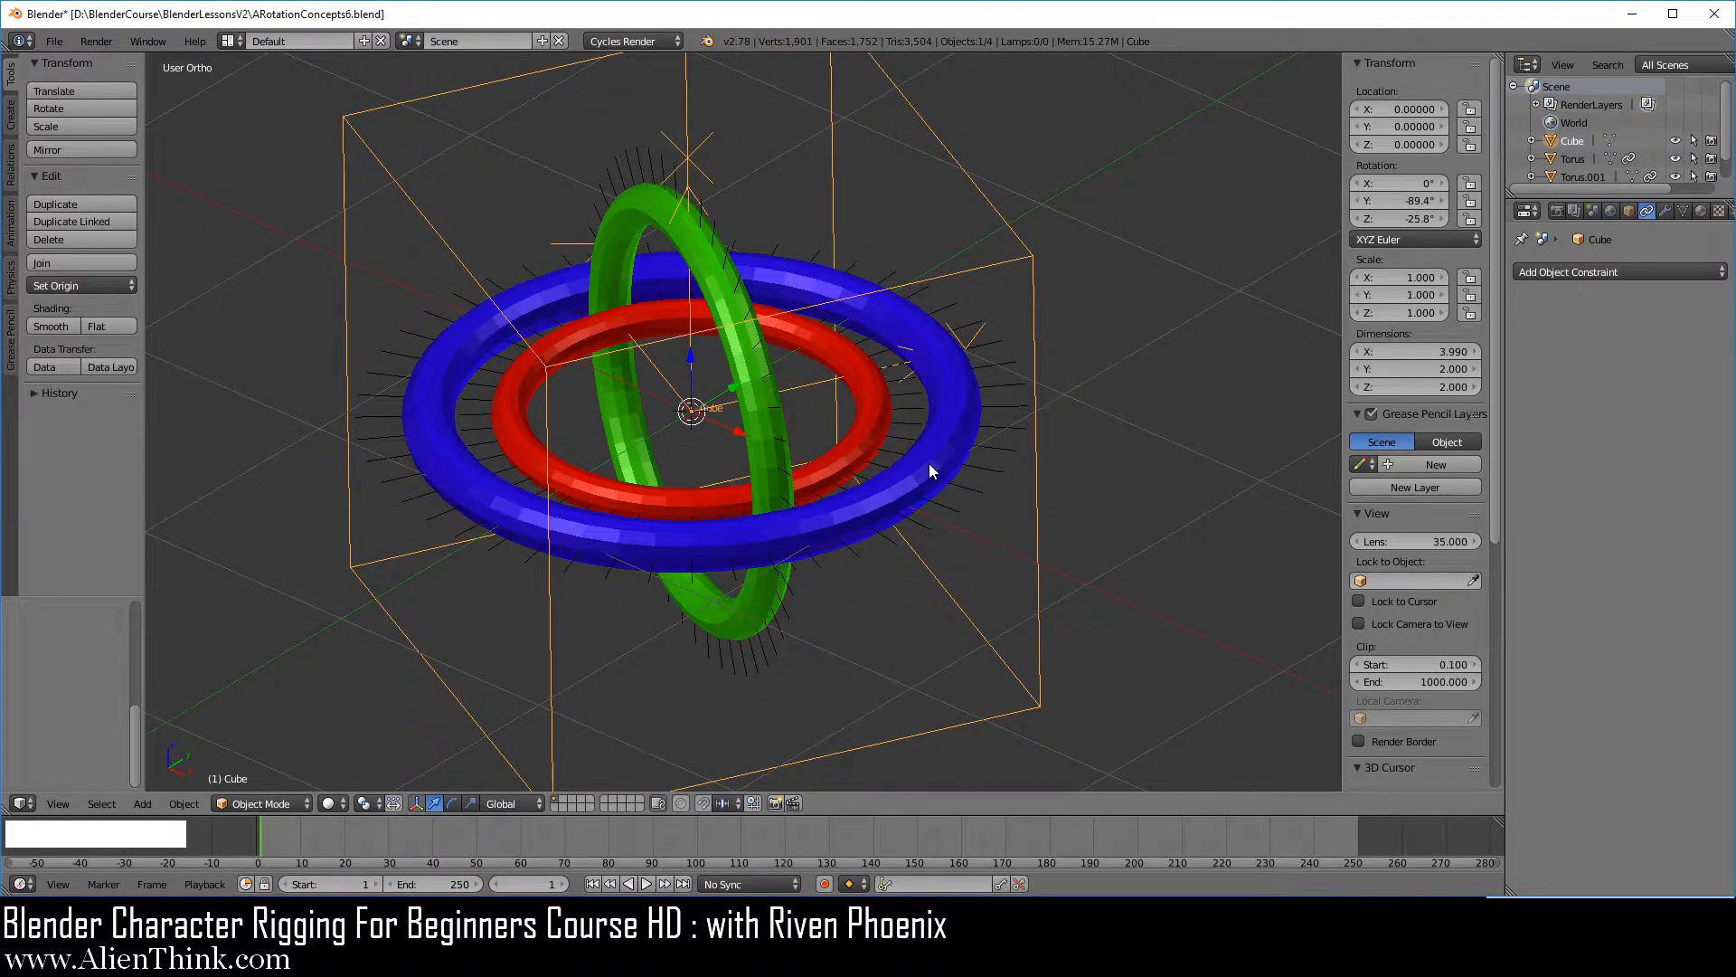
scroll(925, 464, down, 1)
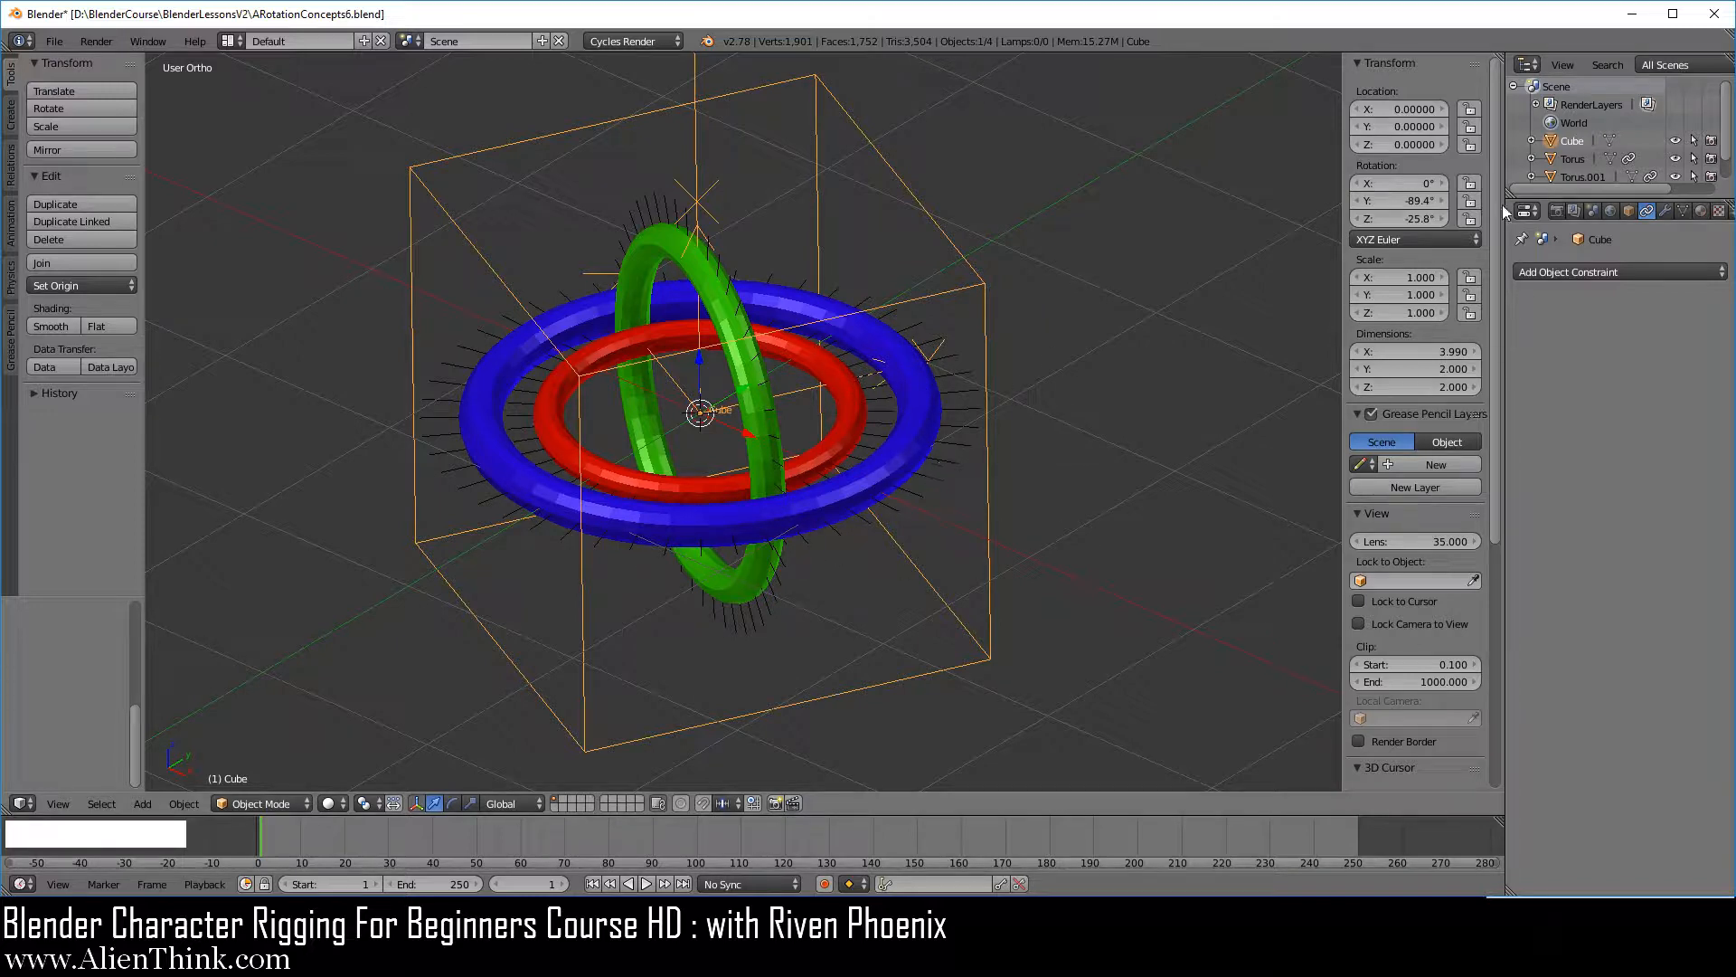
drag(1379, 185, 1391, 219)
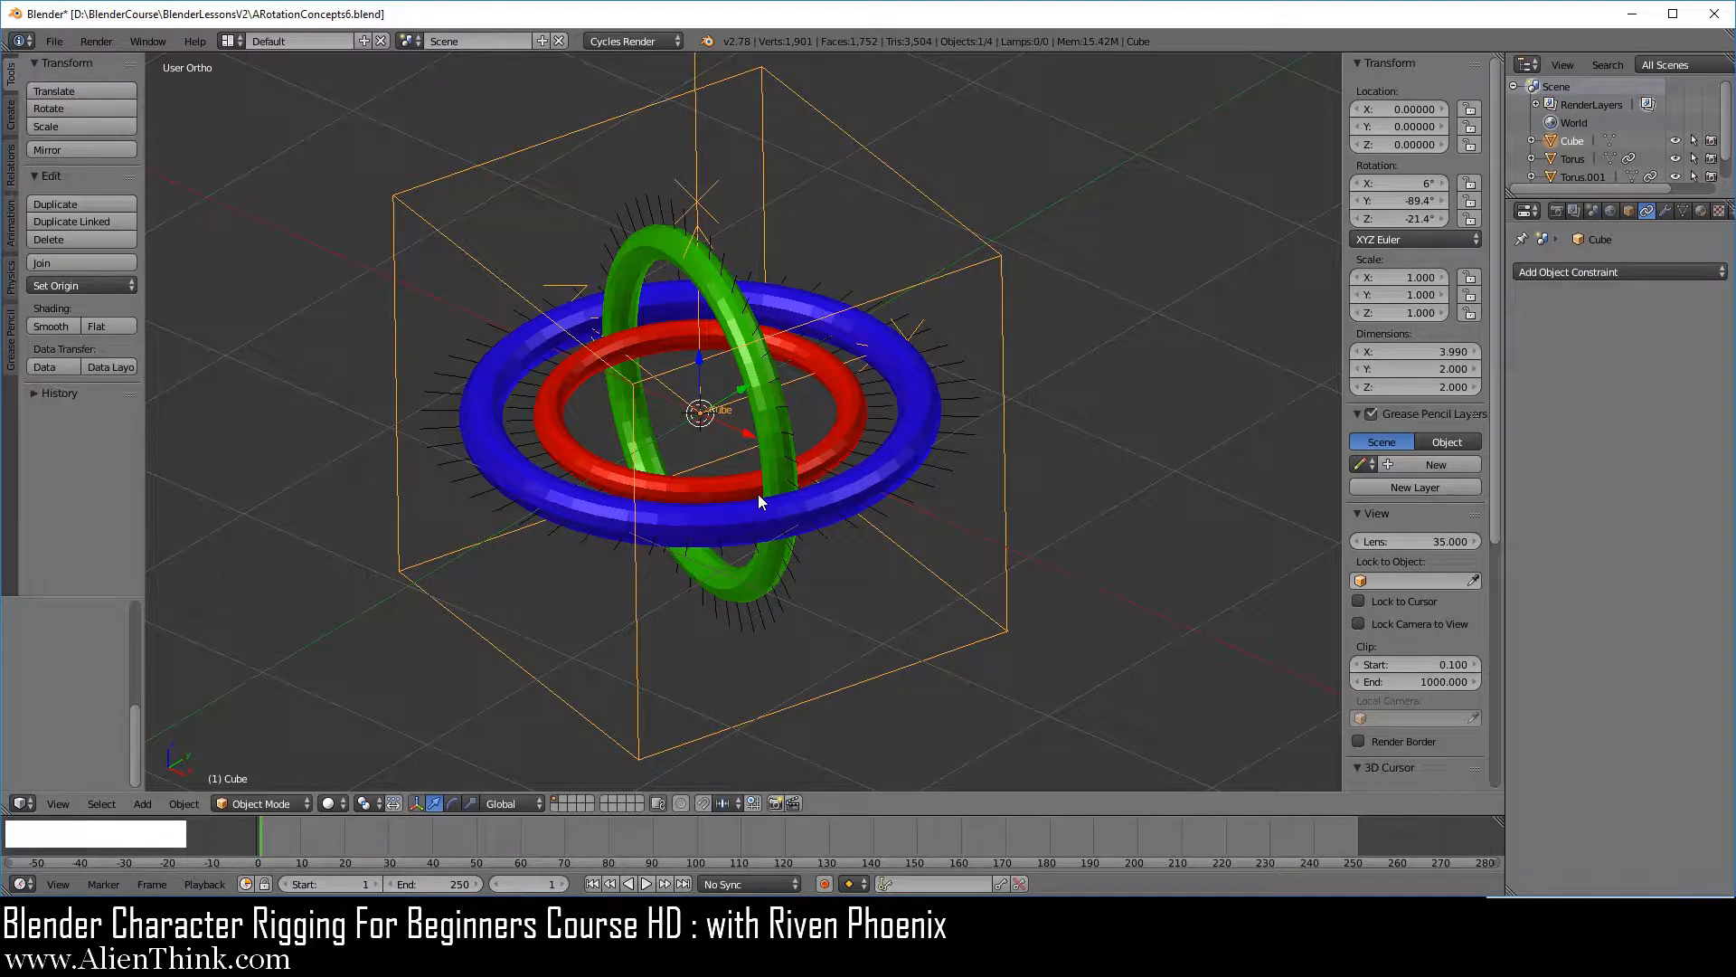
Sketch a freehand grease pencil arc from the back of the blue ring around its side, and remove the grease pencil data.
middle_drag(758, 493, 743, 398)
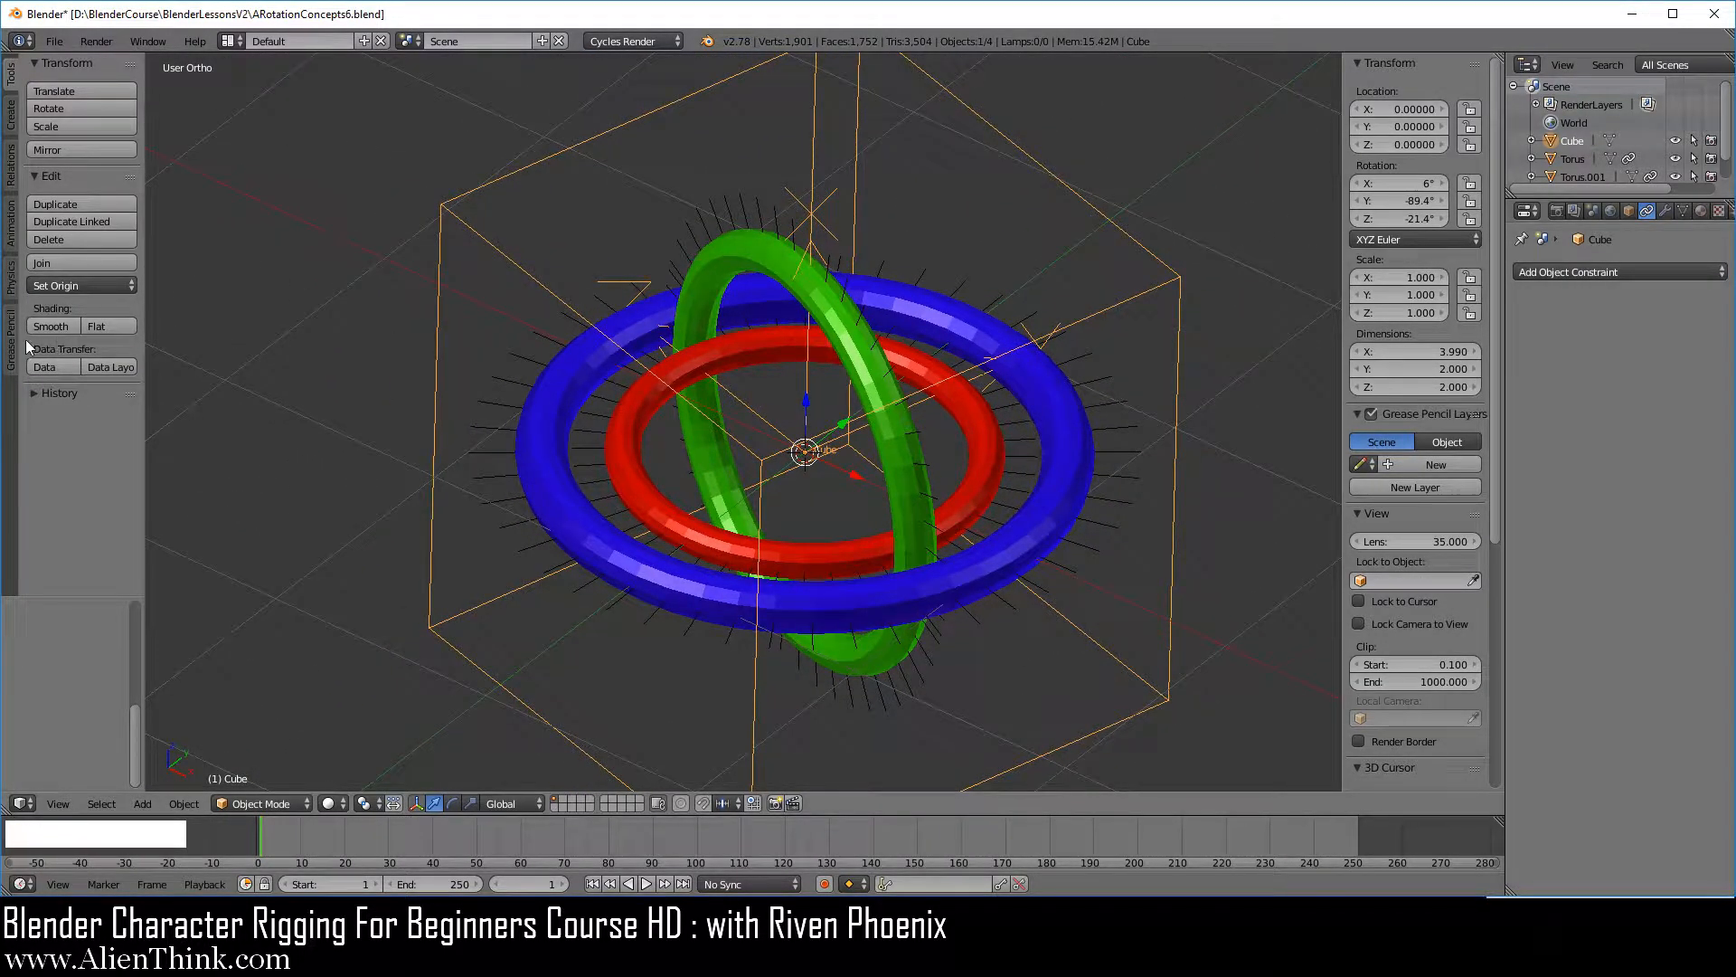
click(11, 344)
click(100, 163)
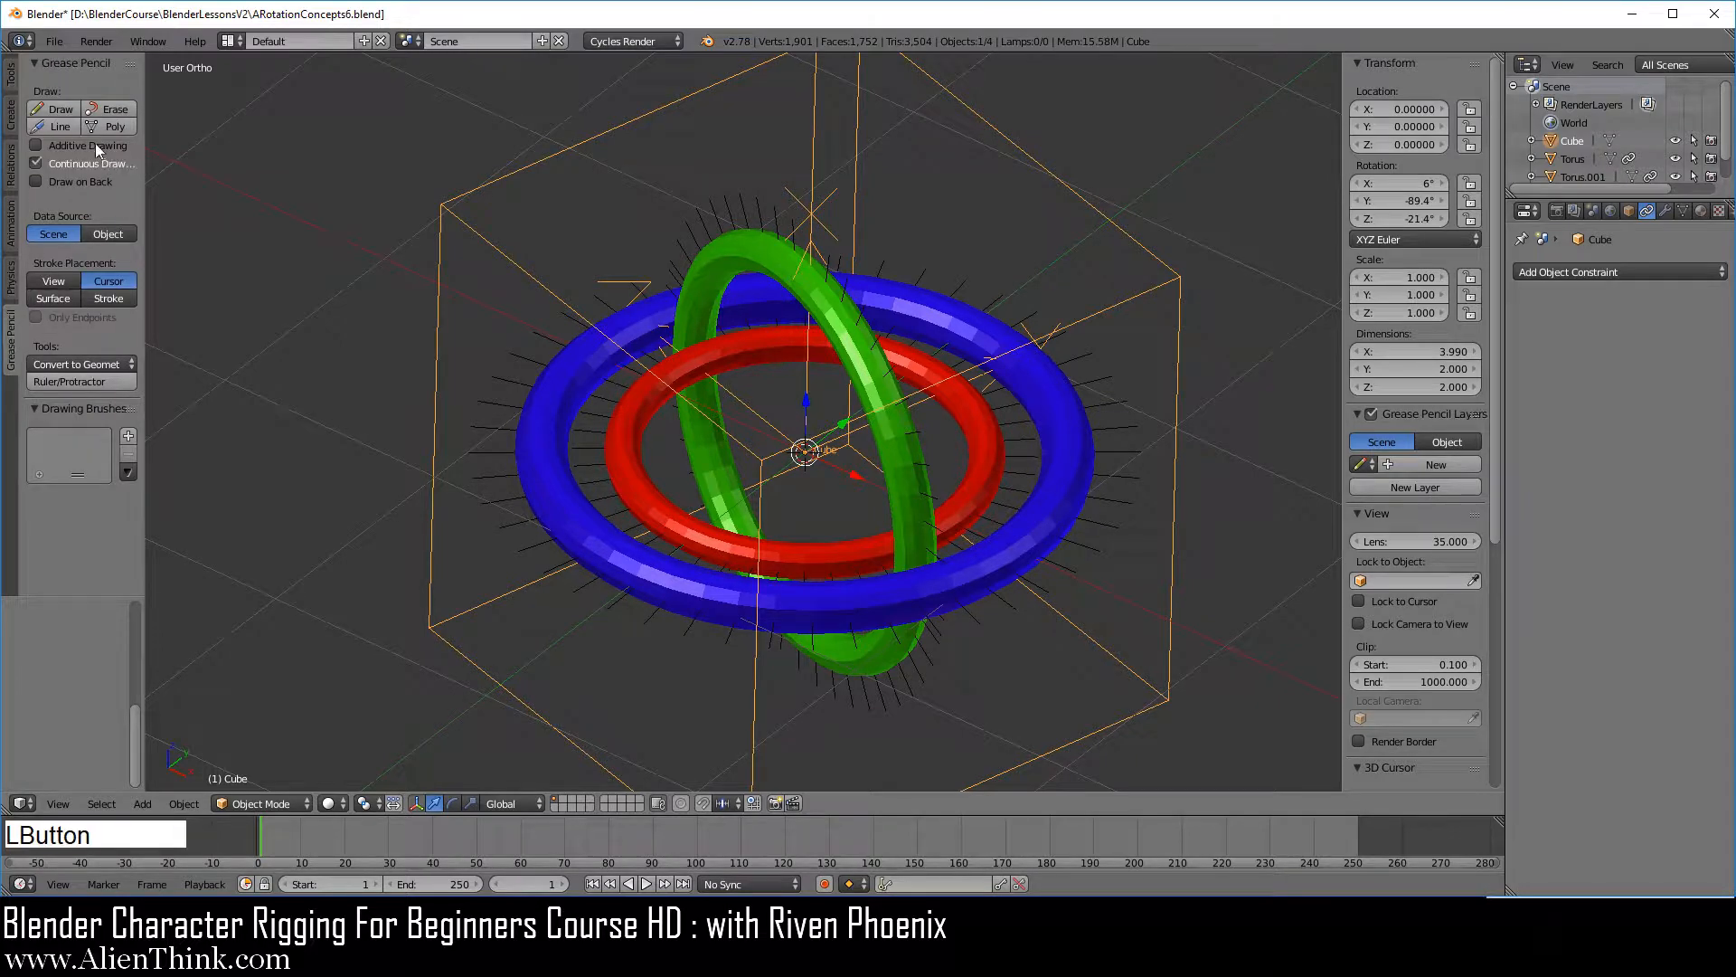
click(59, 112)
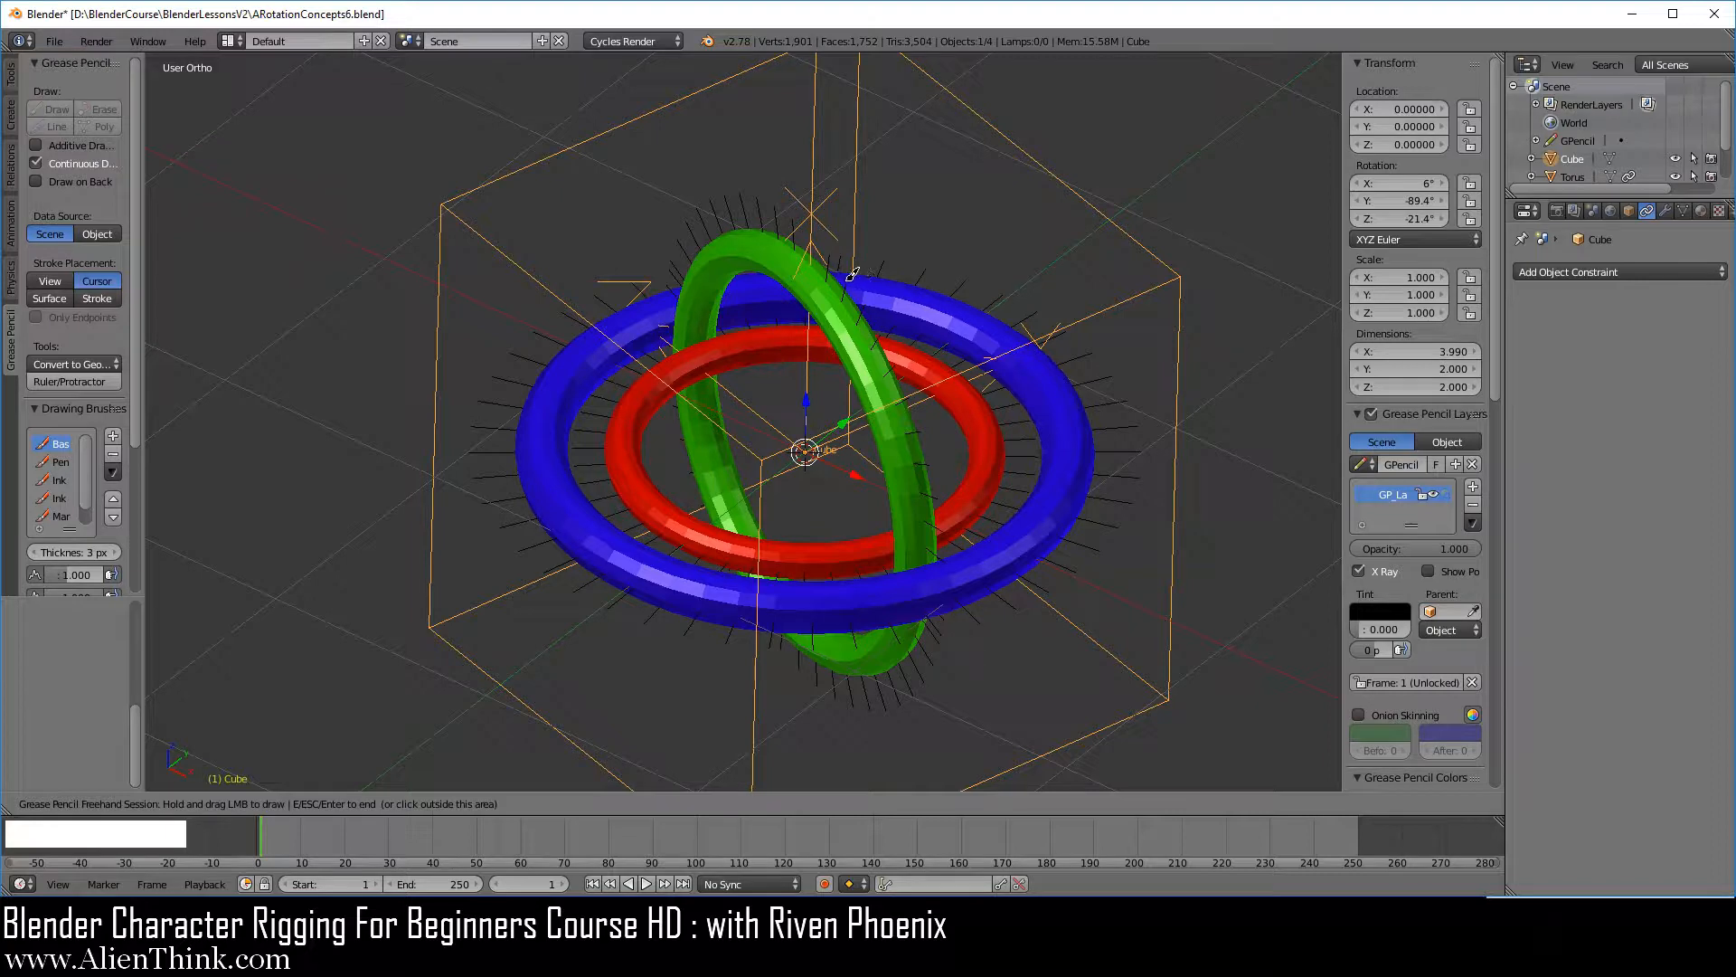
mouse_move(849, 280)
mouse_down()
mouse_move(732, 318)
mouse_move(658, 374)
mouse_move(582, 448)
mouse_move(552, 540)
mouse_up()
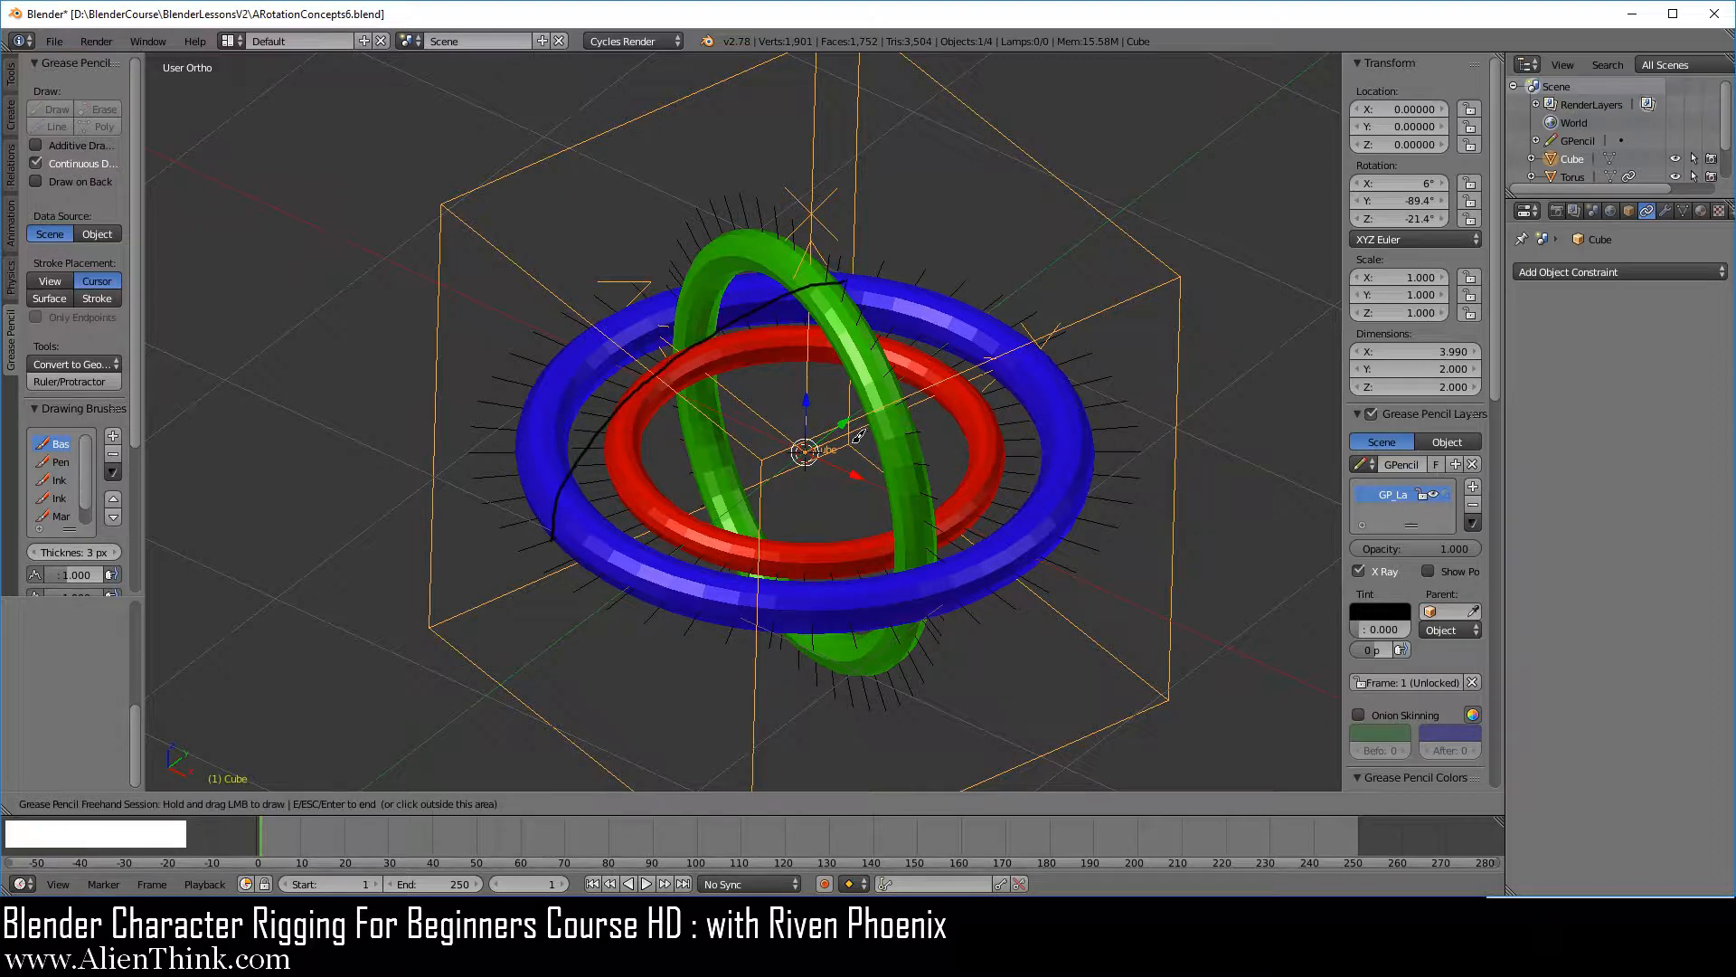
key(Escape)
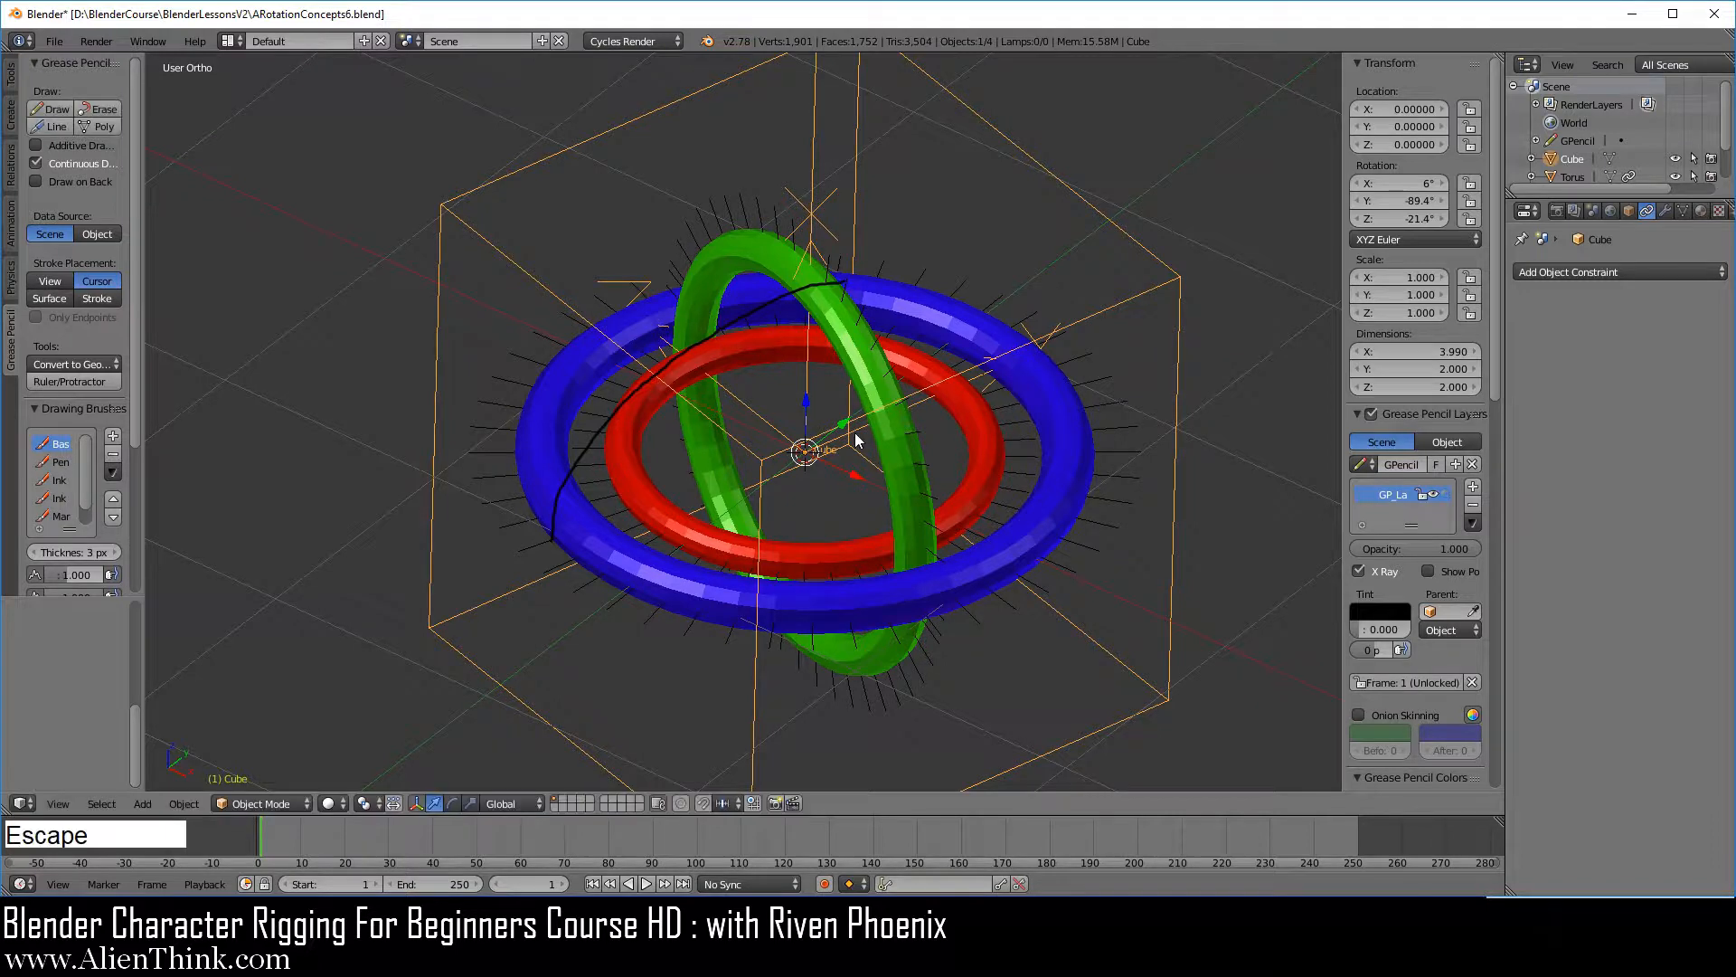
click(1473, 465)
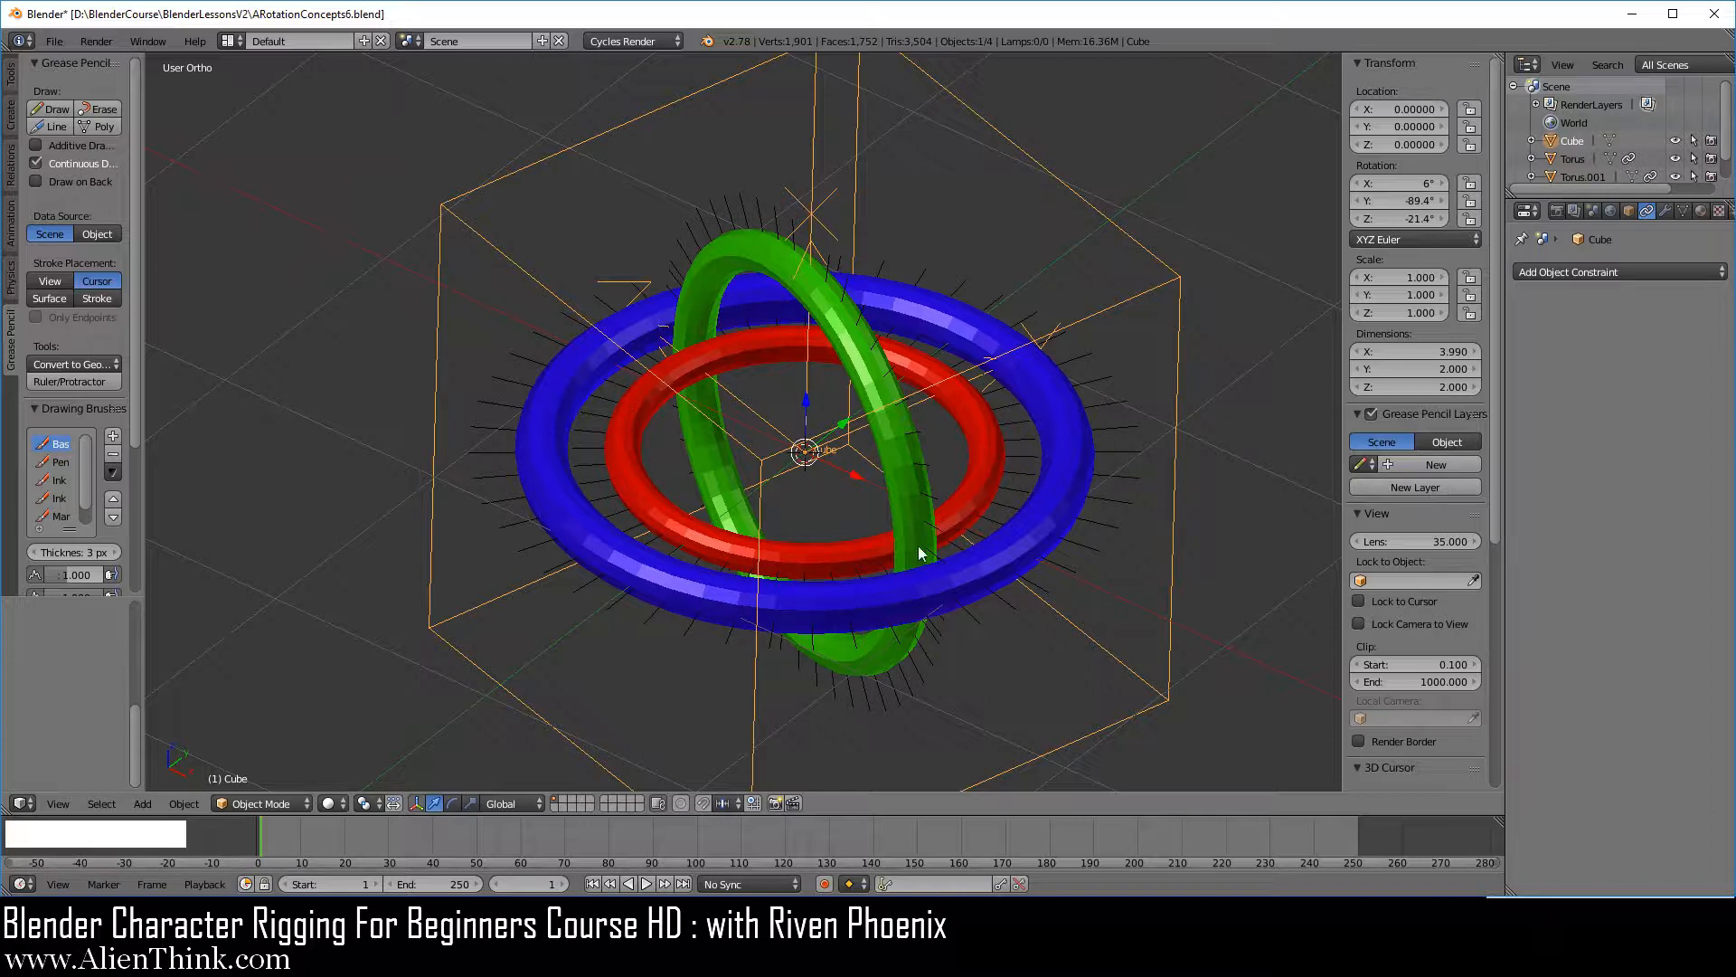
Set the transform orientation to Local and try rotating the cube about its local Z axis.
scroll(864, 498, down, 1)
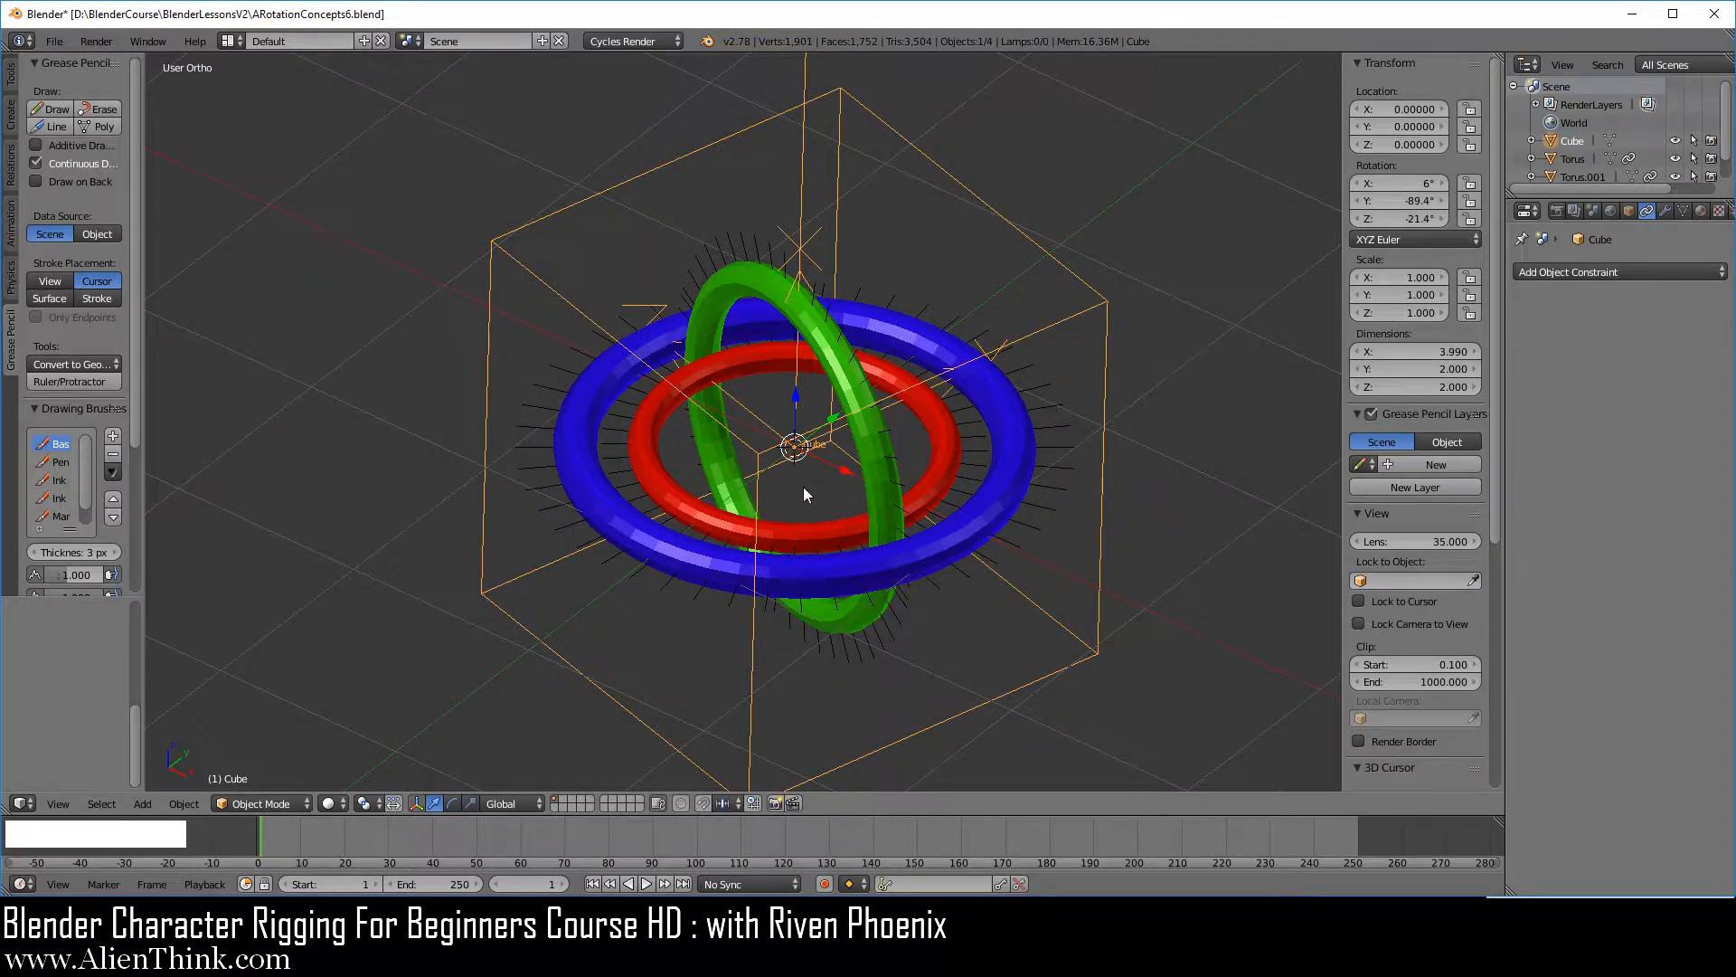
click(516, 801)
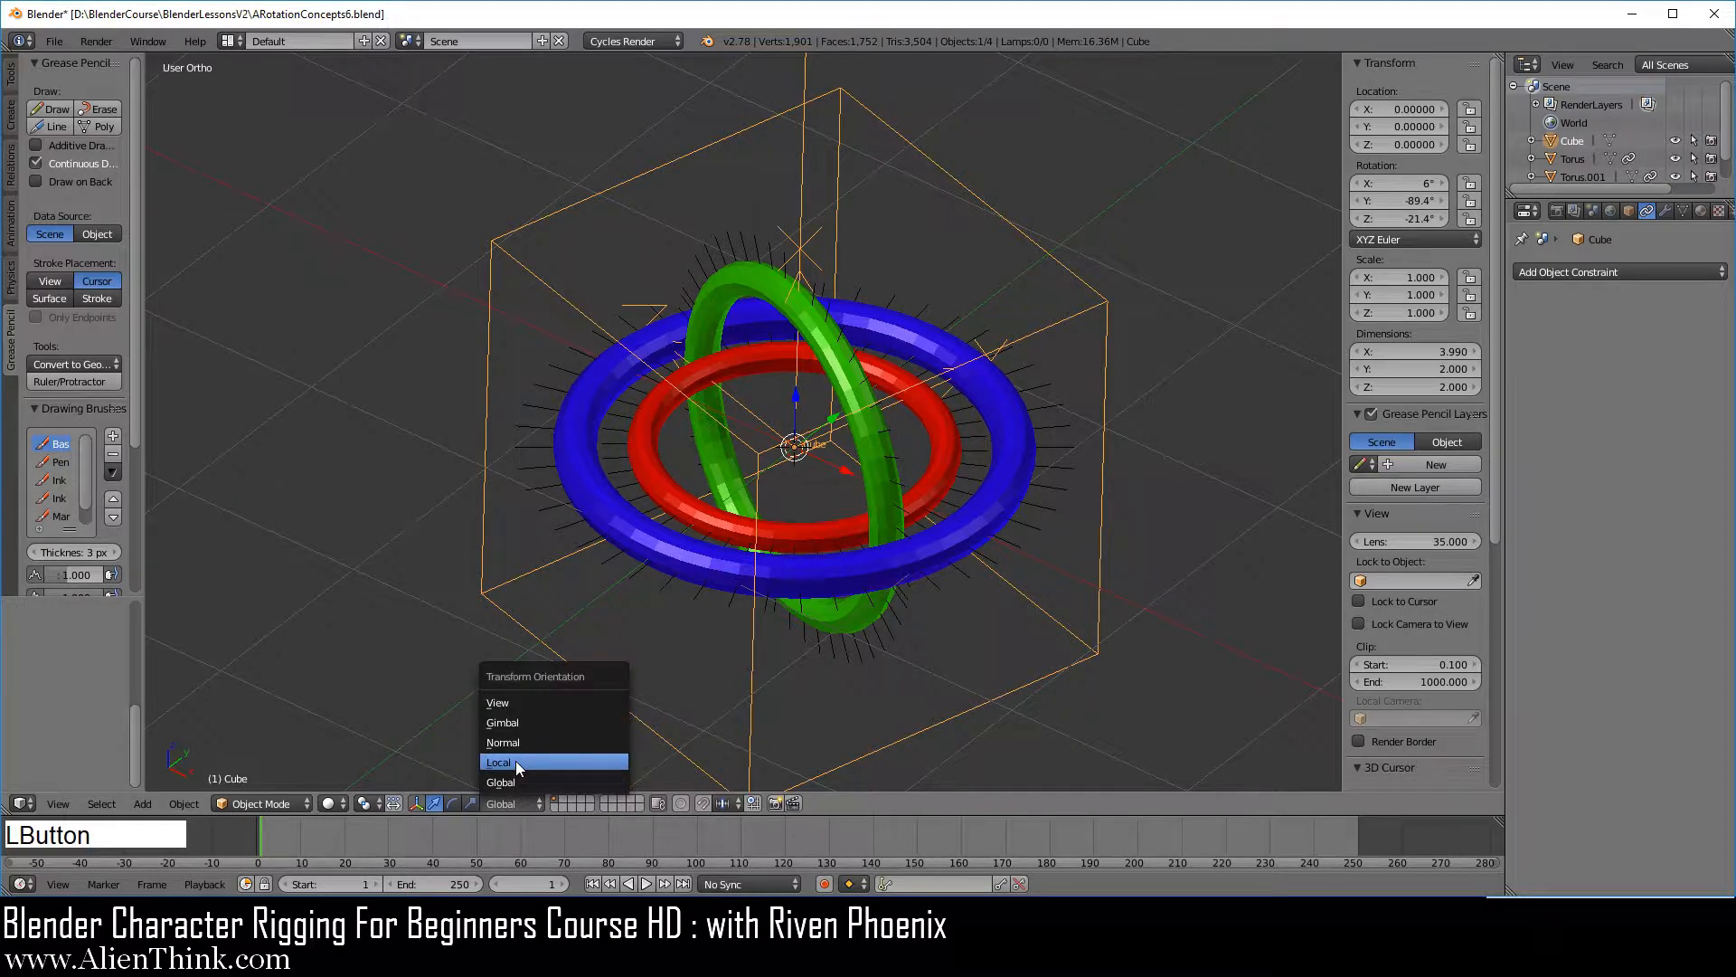
click(517, 764)
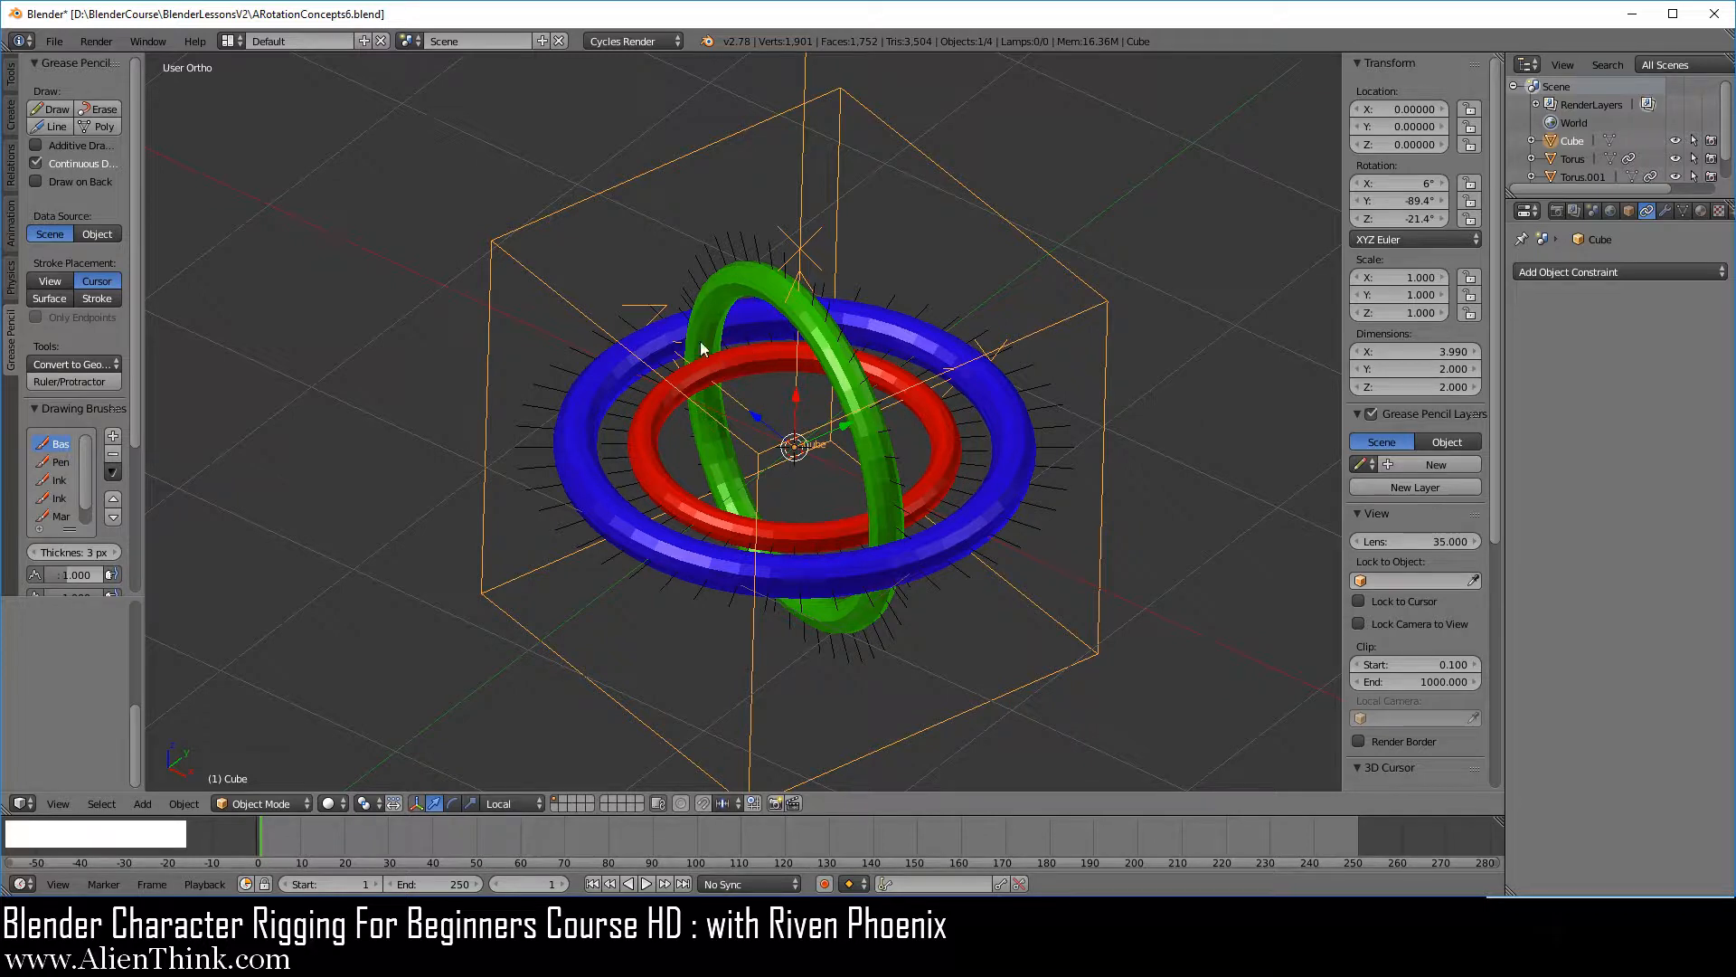
key(r)
key(z)
key(z)
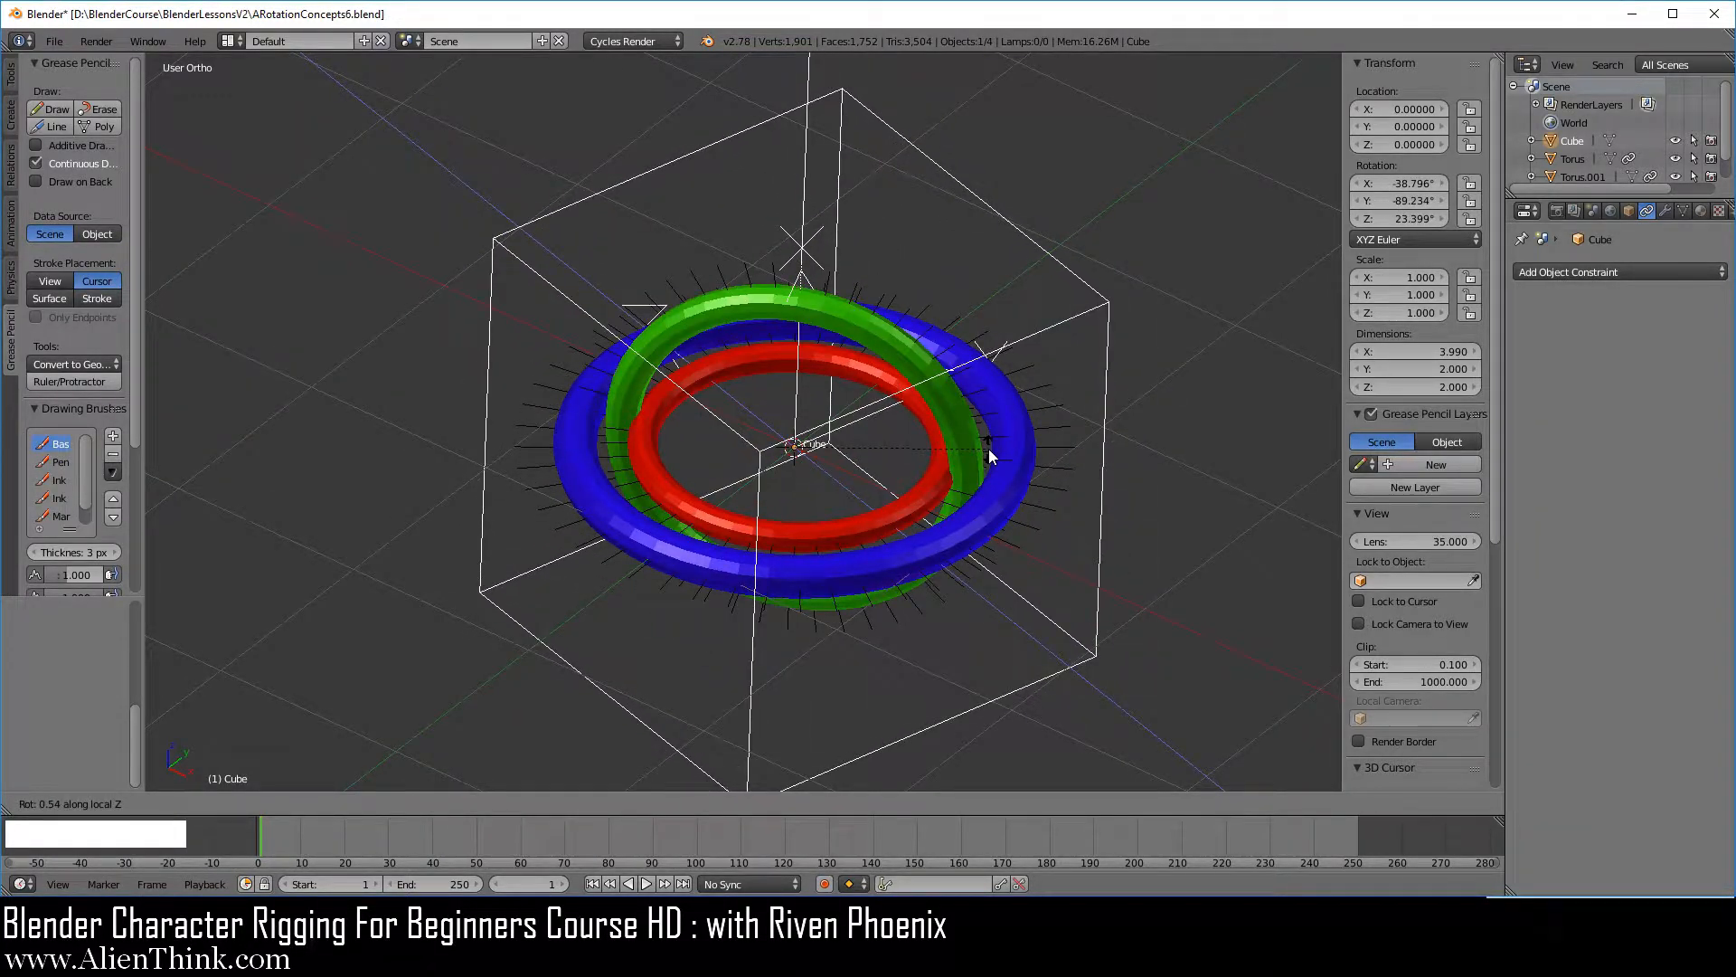
right_click(990, 452)
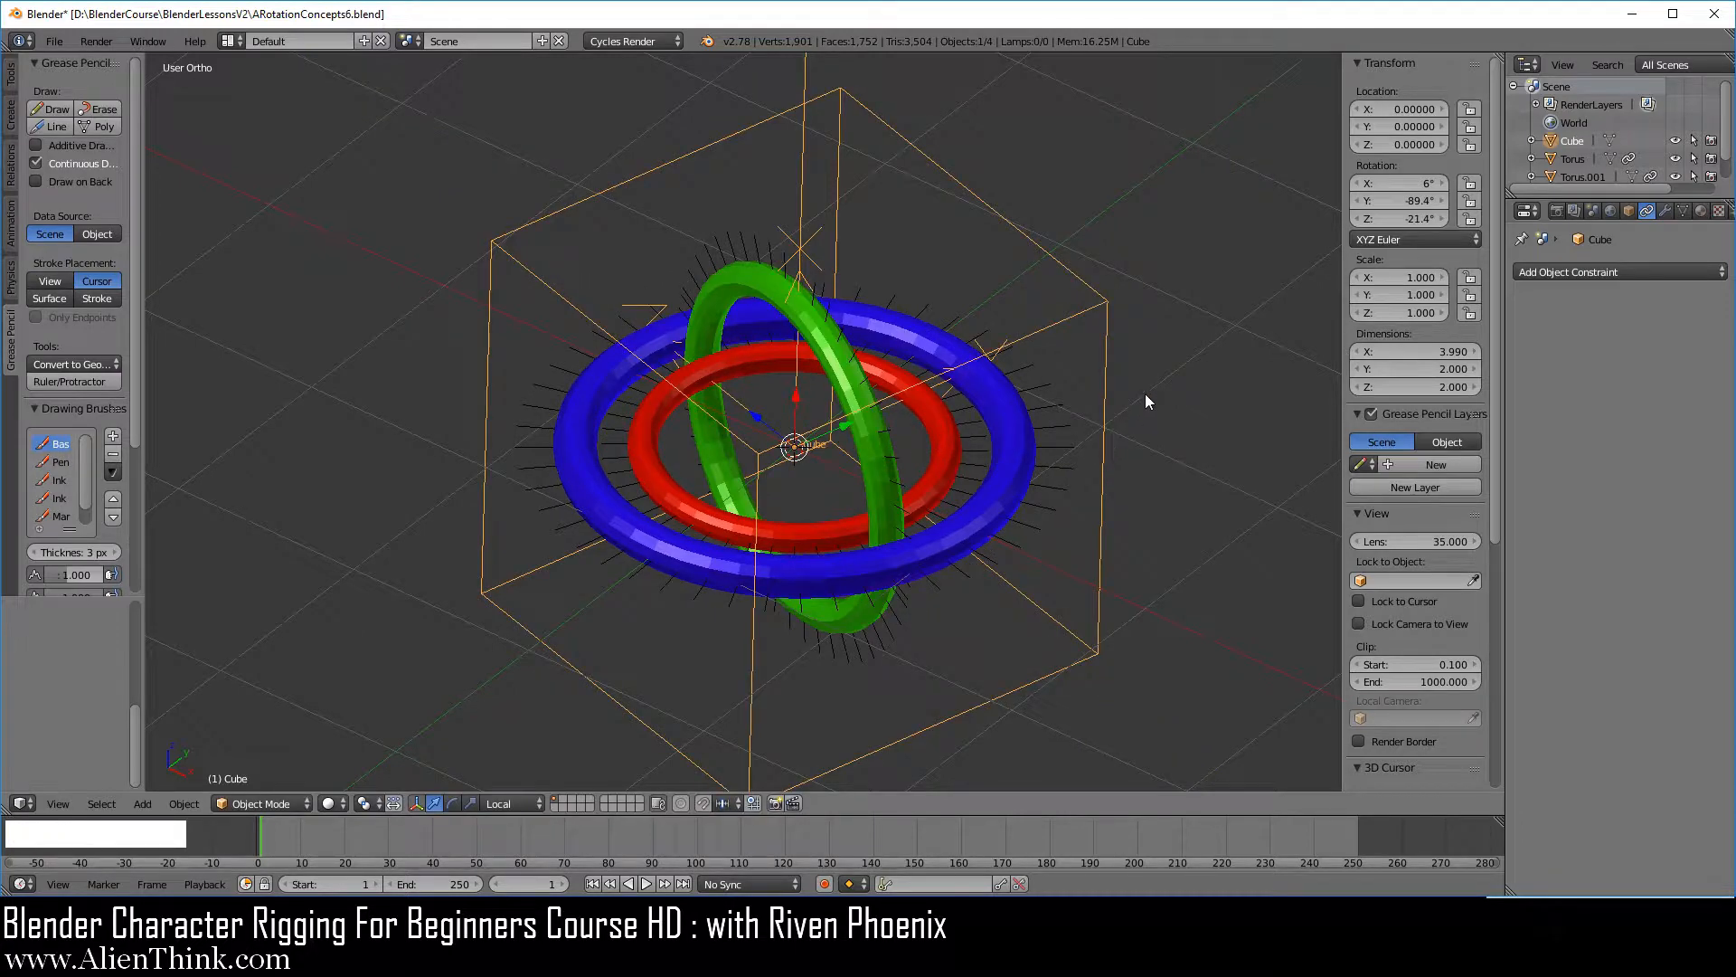
Insert a rotation keyframe for the cube at frame 1.
click(595, 882)
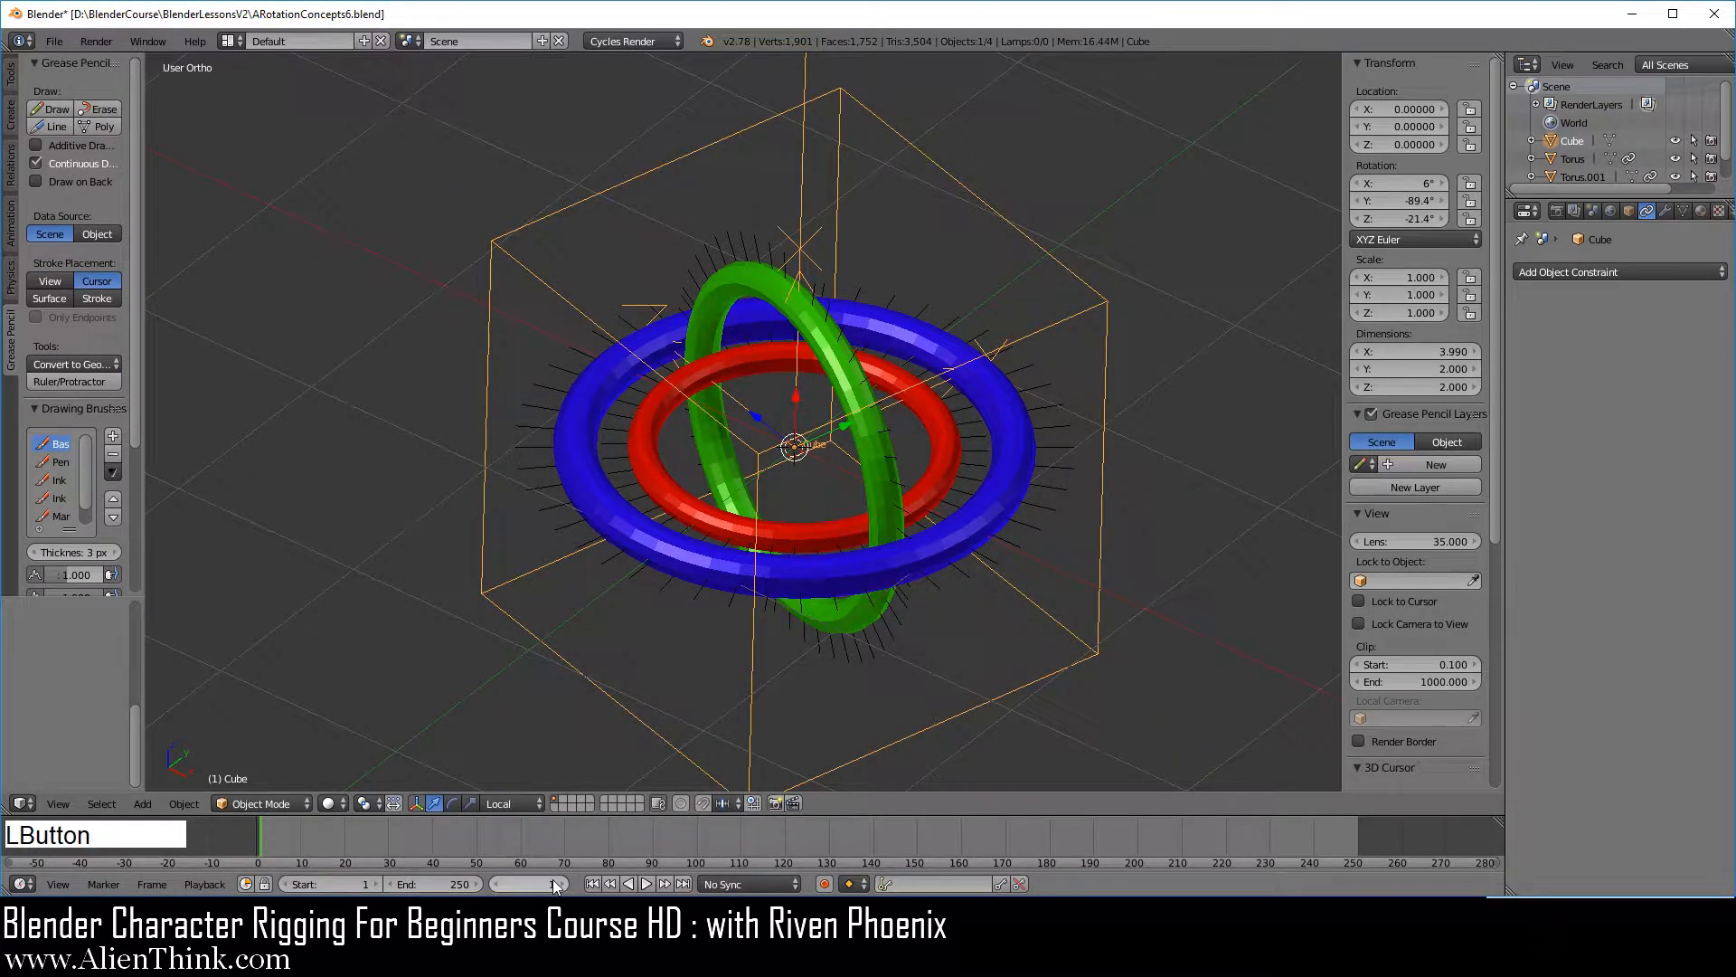
key(i)
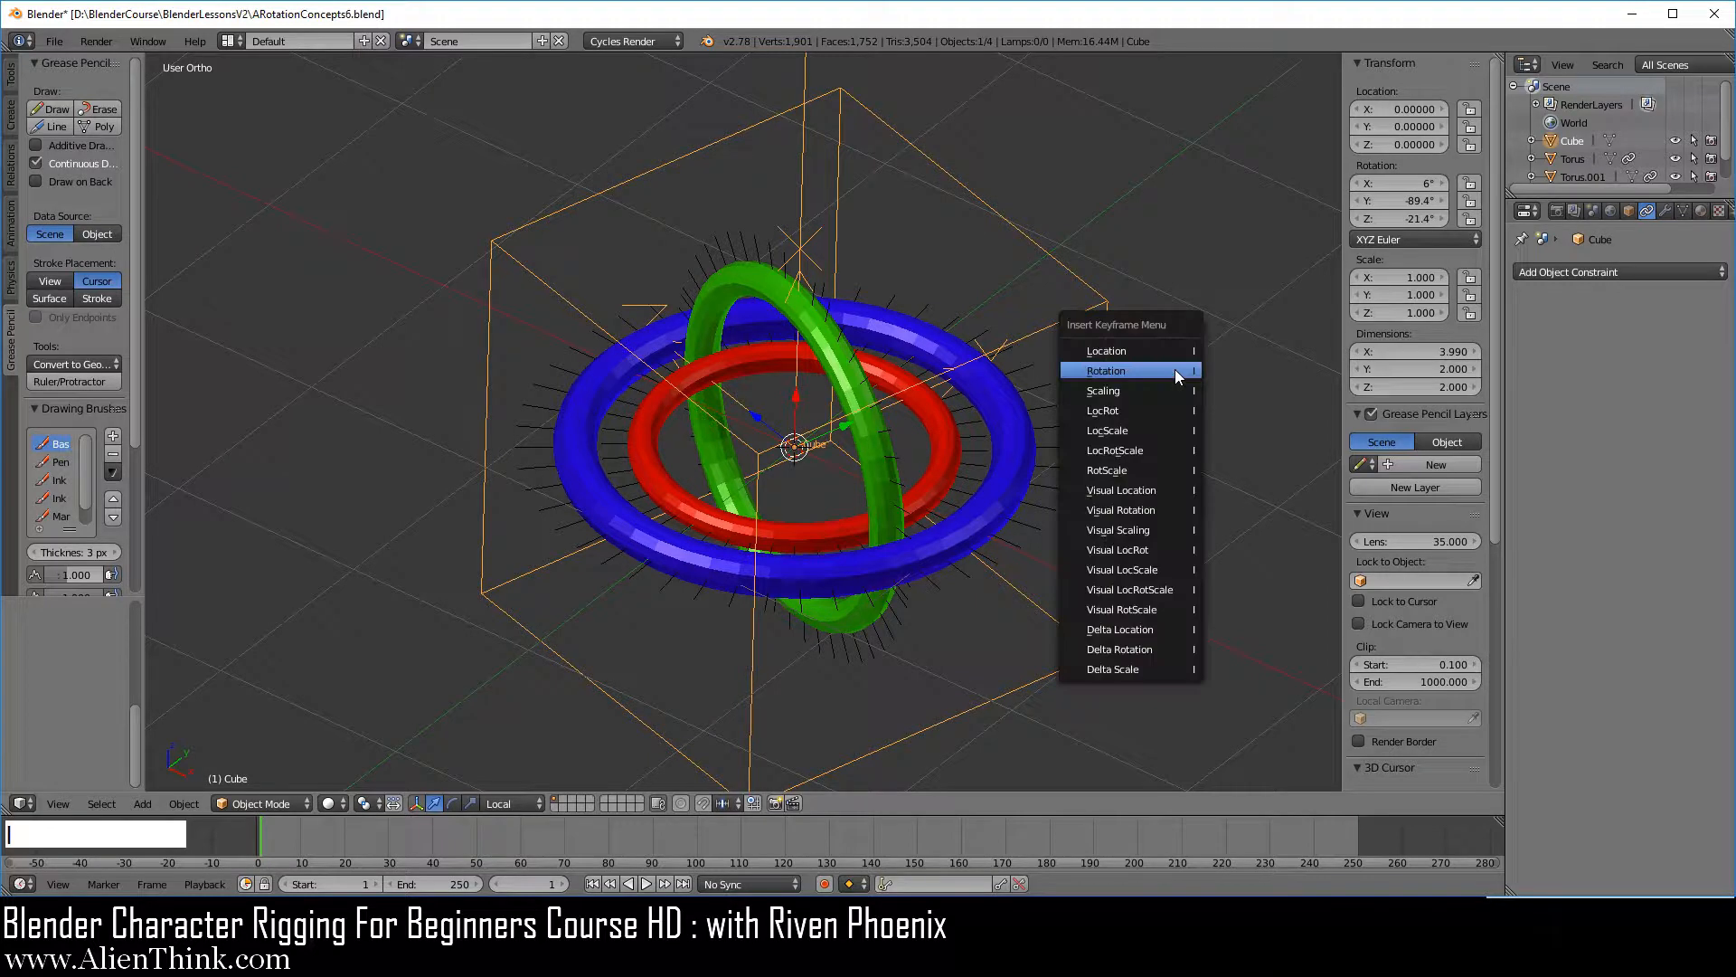
click(1175, 369)
At frame 30, rotate the cube about local Z to X 89.379°, Y -16.061° and Z -105.228°, and insert a rotation keyframe.
click(389, 845)
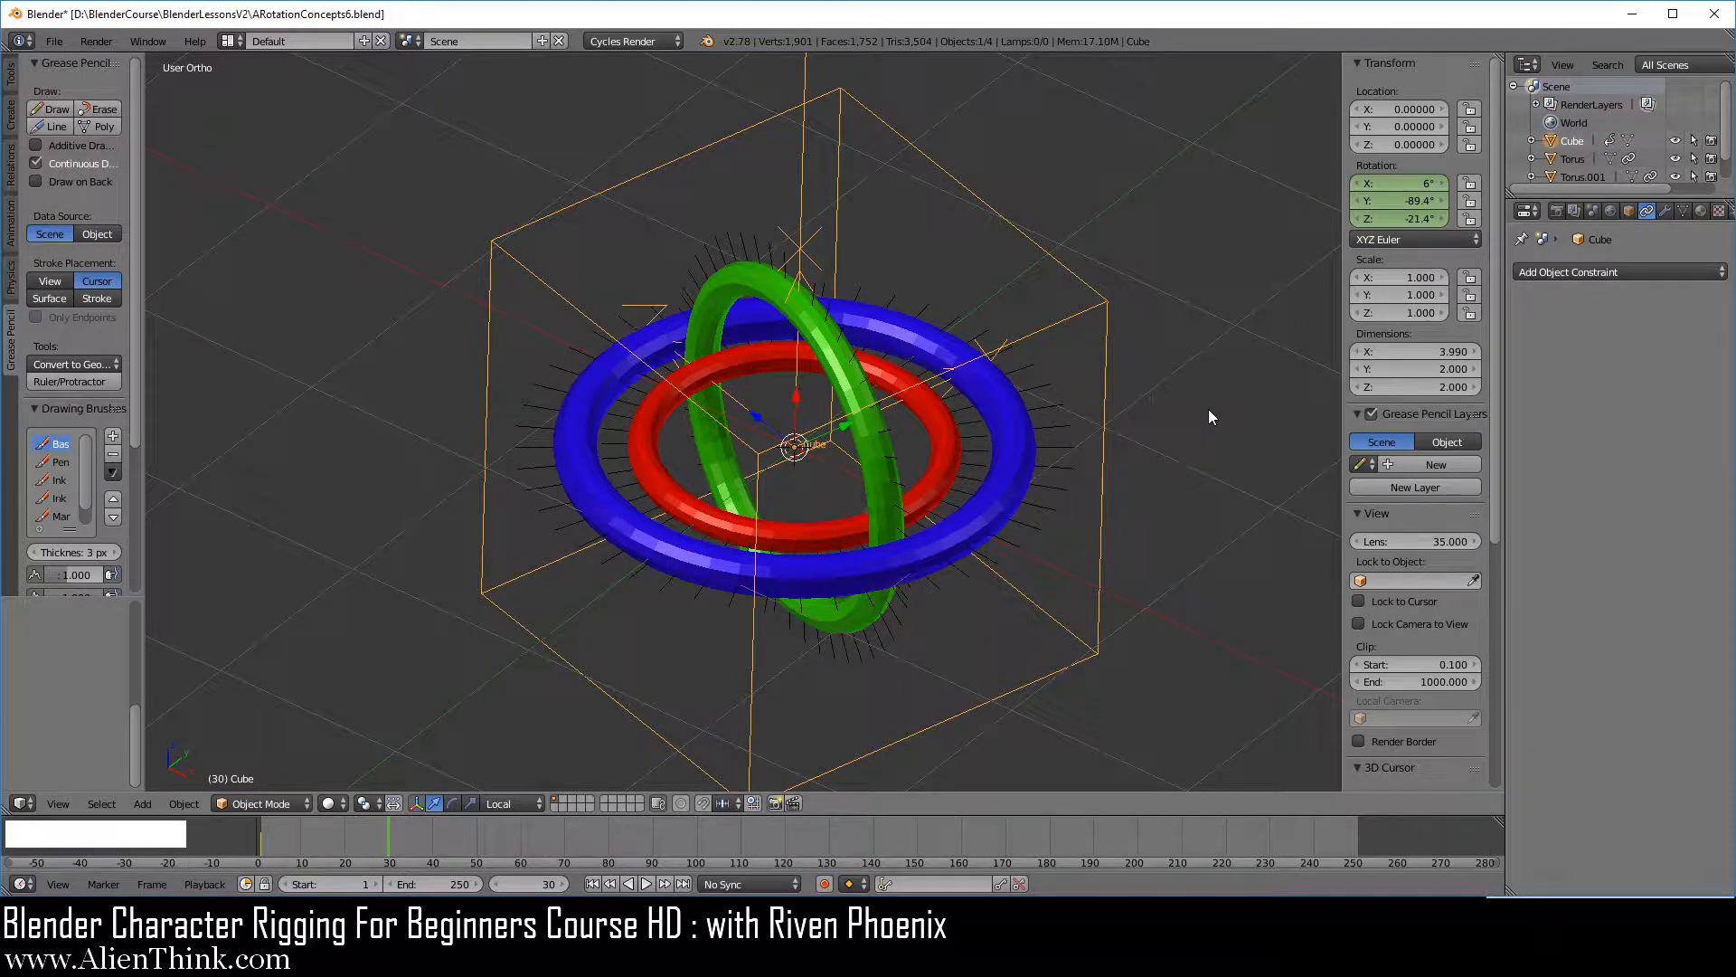
key(r)
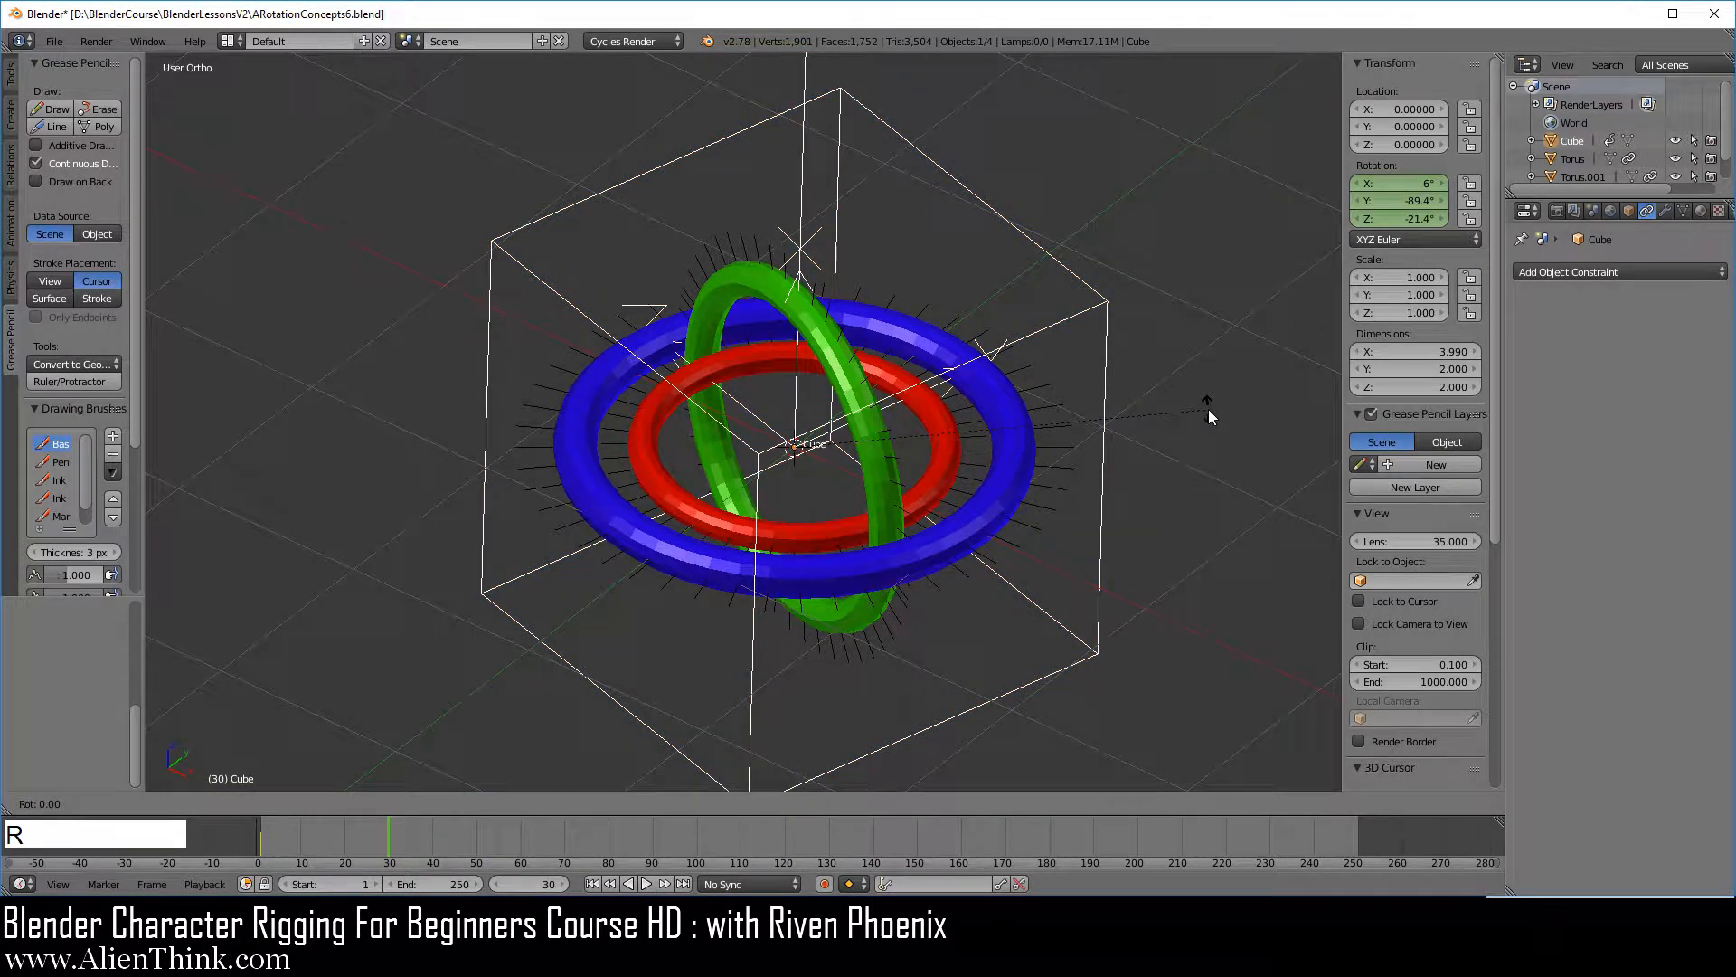
key(z)
key(z)
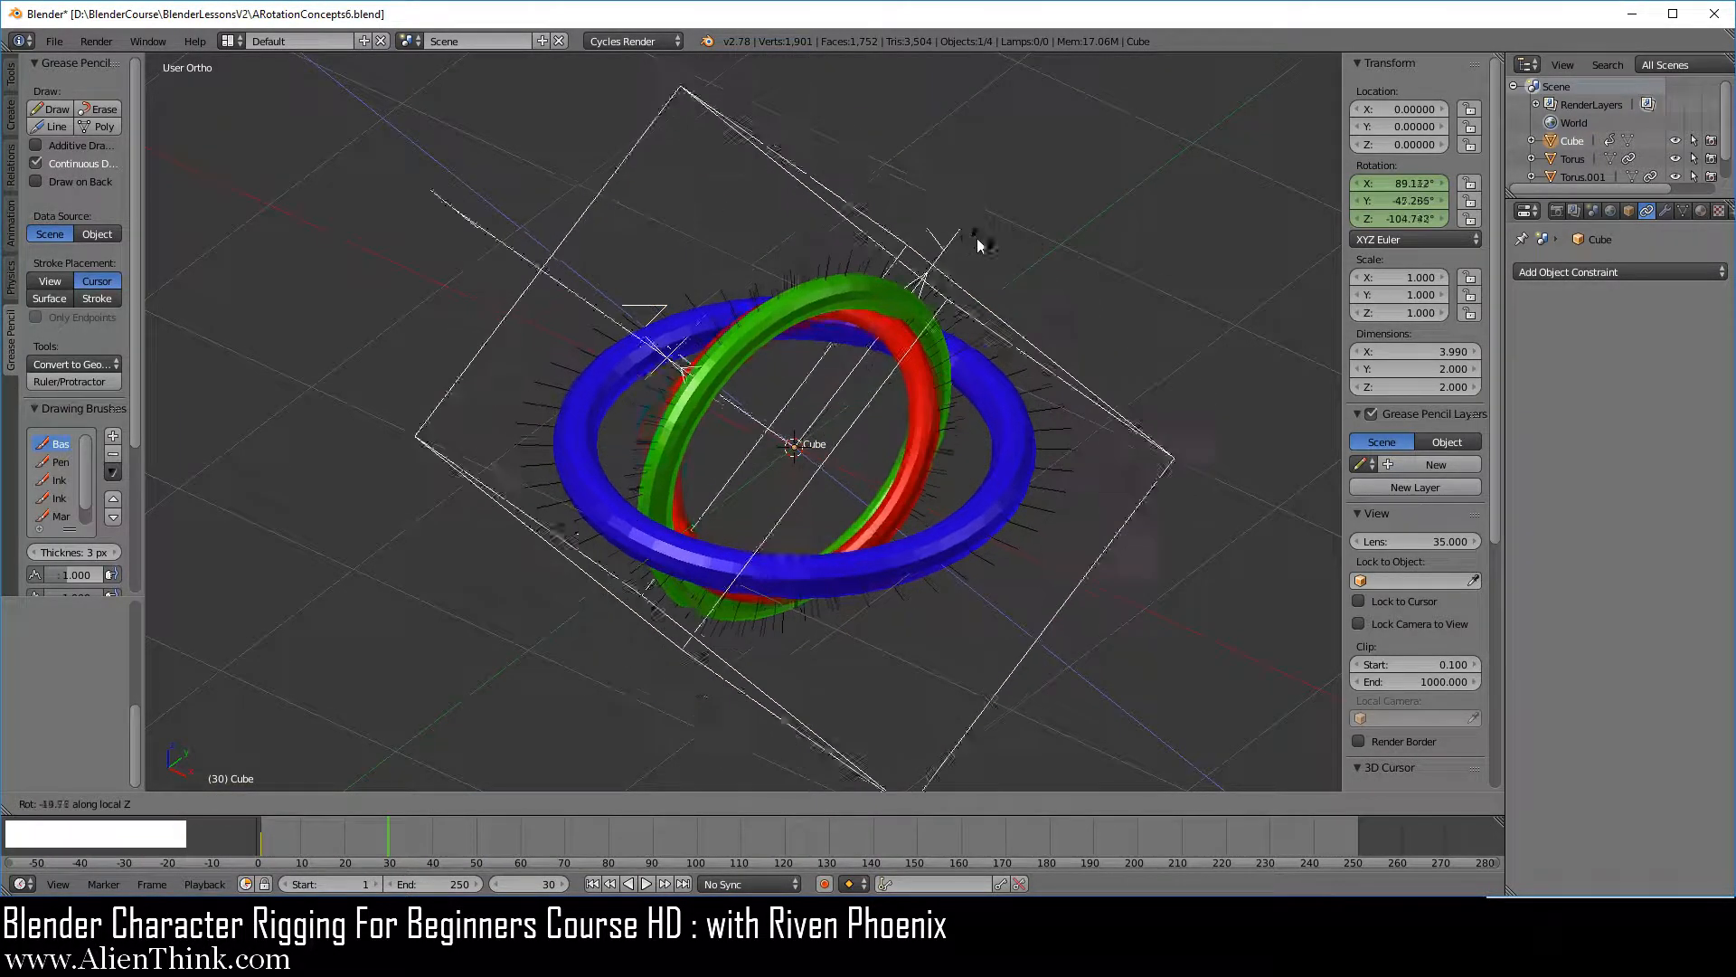
click(828, 273)
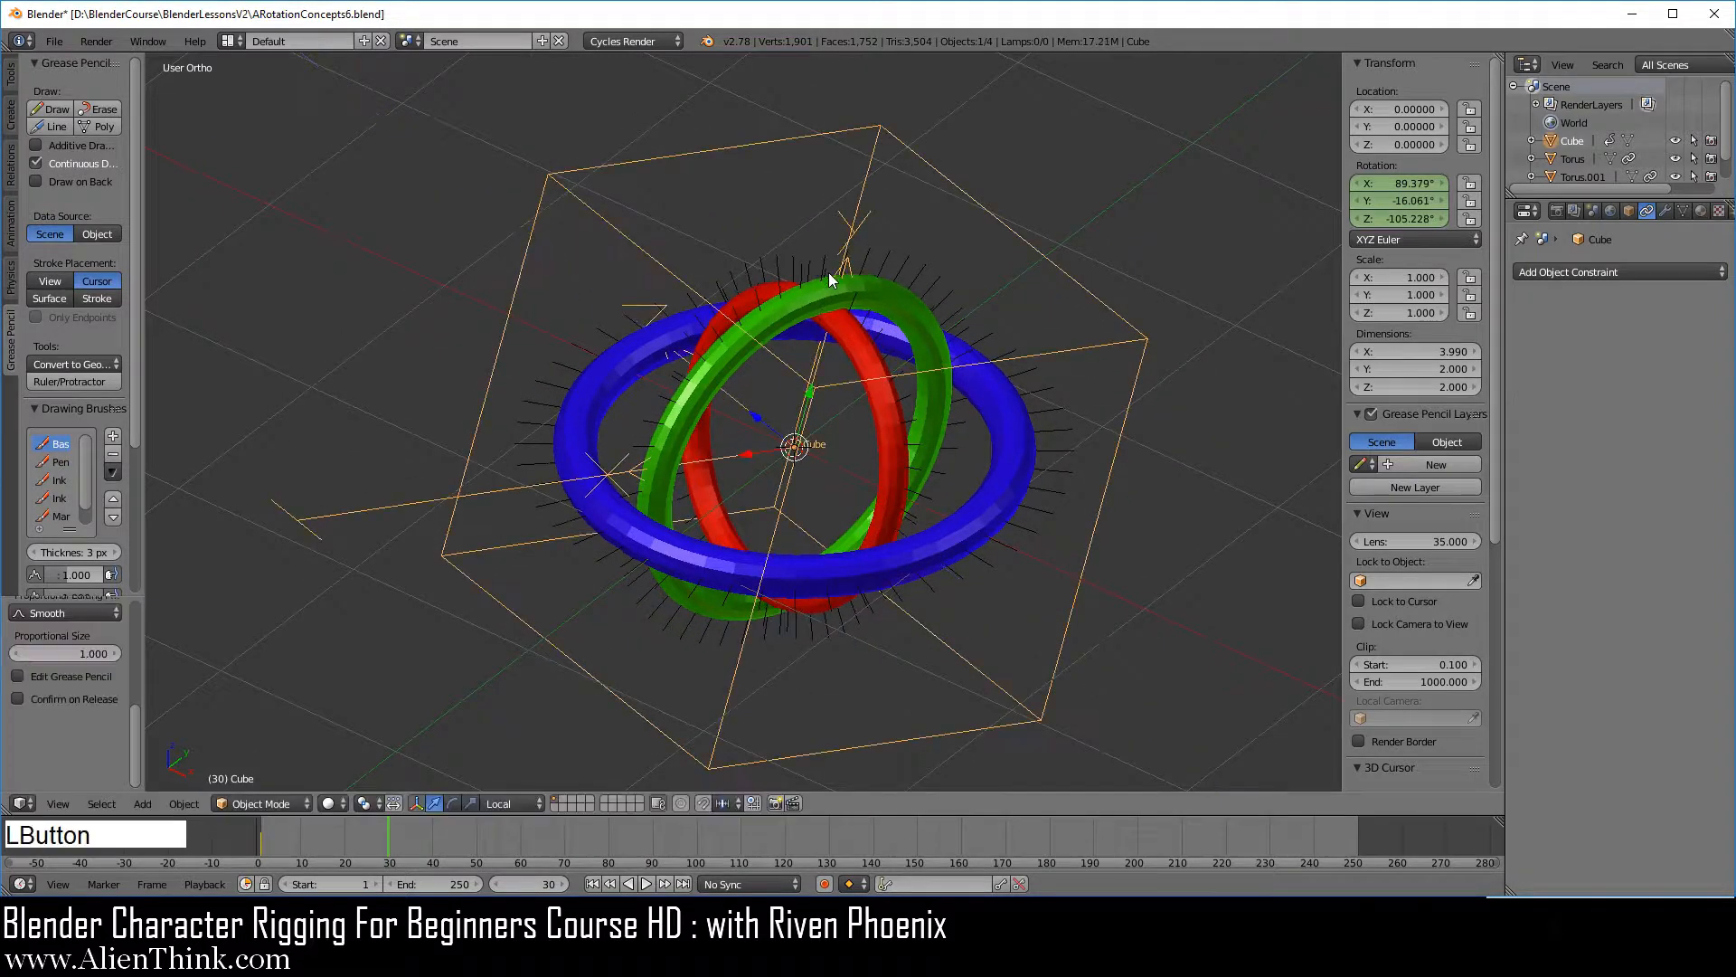
key(i)
click(1088, 291)
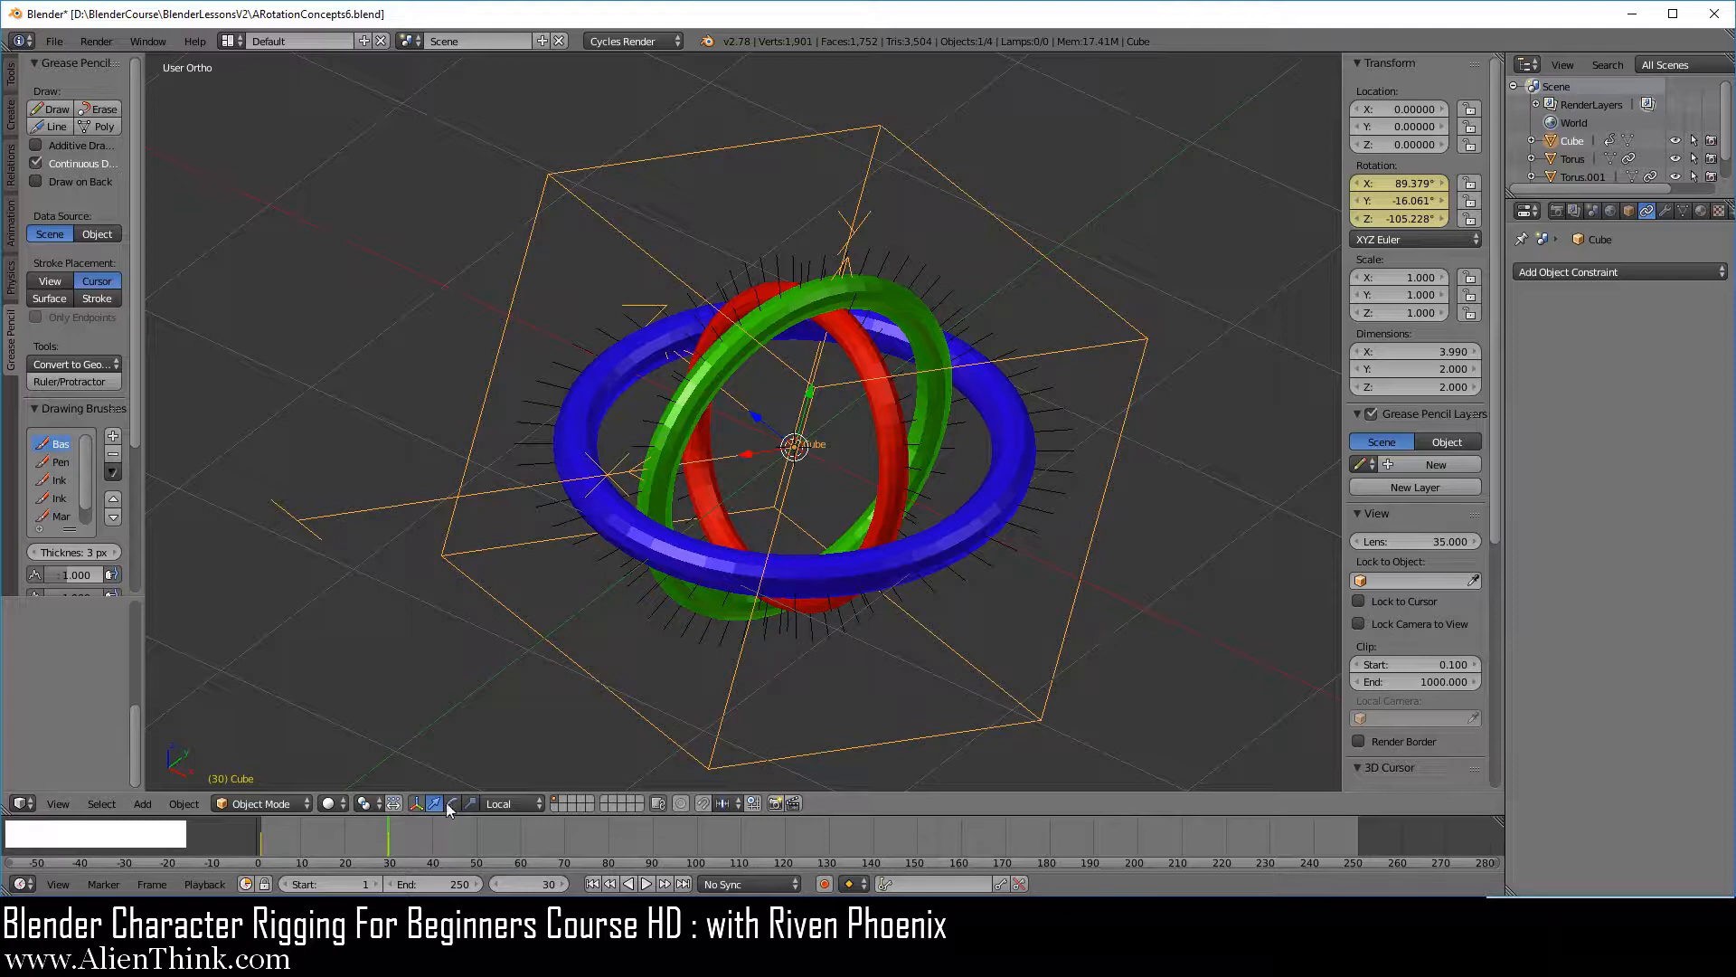
Play the cube's rotation animation and scrub between the two keyframes to examine how the cube and rings move.
drag(387, 830, 317, 859)
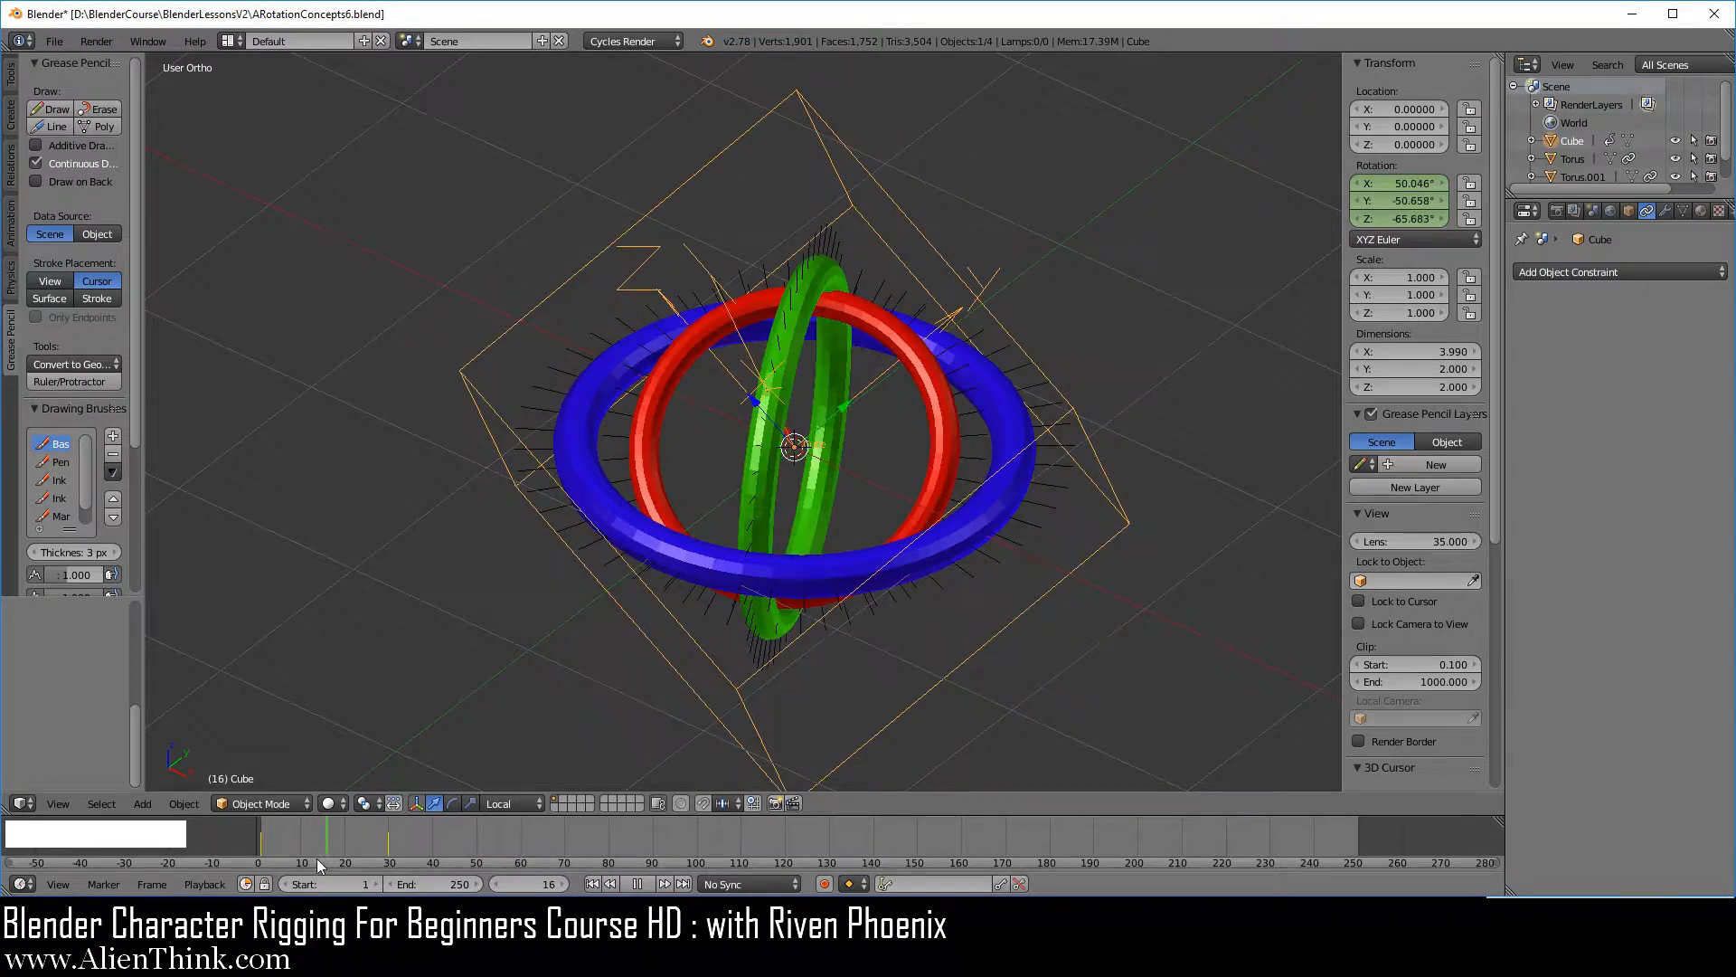
key(Escape)
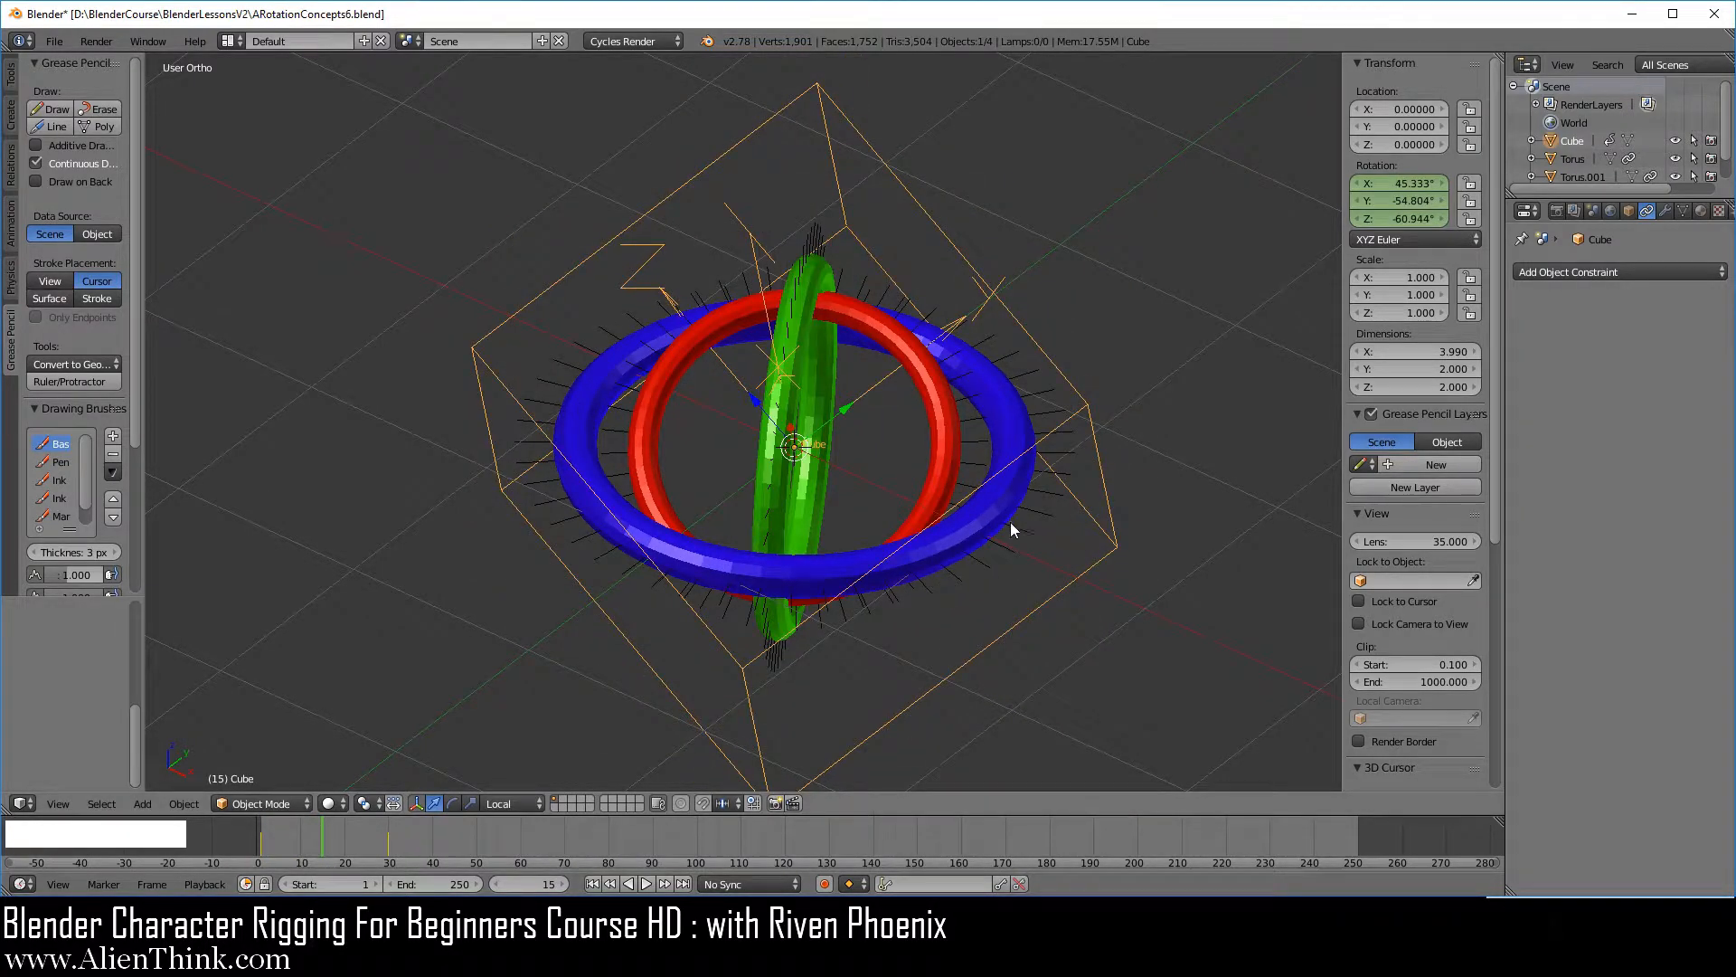
drag(332, 839, 394, 846)
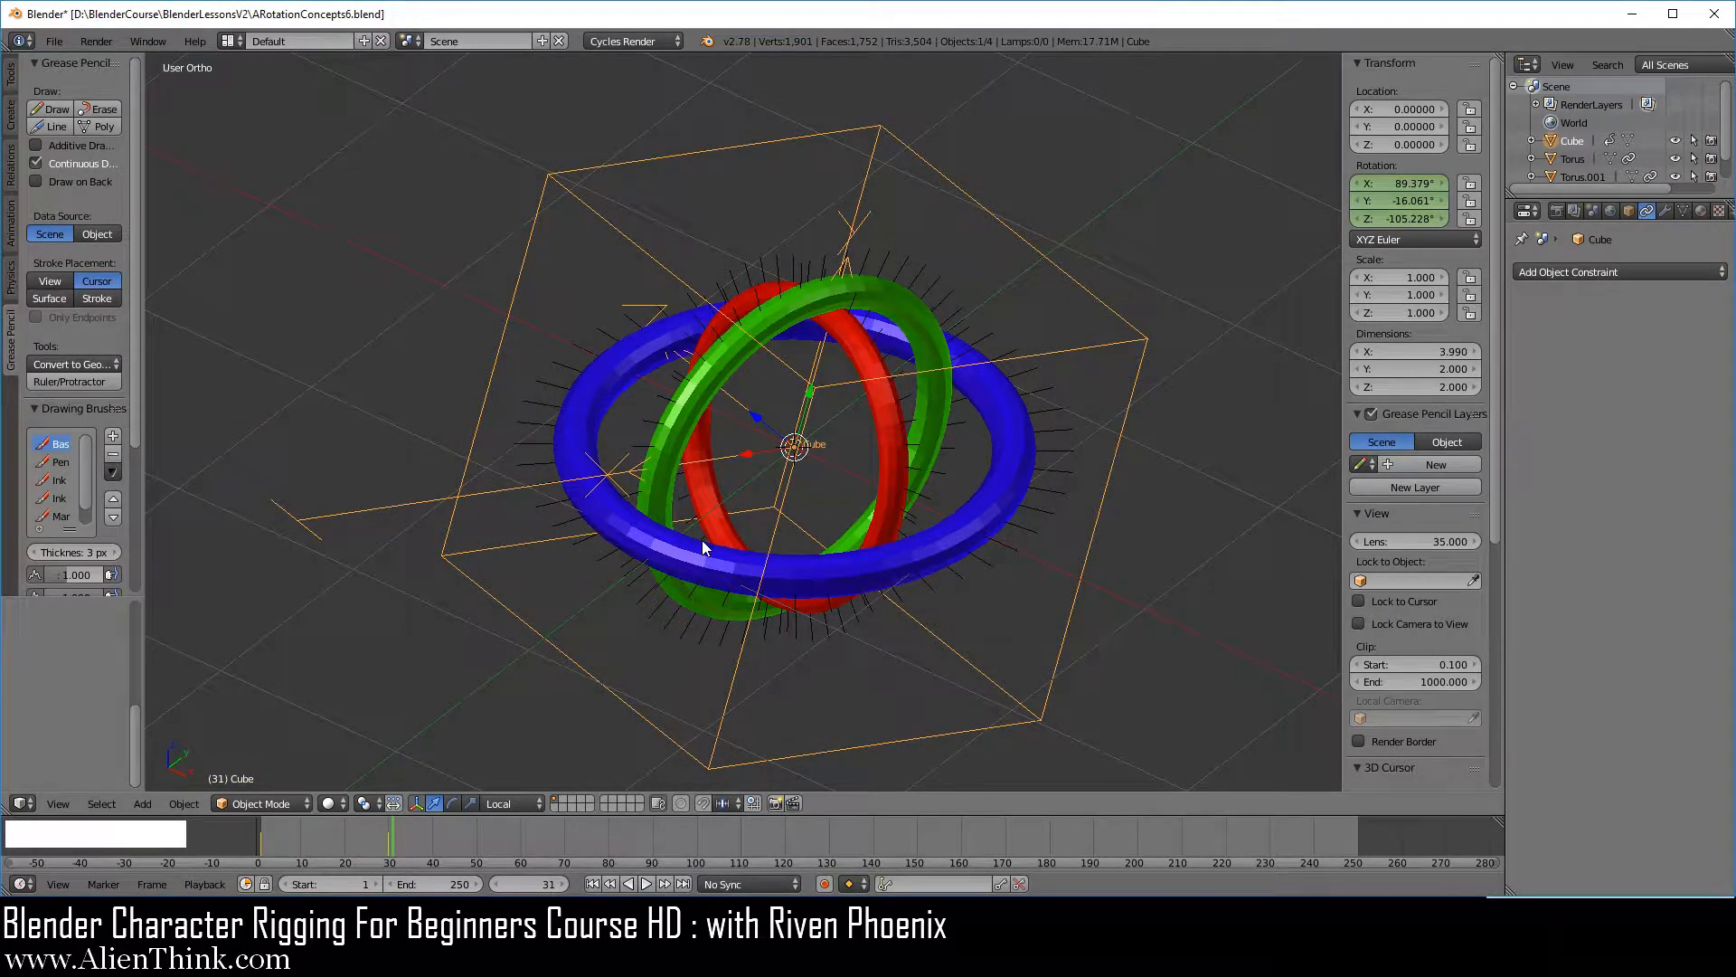
click(373, 845)
drag(372, 846, 273, 828)
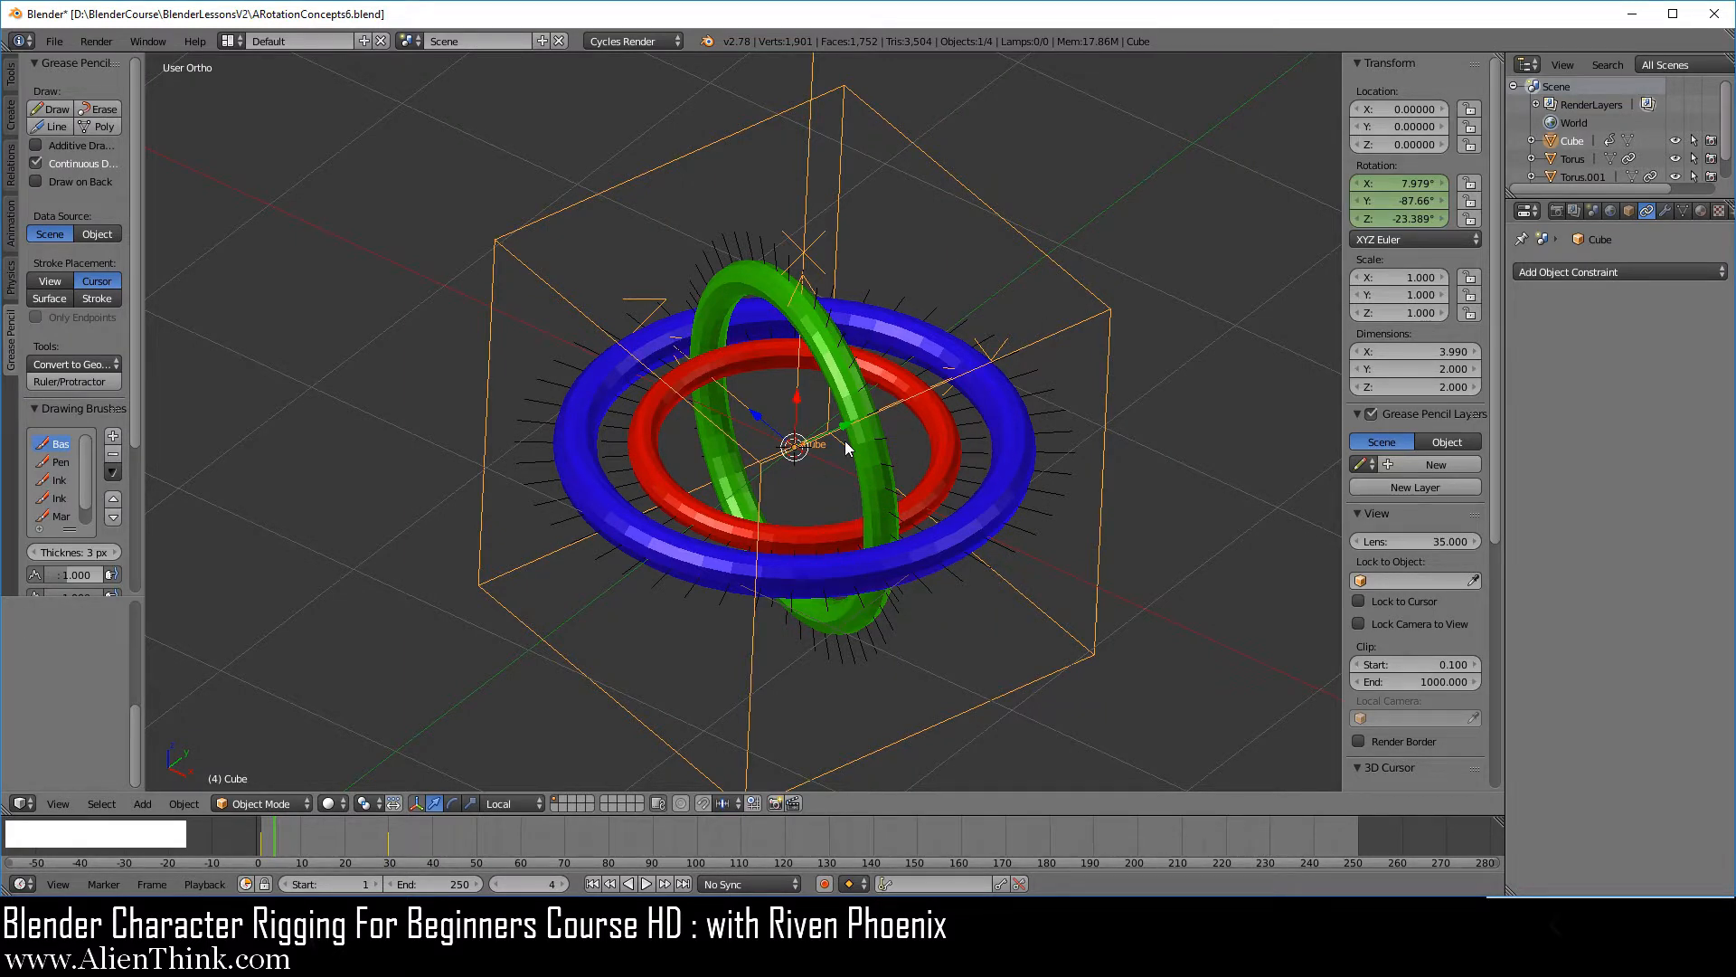
Reopen the recent file ARotationConcepts6.blend to discard the unsaved changes.
click(56, 42)
mouse_move(100, 99)
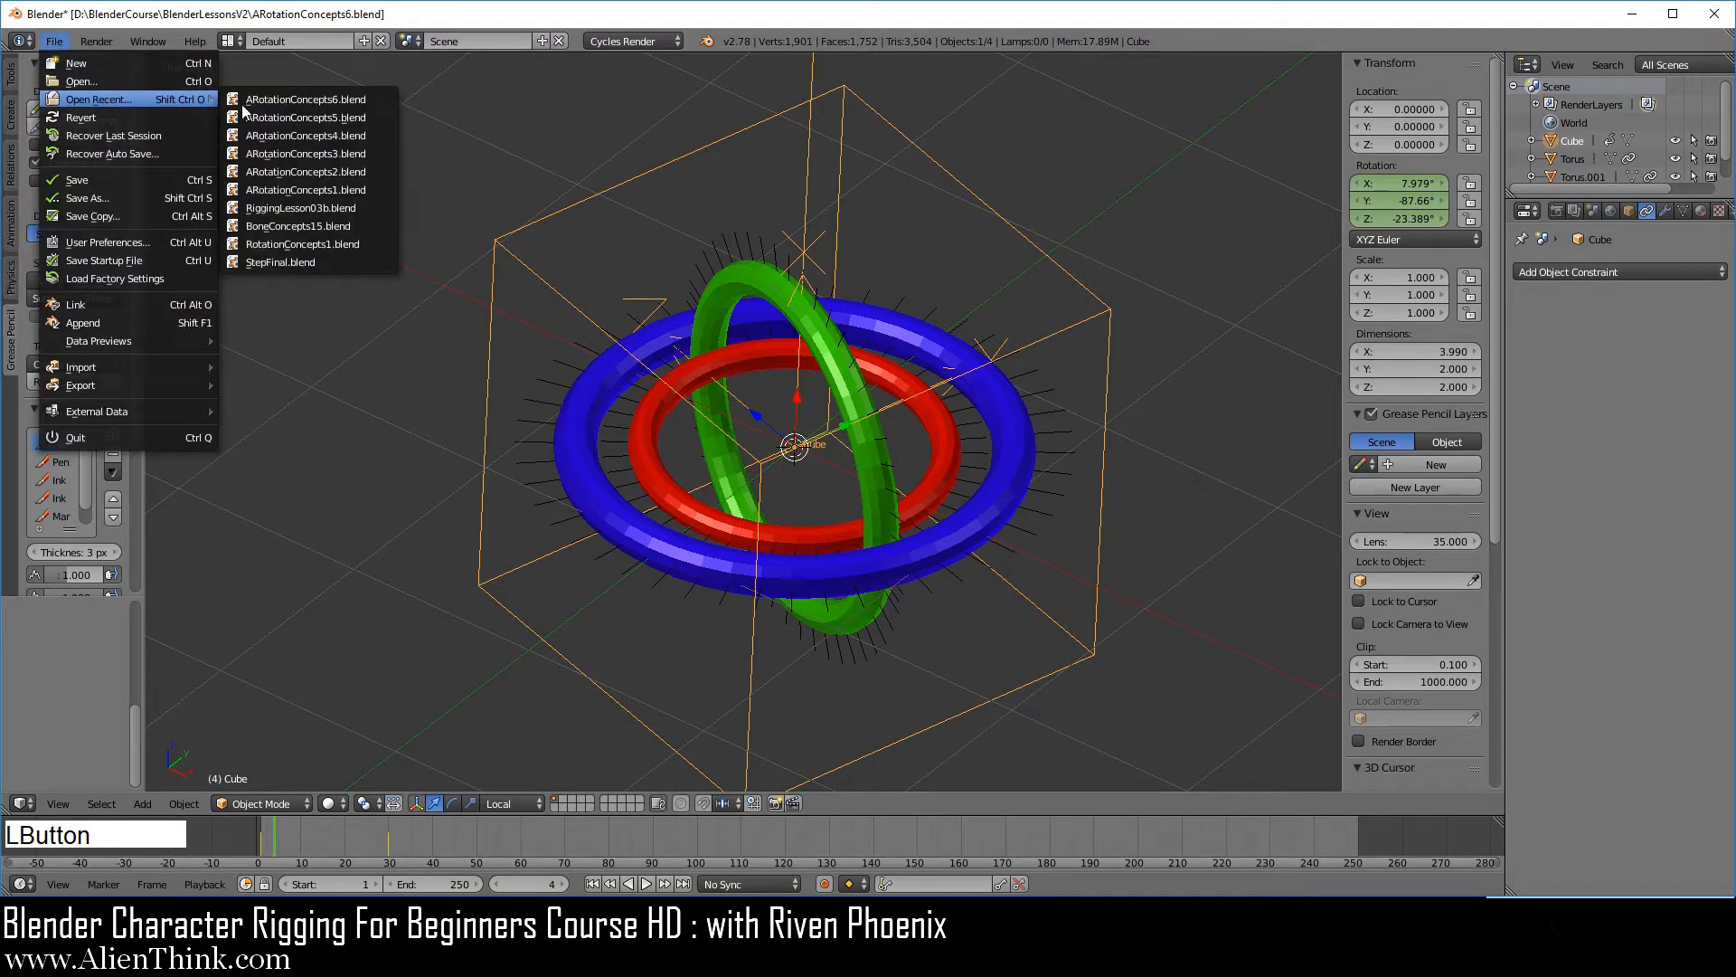
click(344, 99)
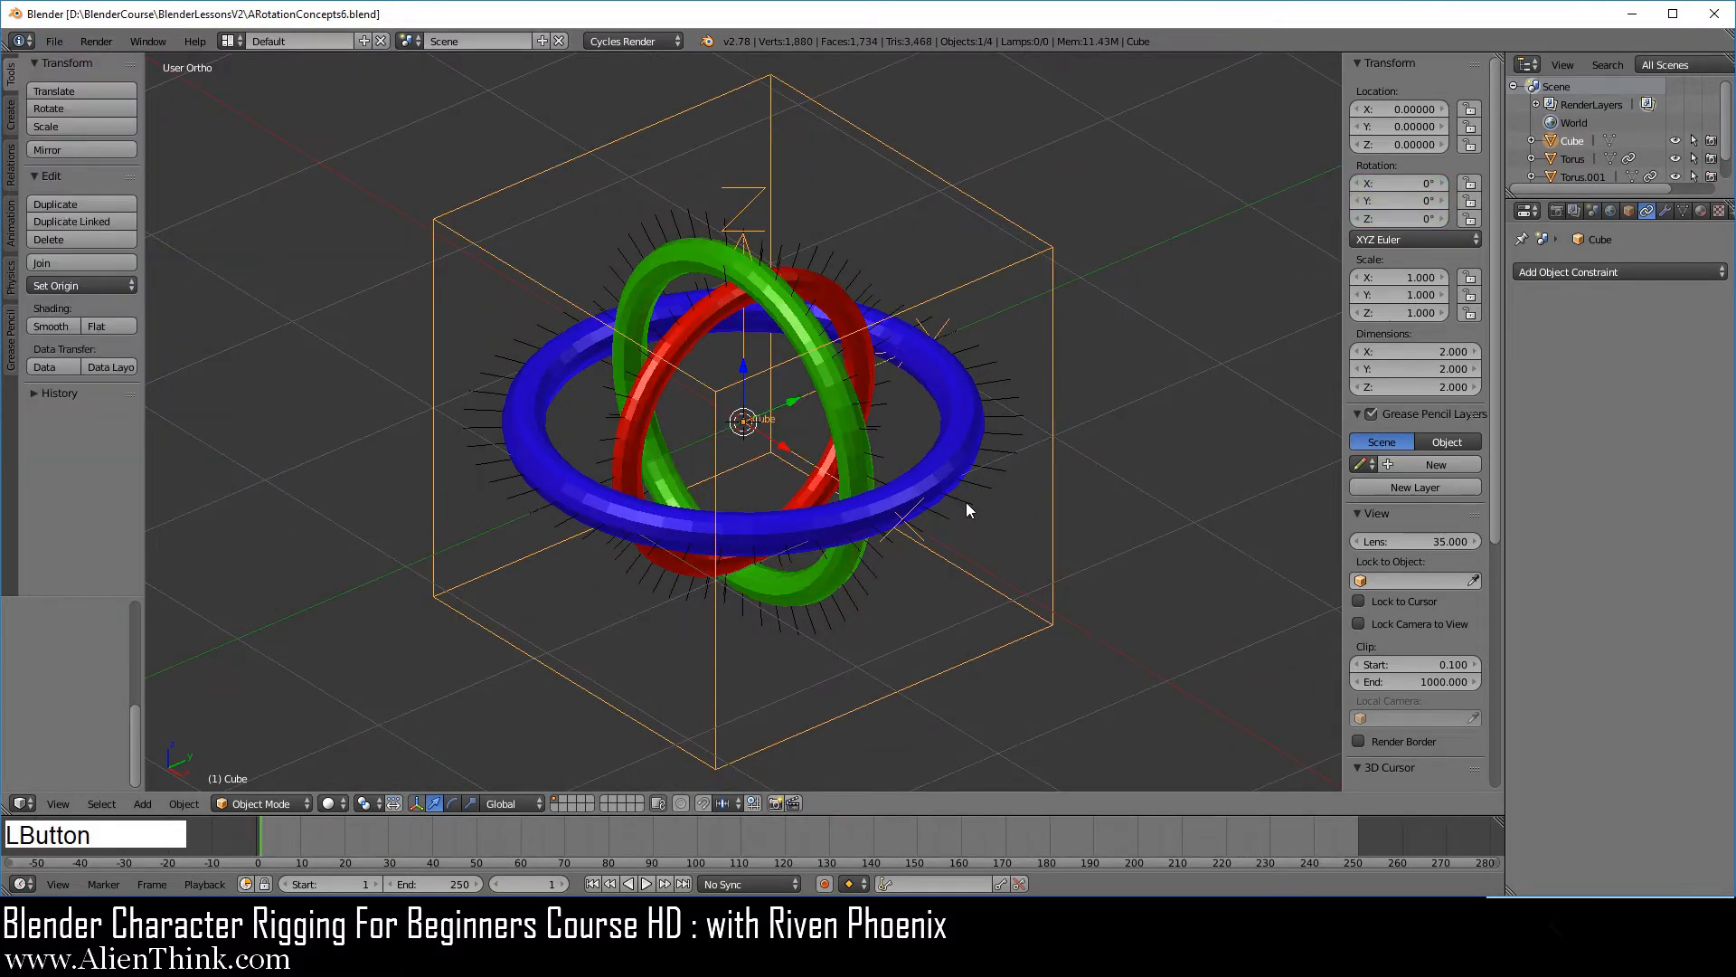